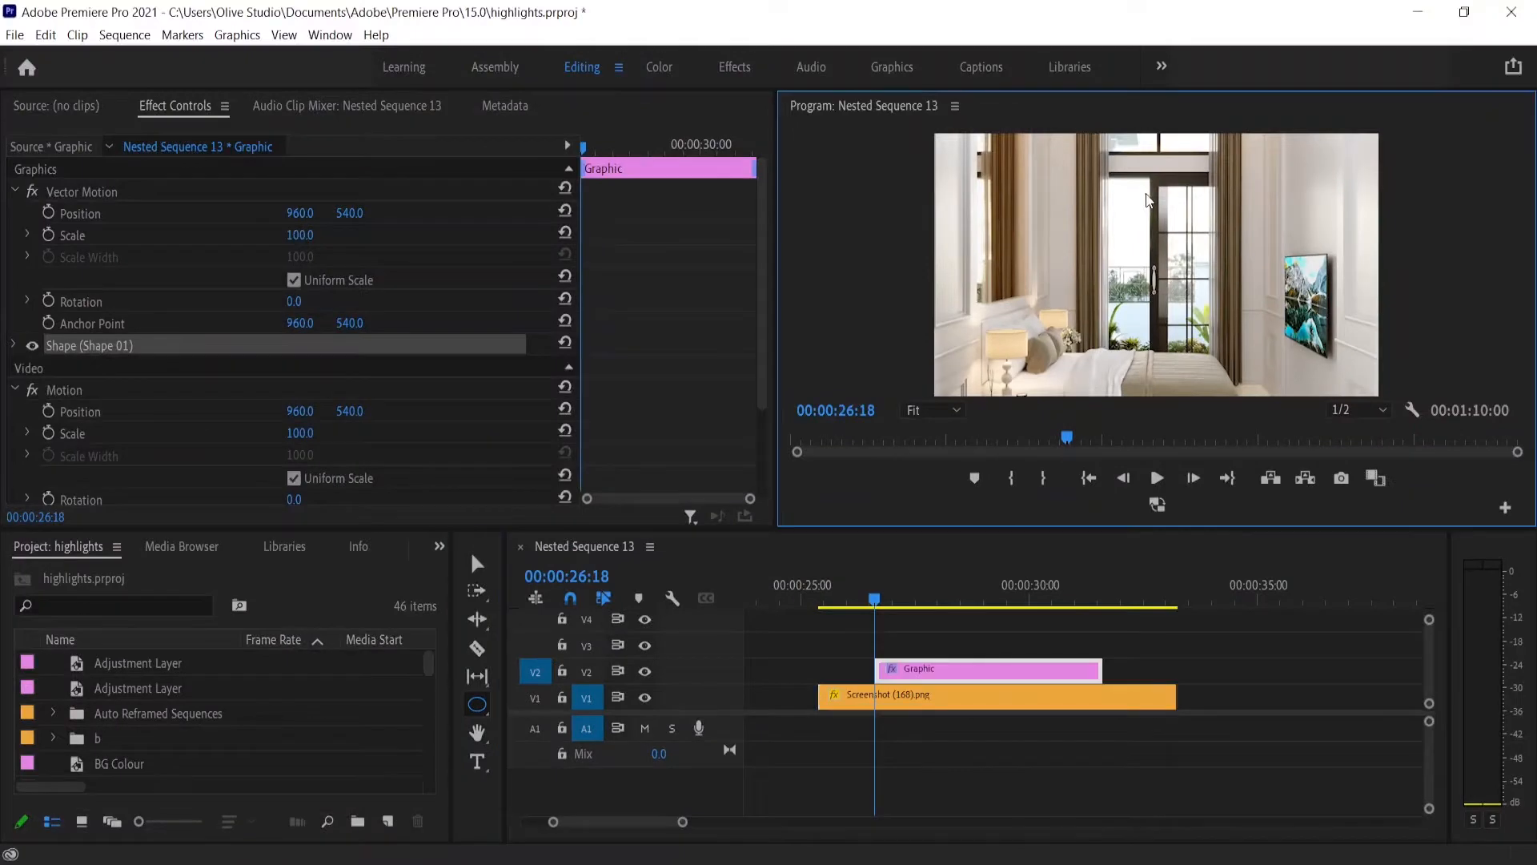
# Step: Draw a small circle over the upper part of the doors and match its clip's length to the Screenshot (168).png clip
pyautogui.moveTo(1147, 200); pyautogui.dragTo(1178, 212)
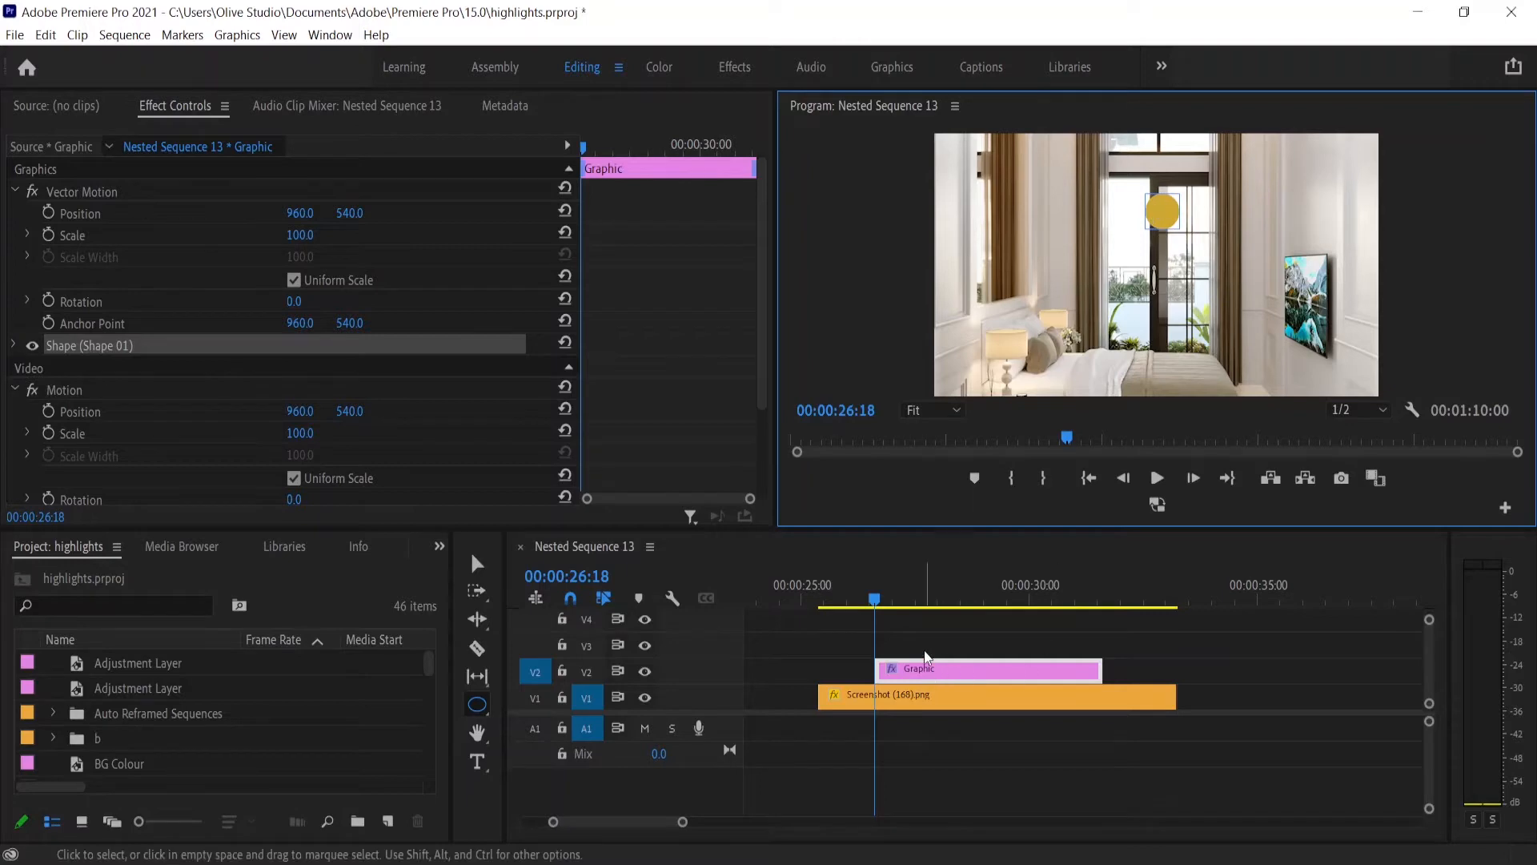
pyautogui.moveTo(913, 675); pyautogui.dragTo(949, 679)
pyautogui.moveTo(1045, 671); pyautogui.dragTo(1162, 664)
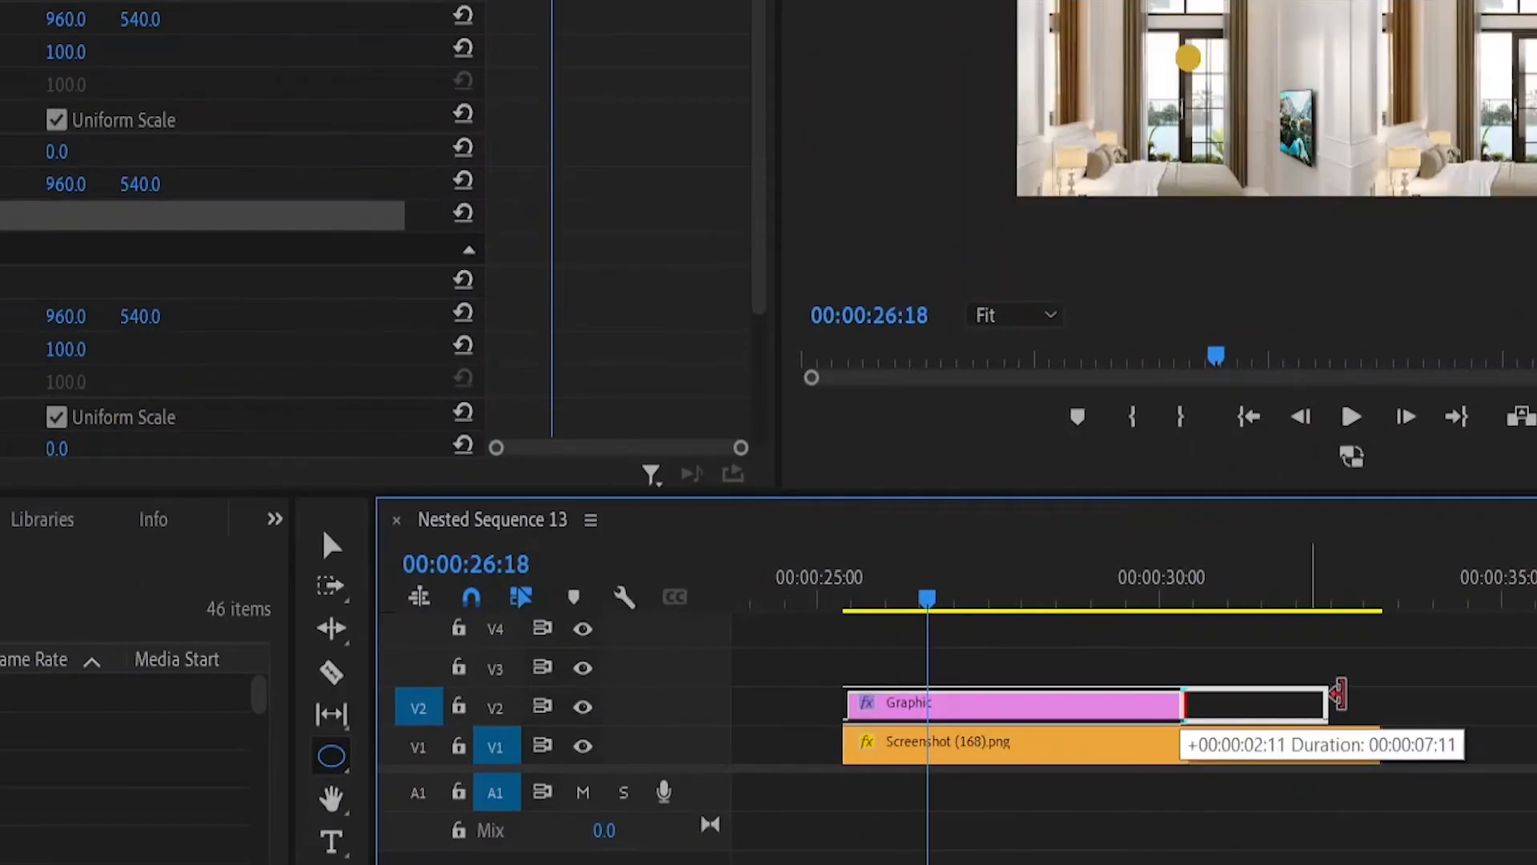
pyautogui.moveTo(1358, 688); pyautogui.dragTo(1375, 688)
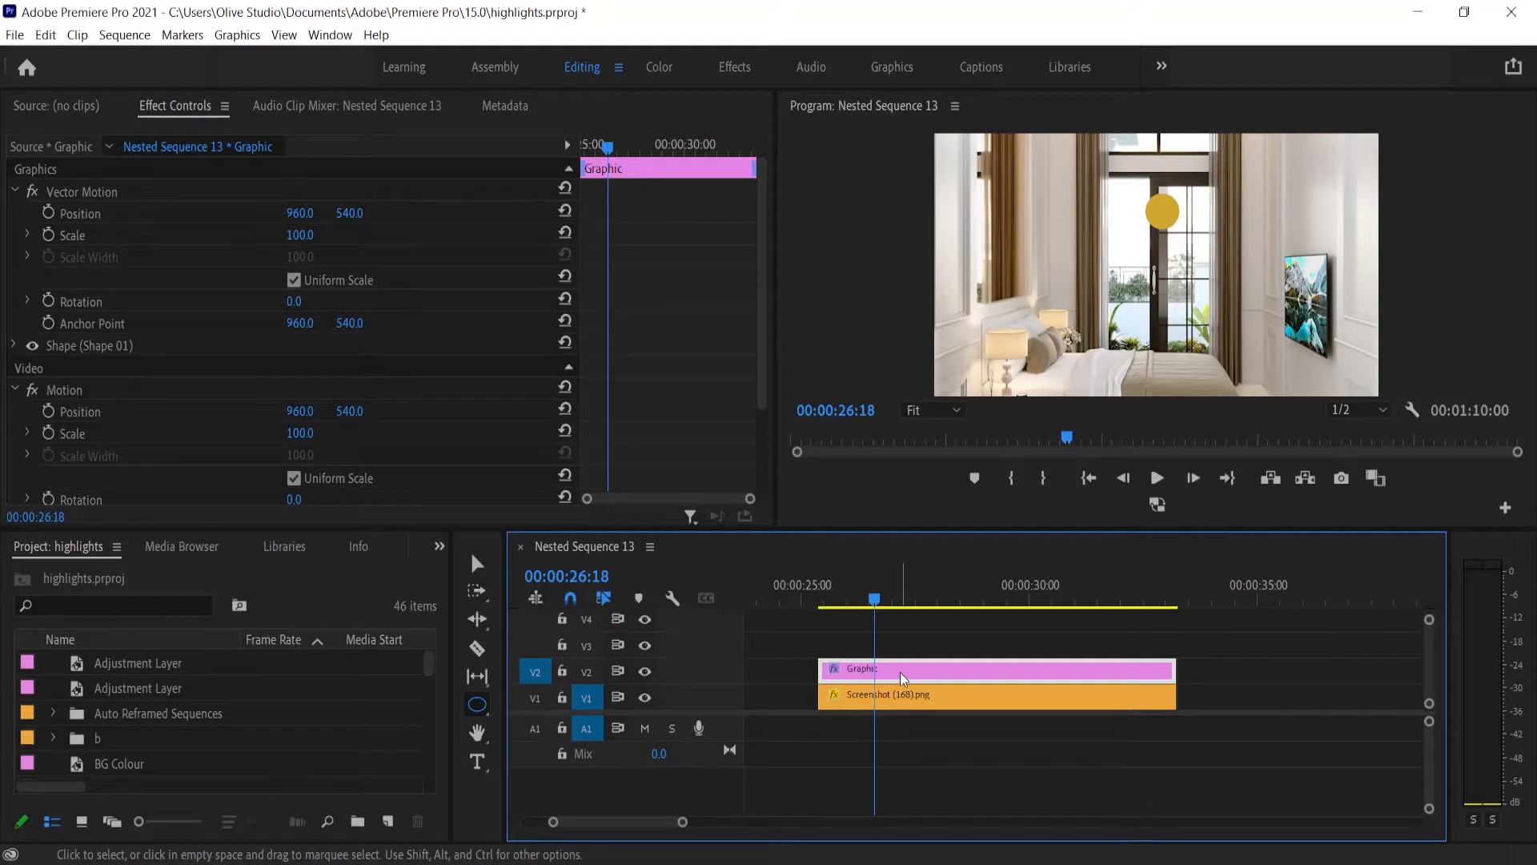
# Step: Draw a larger circle below the first as a separate graphic and match its clip's length to the image clip
pyautogui.click(900, 647)
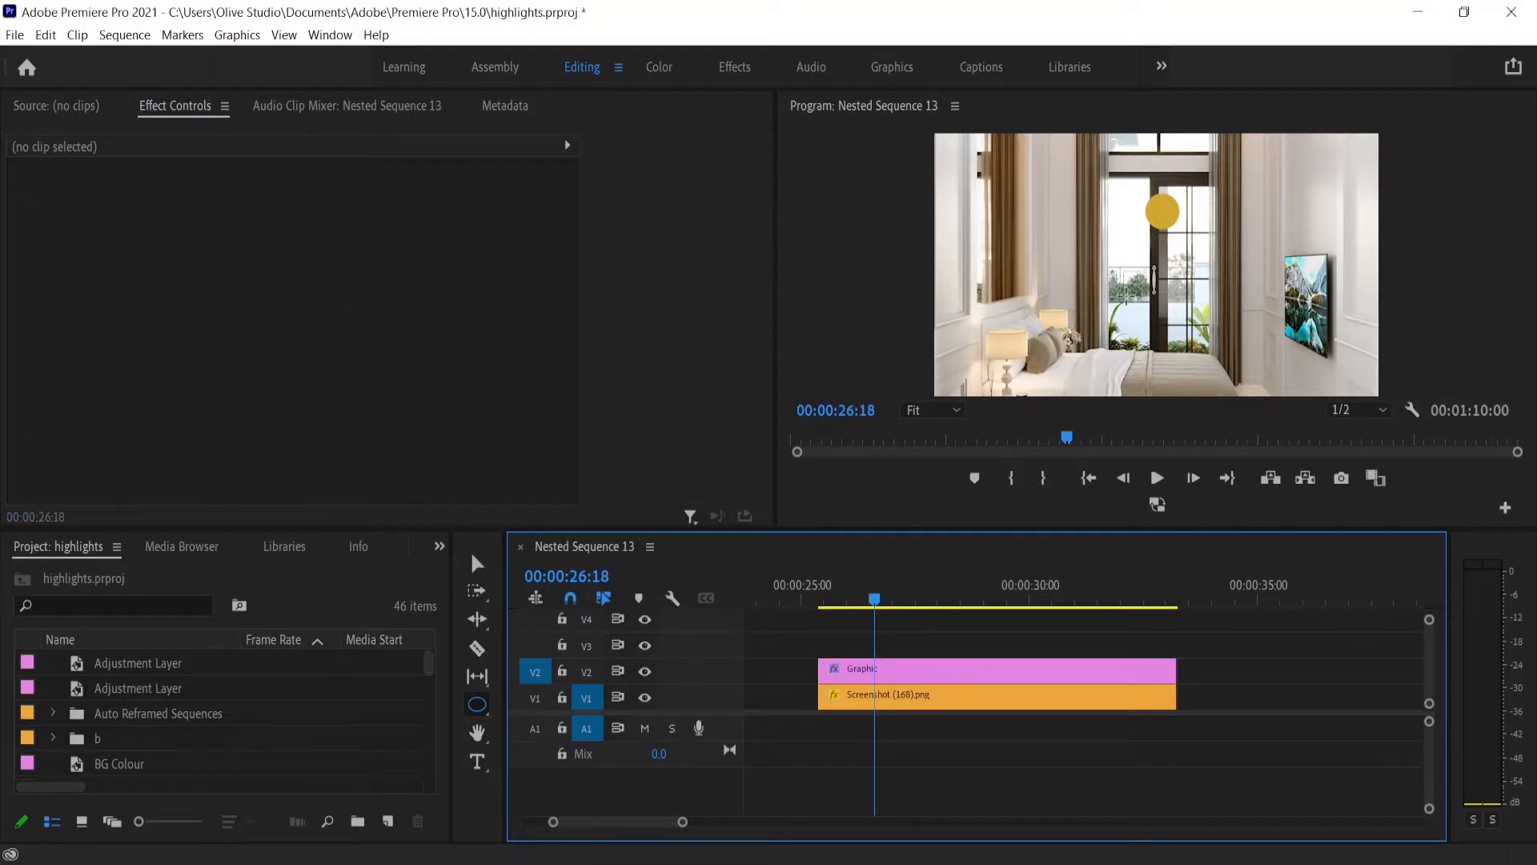
pyautogui.moveTo(1126, 295); pyautogui.dragTo(1170, 366)
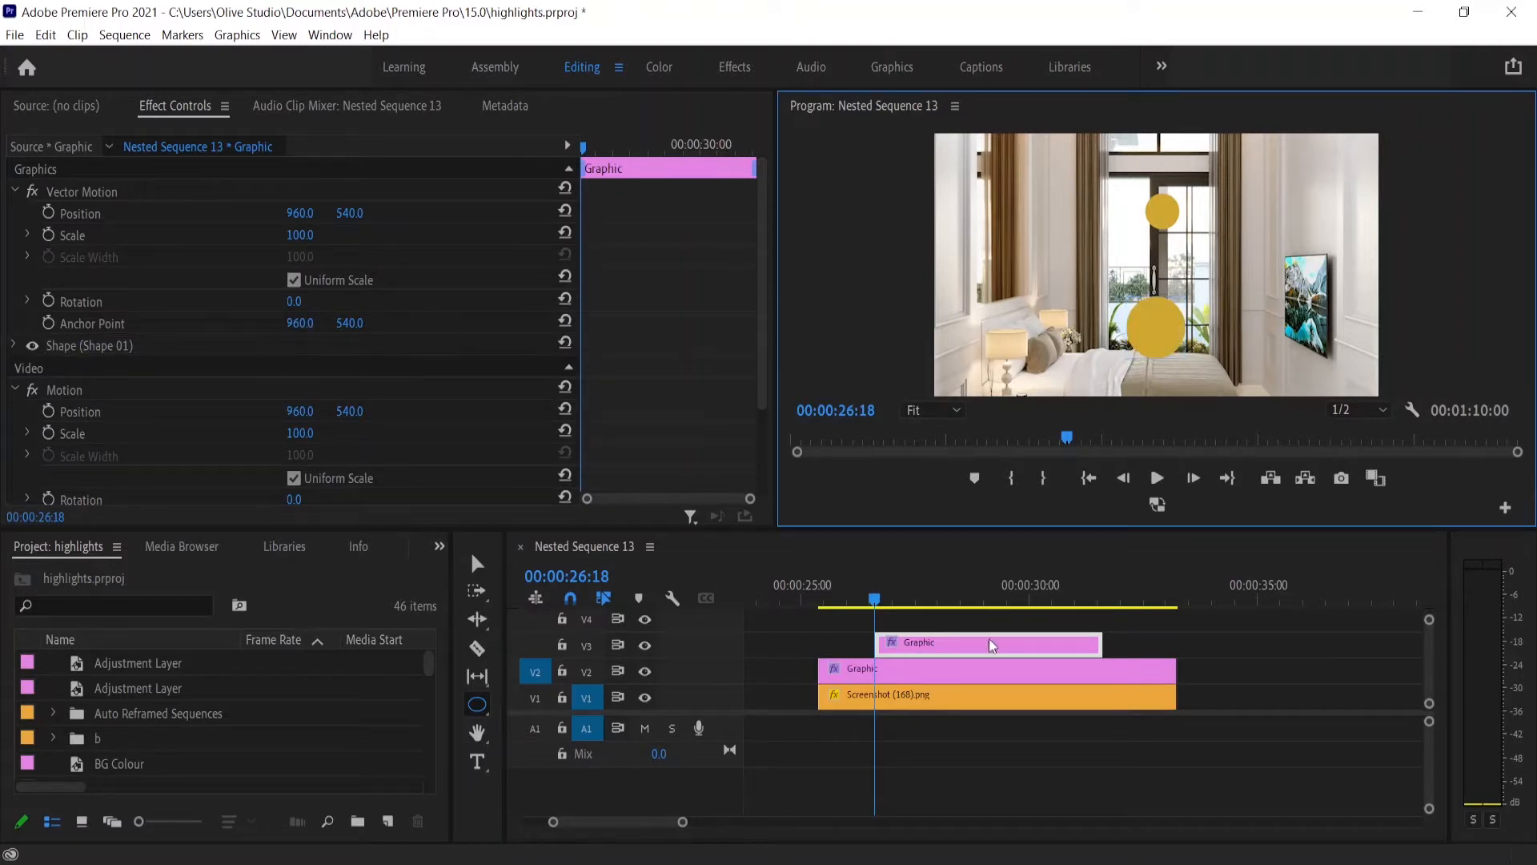
pyautogui.moveTo(918, 645); pyautogui.dragTo(860, 648)
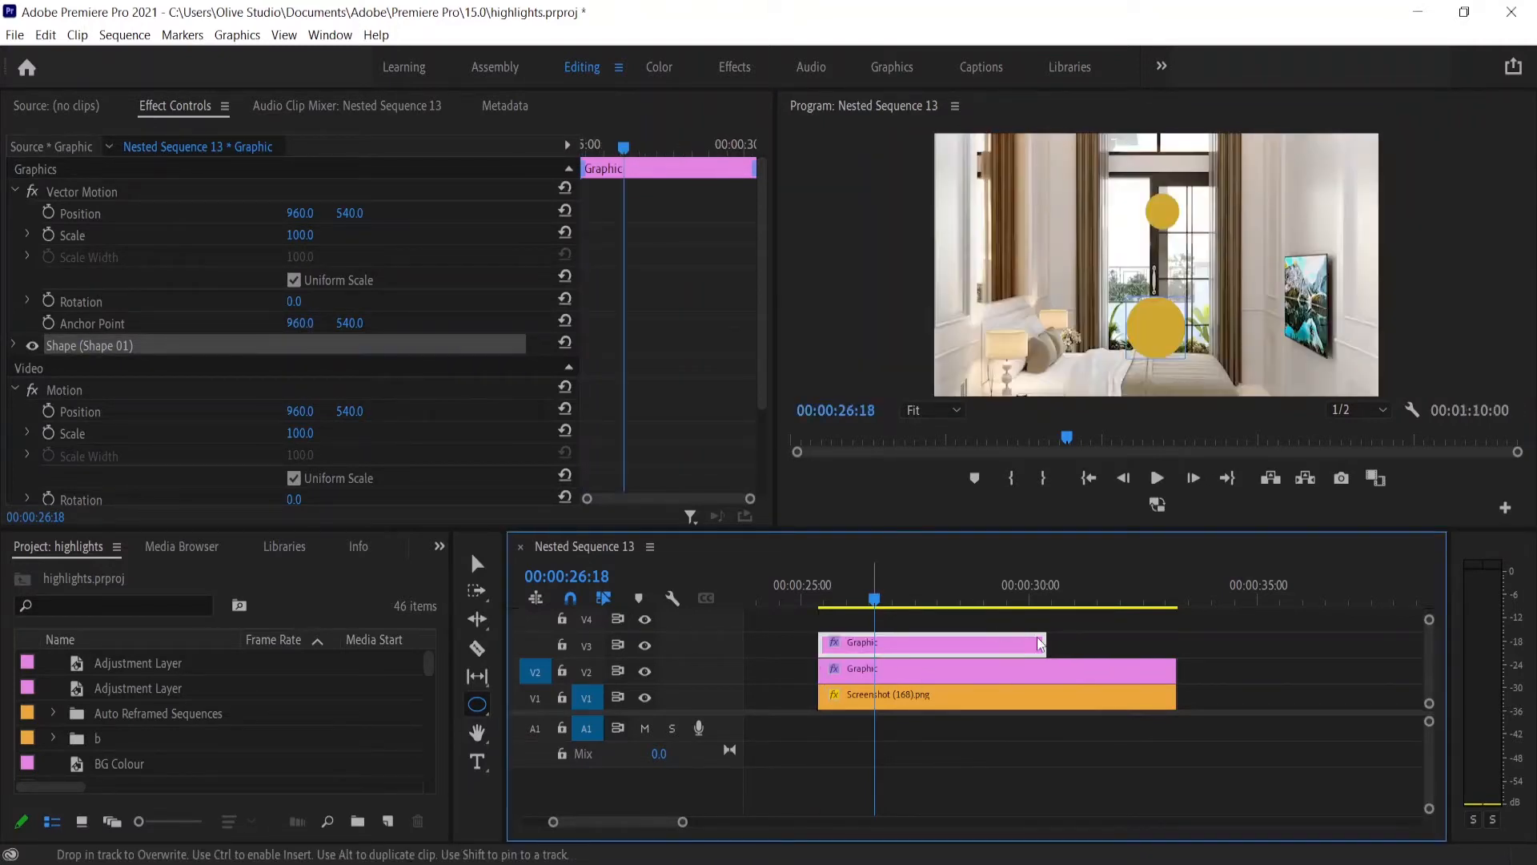
pyautogui.moveTo(1046, 642); pyautogui.dragTo(1174, 638)
# Step: Draw a thin horizontal rectangle between the circles as a separate graphic and match its clip's length to the image clip
pyautogui.moveTo(486, 711); pyautogui.dragTo(530, 729)
pyautogui.moveTo(978, 248); pyautogui.dragTo(1303, 260)
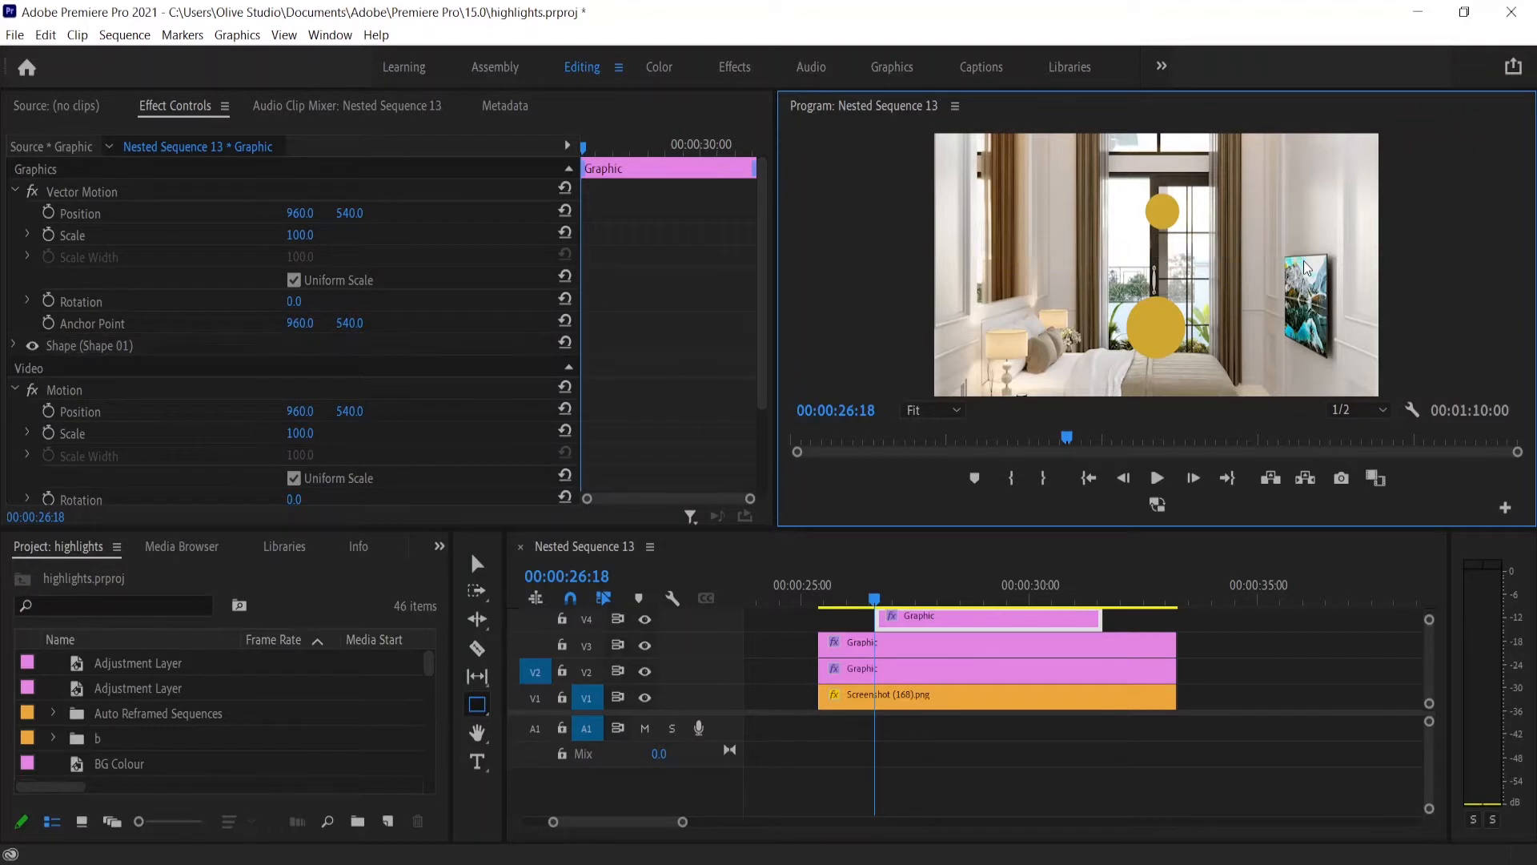
pyautogui.moveTo(879, 616); pyautogui.dragTo(819, 616)
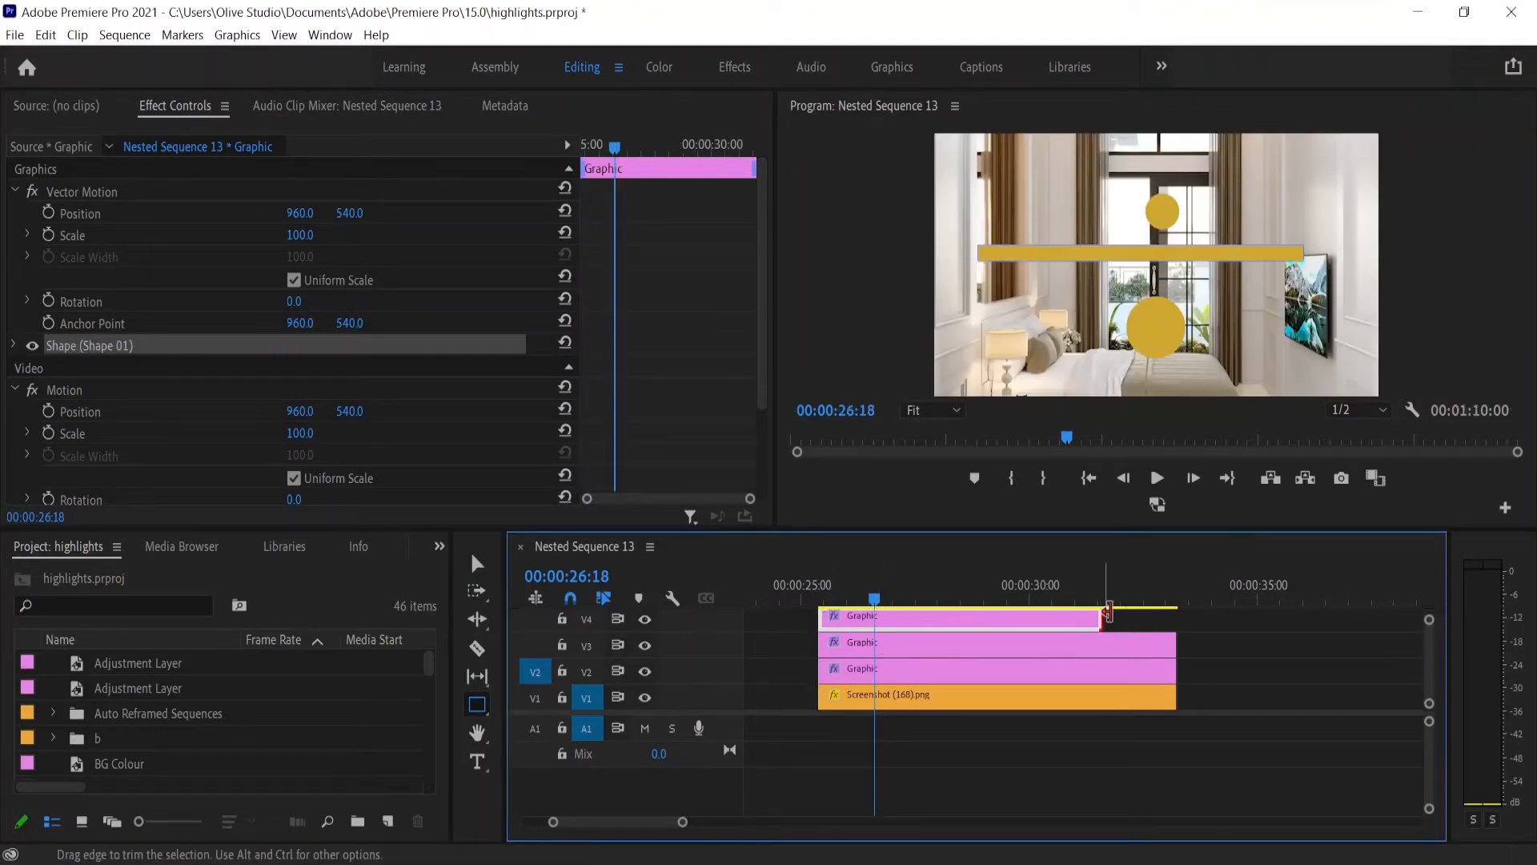
pyautogui.moveTo(1101, 616); pyautogui.dragTo(1175, 610)
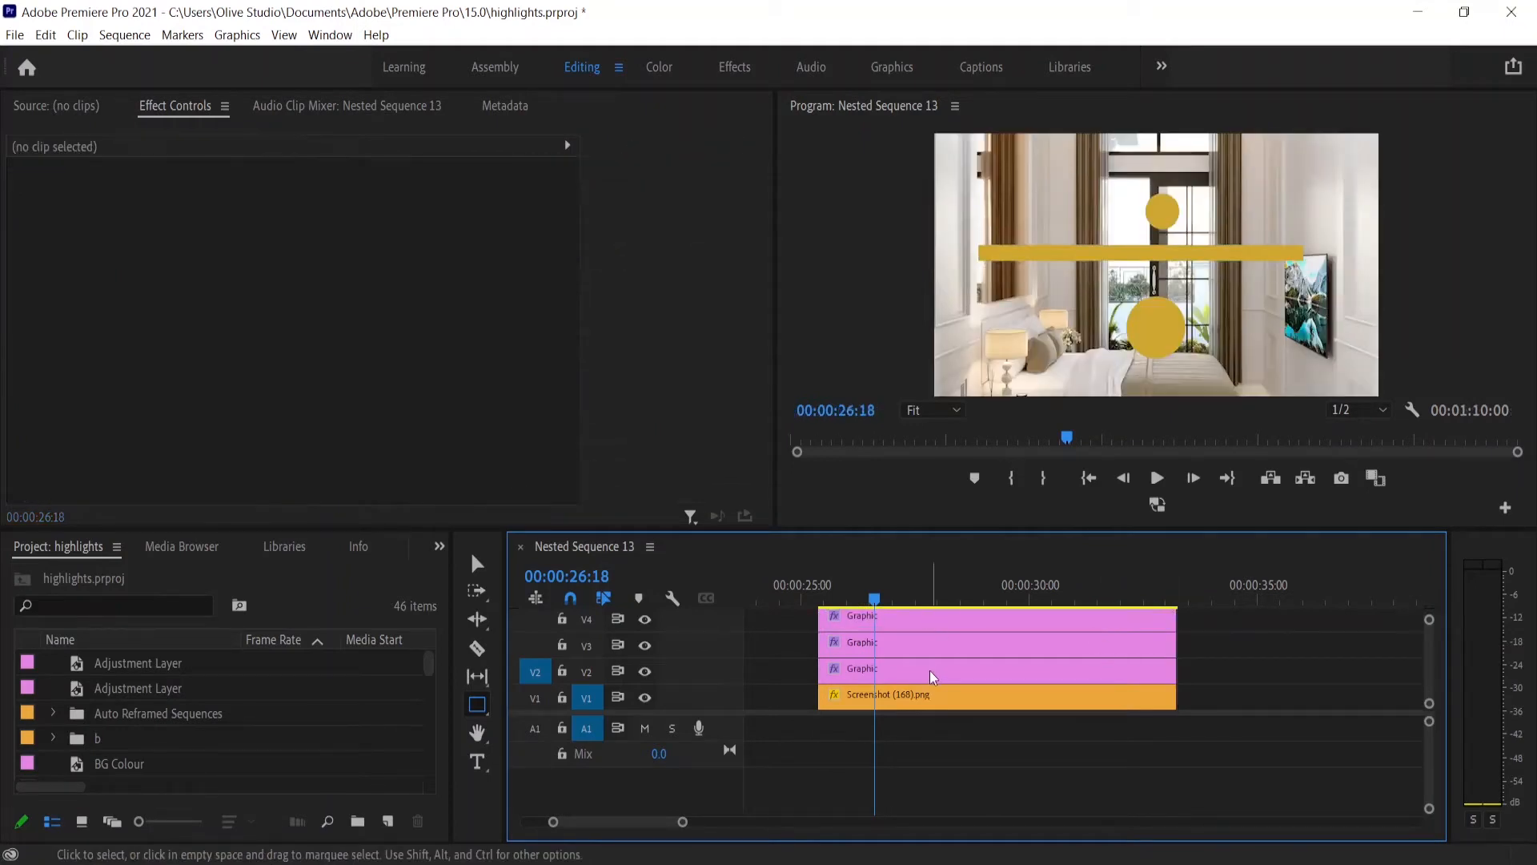
pyautogui.click(911, 621)
pyautogui.click(909, 645)
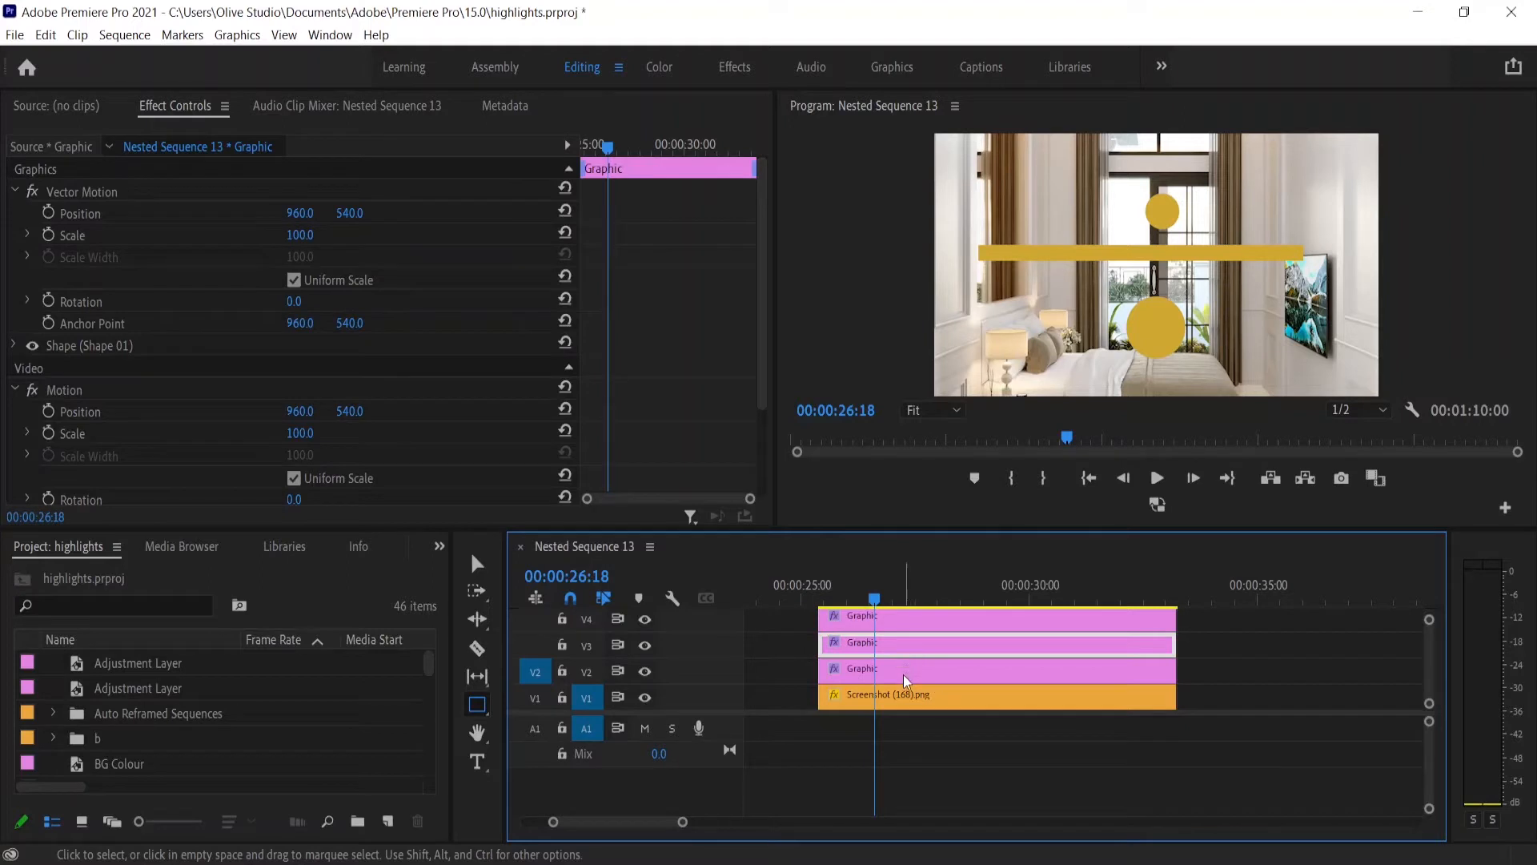
pyautogui.click(907, 681)
pyautogui.click(904, 623)
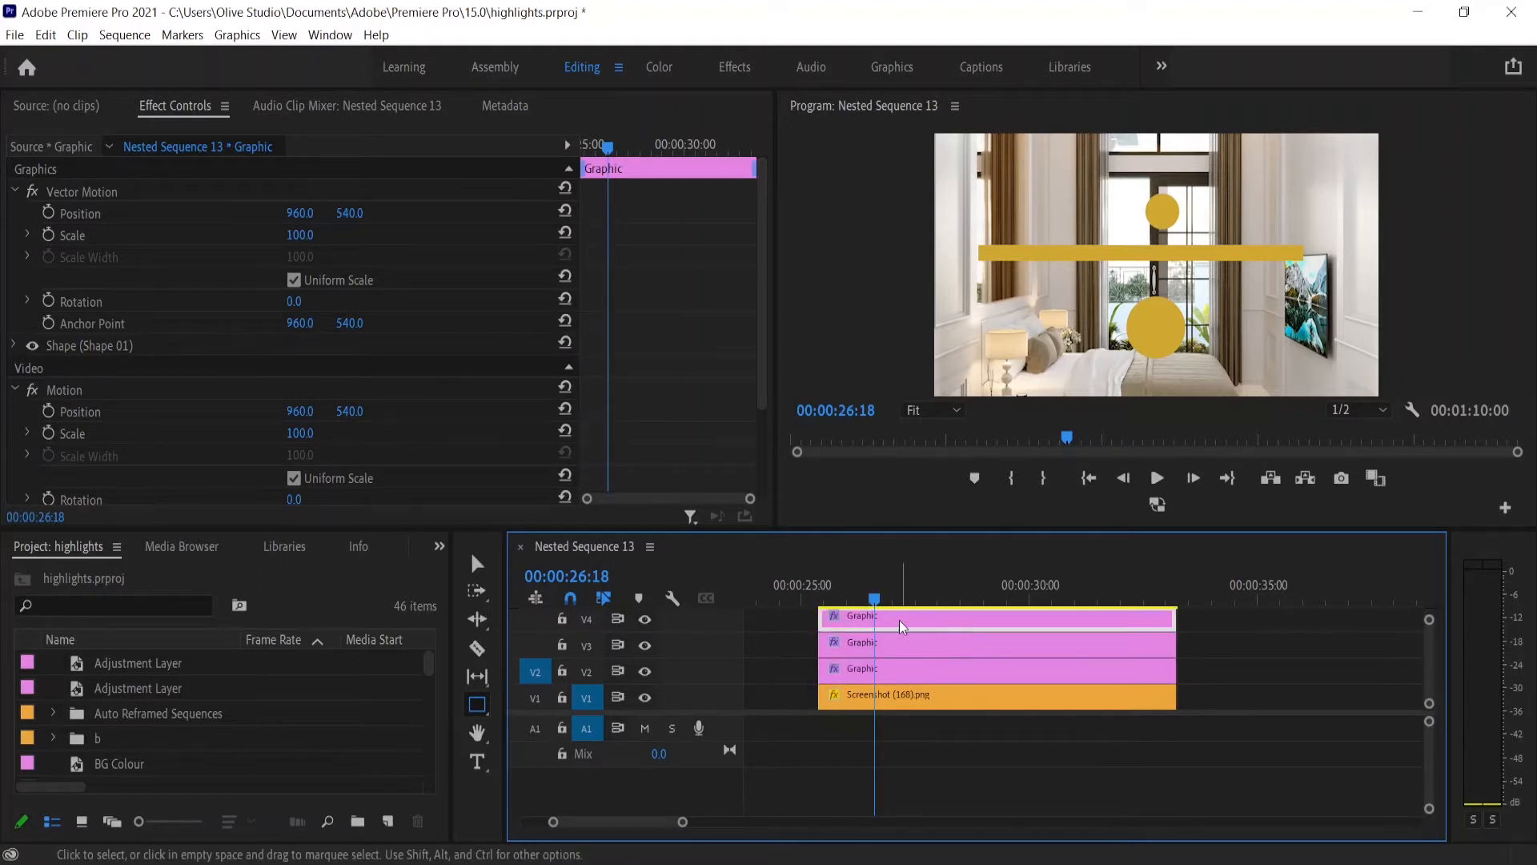
# Step: Draw a large rectangle across the lower part of the frame as a separate graphic
pyautogui.click(1211, 627)
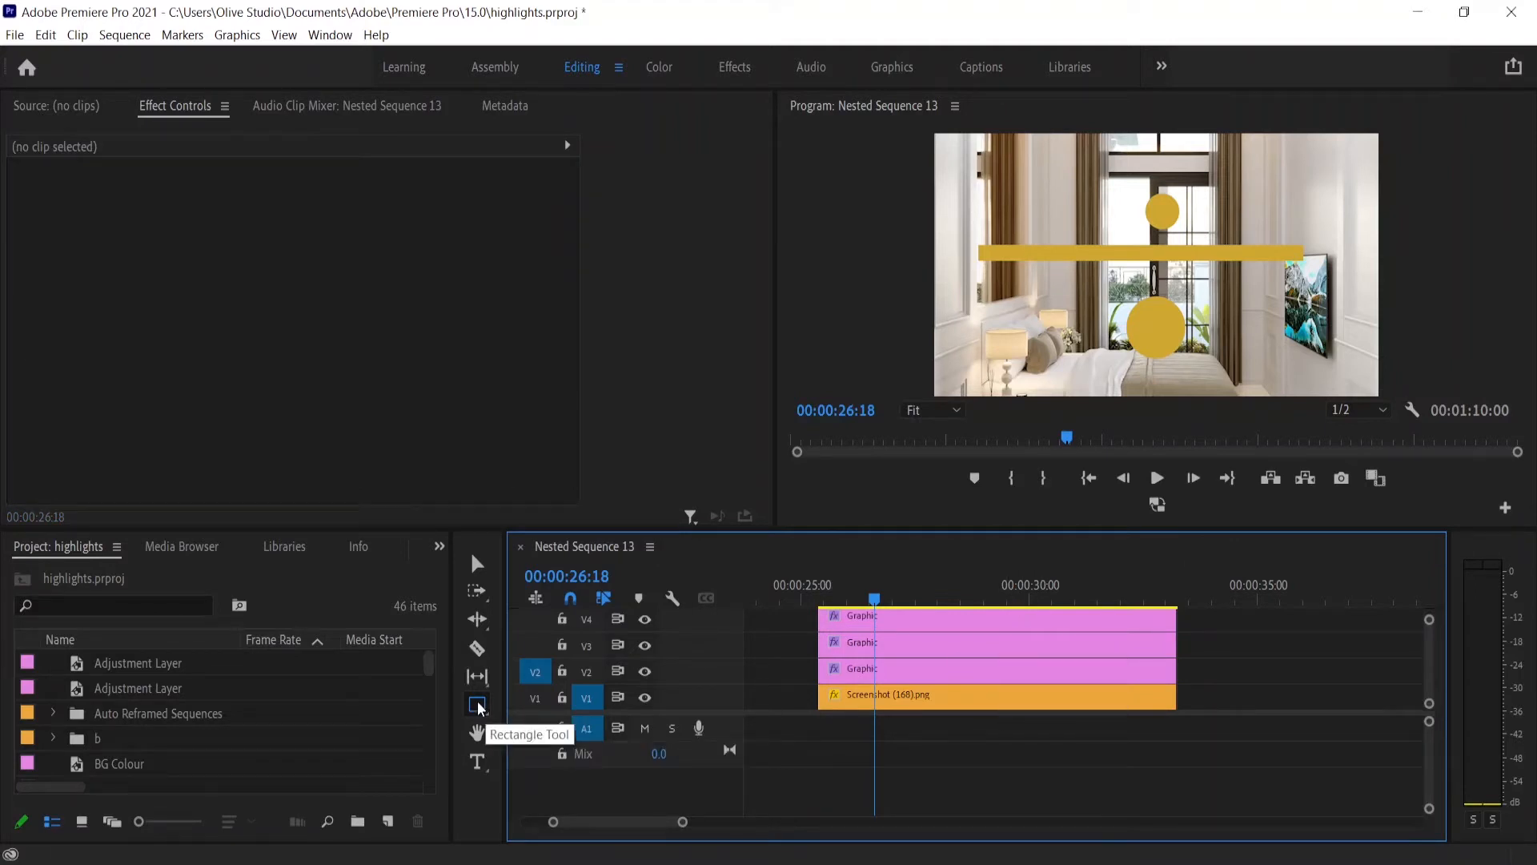
pyautogui.moveTo(985, 309)
pyautogui.mouseDown()
pyautogui.moveTo(1155, 383)
pyautogui.moveTo(1283, 388)
pyautogui.mouseUp()
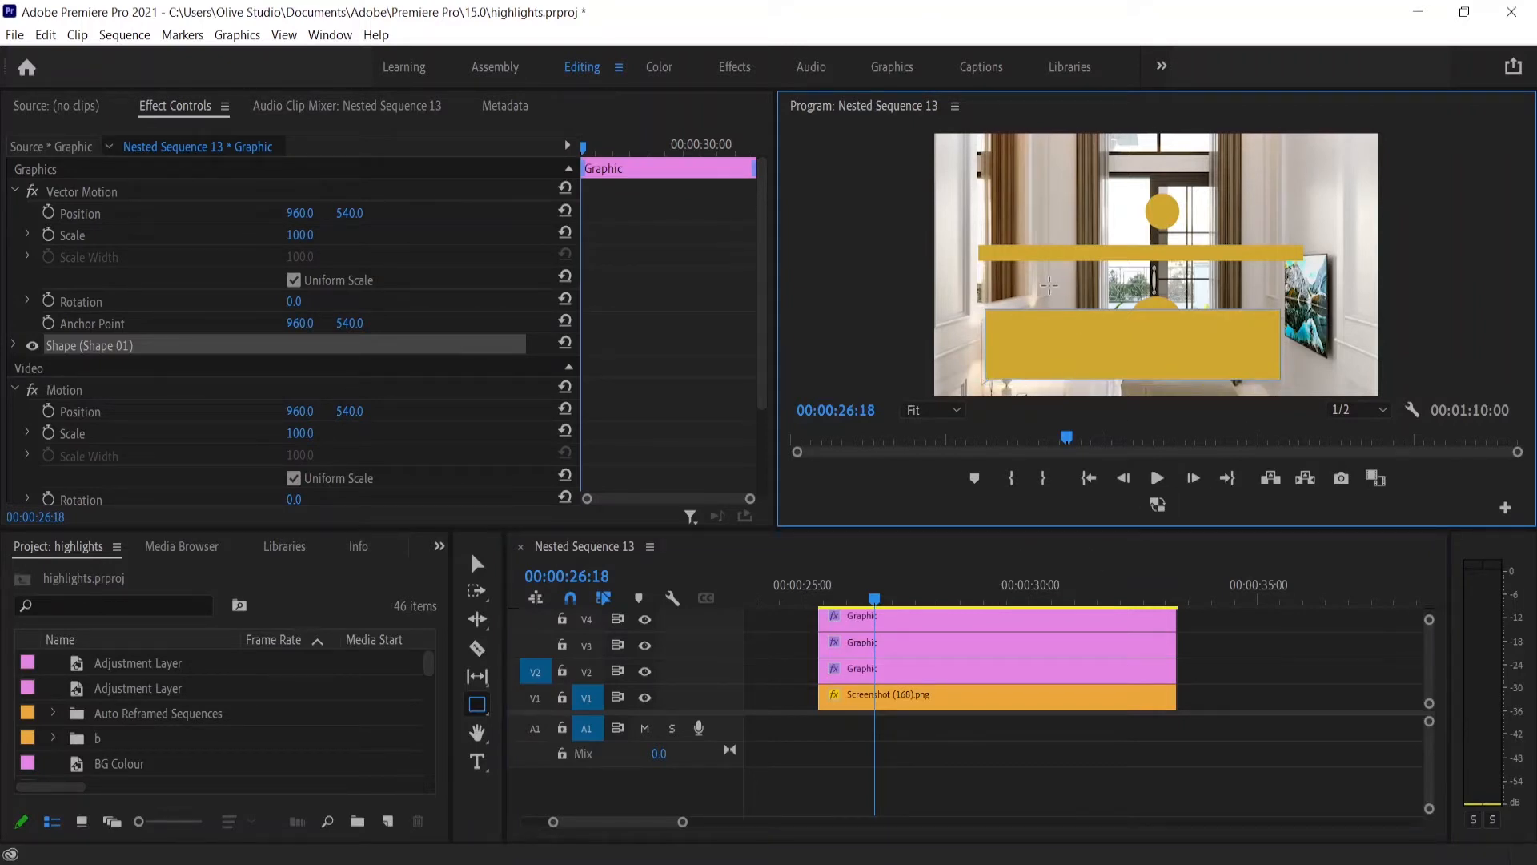
# Step: Show the Essential Graphics controls and rename the small circle's shape layer to Round
pyautogui.click(330, 35)
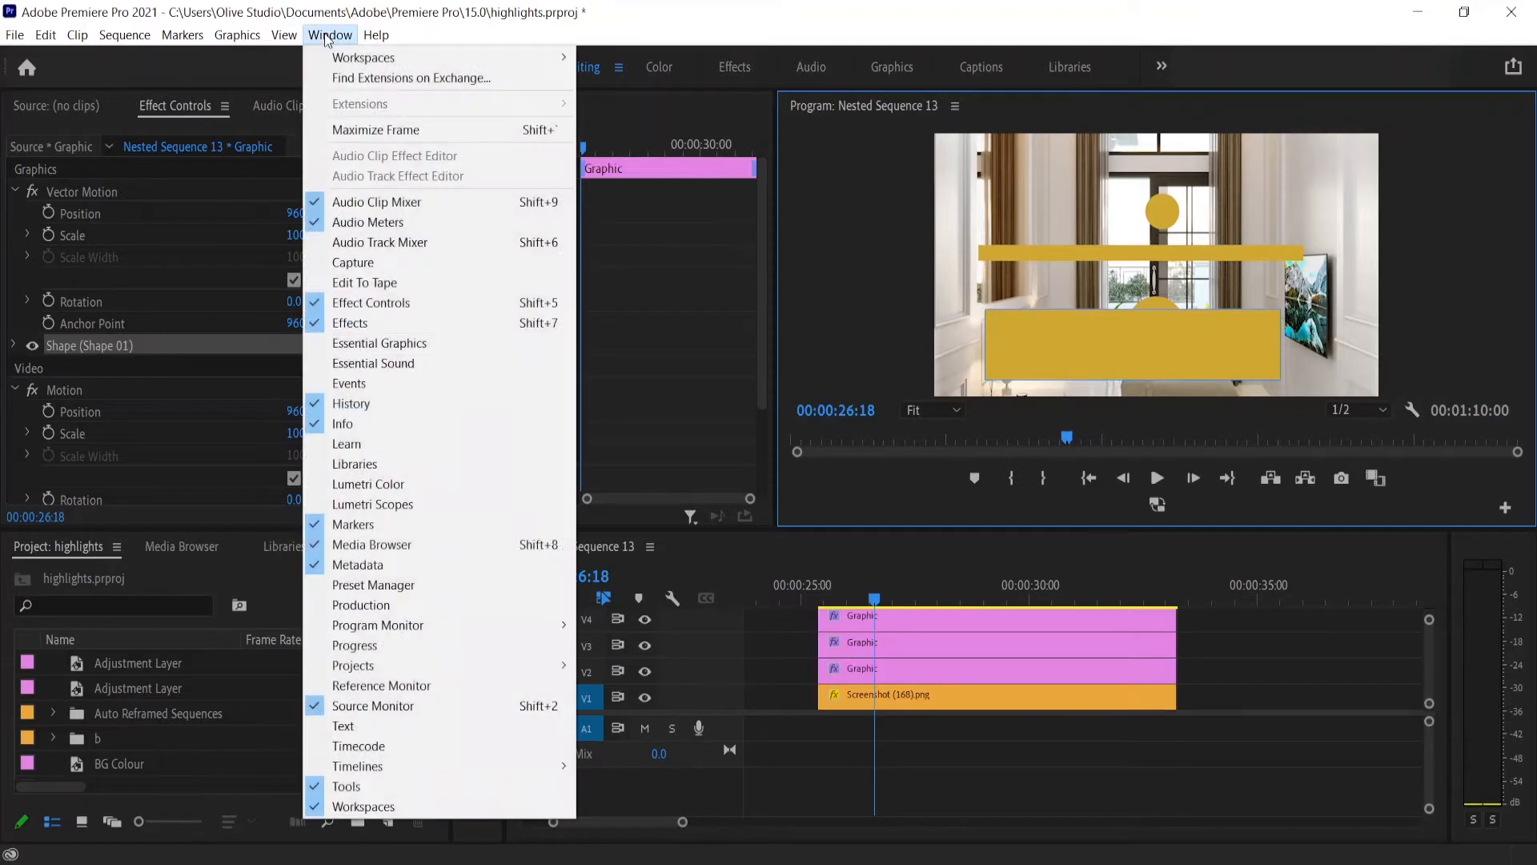
pyautogui.click(357, 345)
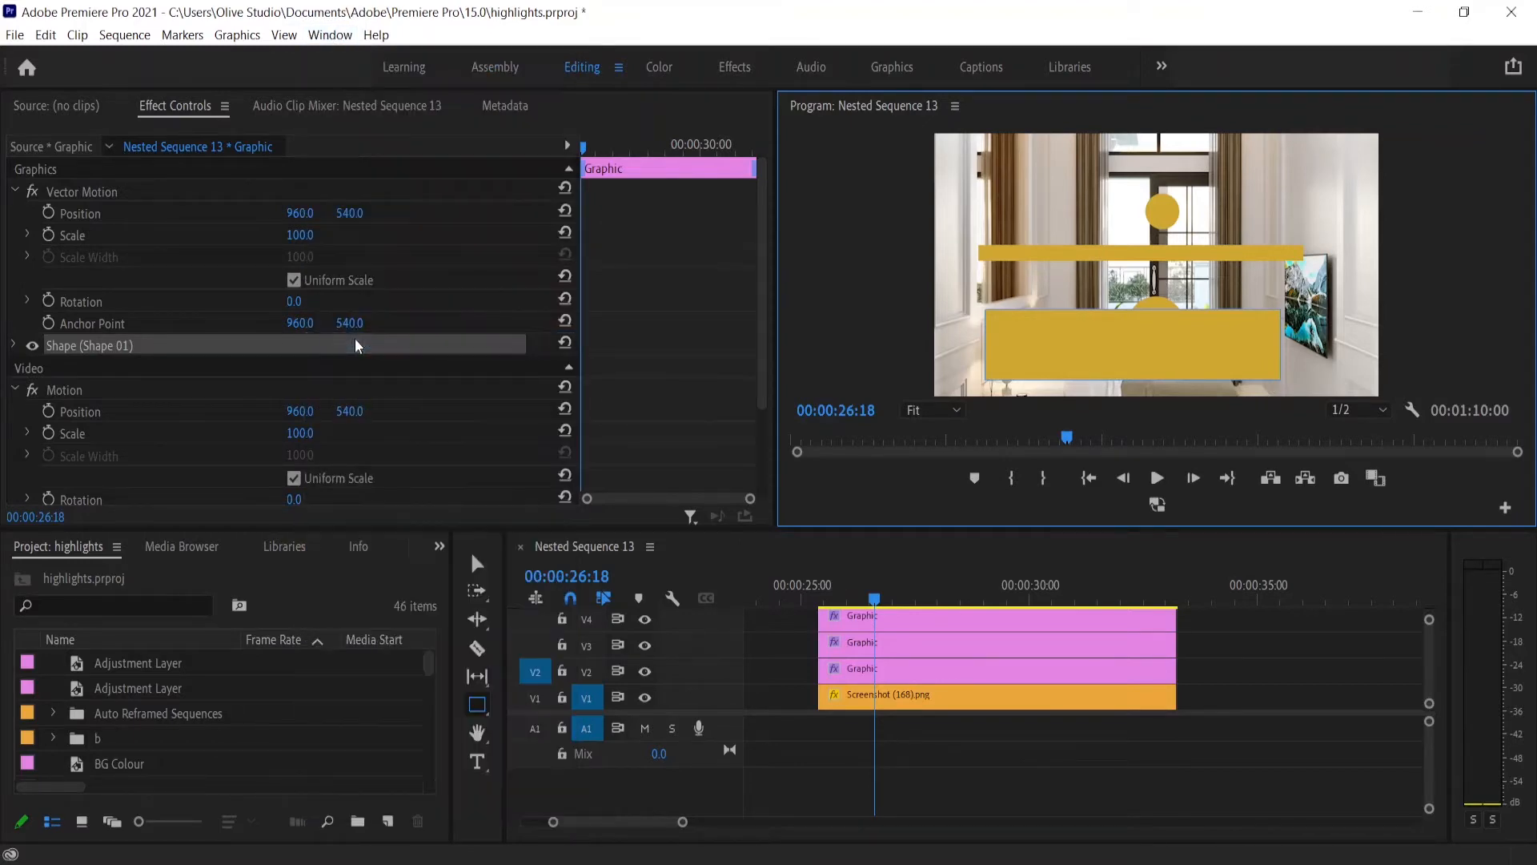
pyautogui.click(892, 671)
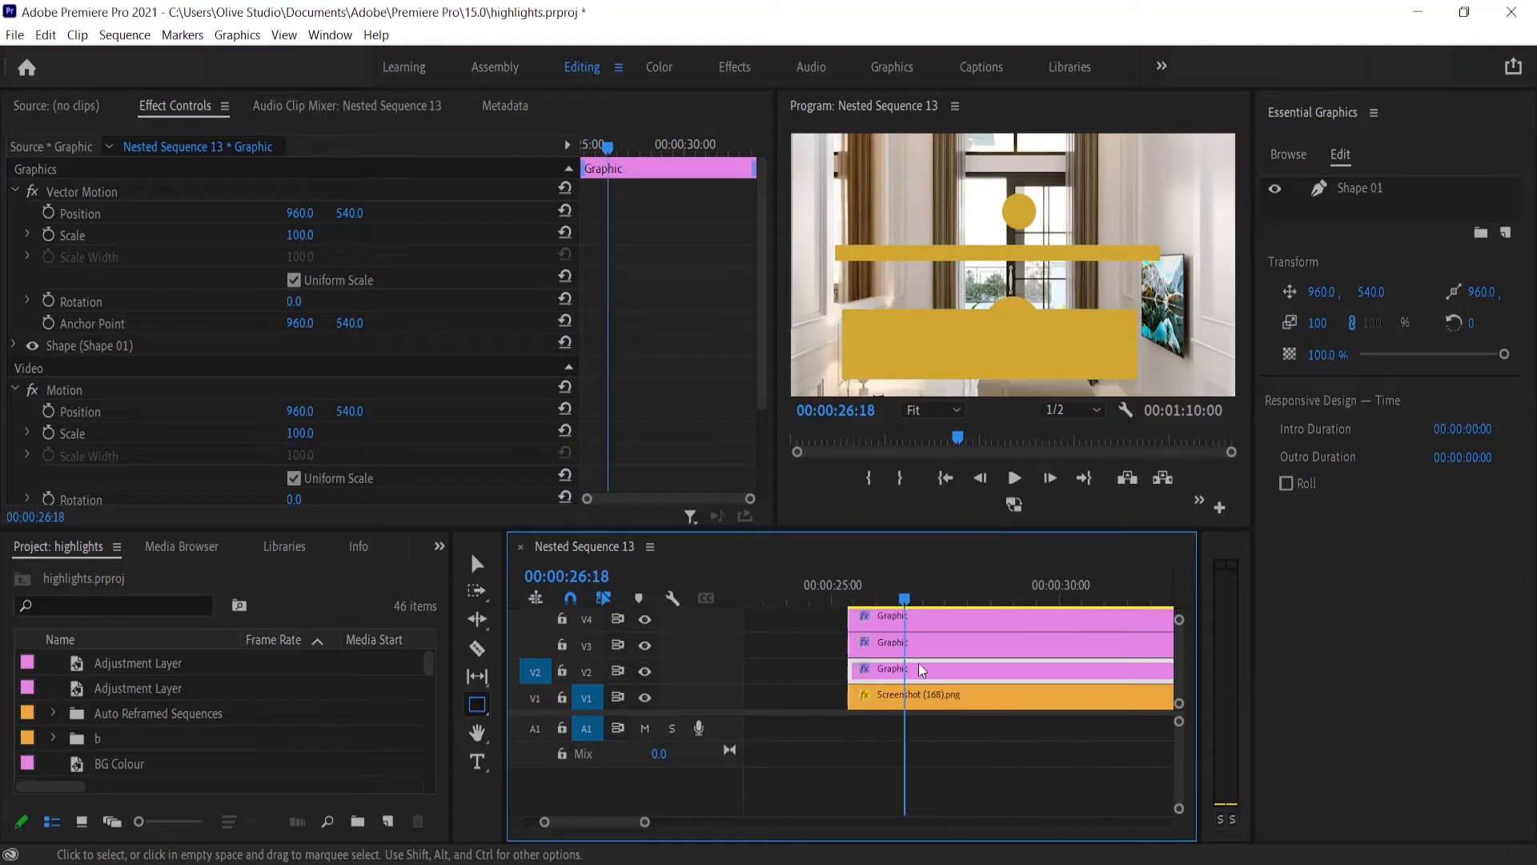
pyautogui.click(1374, 190)
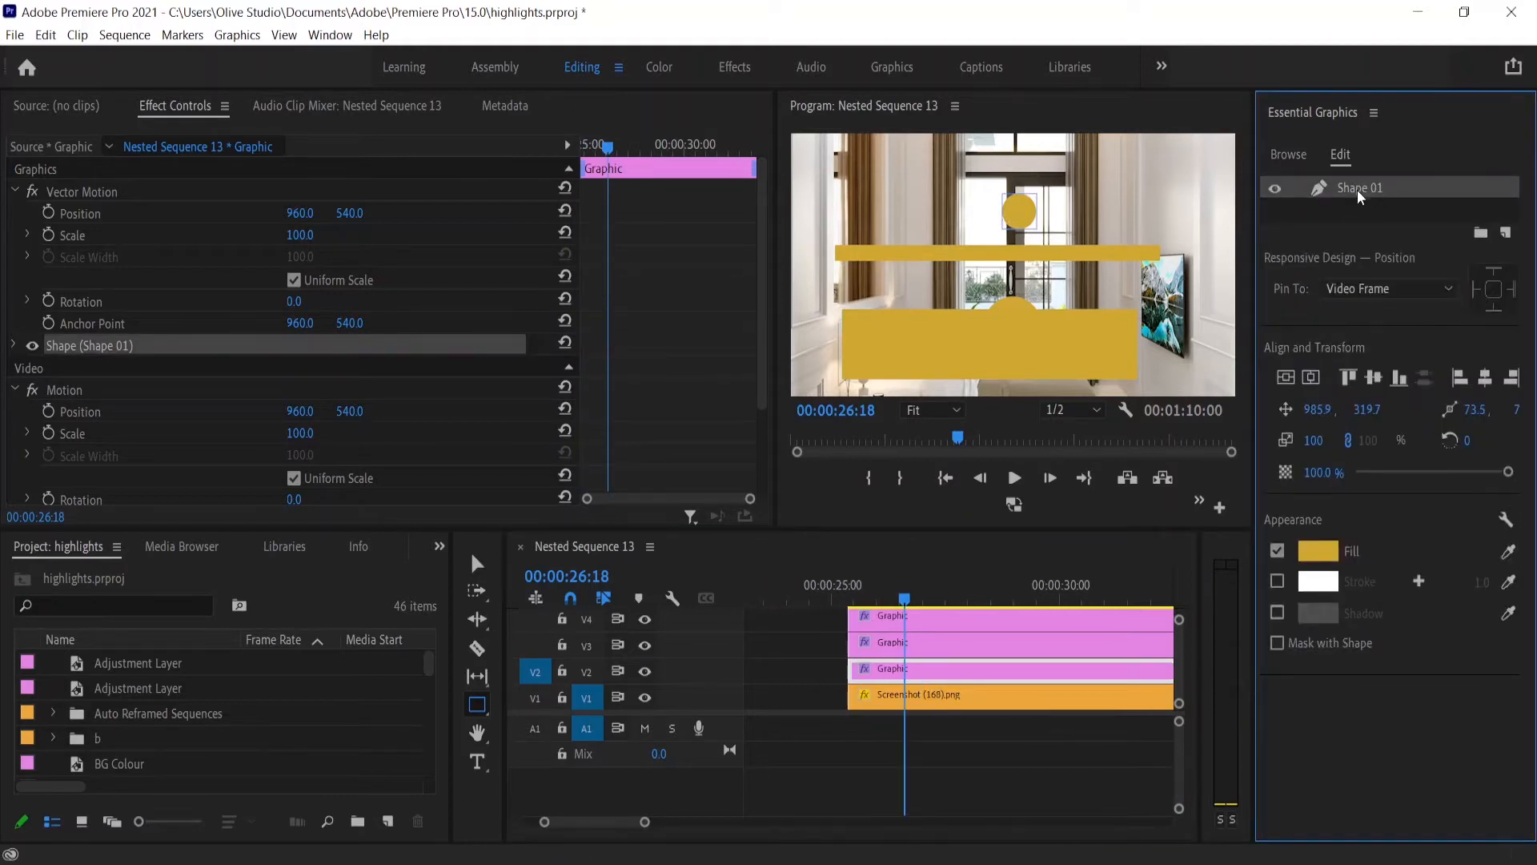
pyautogui.doubleClick(1358, 195)
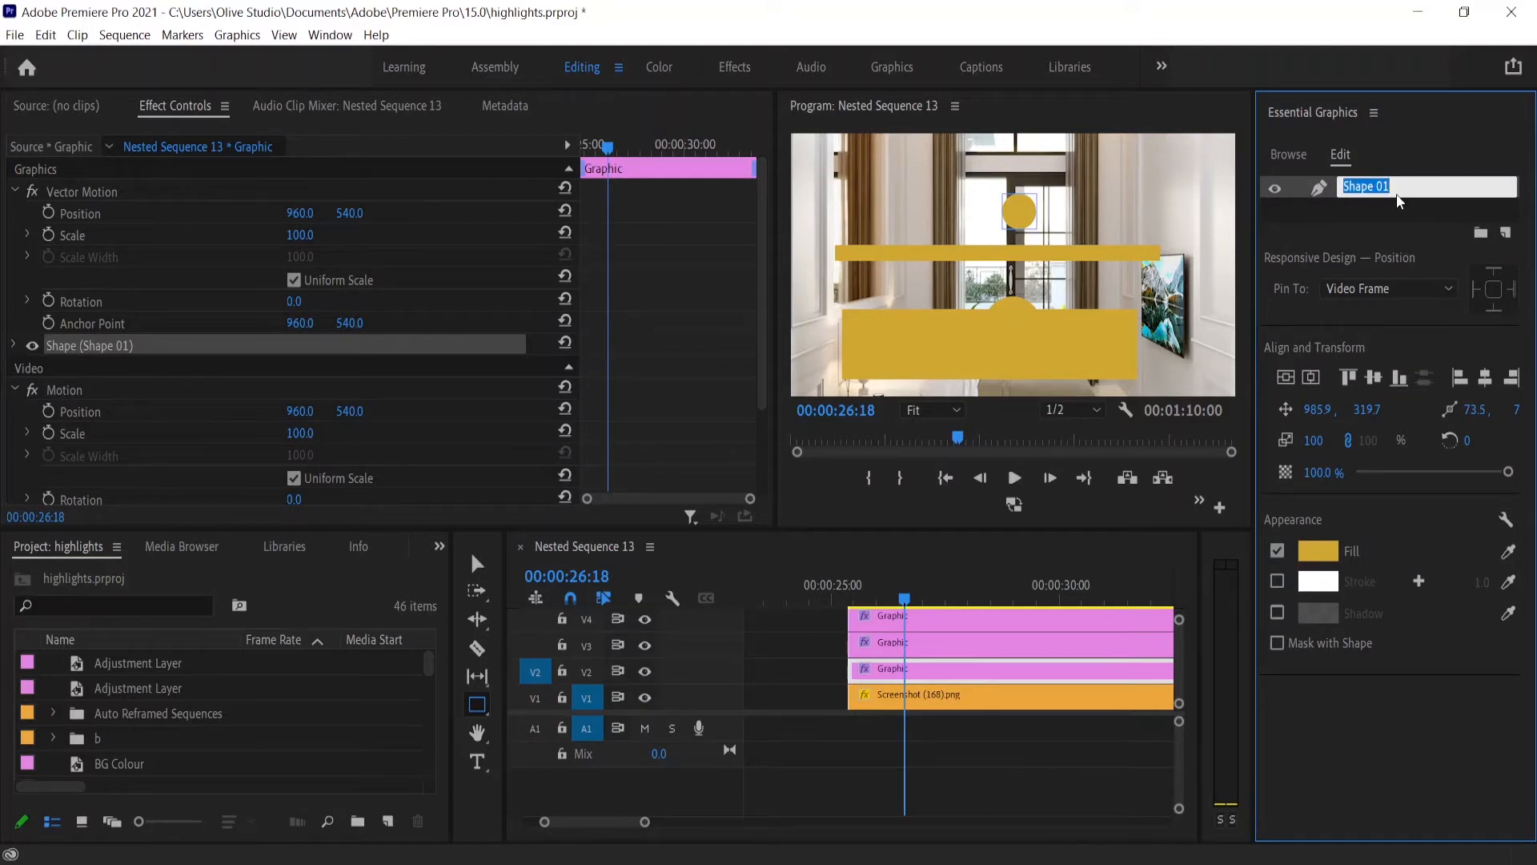
pyautogui.write('Round')
pyautogui.press('Return')
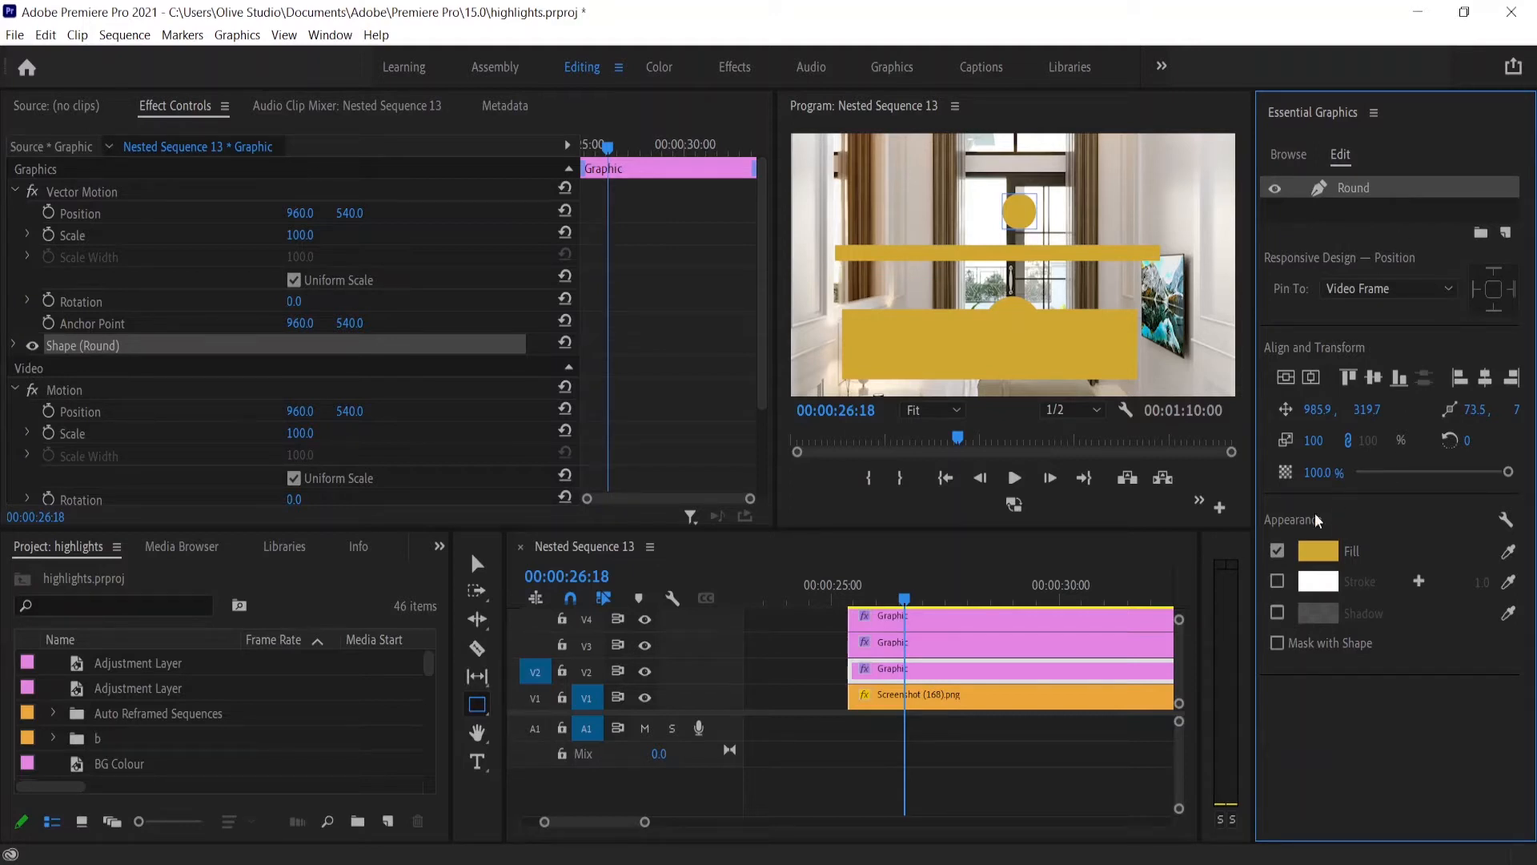
# Step: Set the Round layer's fill colour to white, FFFFFF
pyautogui.click(1318, 550)
pyautogui.moveTo(641, 625); pyautogui.dragTo(595, 658)
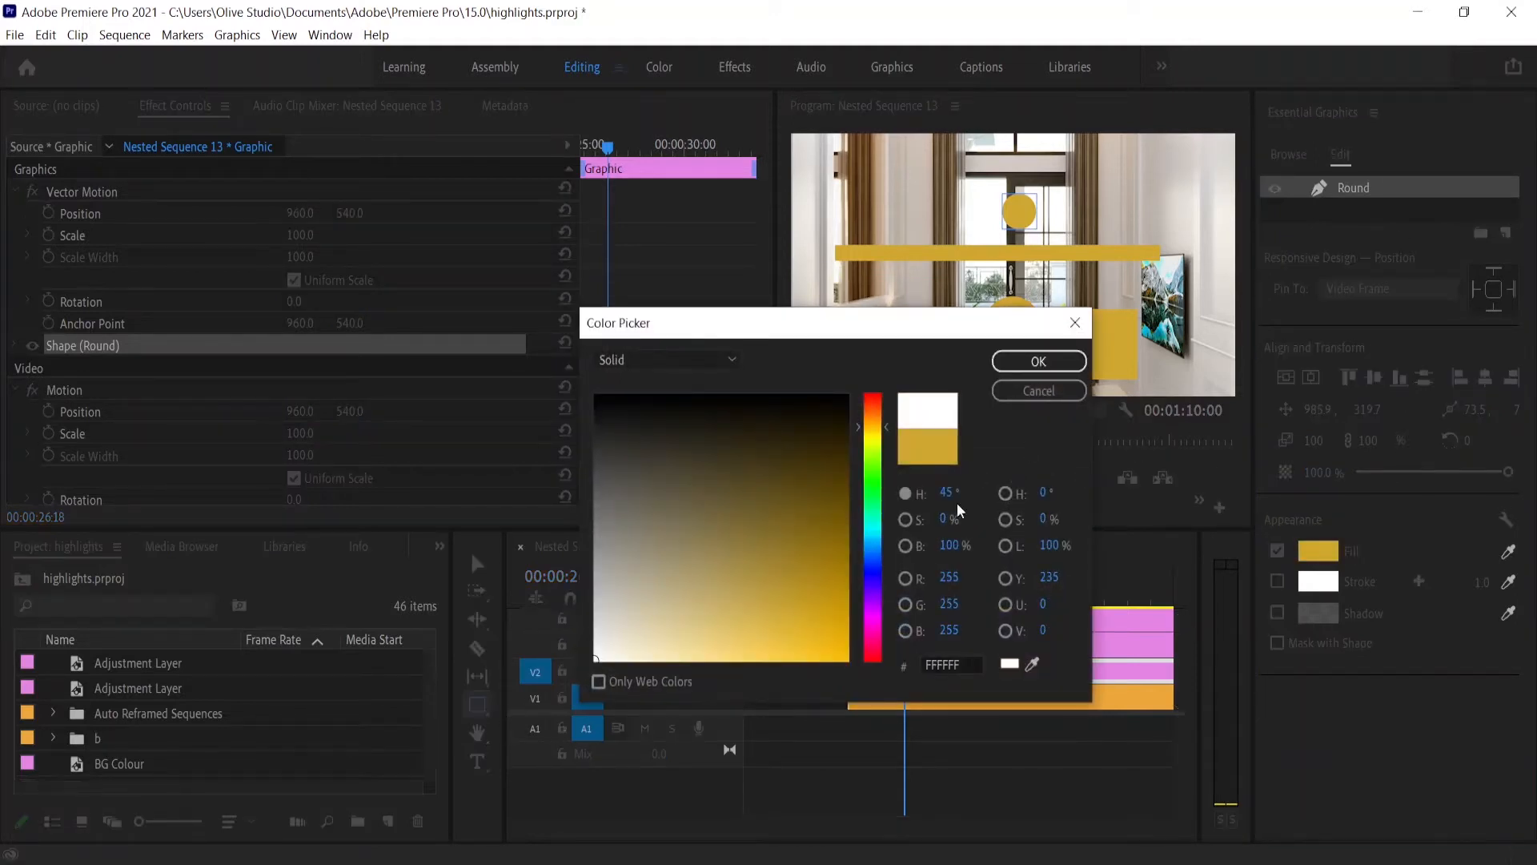
pyautogui.click(1038, 361)
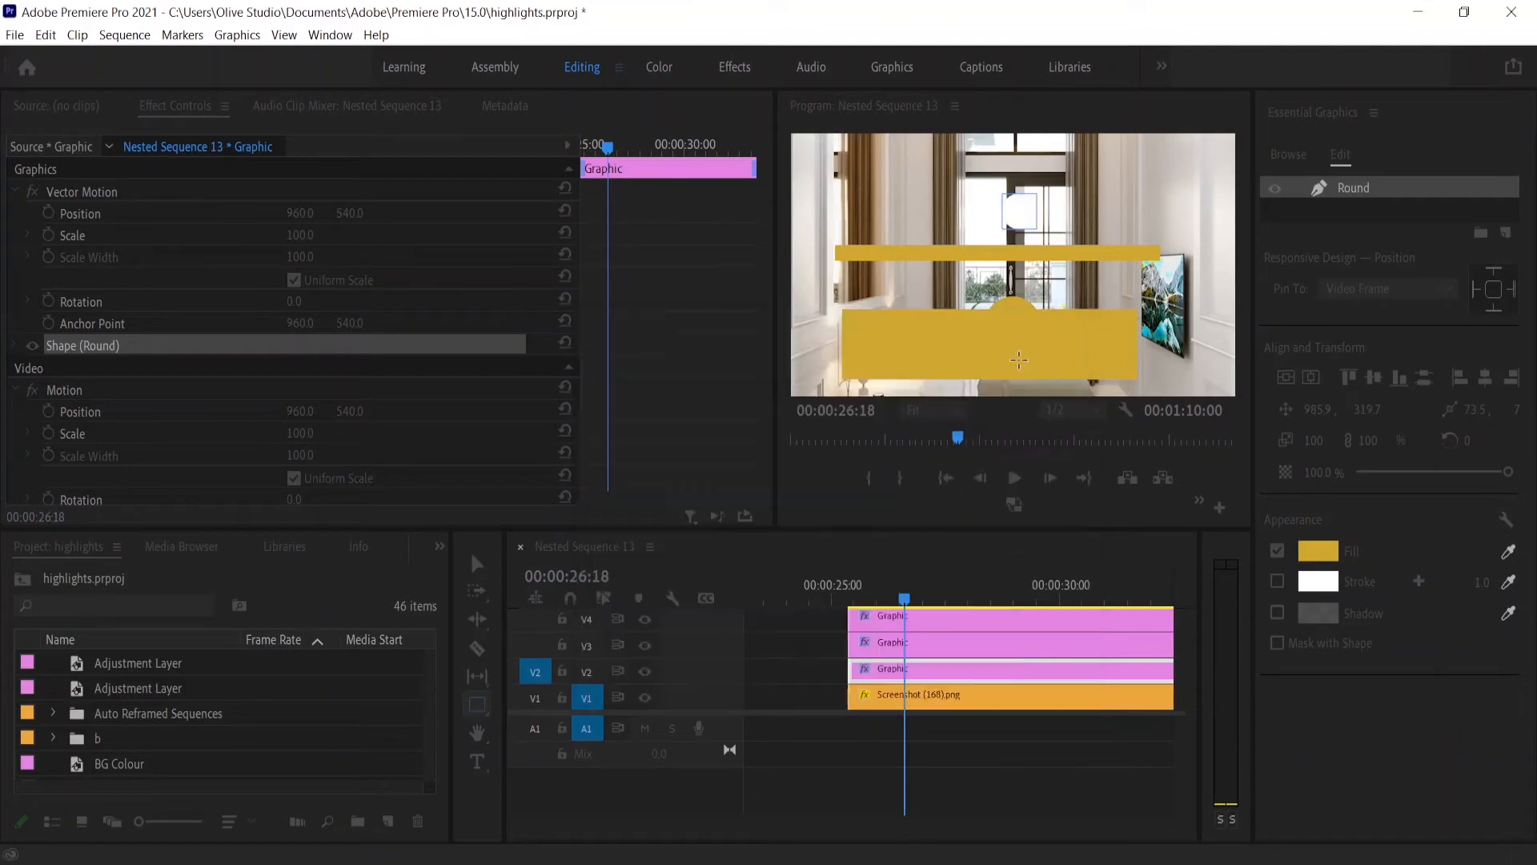
# Step: Rename the large rectangle's shape layer to Square
pyautogui.click(935, 650)
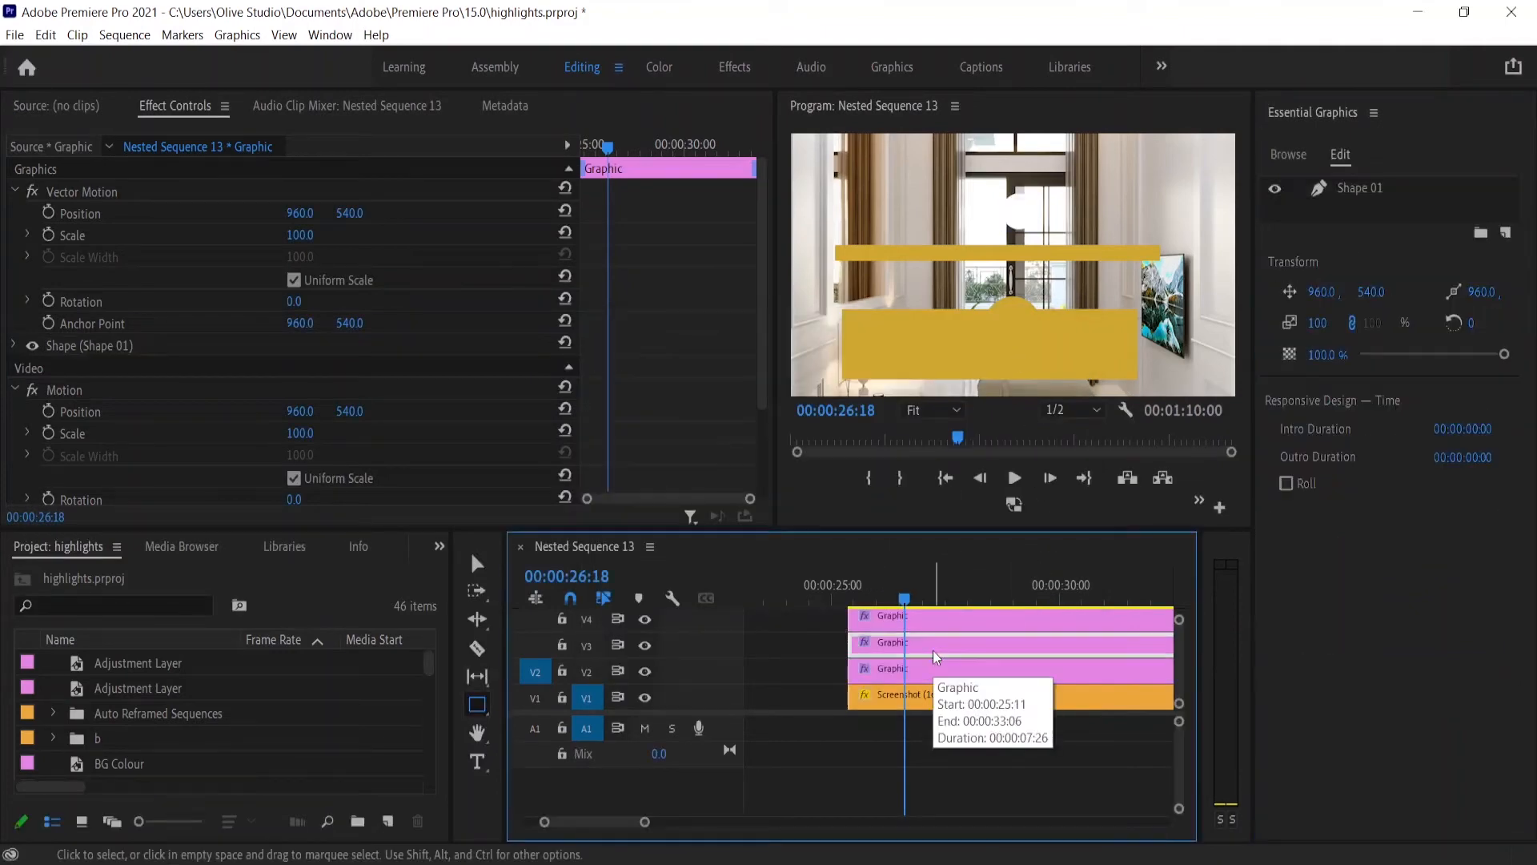
pyautogui.doubleClick(1358, 187)
pyautogui.write('S')
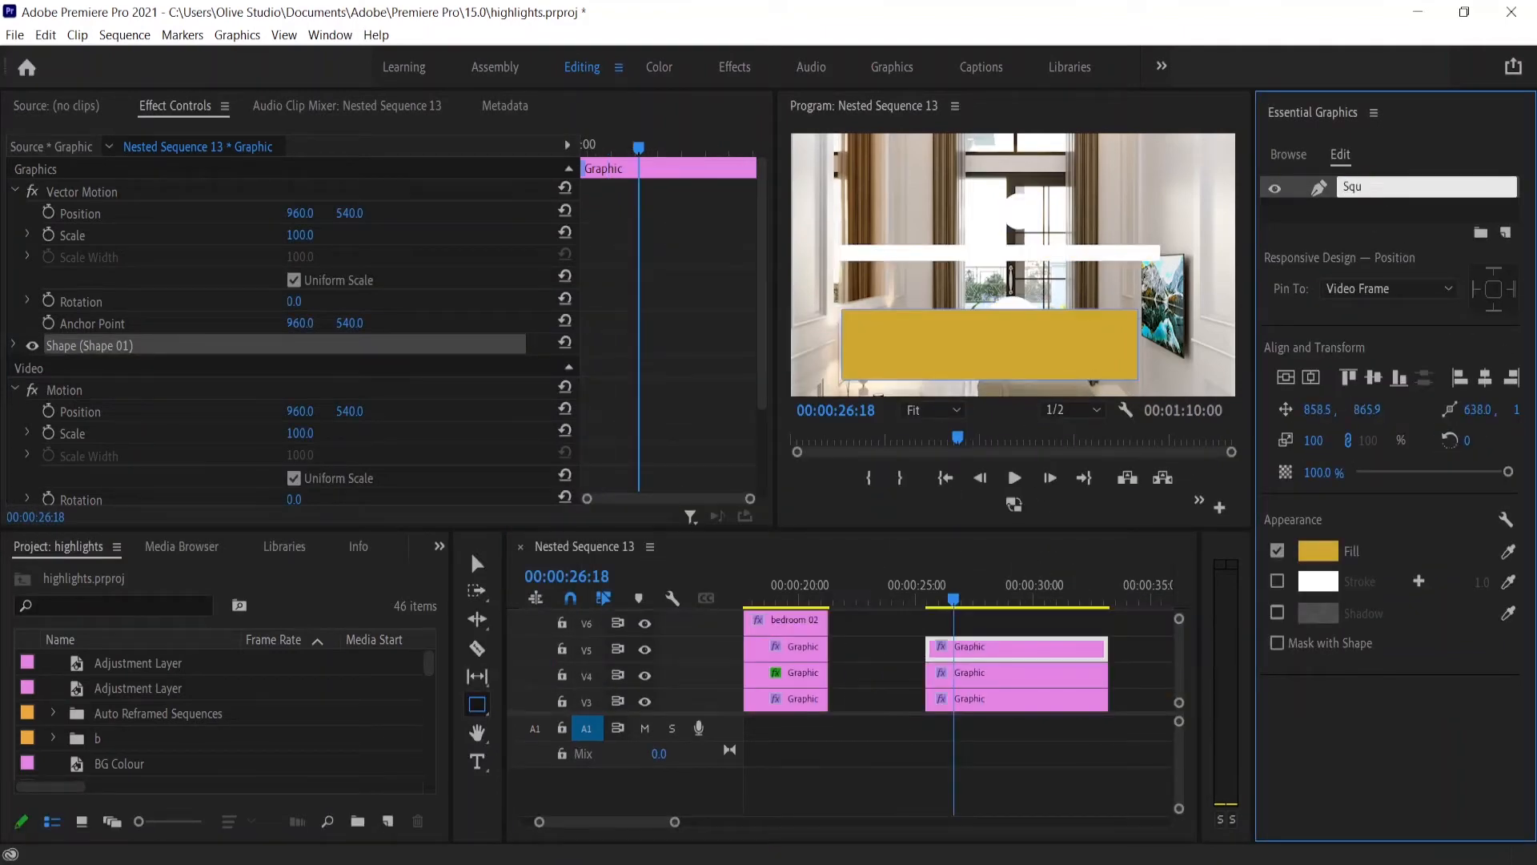
pyautogui.write('qu')
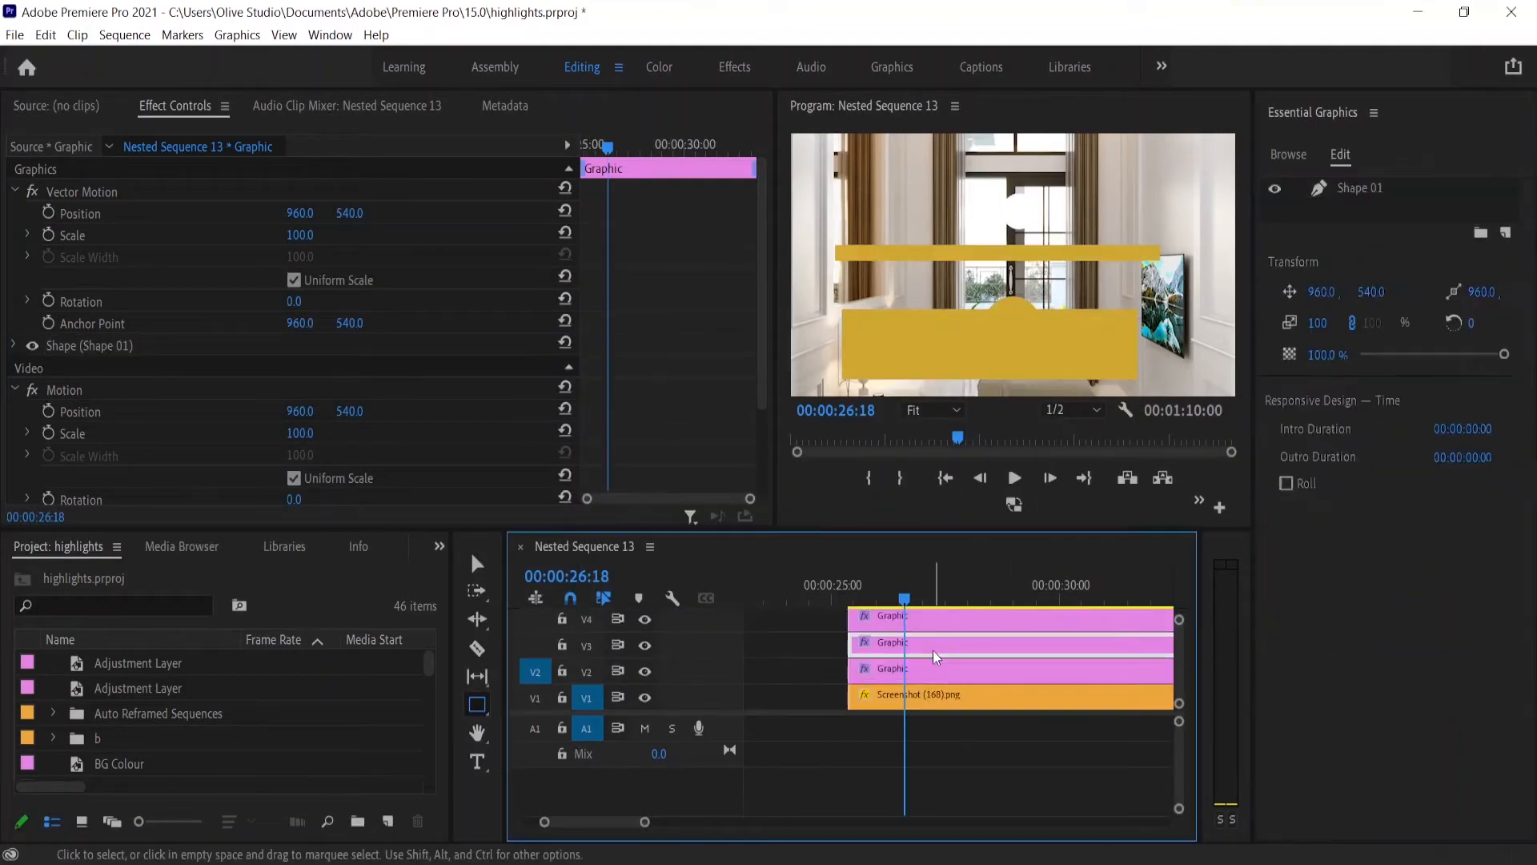
pyautogui.click(1374, 189)
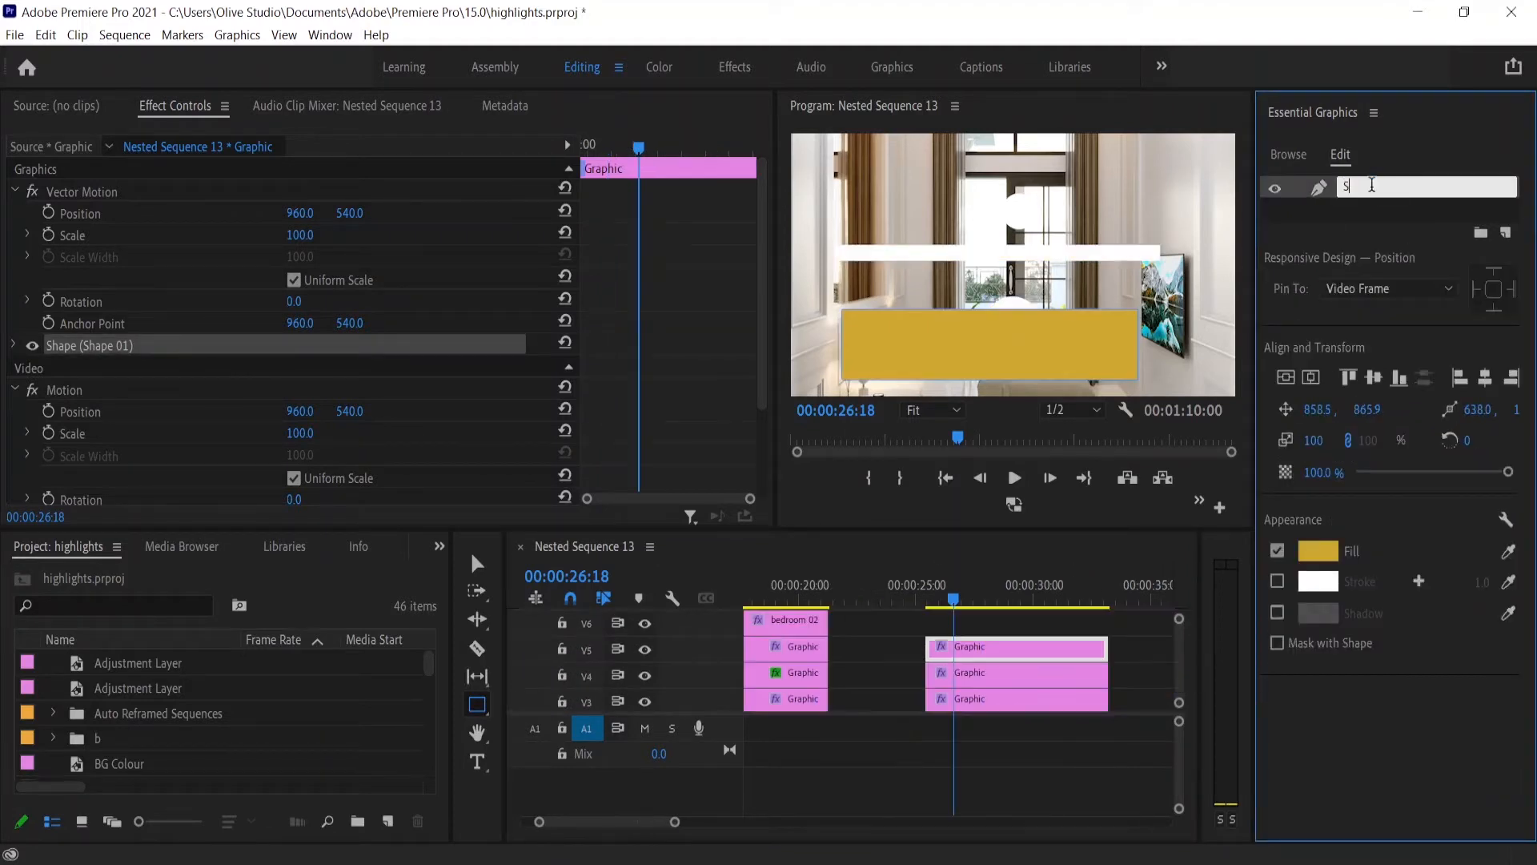
pyautogui.write('are')
pyautogui.press('Return')
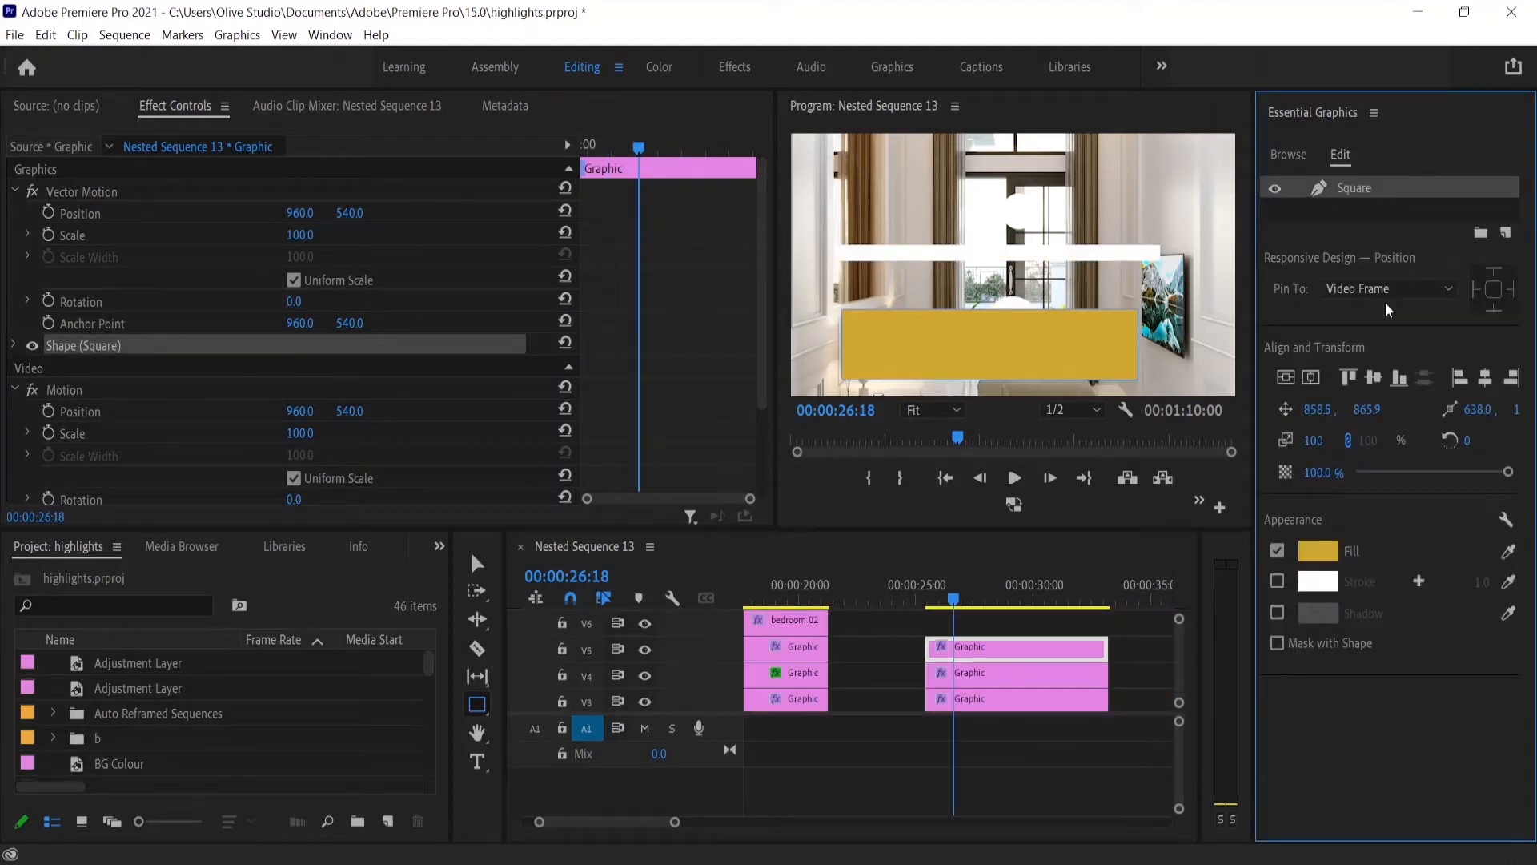
# Step: Scale the Round shape to 30% and center it in the frame
pyautogui.moveTo(672, 822); pyautogui.dragTo(640, 822)
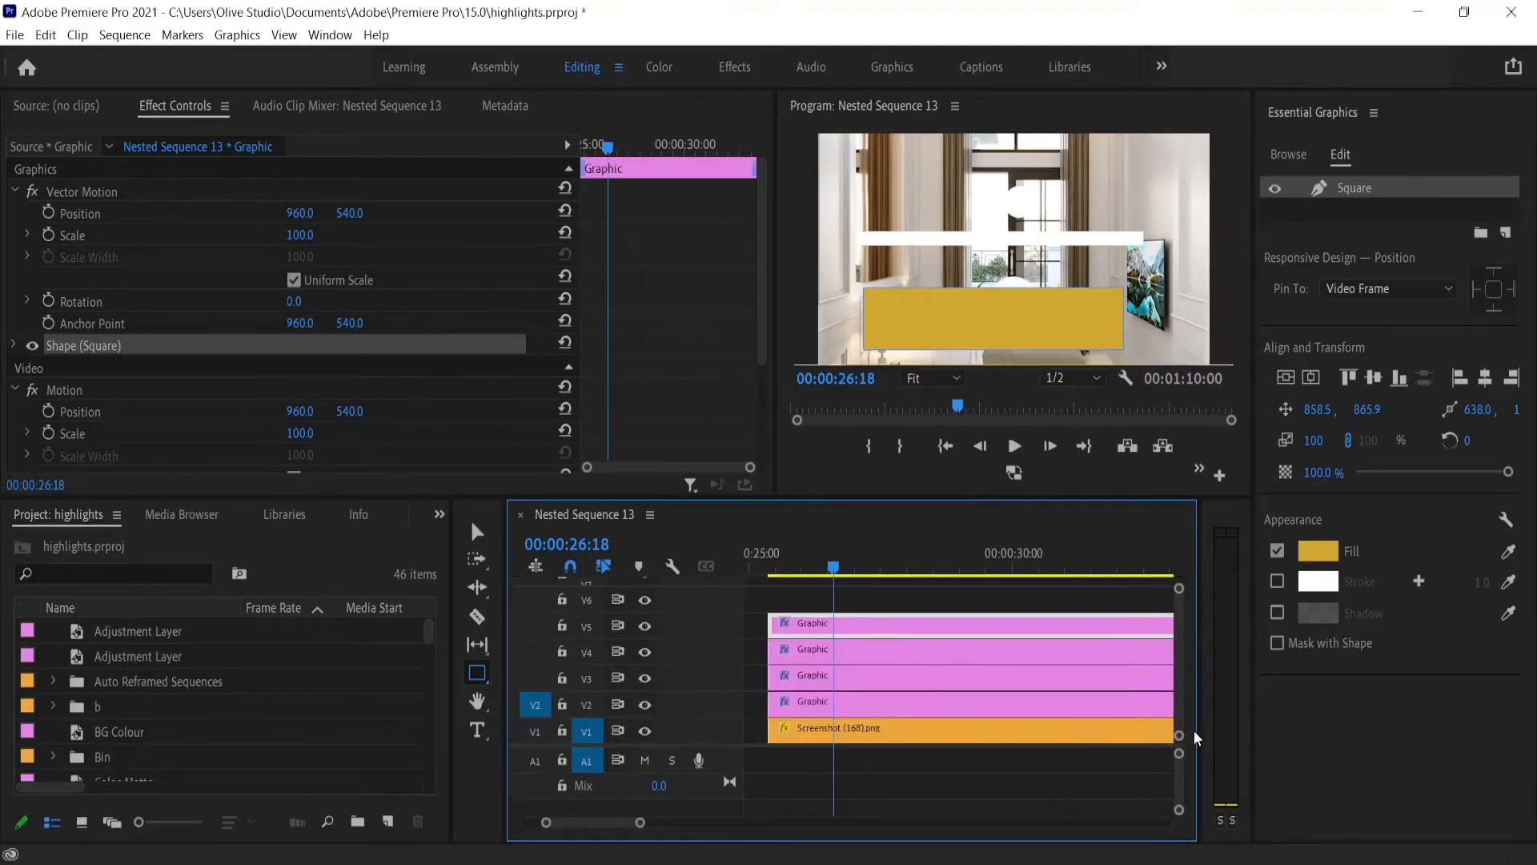
pyautogui.click(876, 706)
pyautogui.click(1351, 190)
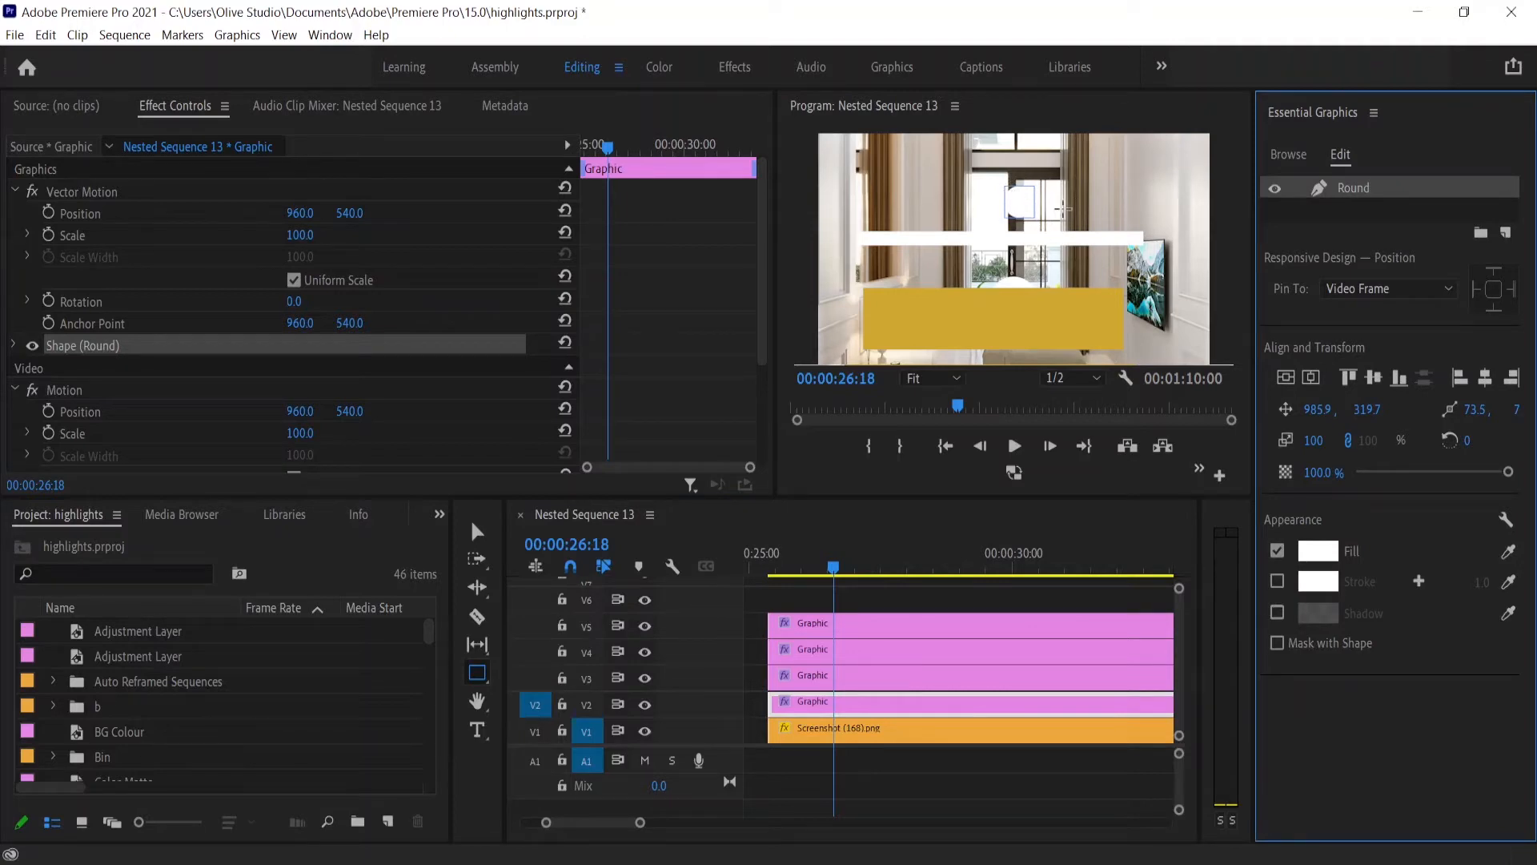
pyautogui.click(1312, 440)
pyautogui.write('30')
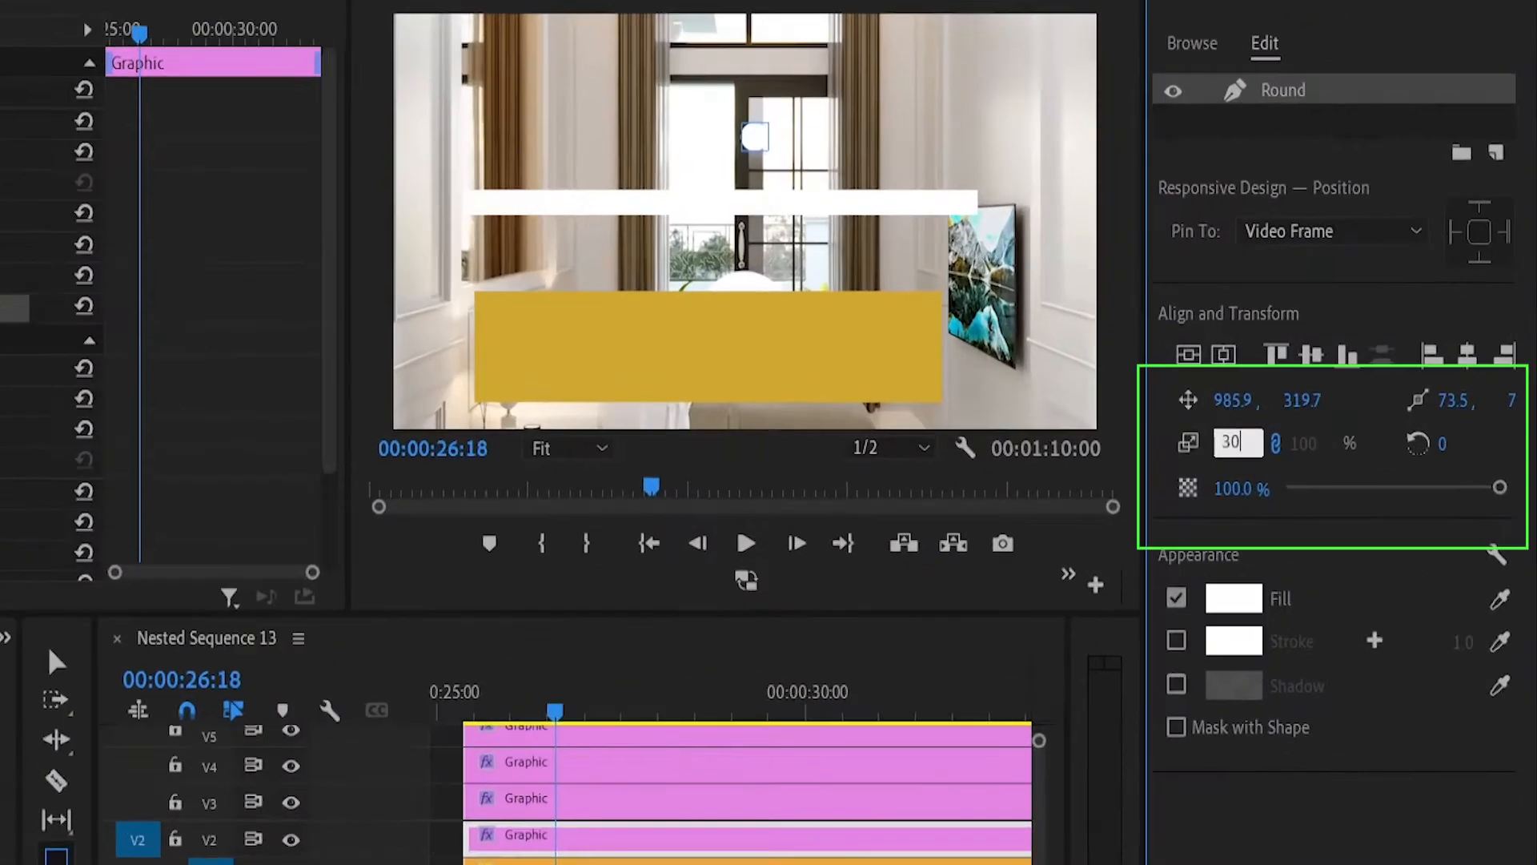
pyautogui.press('Return')
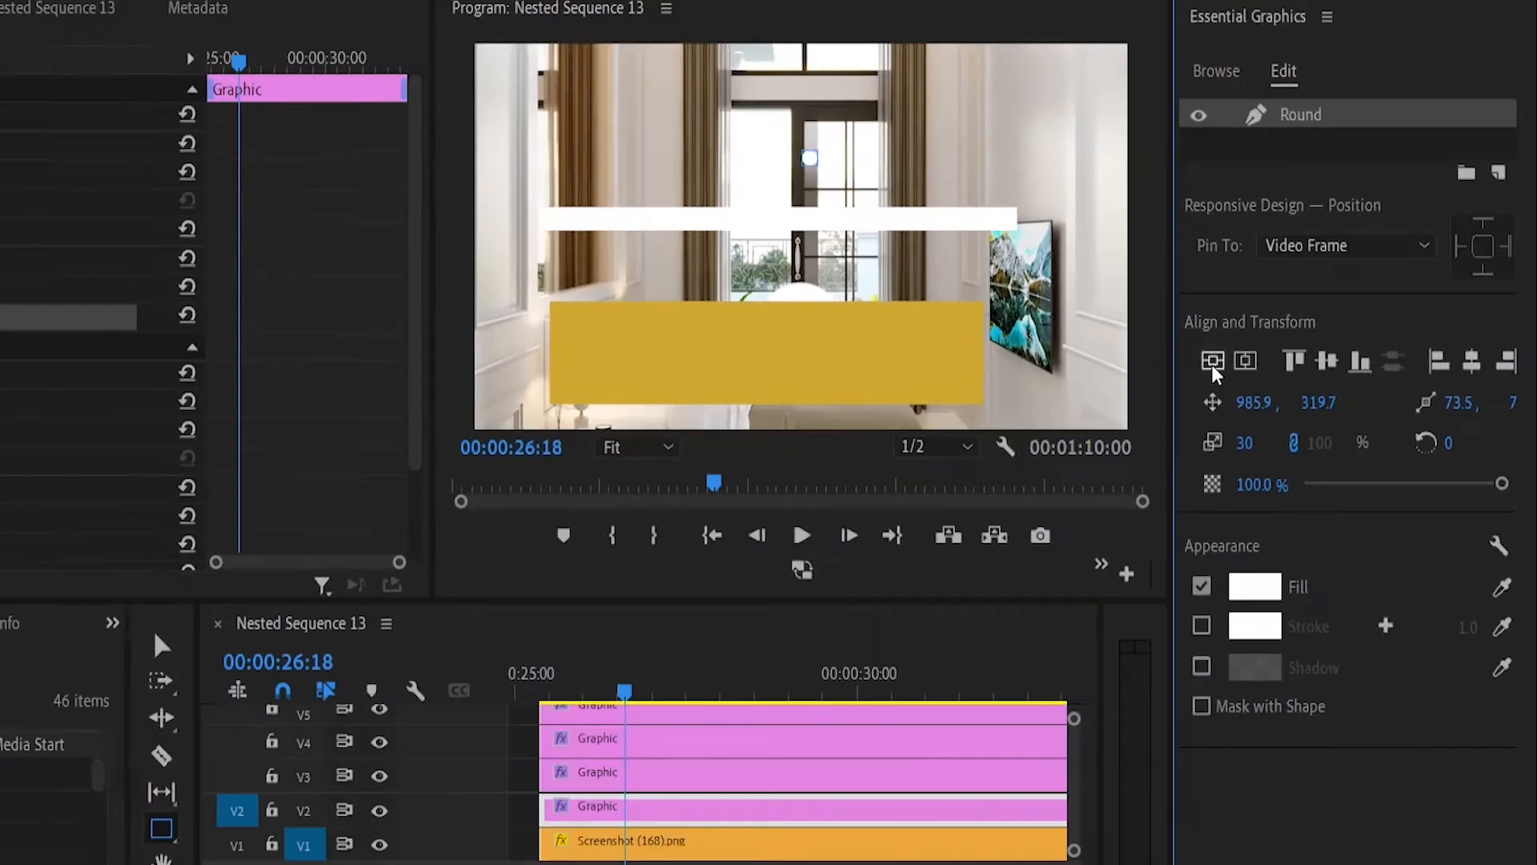
pyautogui.click(1210, 359)
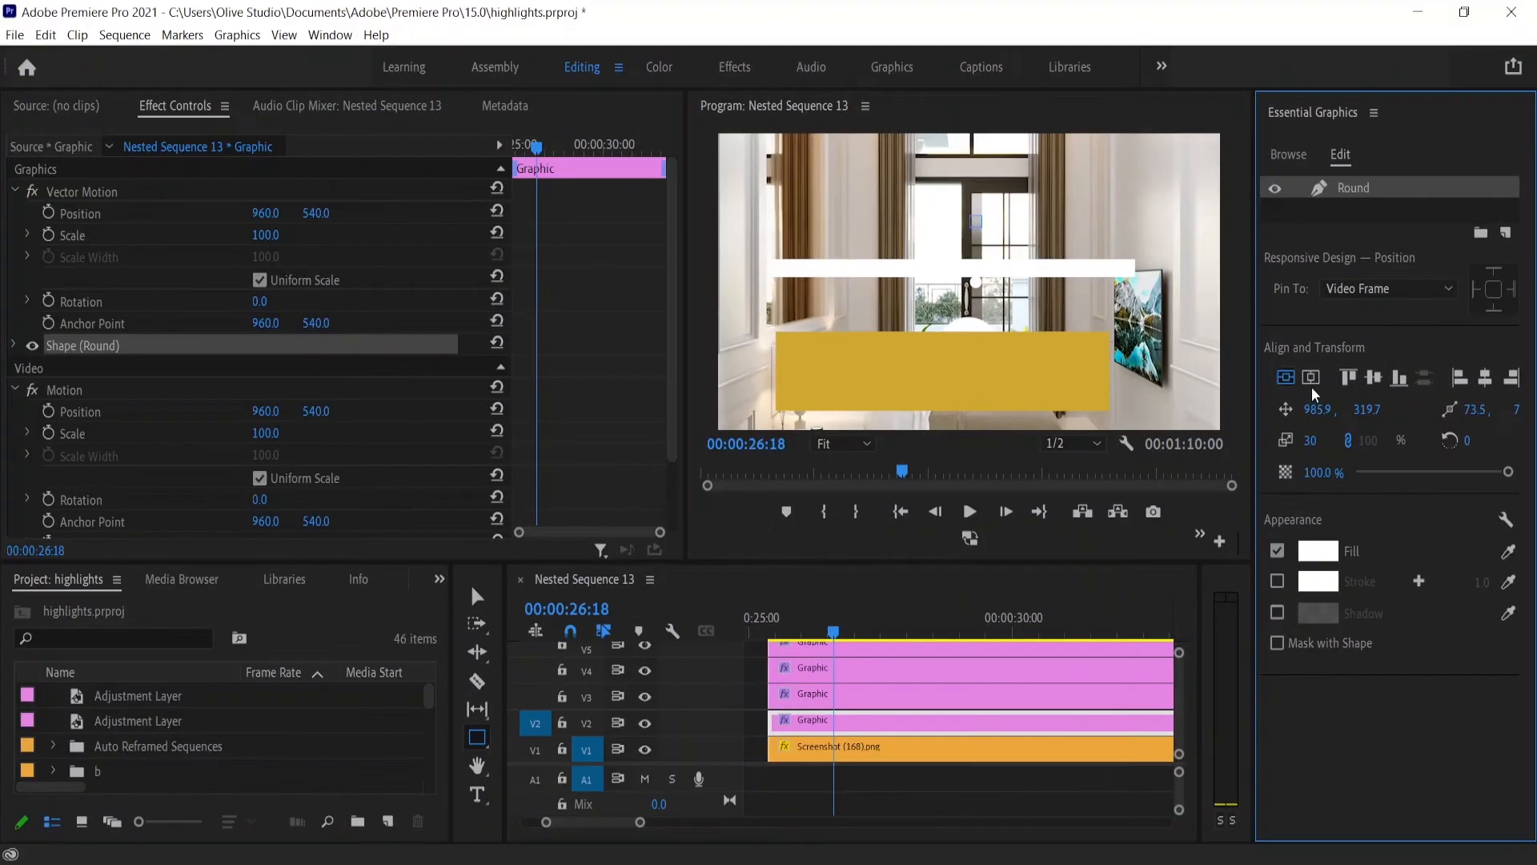
# Step: Turn off the Stroke layer's fill and give the larger circle a white stroke of width 10
pyautogui.click(847, 698)
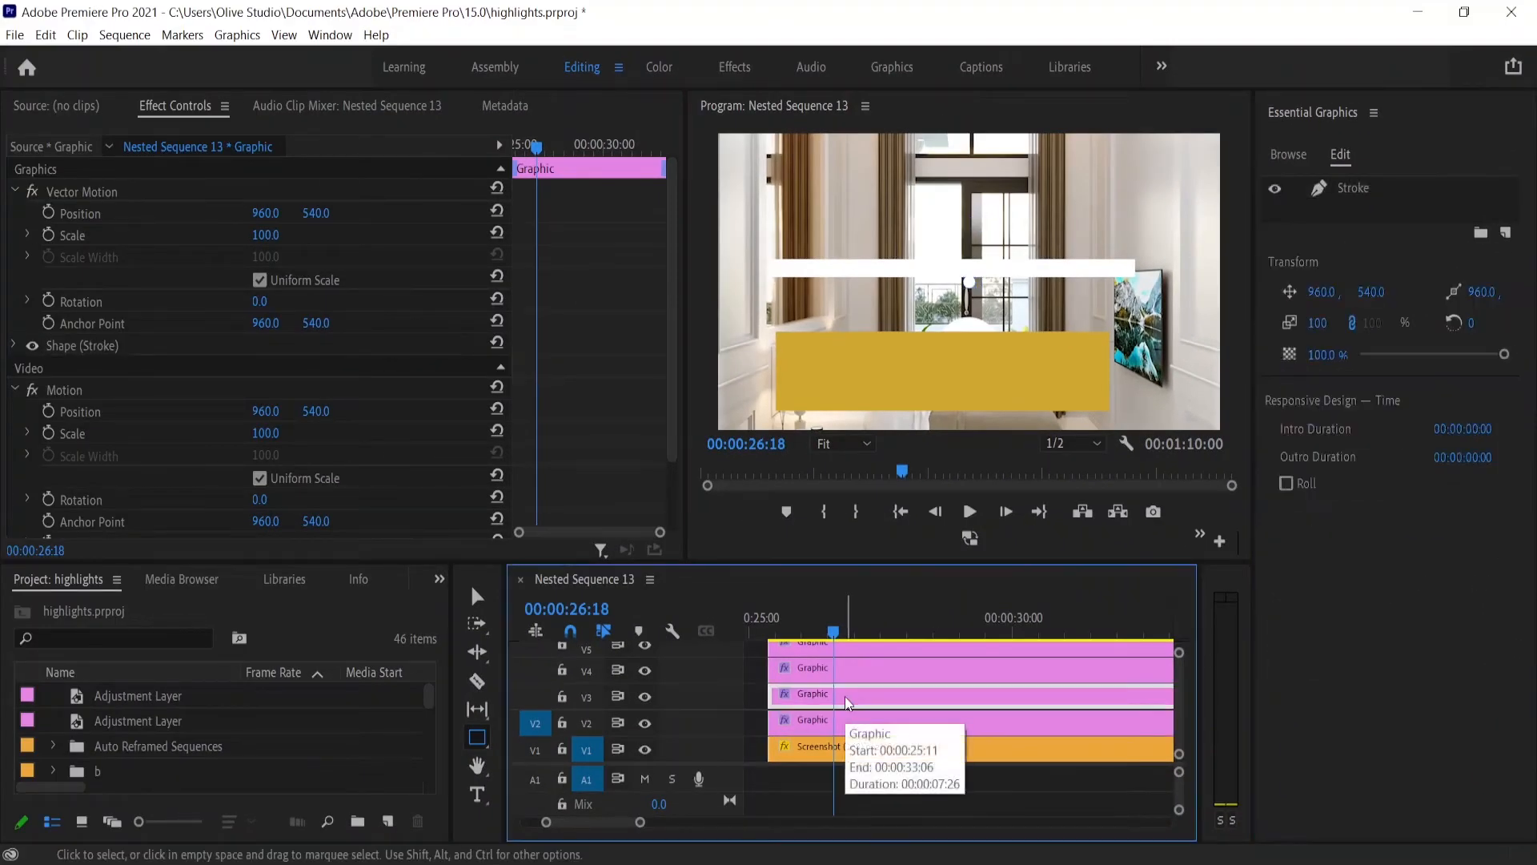
pyautogui.click(1354, 190)
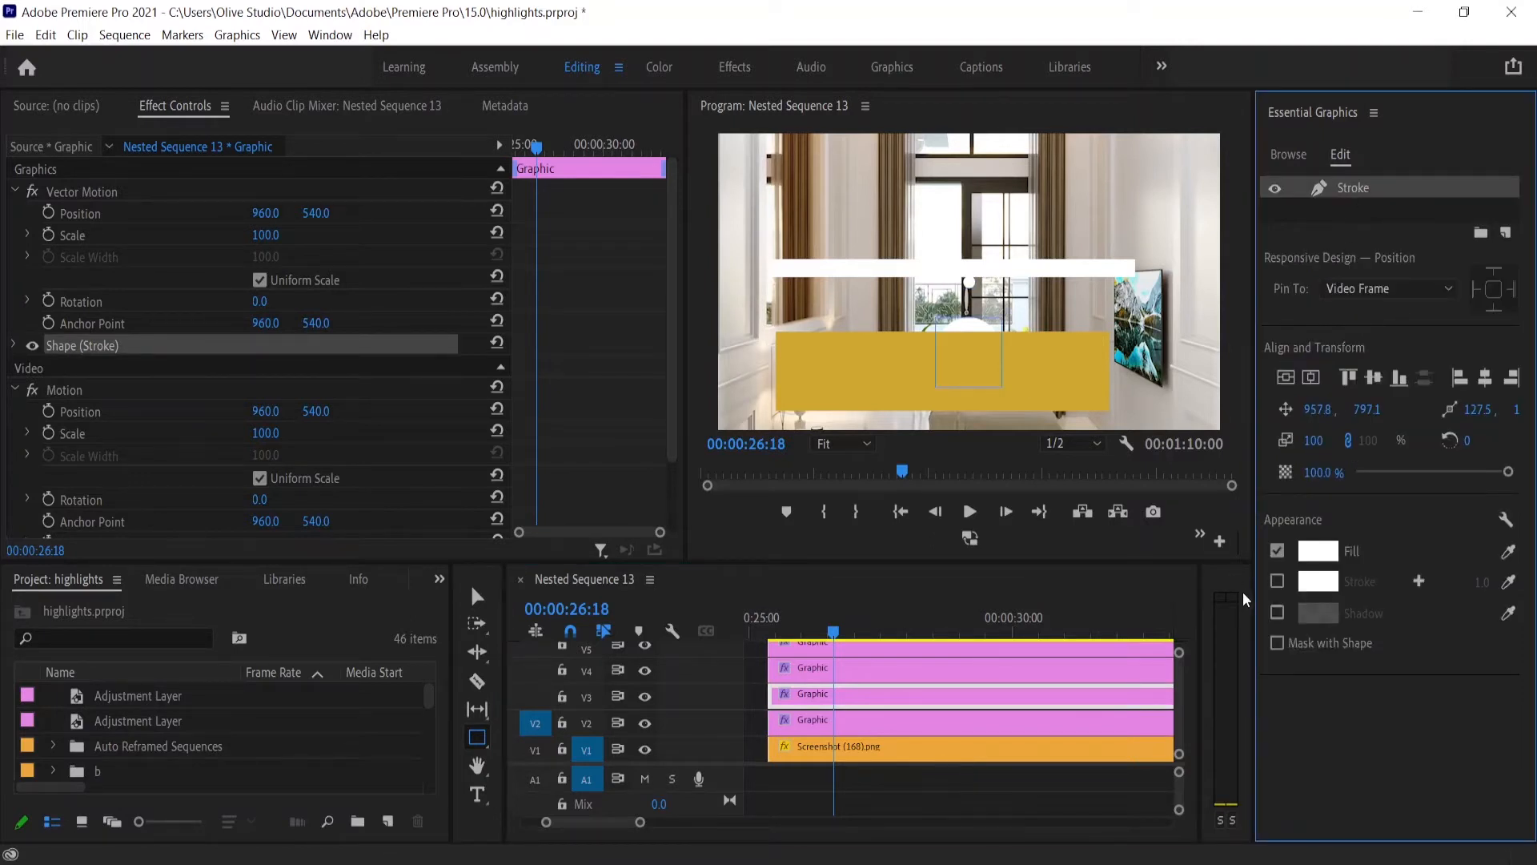
pyautogui.click(1278, 552)
pyautogui.click(1278, 581)
pyautogui.click(1477, 579)
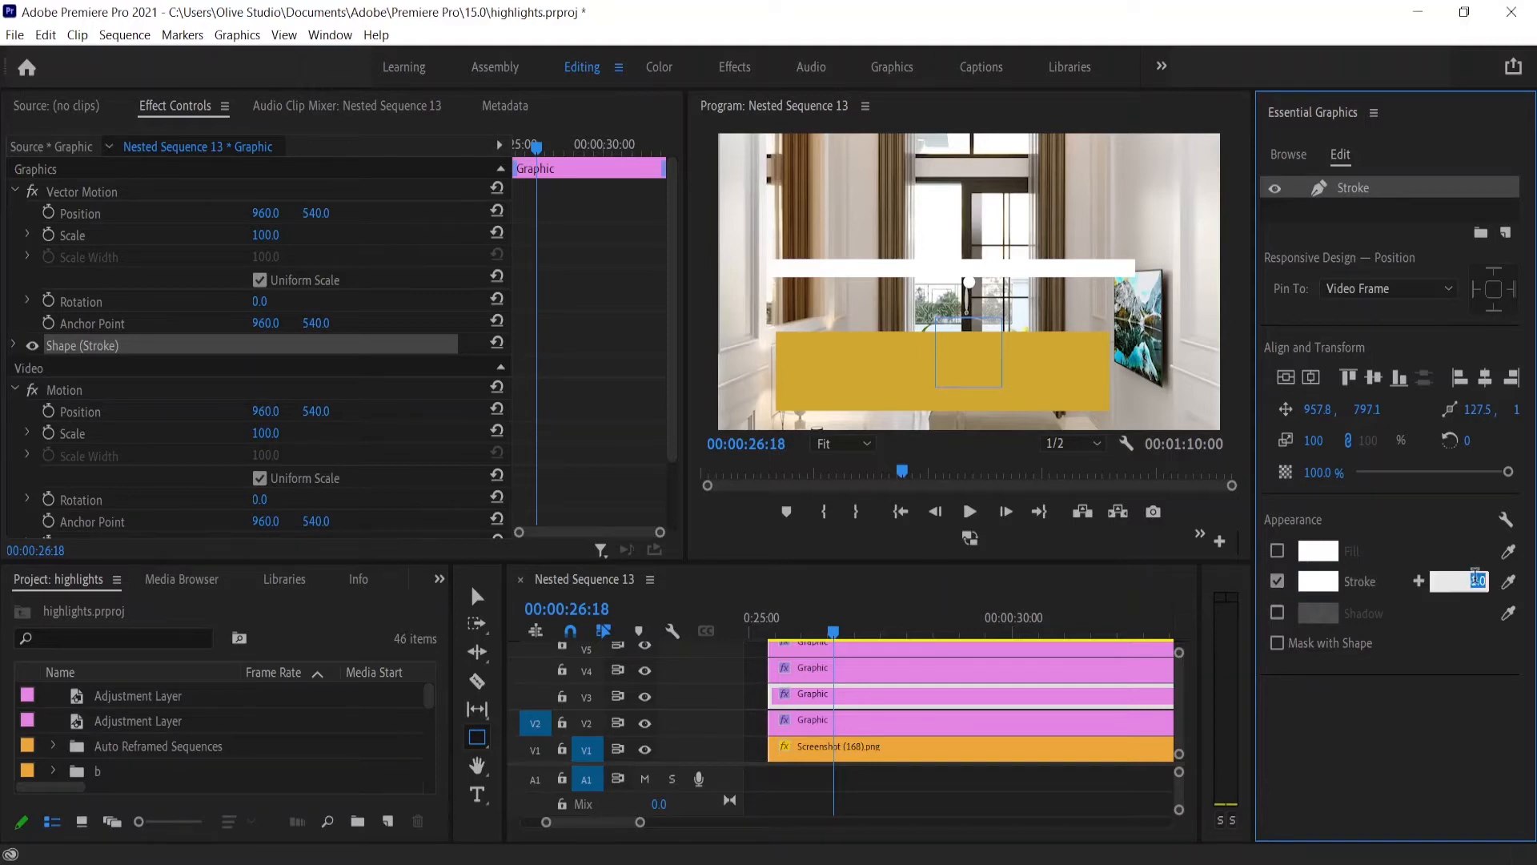
pyautogui.write('10')
pyautogui.press('Return')
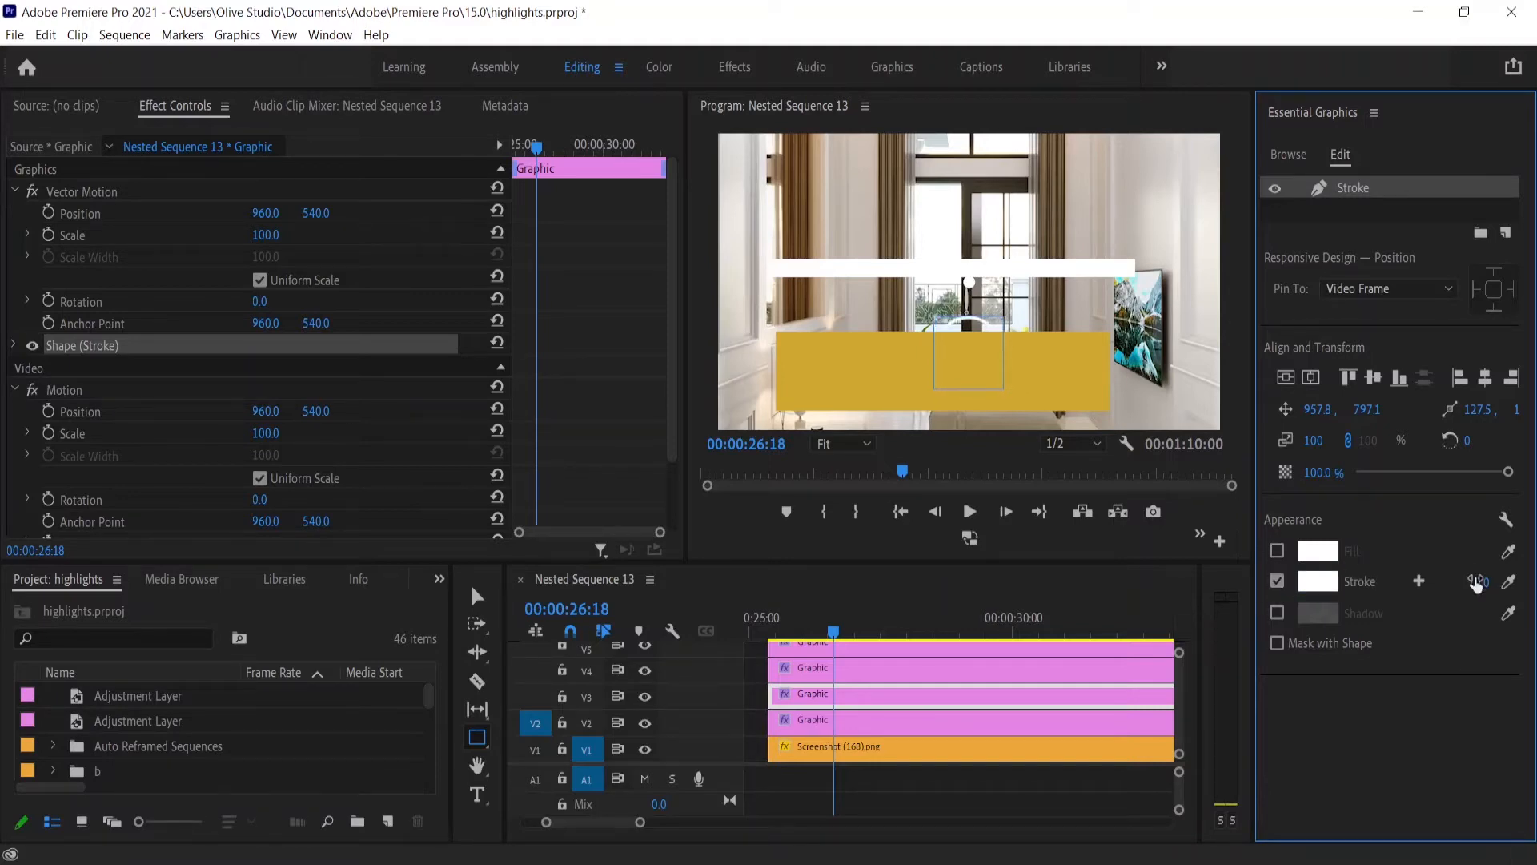
# Step: Center the Stroke circle vertically and horizontally in the frame and scale it to 30%
pyautogui.click(1284, 378)
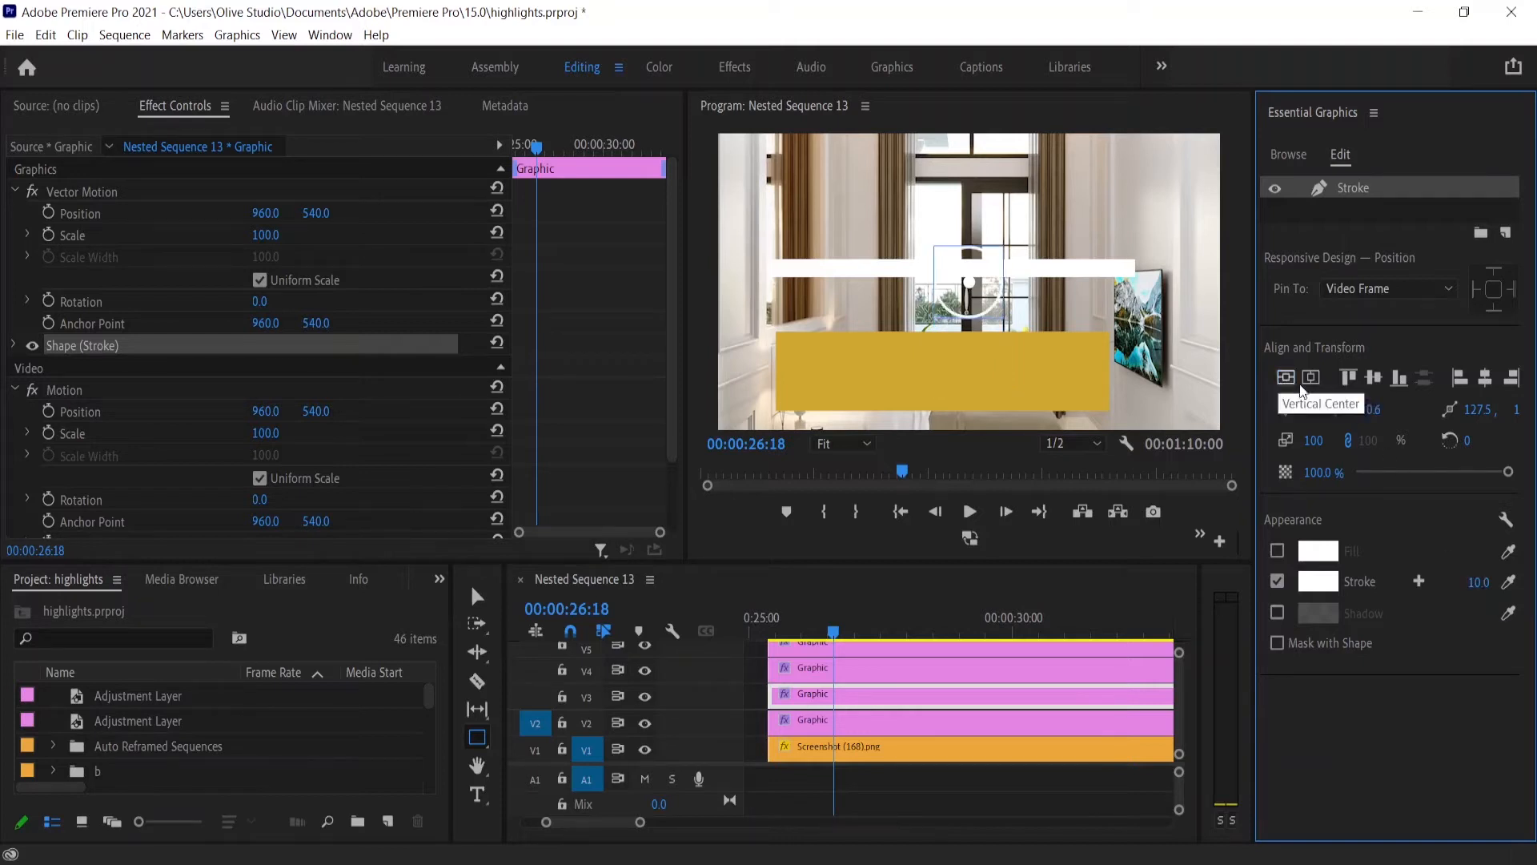
pyautogui.click(1310, 379)
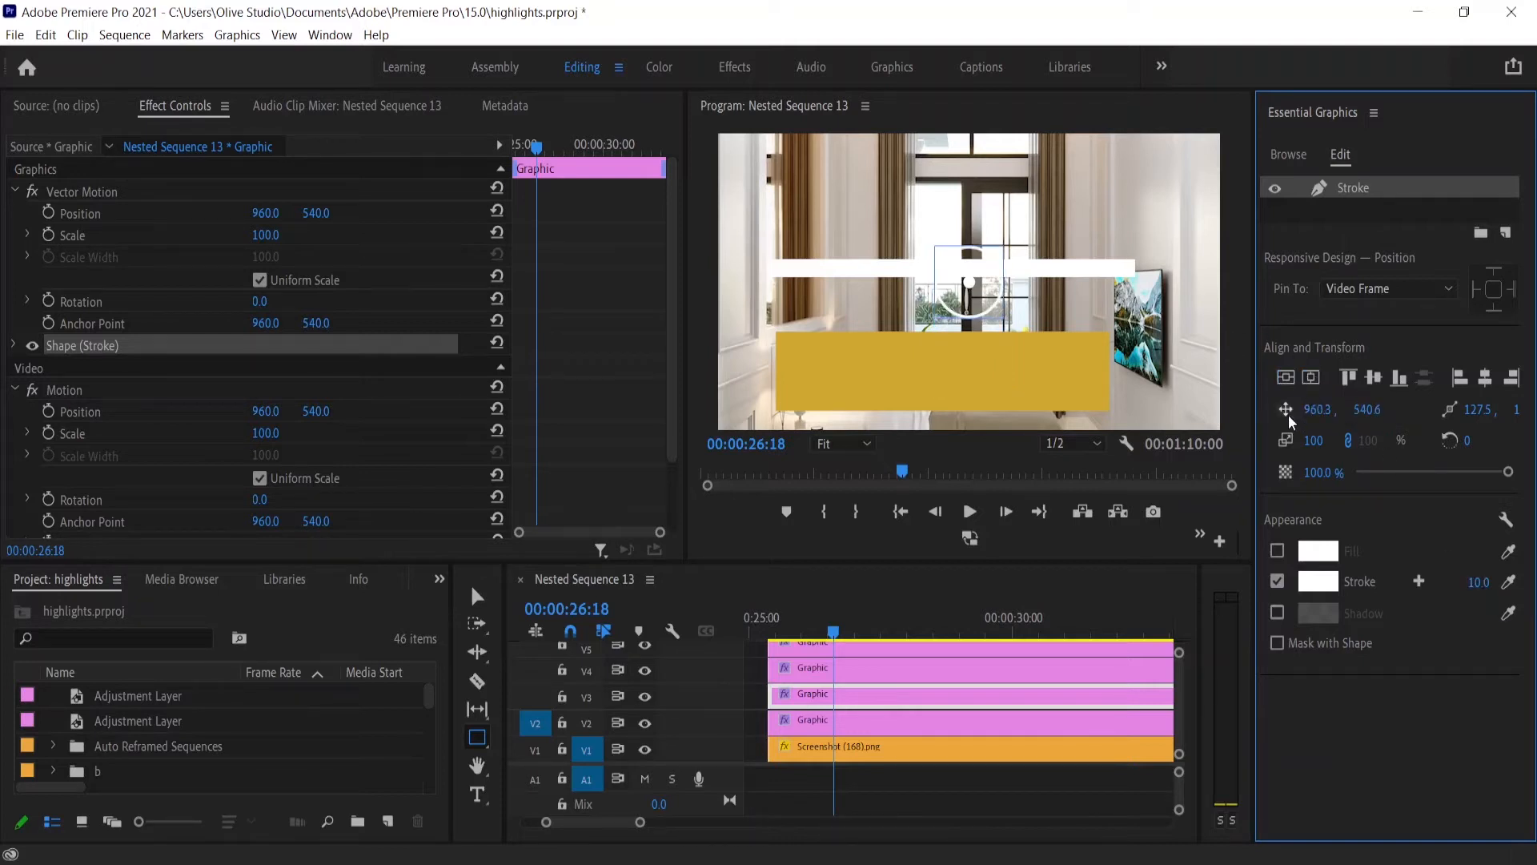
pyautogui.click(1321, 440)
pyautogui.write('50')
pyautogui.press('Return')
pyautogui.click(1321, 439)
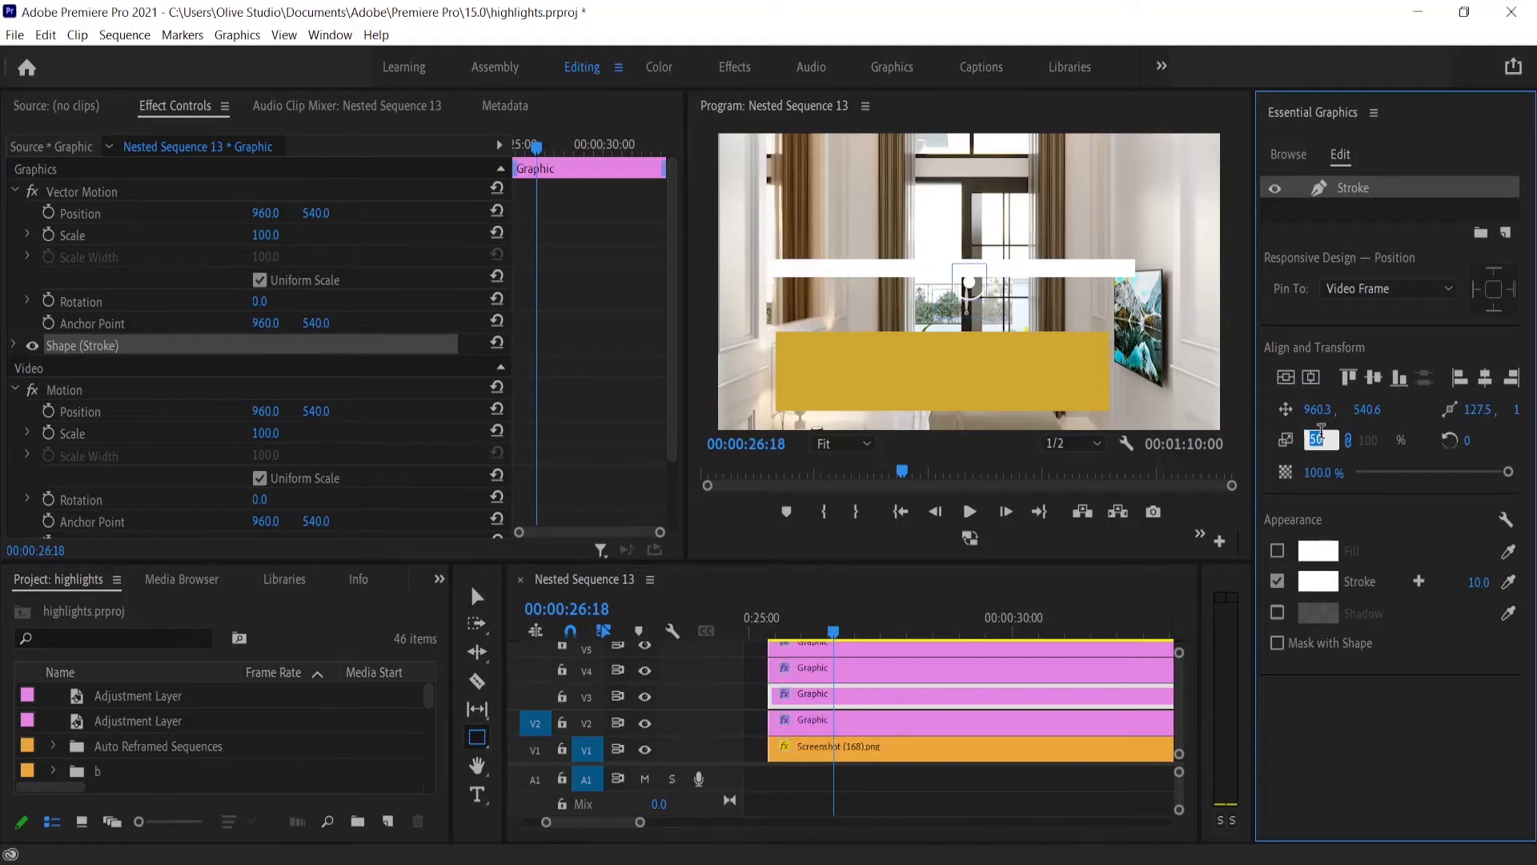
pyautogui.write('33')
pyautogui.press('Return')
pyautogui.write('30')
pyautogui.press('Return')
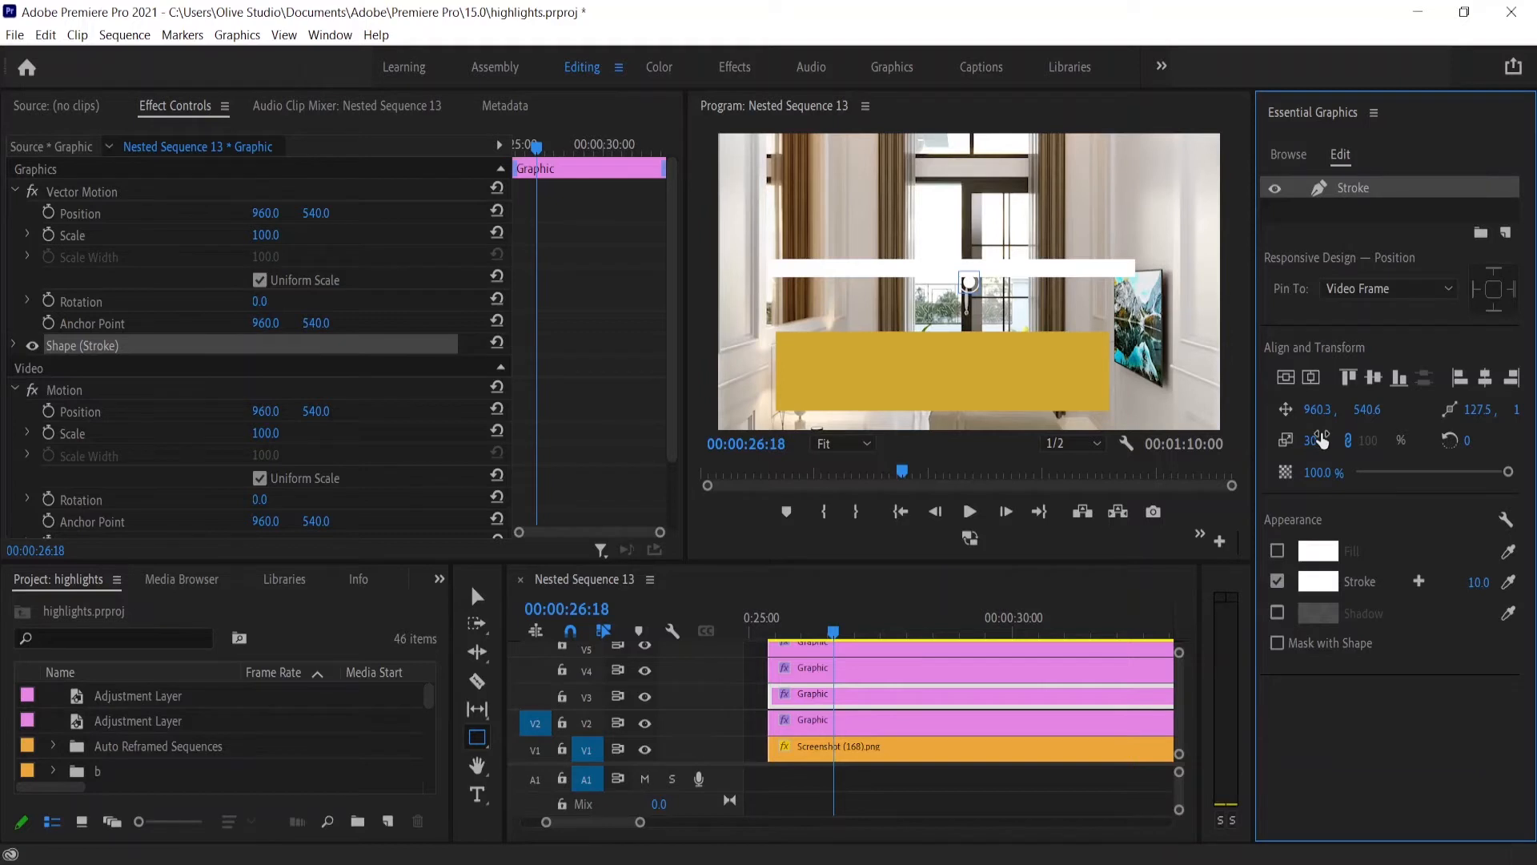
# Step: Unlink the Line shape's scale proportions and set its height to 16% and width to 118%
pyautogui.click(886, 674)
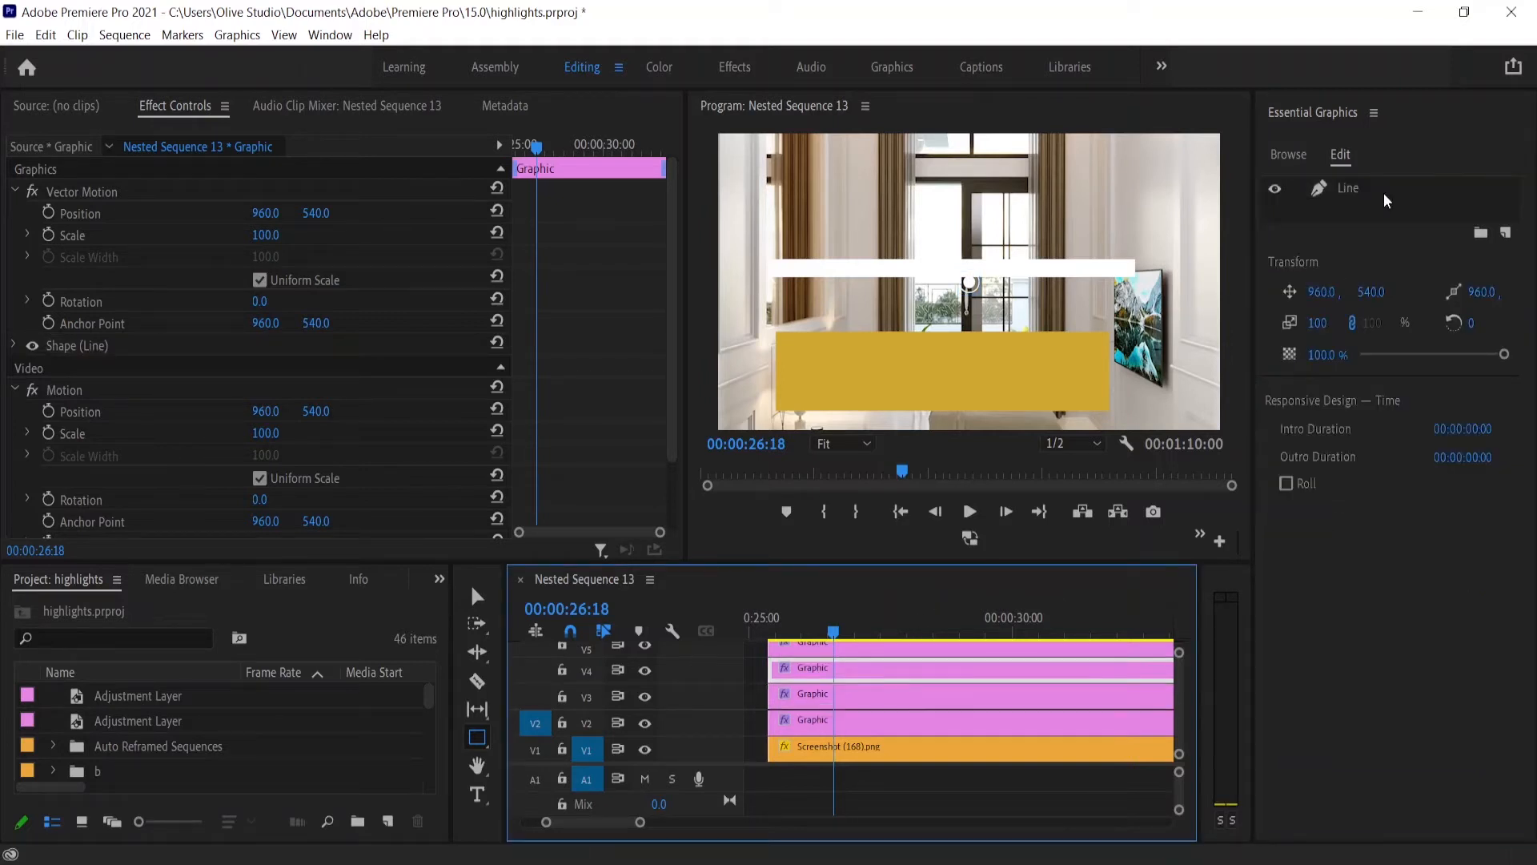
pyautogui.click(1351, 192)
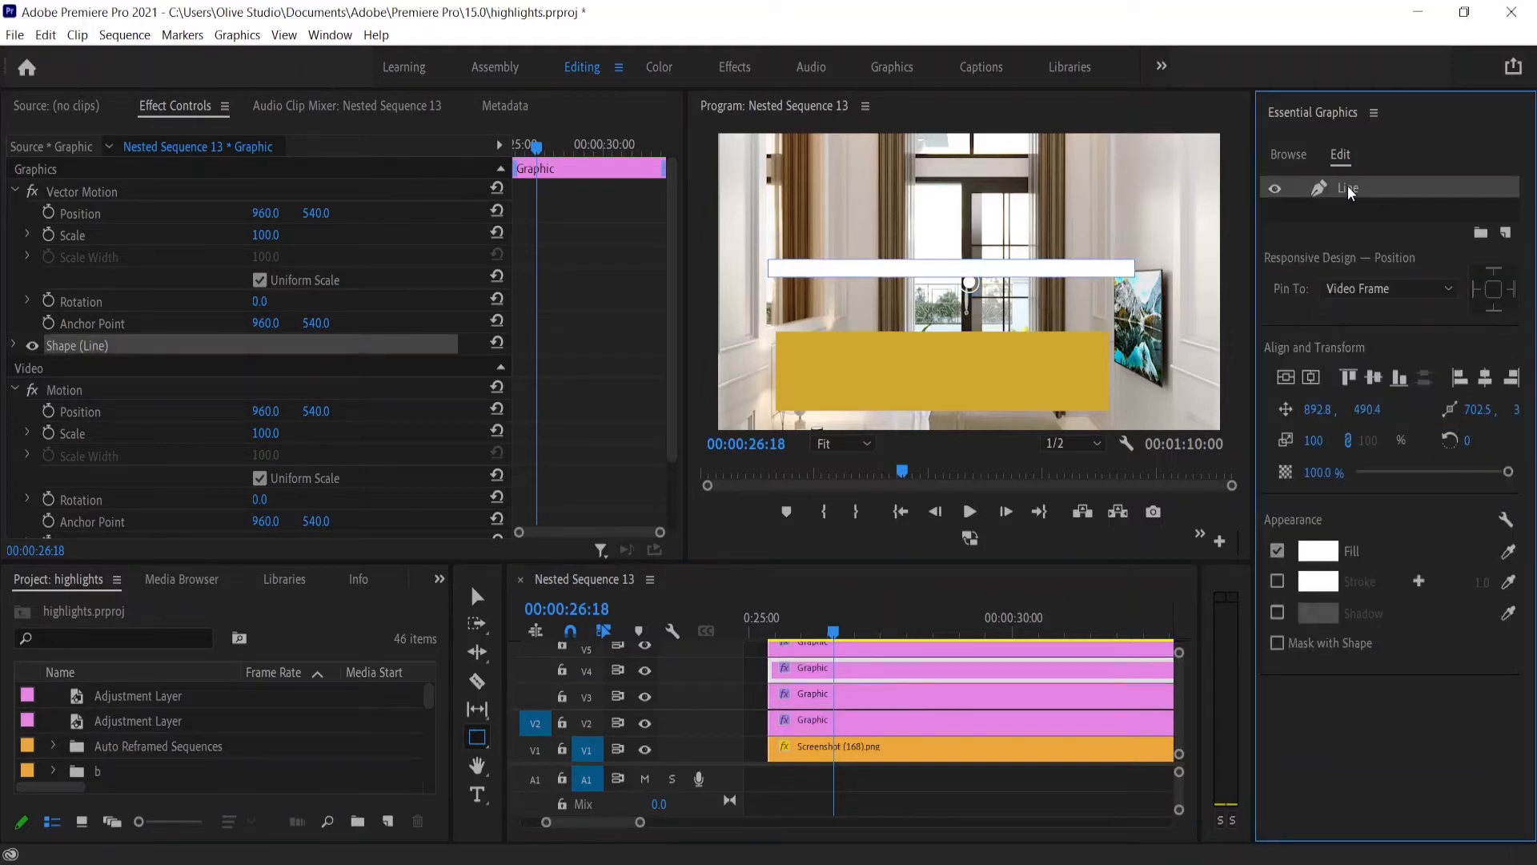
pyautogui.click(1350, 443)
pyautogui.moveTo(1376, 447); pyautogui.dragTo(1246, 441)
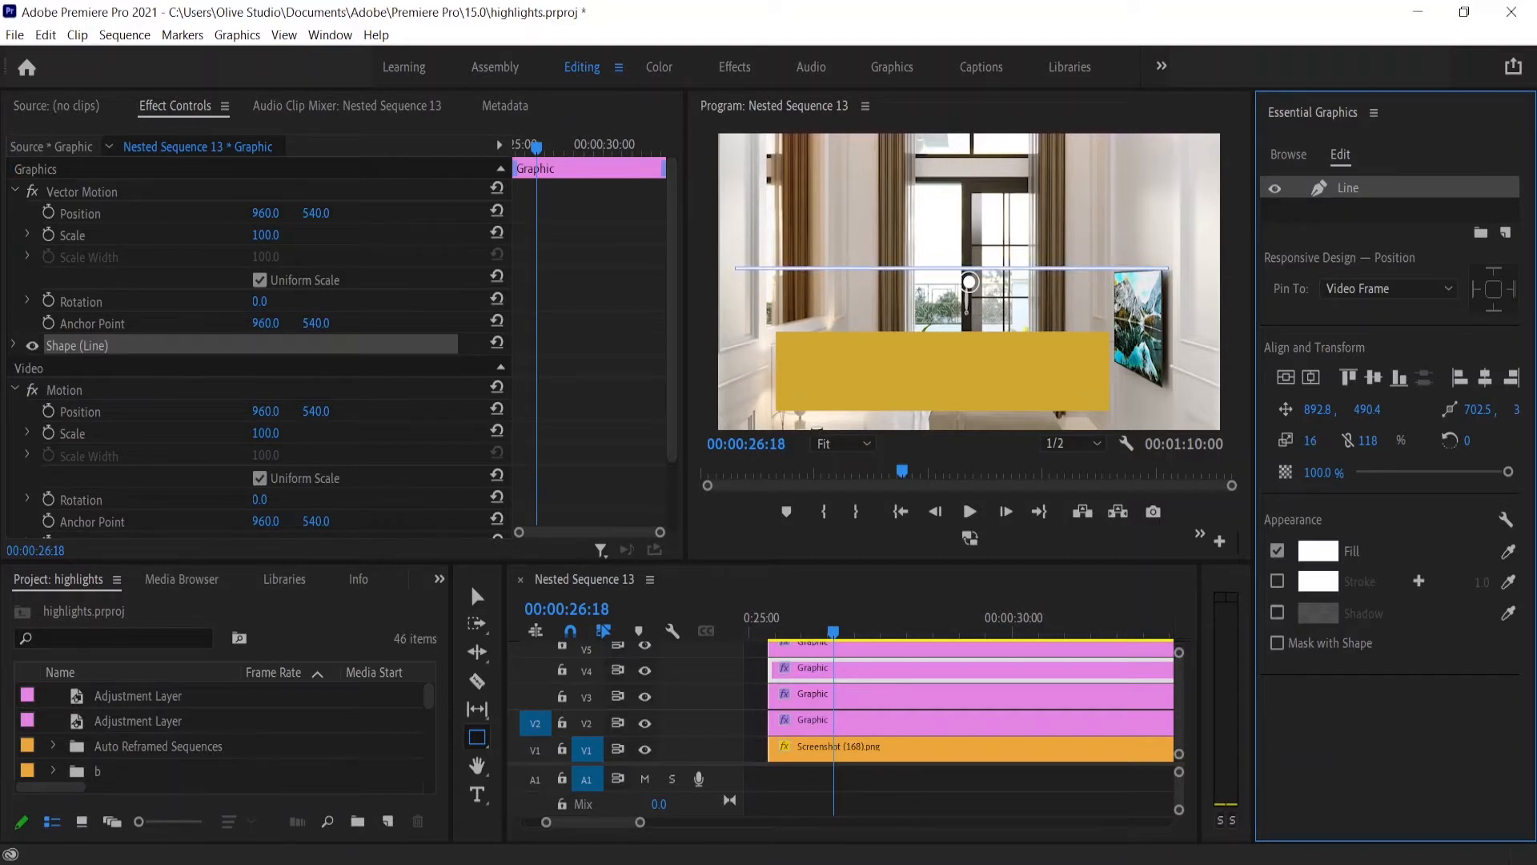
pyautogui.click(1239, 250)
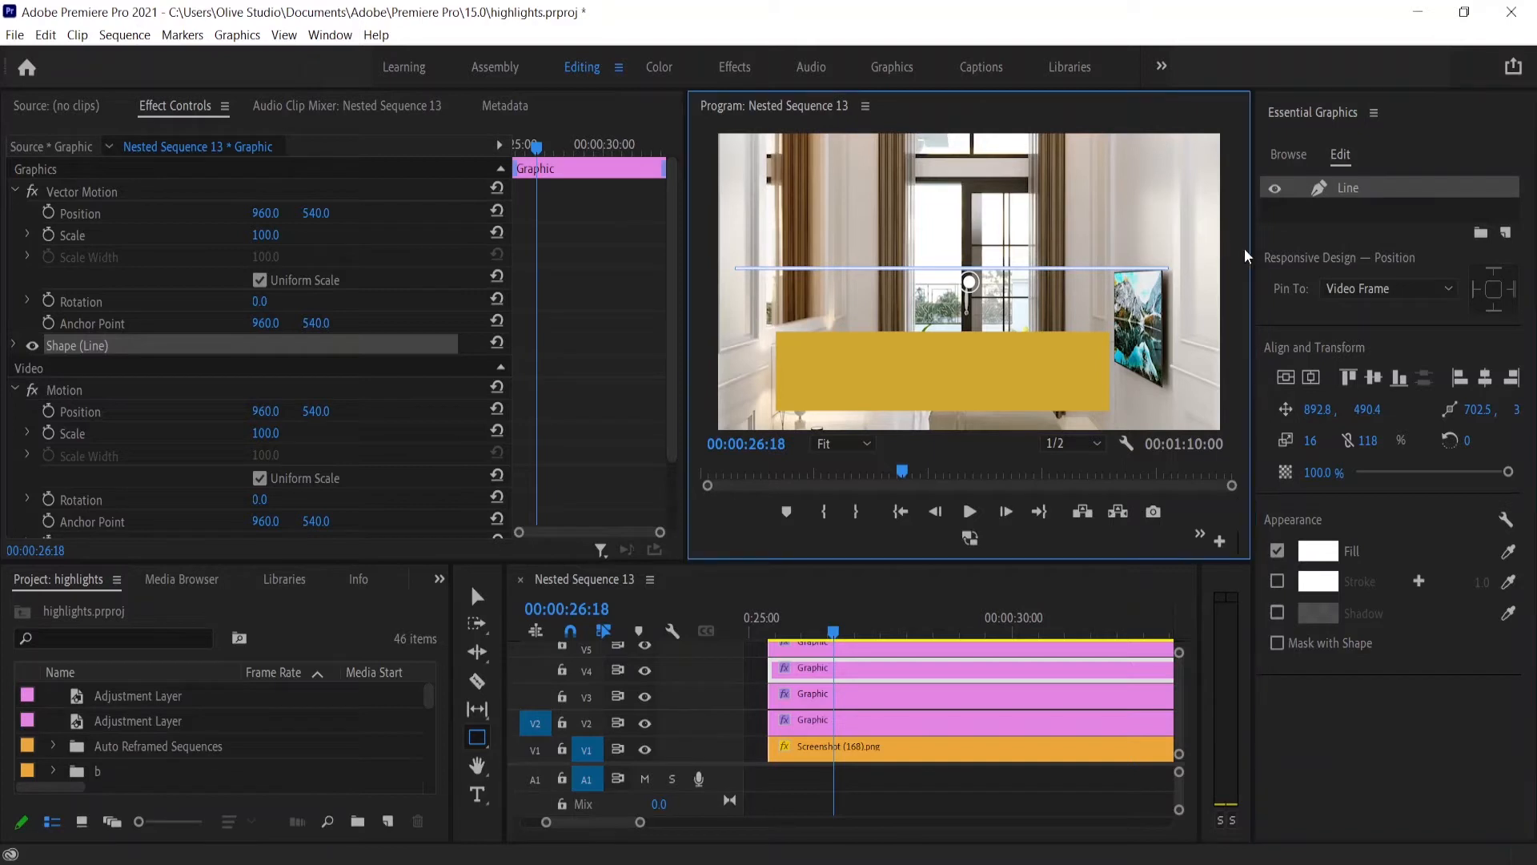
# Step: Shorten the Line shape to a width scale of 76% and center it in the frame
pyautogui.click(477, 596)
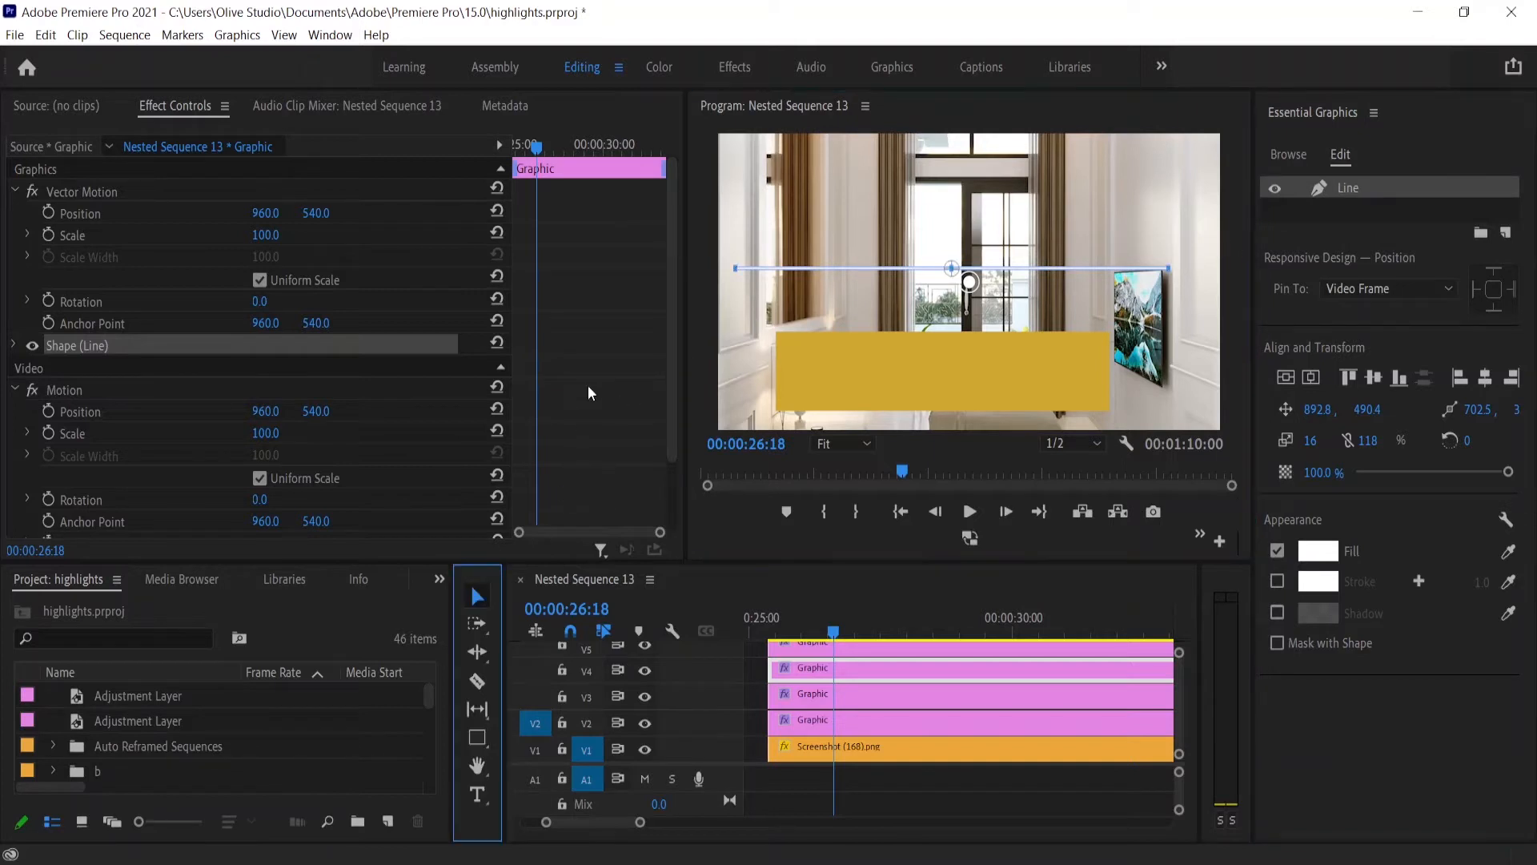
pyautogui.click(694, 310)
pyautogui.click(730, 210)
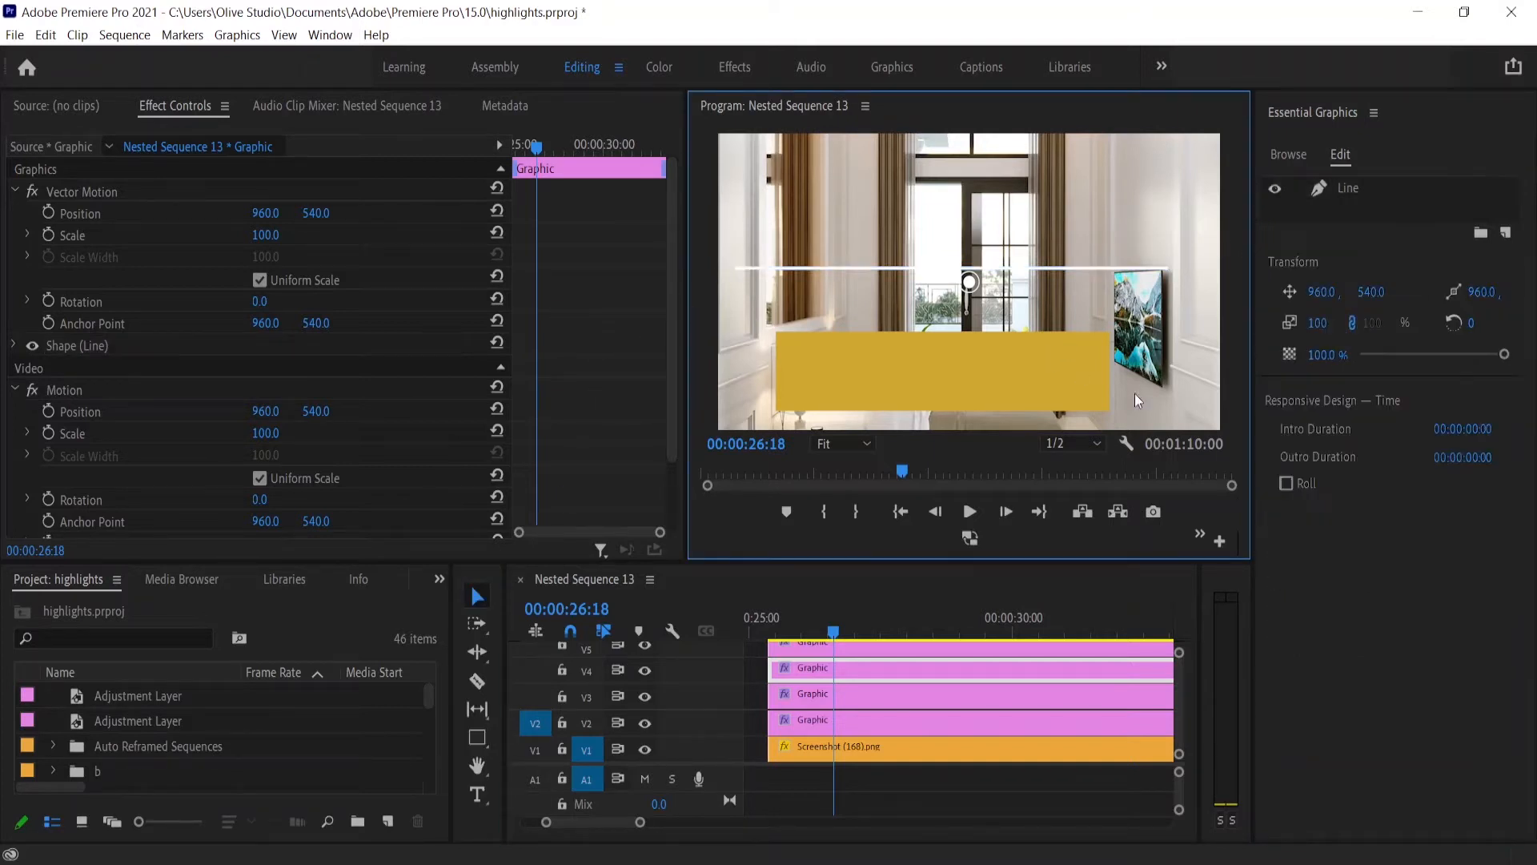
pyautogui.click(1361, 186)
pyautogui.moveTo(1372, 447); pyautogui.dragTo(1355, 447)
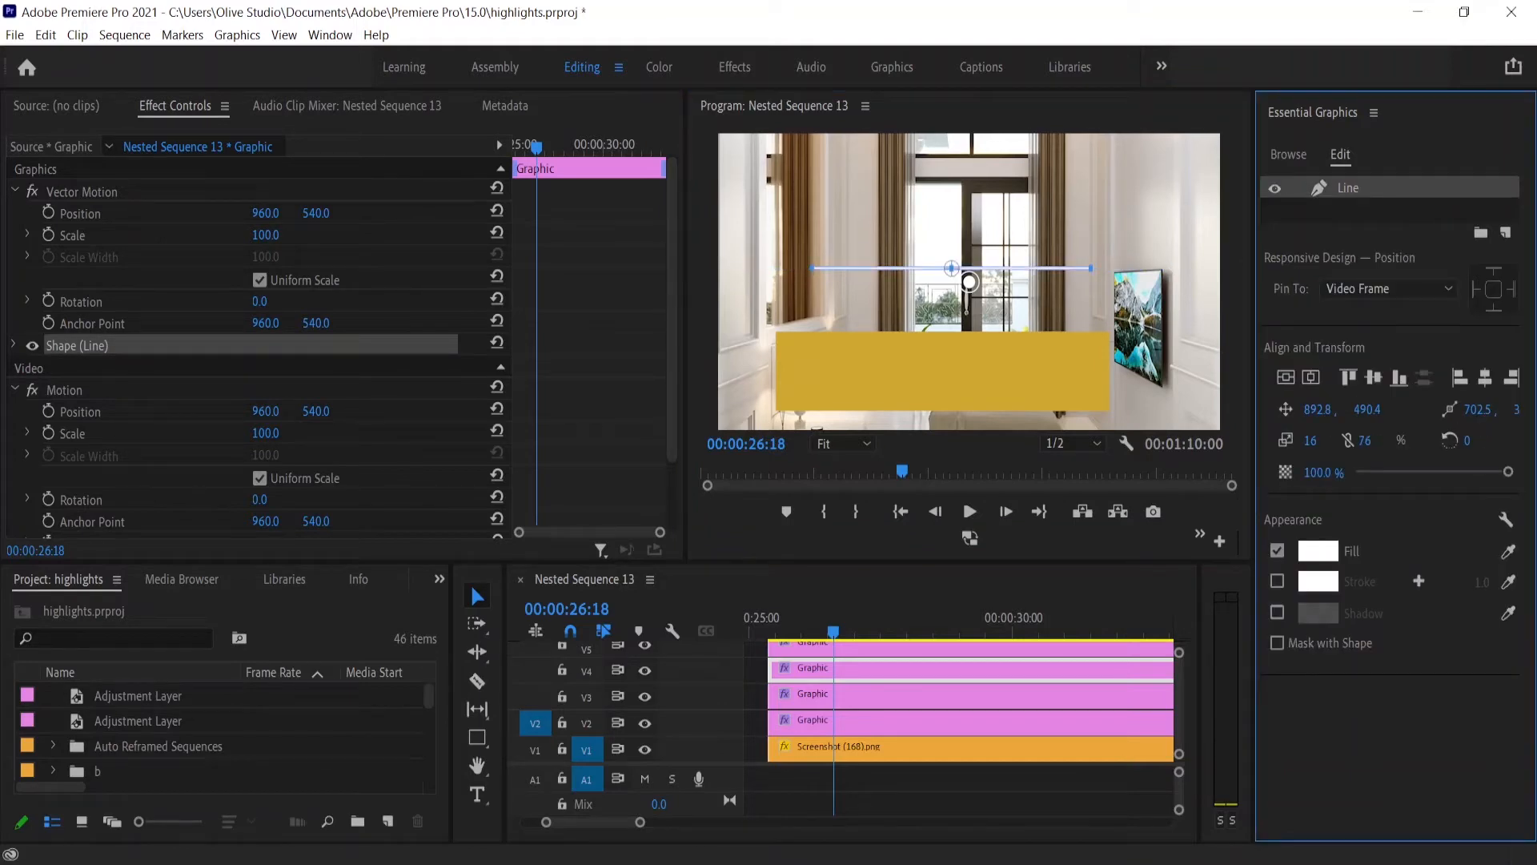
pyautogui.click(1286, 377)
pyautogui.click(1311, 378)
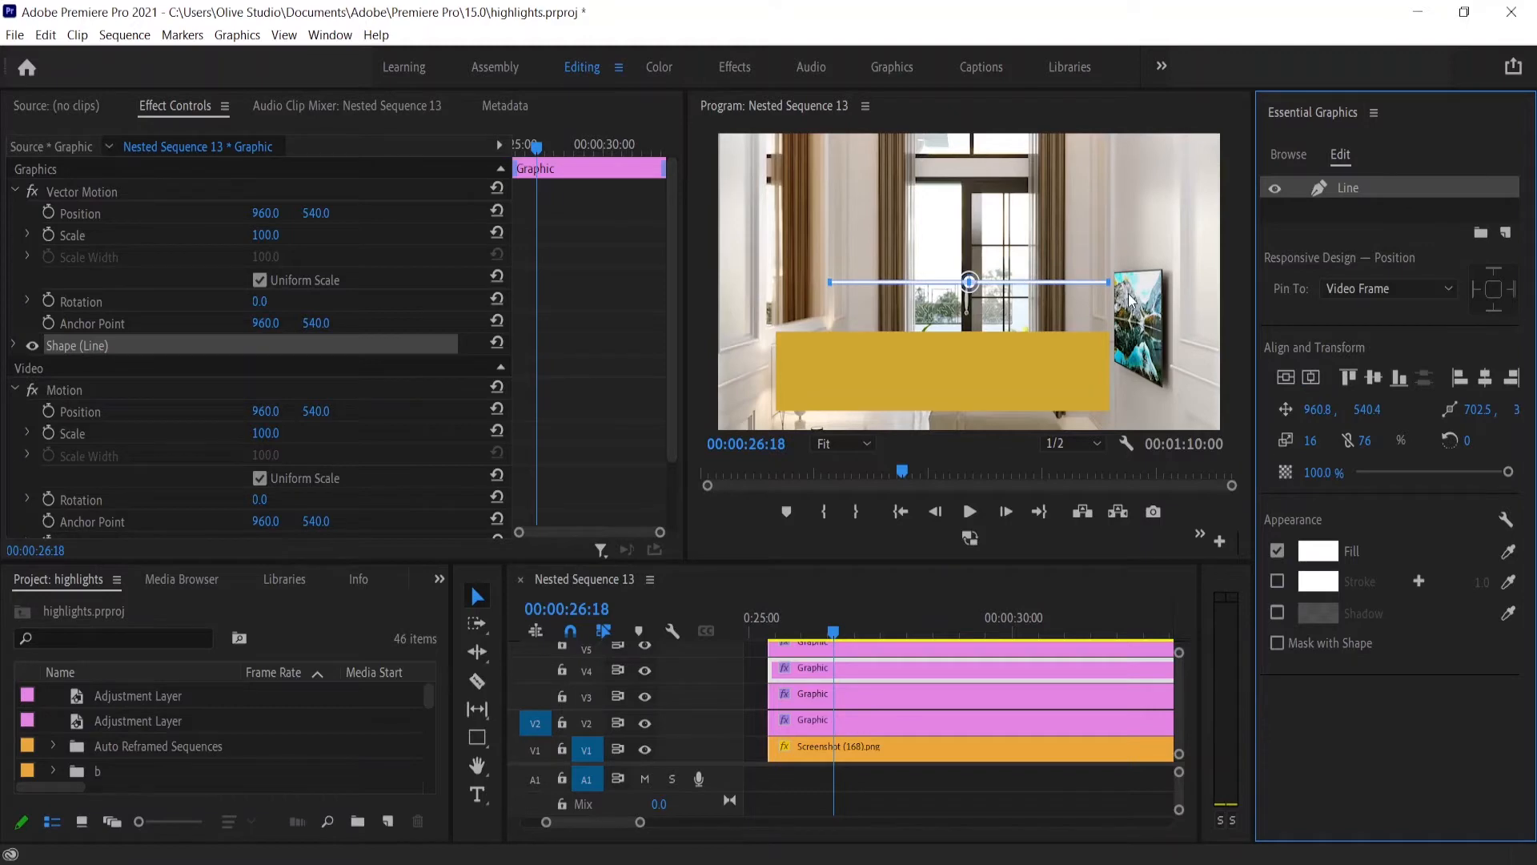
# Step: Shrink the Square shape to 75%, then unlink its scale and set the height to 54% and width to 69%
pyautogui.click(891, 648)
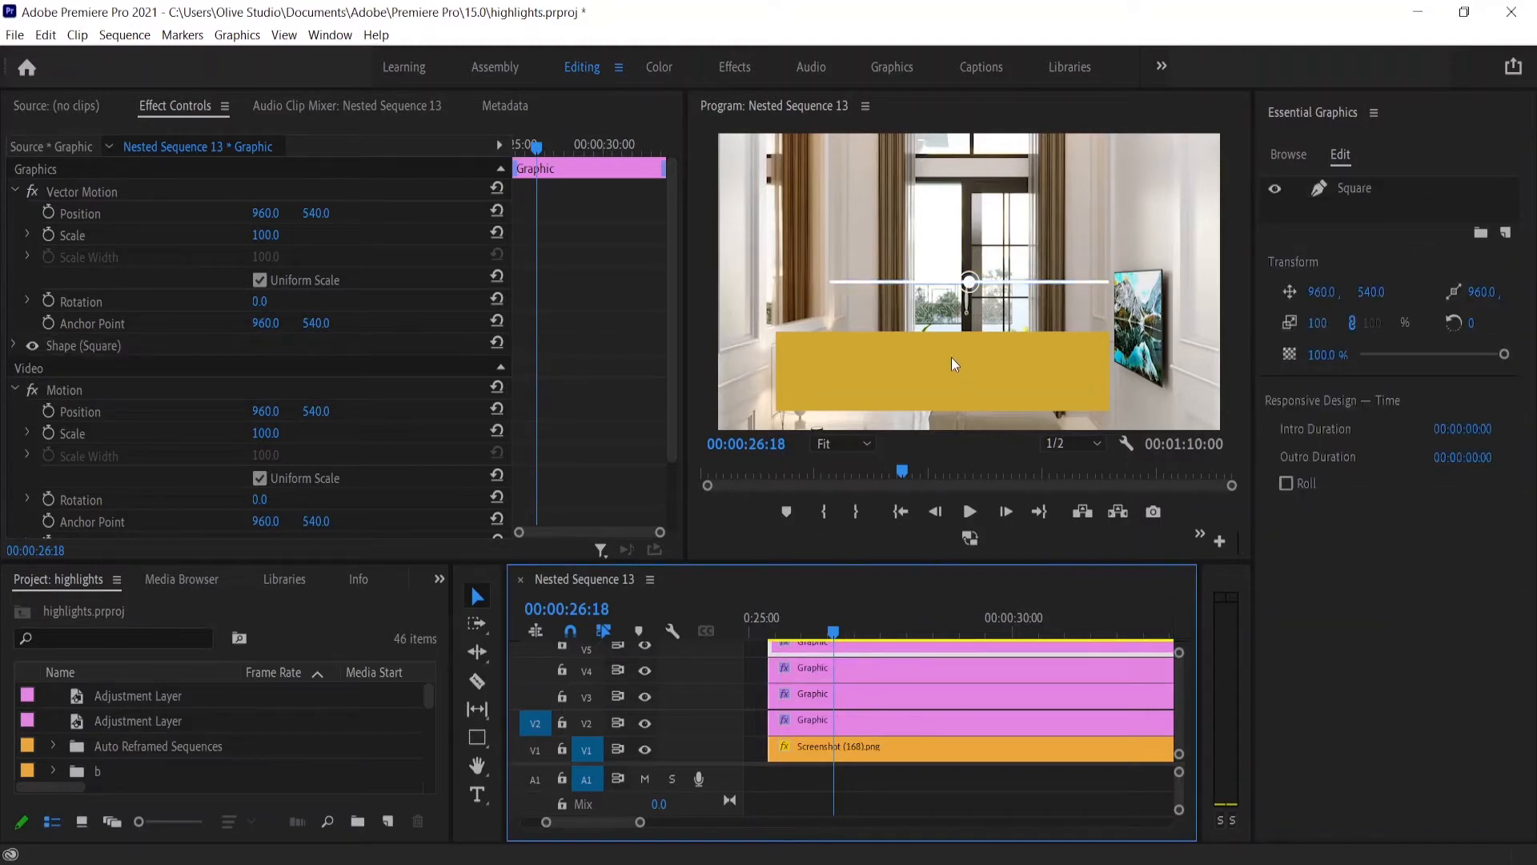
pyautogui.click(1355, 187)
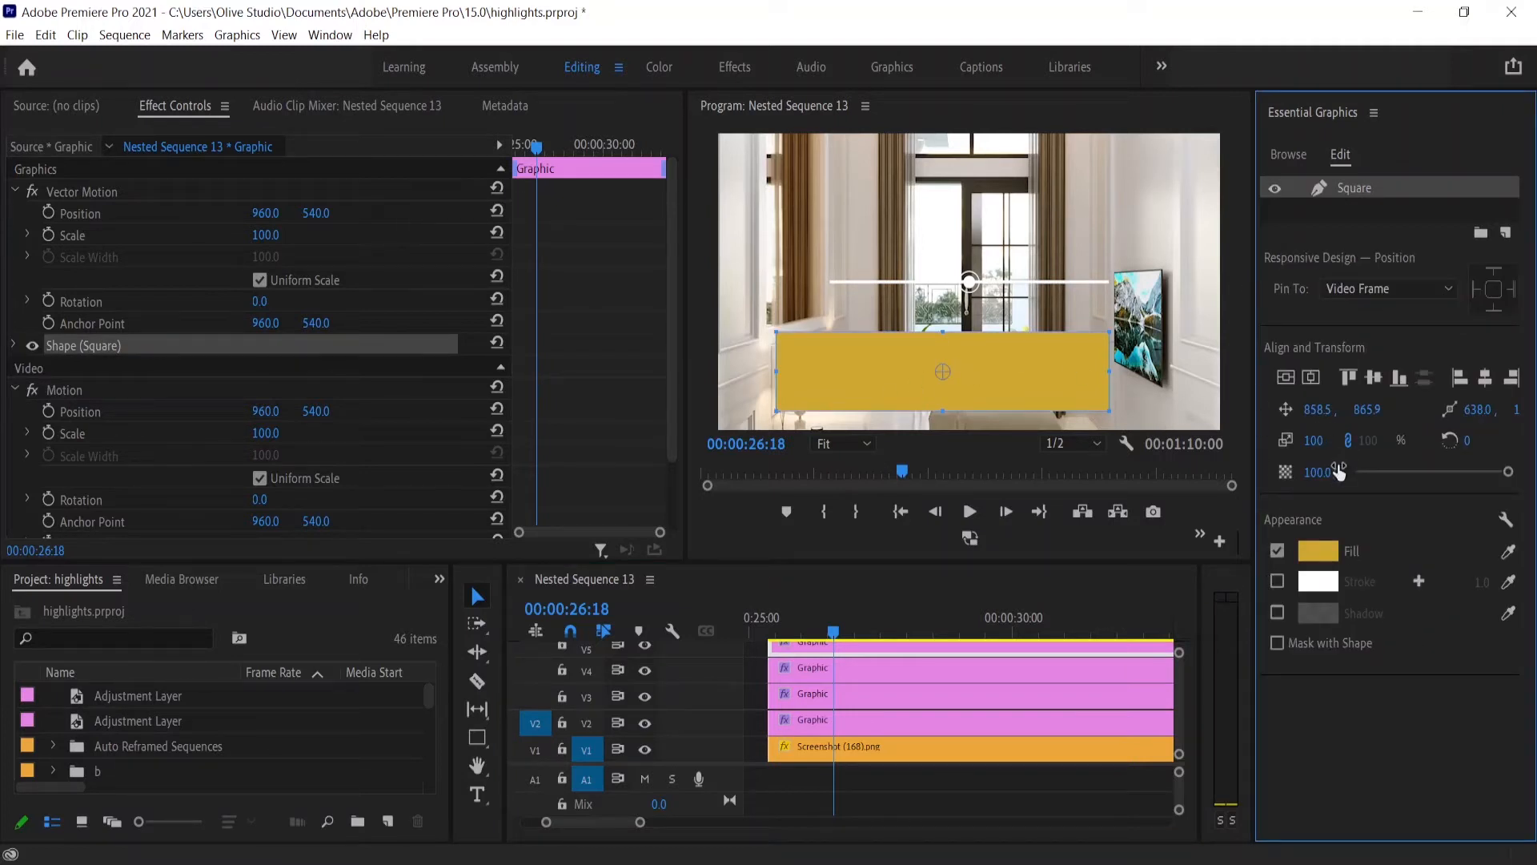
pyautogui.click(1319, 441)
pyautogui.write('75')
pyautogui.press('Return')
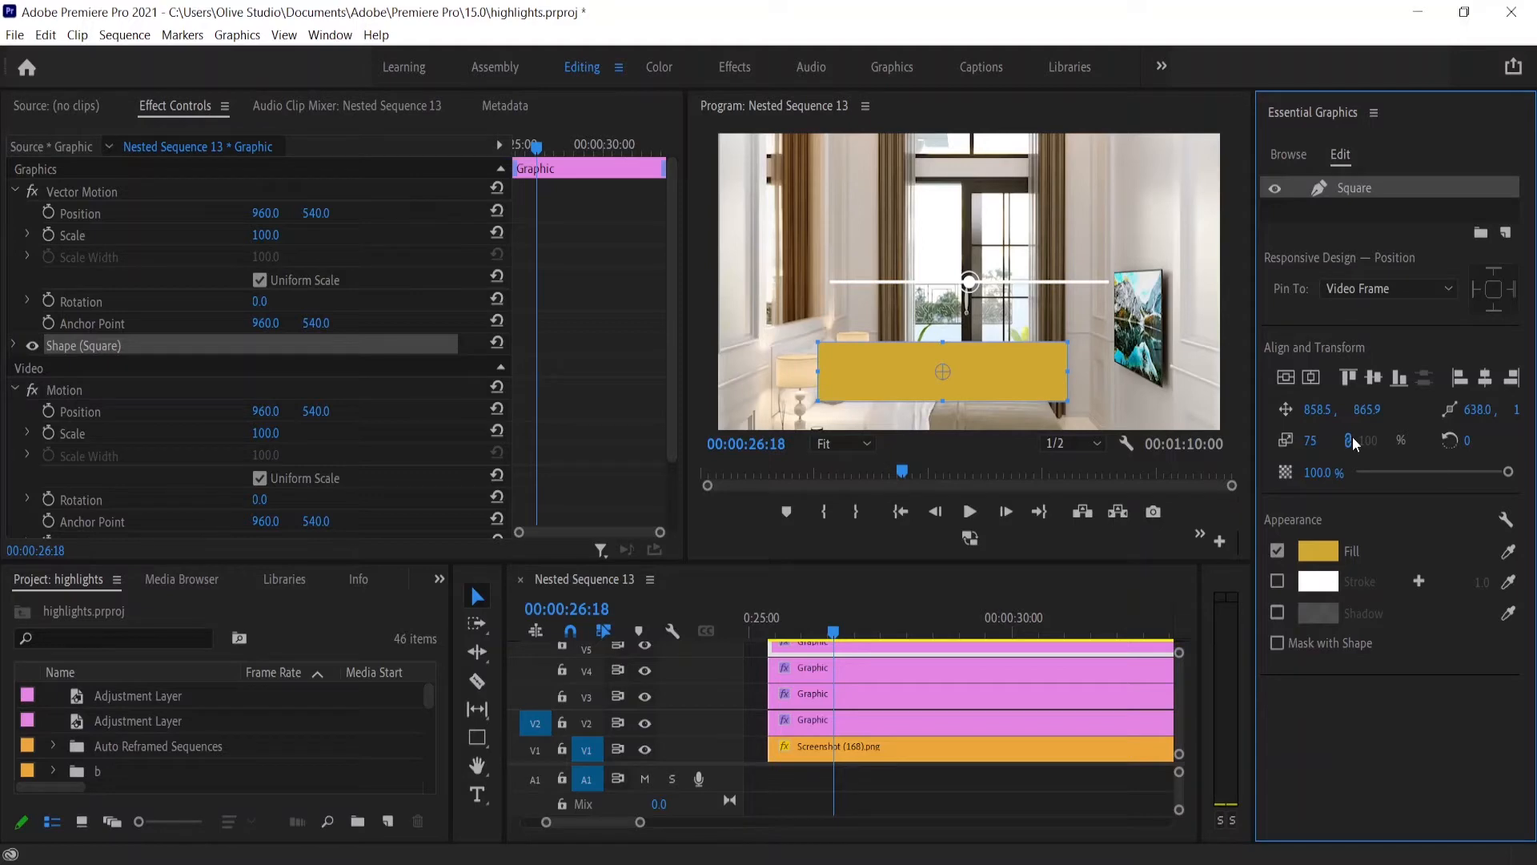
pyautogui.click(1350, 440)
pyautogui.moveTo(1393, 446); pyautogui.dragTo(1288, 440)
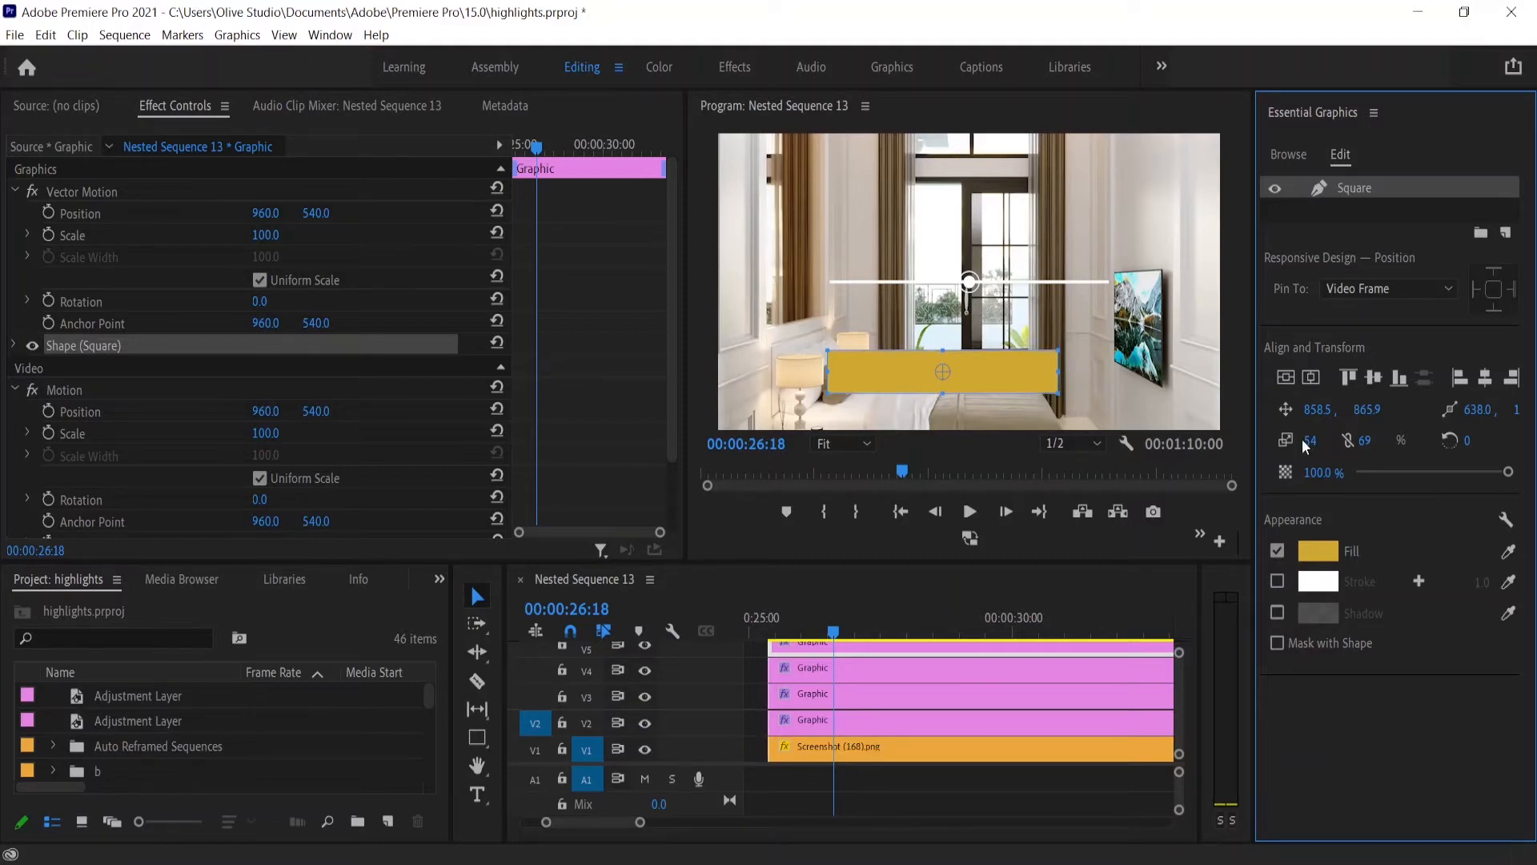
# Step: Start keyframing the Round shape's scale at the clip start, 00:00:25:11, with a value of 0
pyautogui.click(1022, 687)
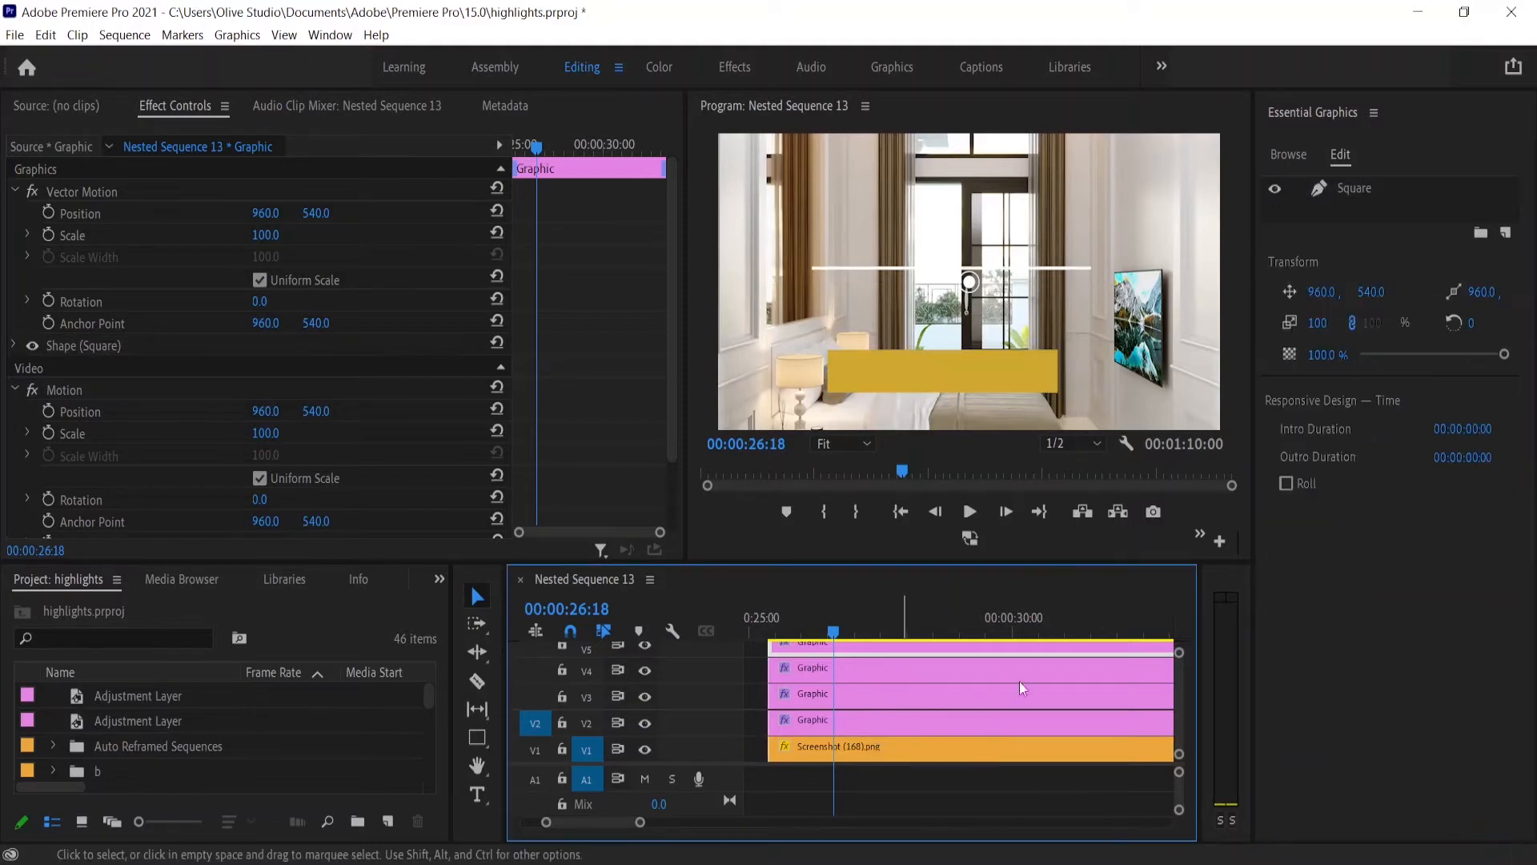
pyautogui.click(816, 720)
pyautogui.click(1359, 194)
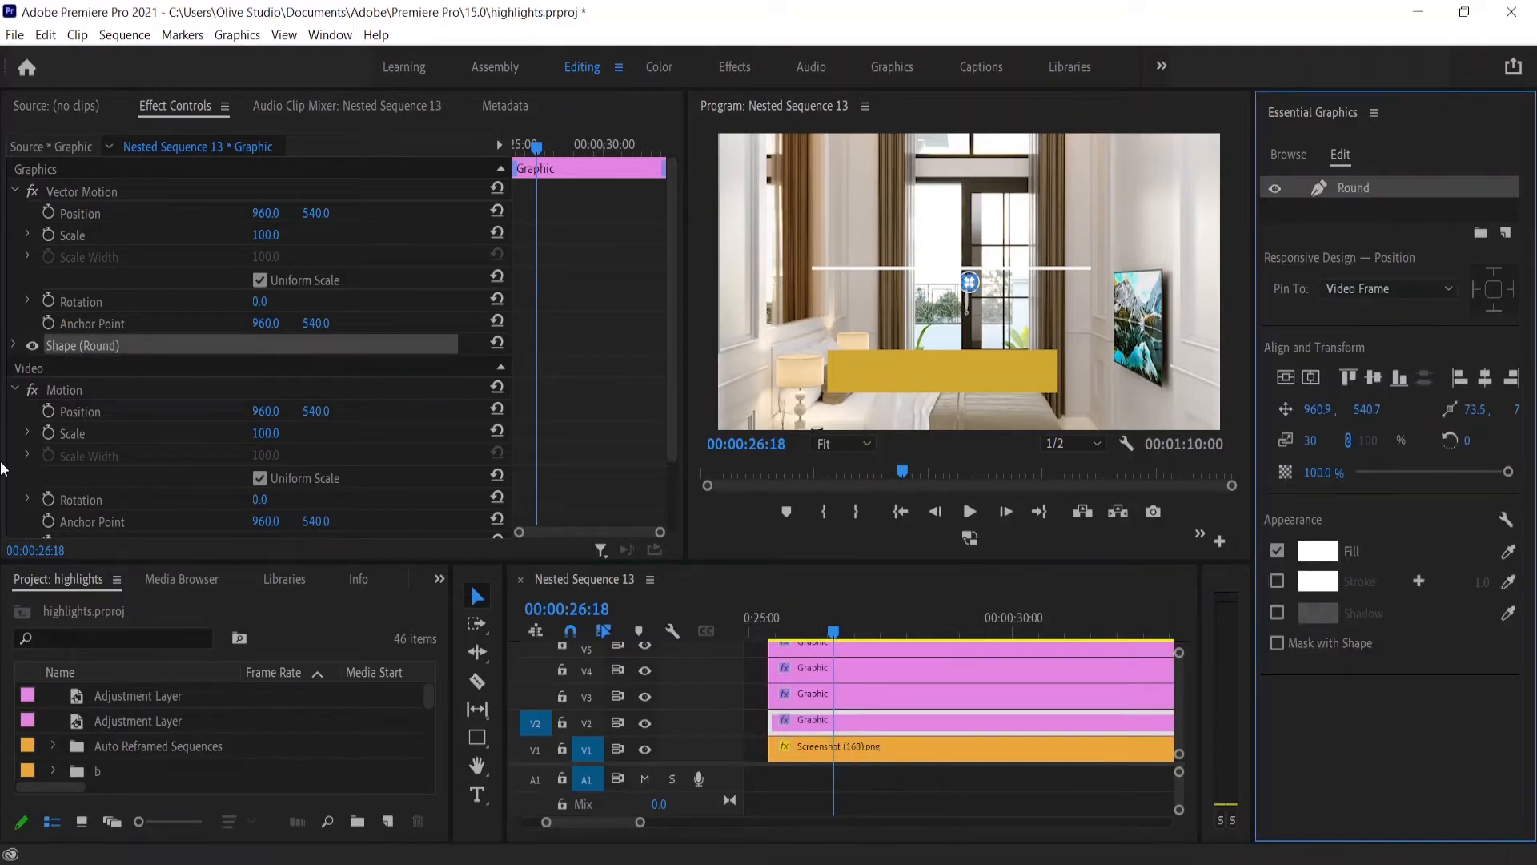
pyautogui.scroll(-2, 672, 281)
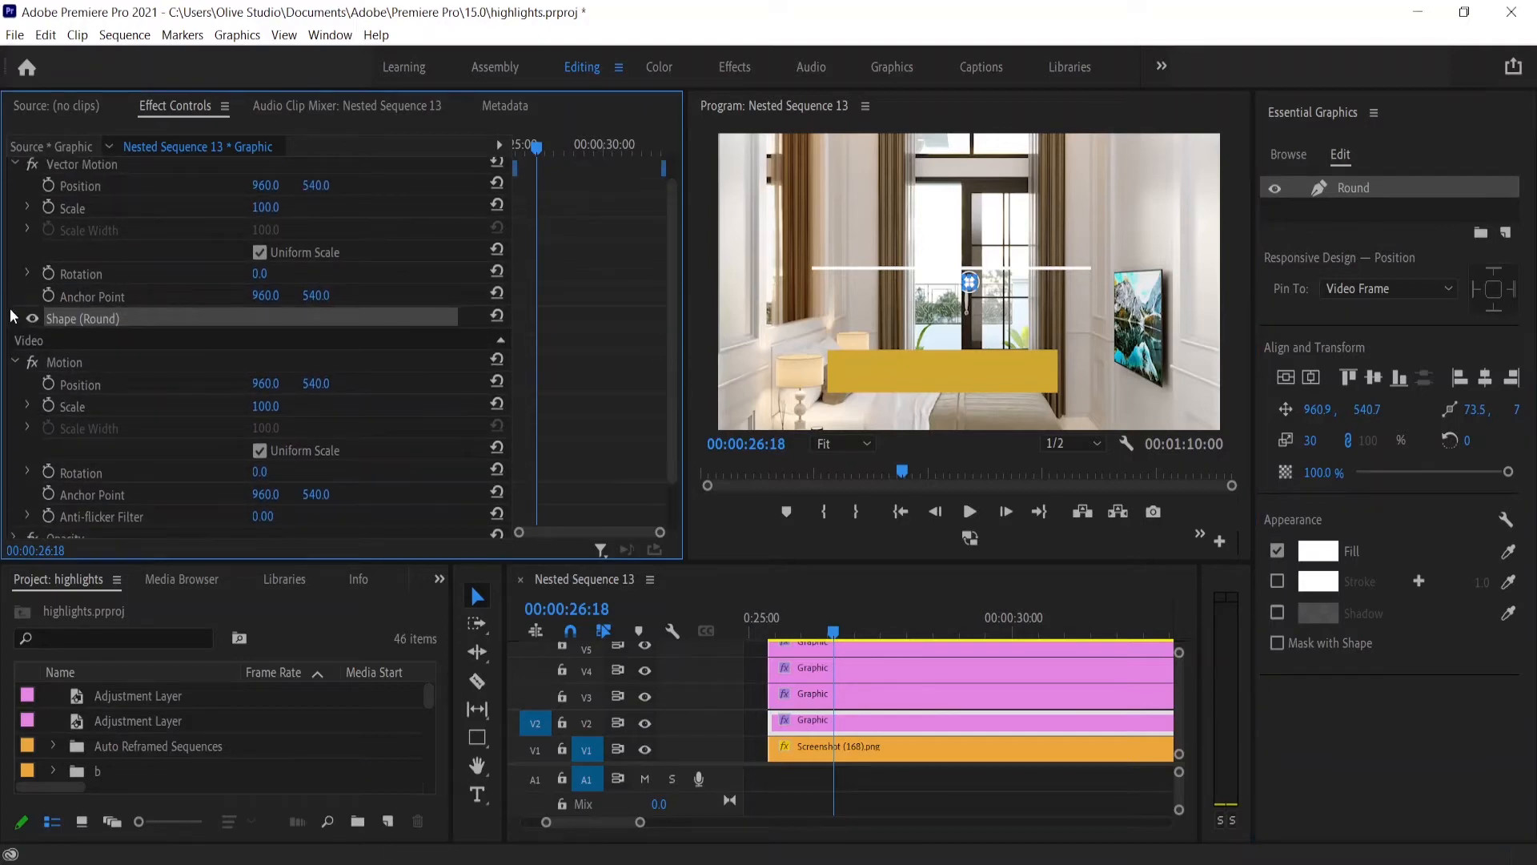
pyautogui.click(13, 318)
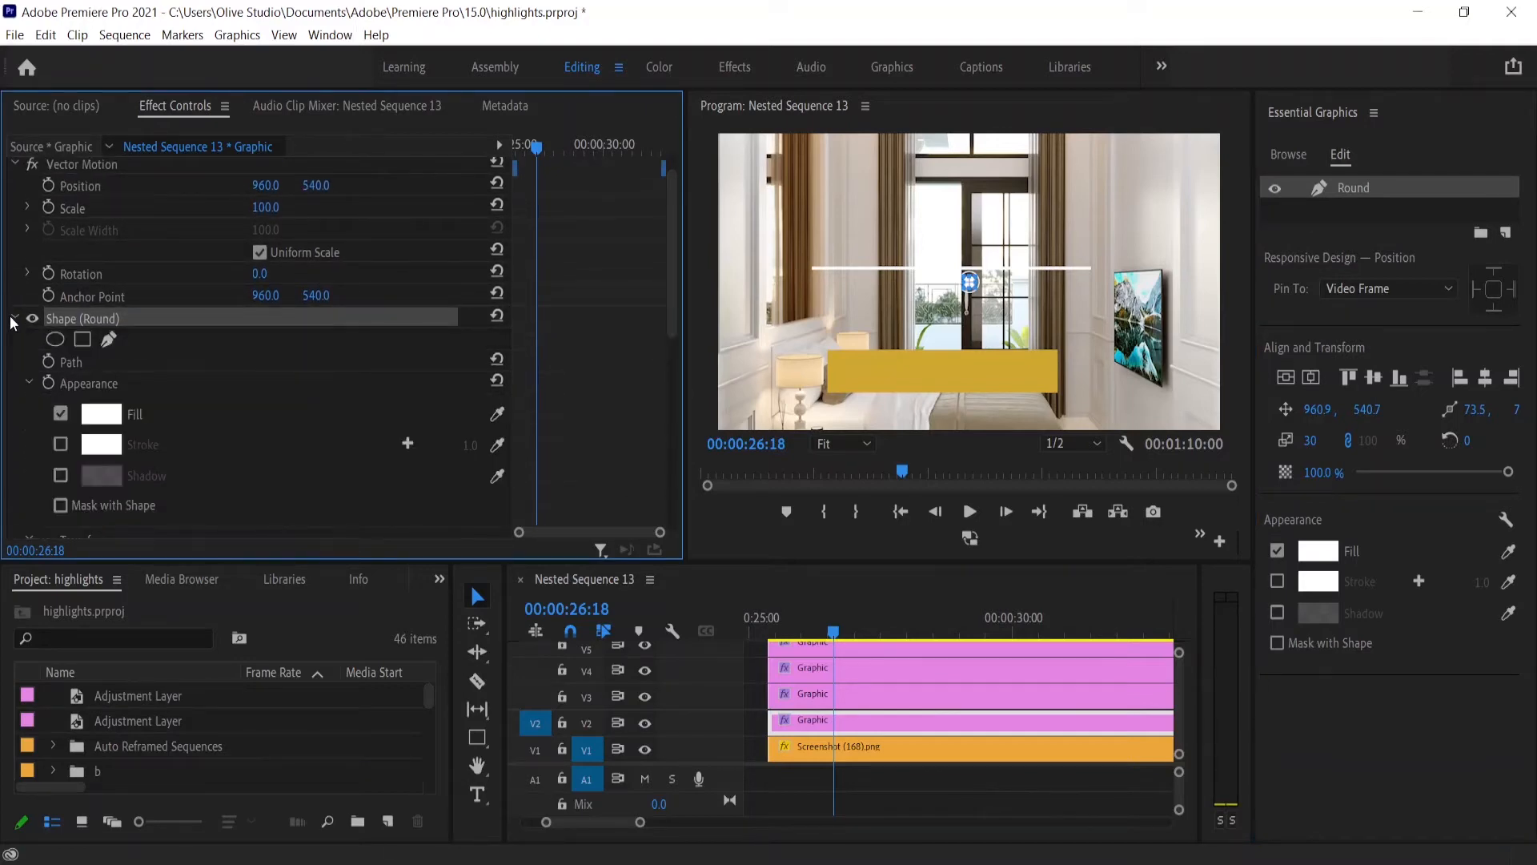
pyautogui.moveTo(669, 246); pyautogui.dragTo(670, 362)
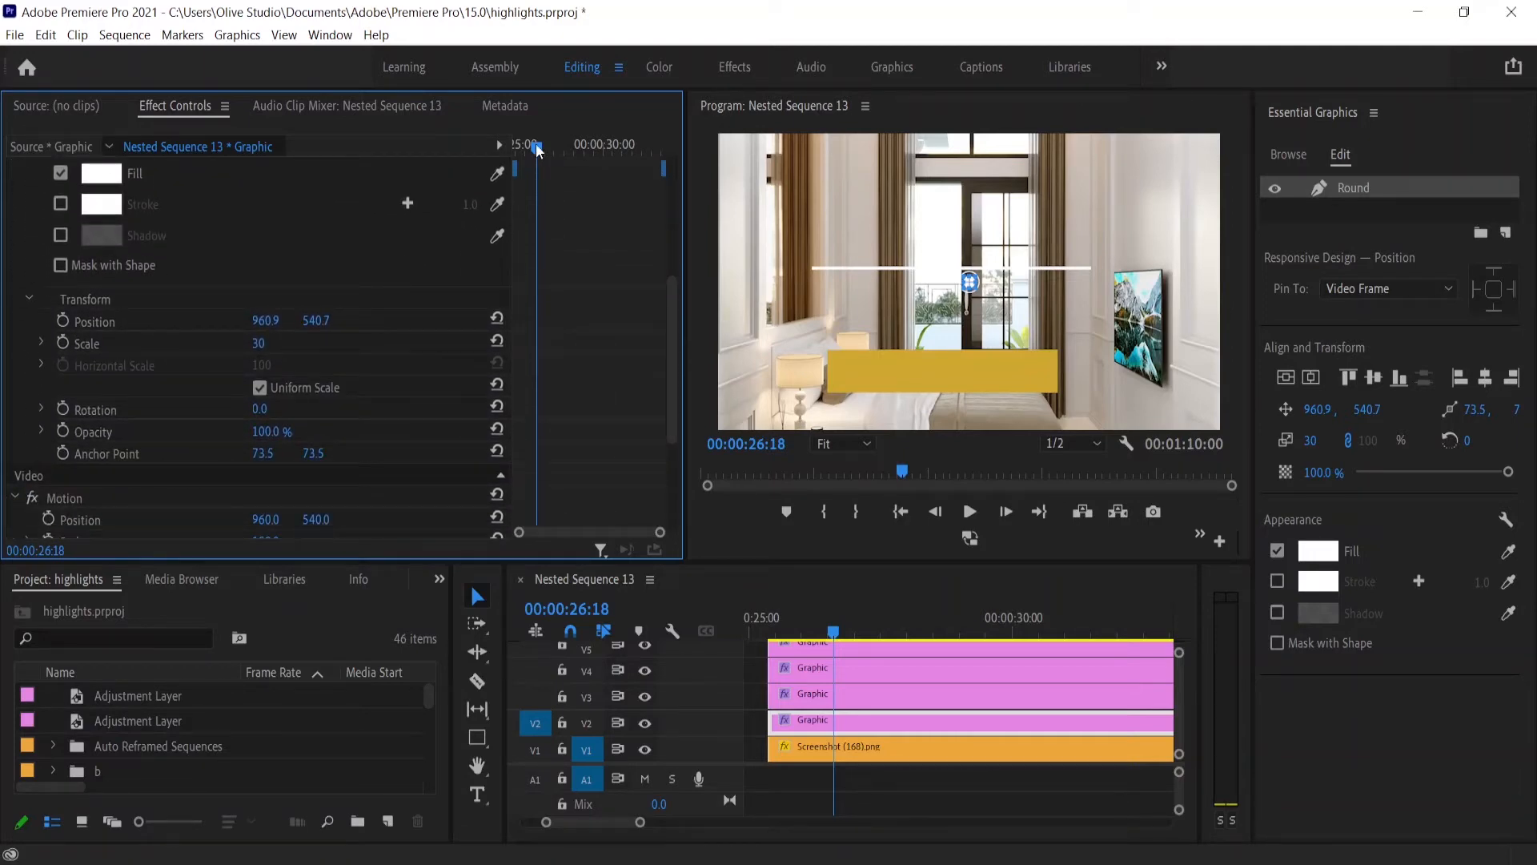
pyautogui.moveTo(537, 149); pyautogui.dragTo(480, 151)
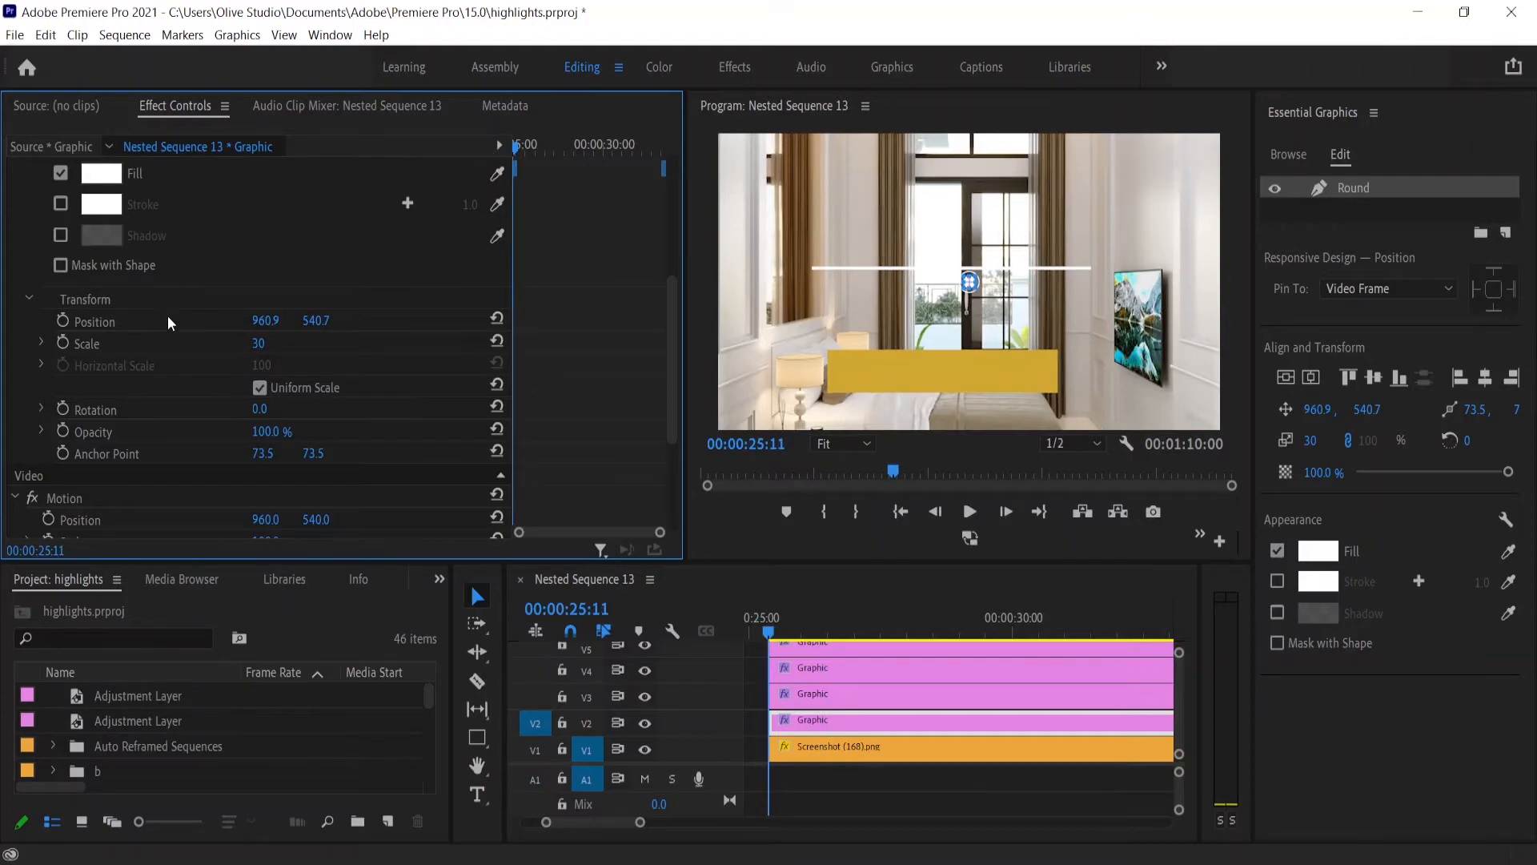
pyautogui.click(62, 344)
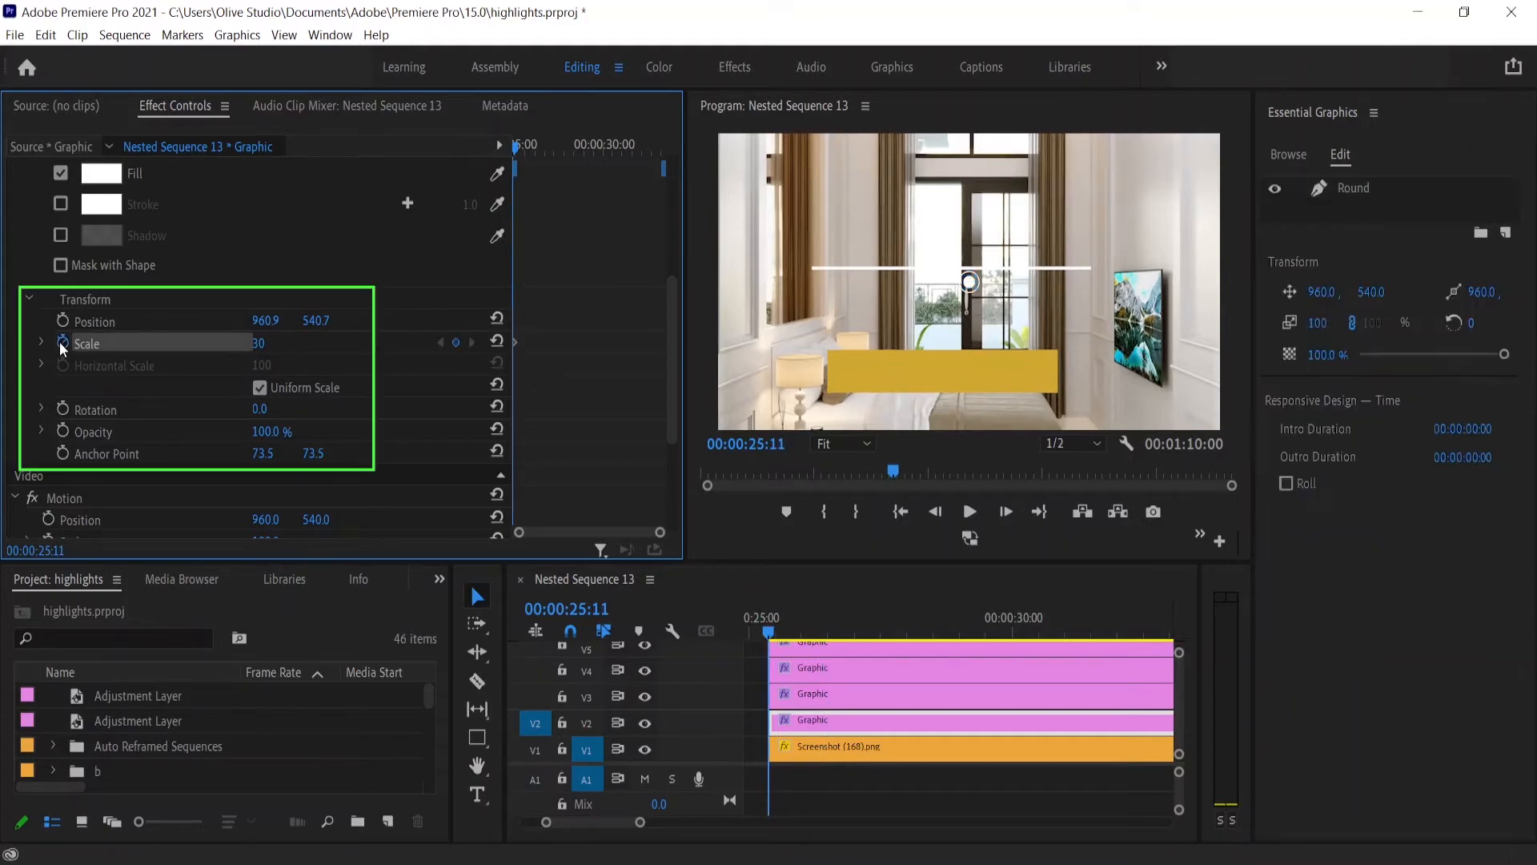
pyautogui.click(259, 343)
pyautogui.write('0')
pyautogui.press('Return')
# Step: Add a scale keyframe of 30 to the Round shape at 00:00:25:21 and play the animation from the clip start
pyautogui.hotkey('shift', 'Right')
pyautogui.hotkey('shift', 'Right')
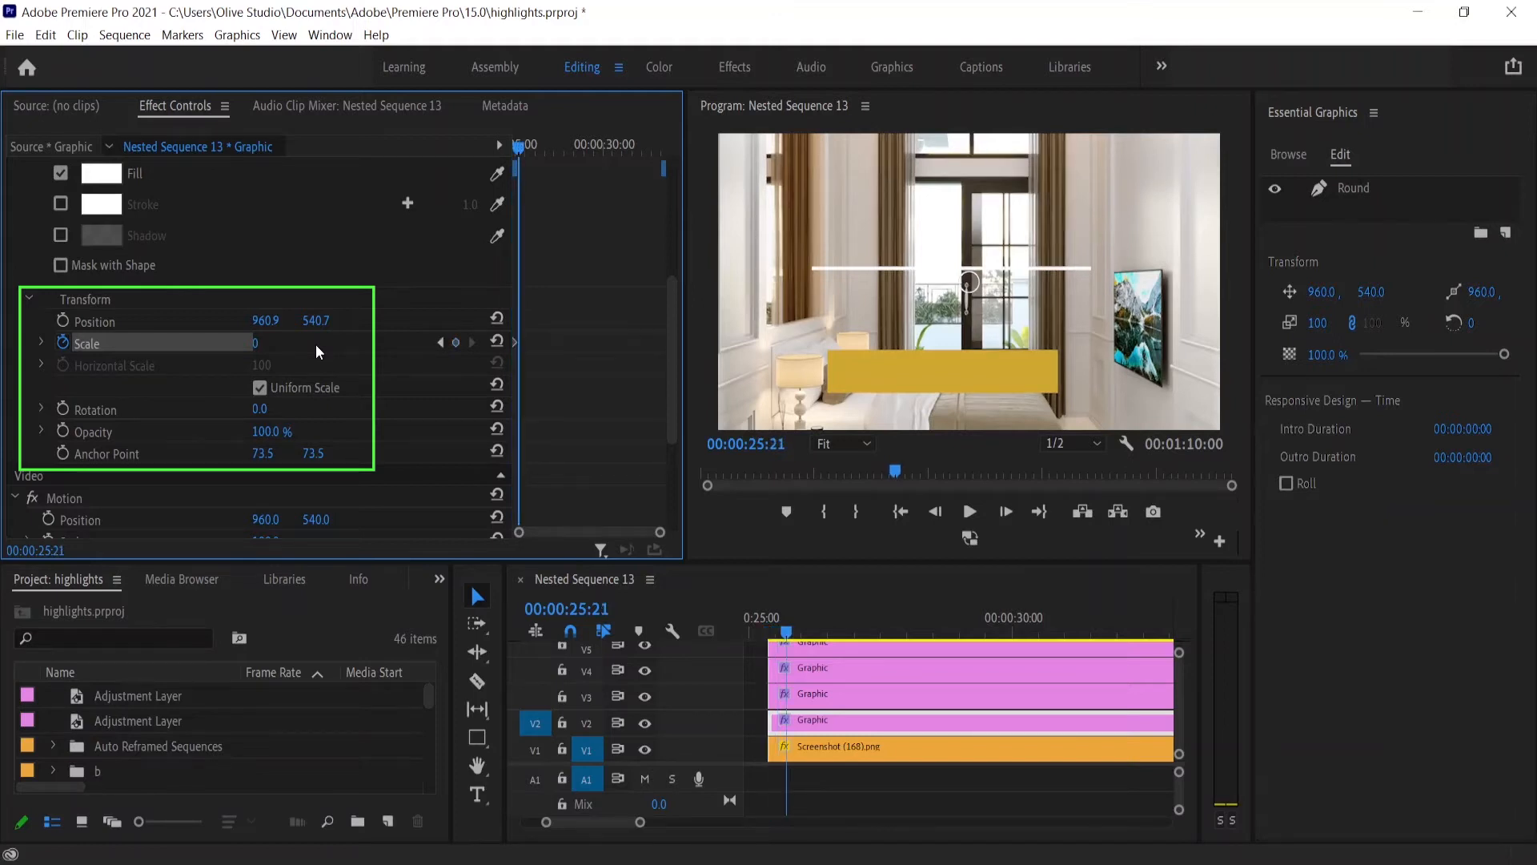
pyautogui.click(256, 344)
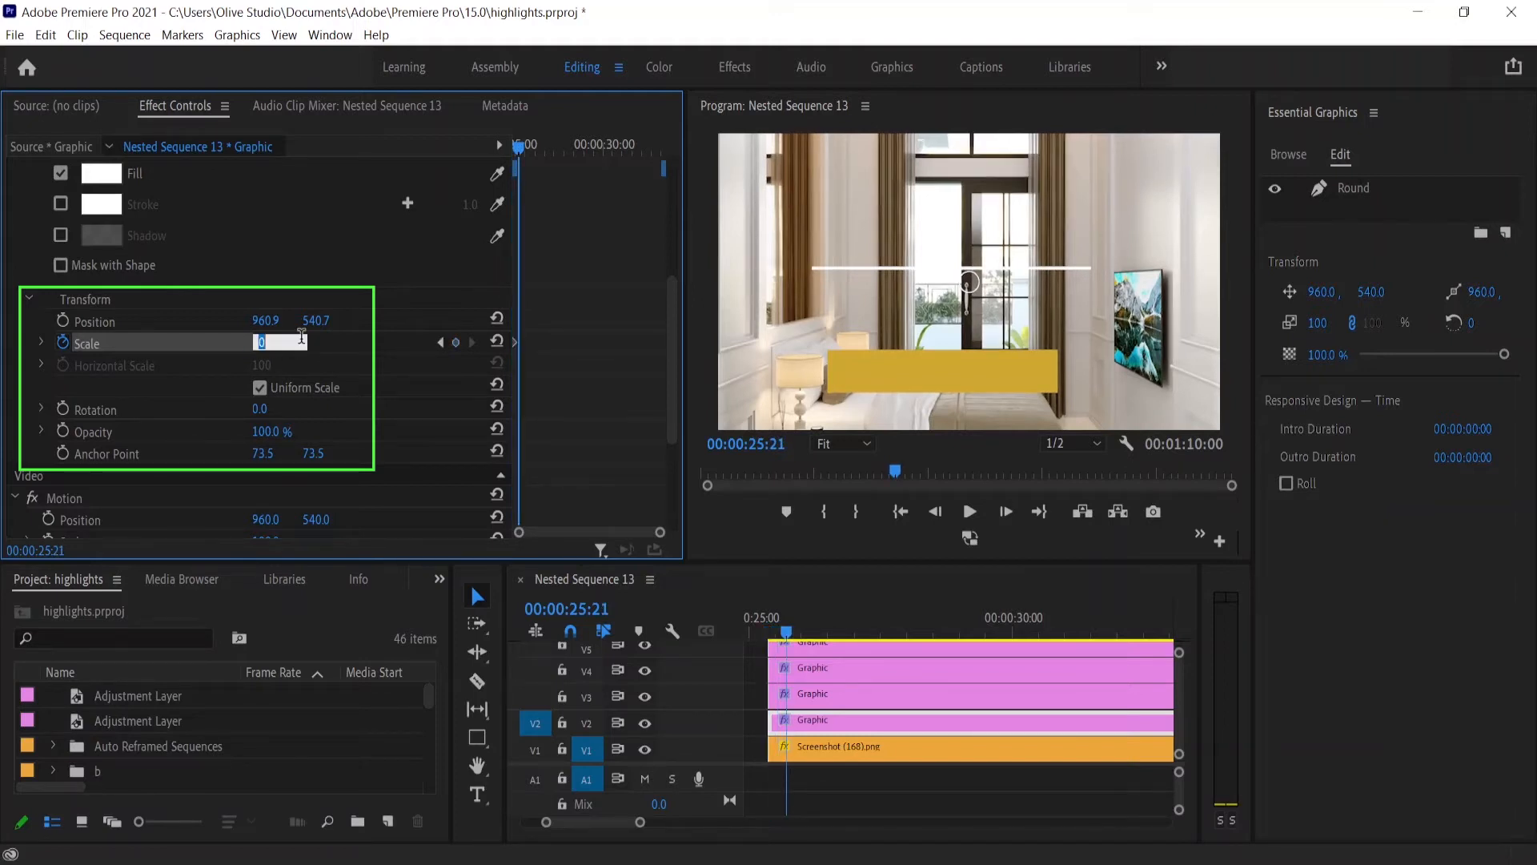
pyautogui.write('30')
pyautogui.press('Return')
pyautogui.click(779, 631)
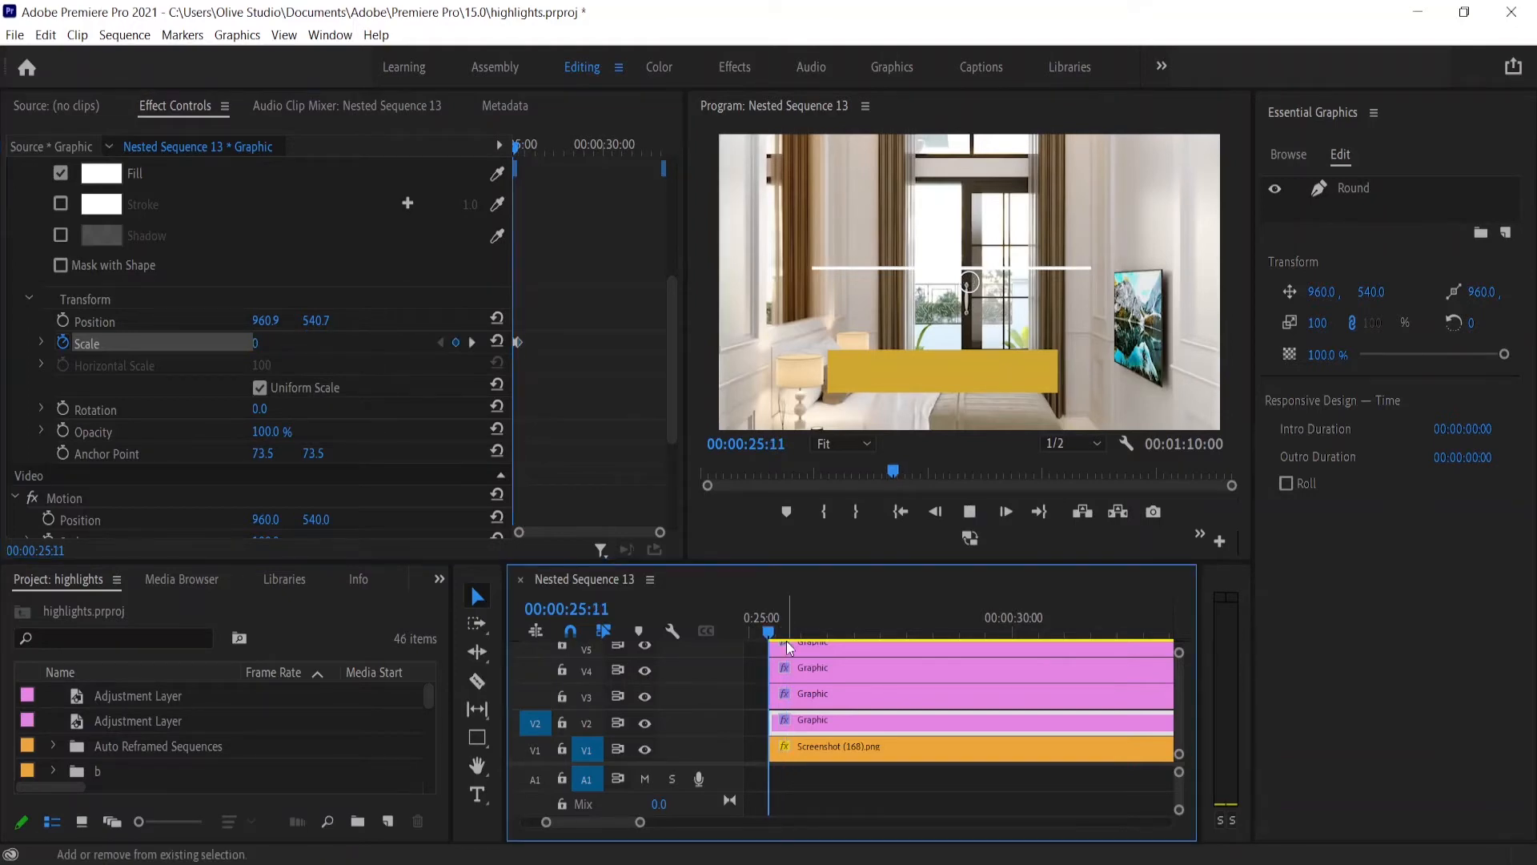
pyautogui.press('space')
pyautogui.press('space')
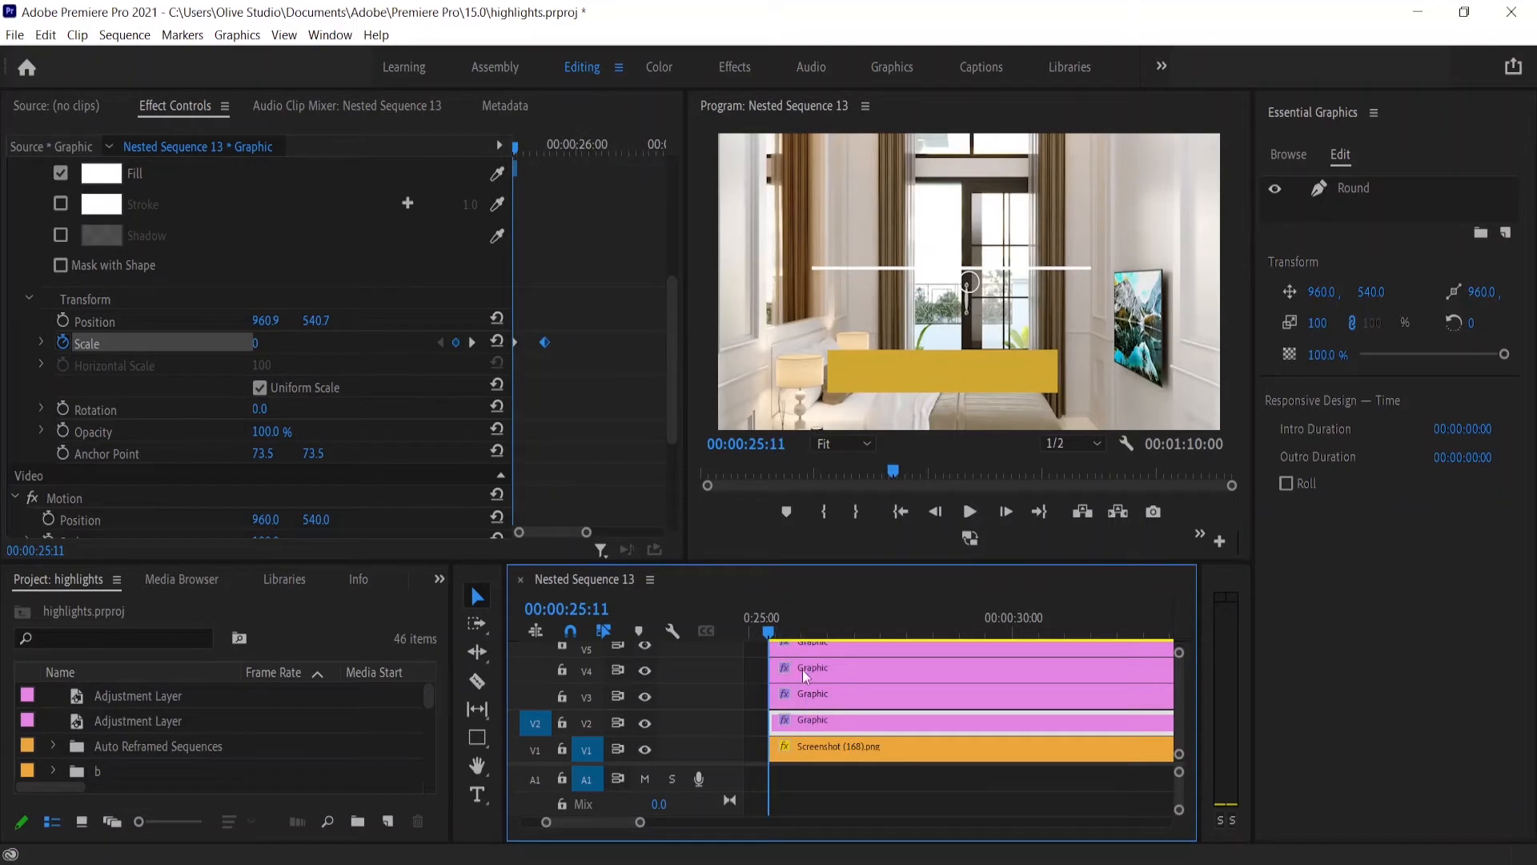
# Step: Start keyframing the Stroke shape's scale at 00:00:25:11 with a value of 0
pyautogui.click(839, 693)
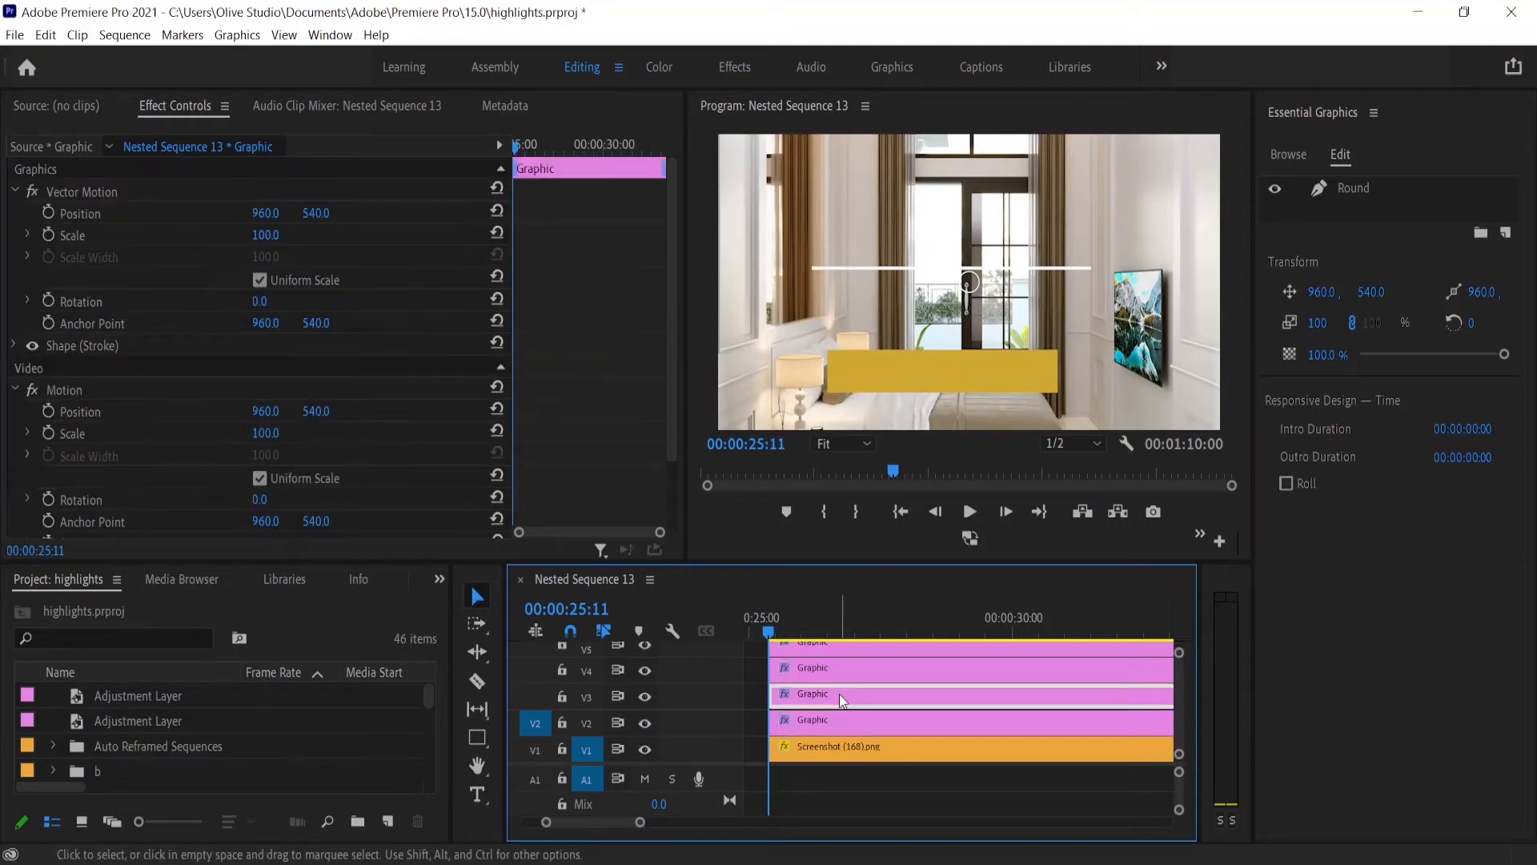
pyautogui.click(1357, 187)
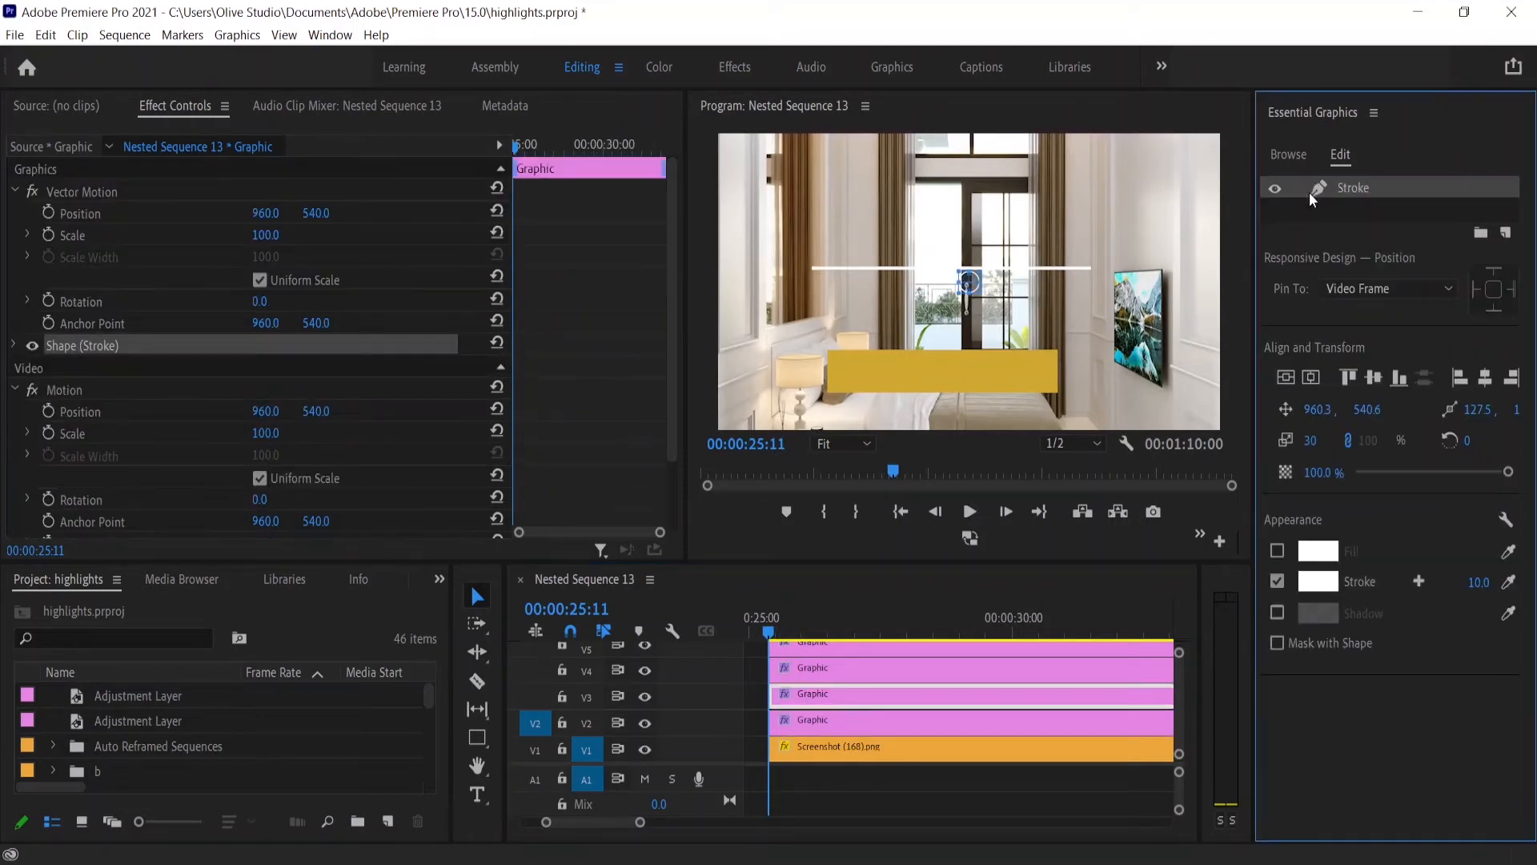
pyautogui.click(14, 345)
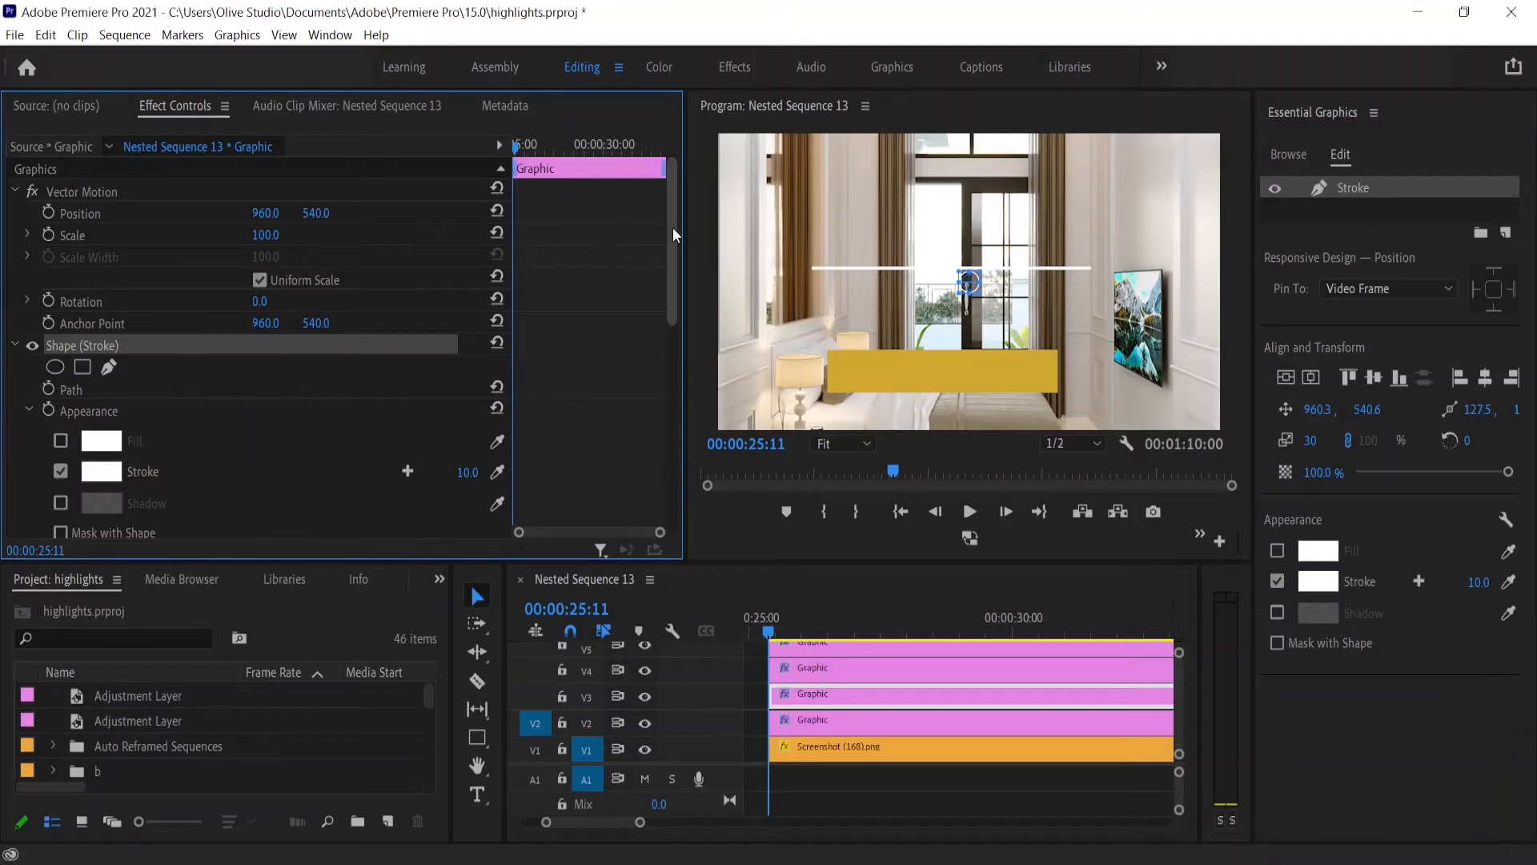
pyautogui.moveTo(673, 227)
pyautogui.mouseDown()
pyautogui.moveTo(680, 378)
pyautogui.moveTo(680, 358)
pyautogui.mouseUp()
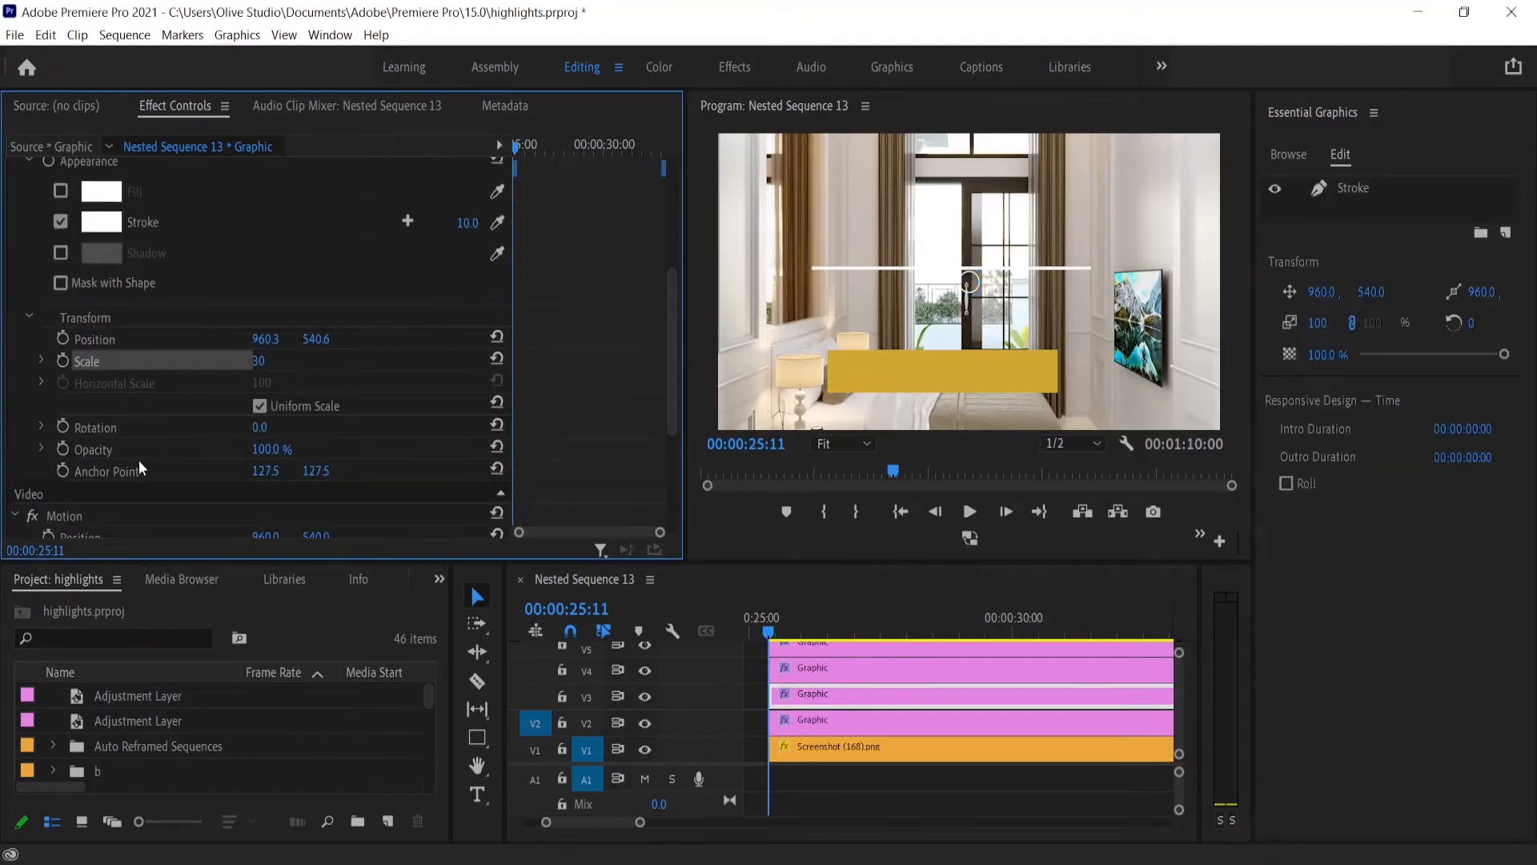
pyautogui.click(63, 362)
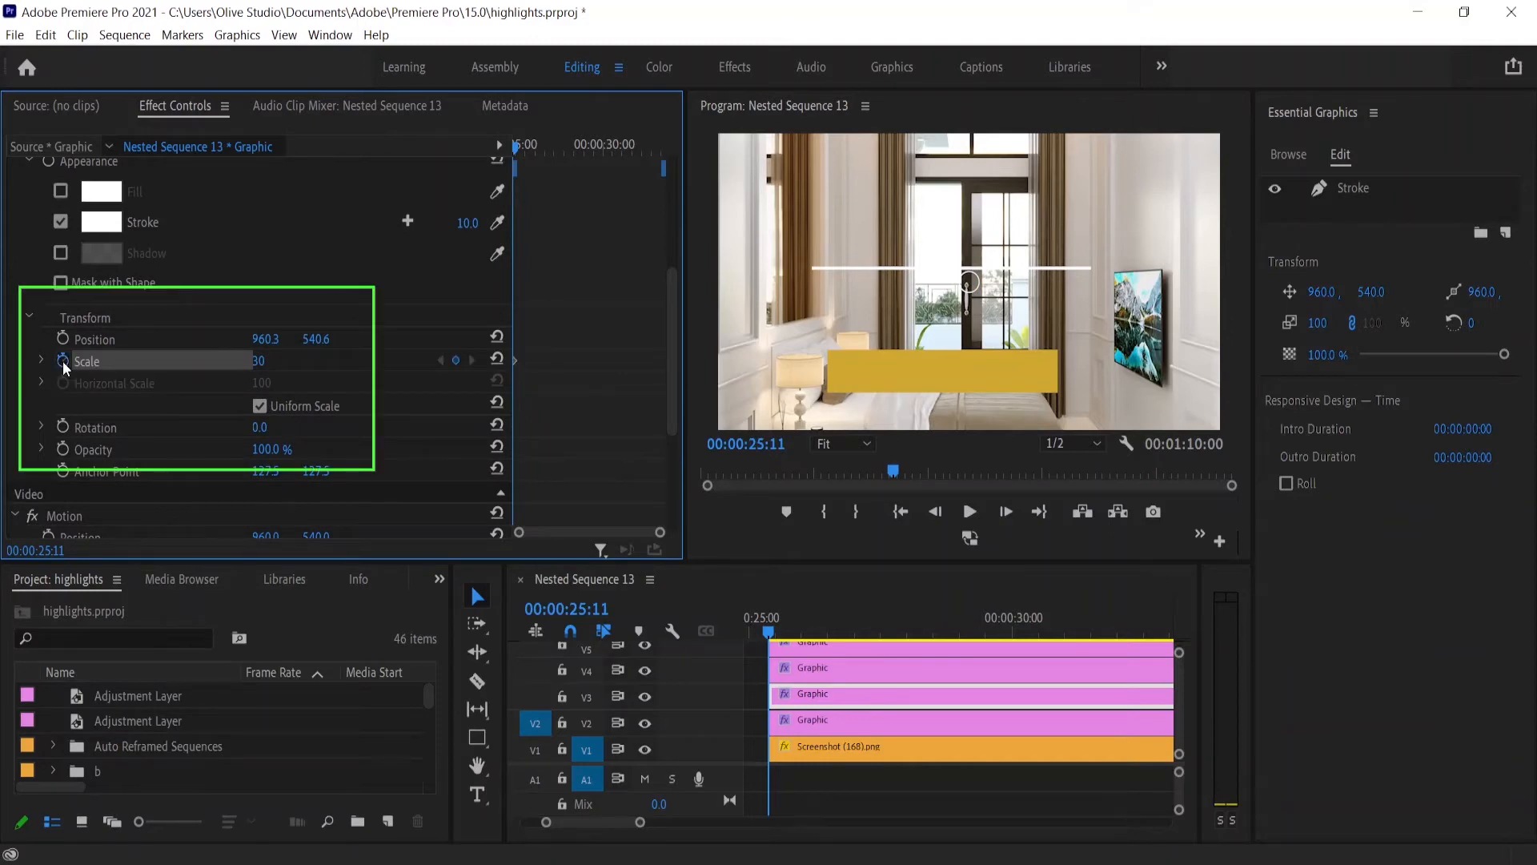
pyautogui.click(263, 360)
pyautogui.write('0')
pyautogui.press('Return')
# Step: Advance ten frames to 00:00:25:21 and add a scale keyframe of 30 to the Stroke shape
pyautogui.hotkey('shift', 'Right')
pyautogui.hotkey('shift', 'Right')
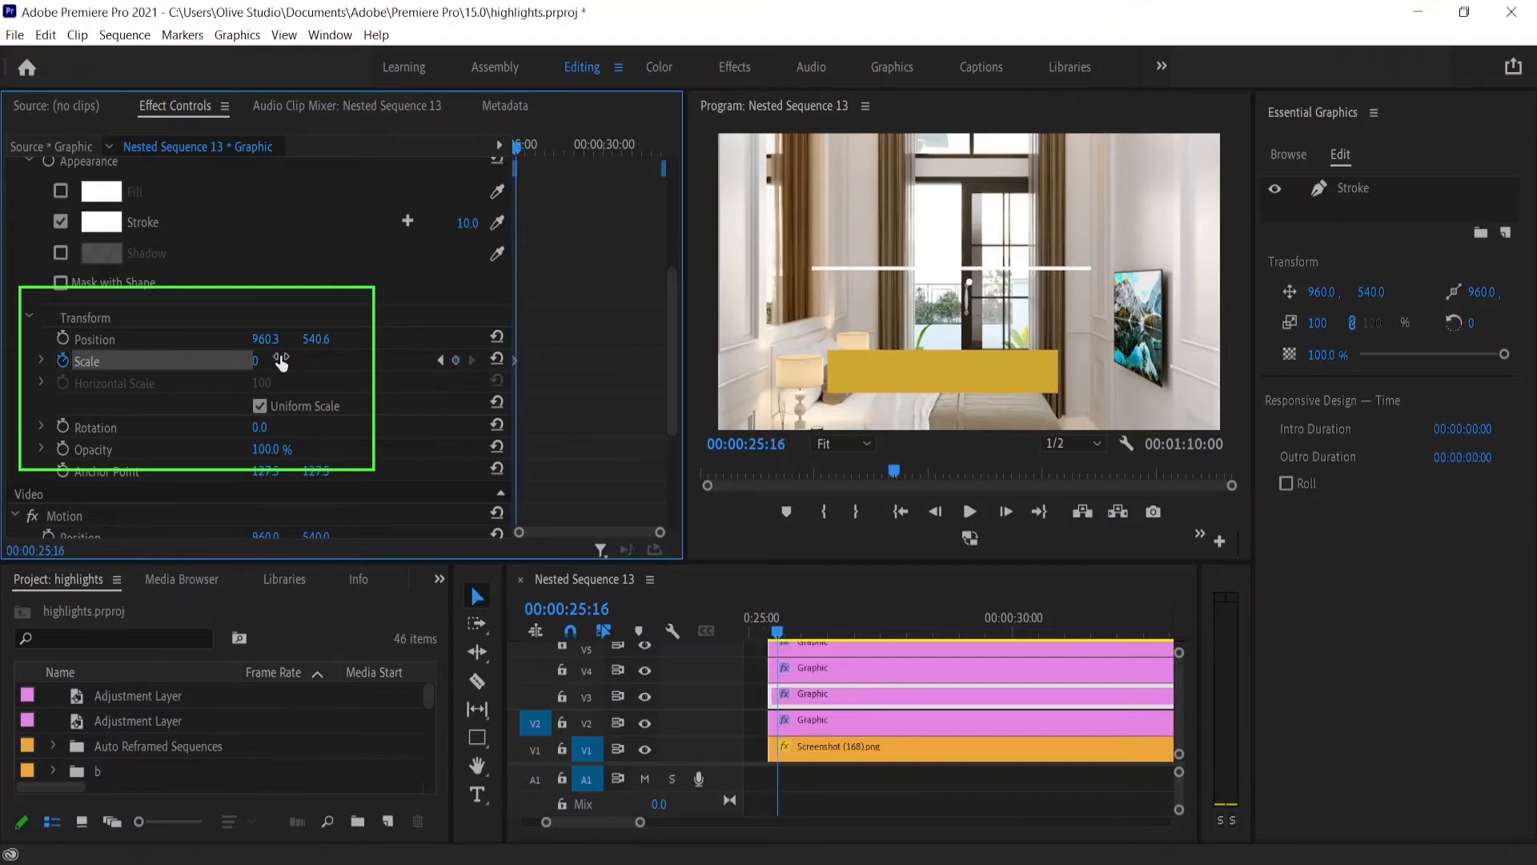
pyautogui.click(281, 359)
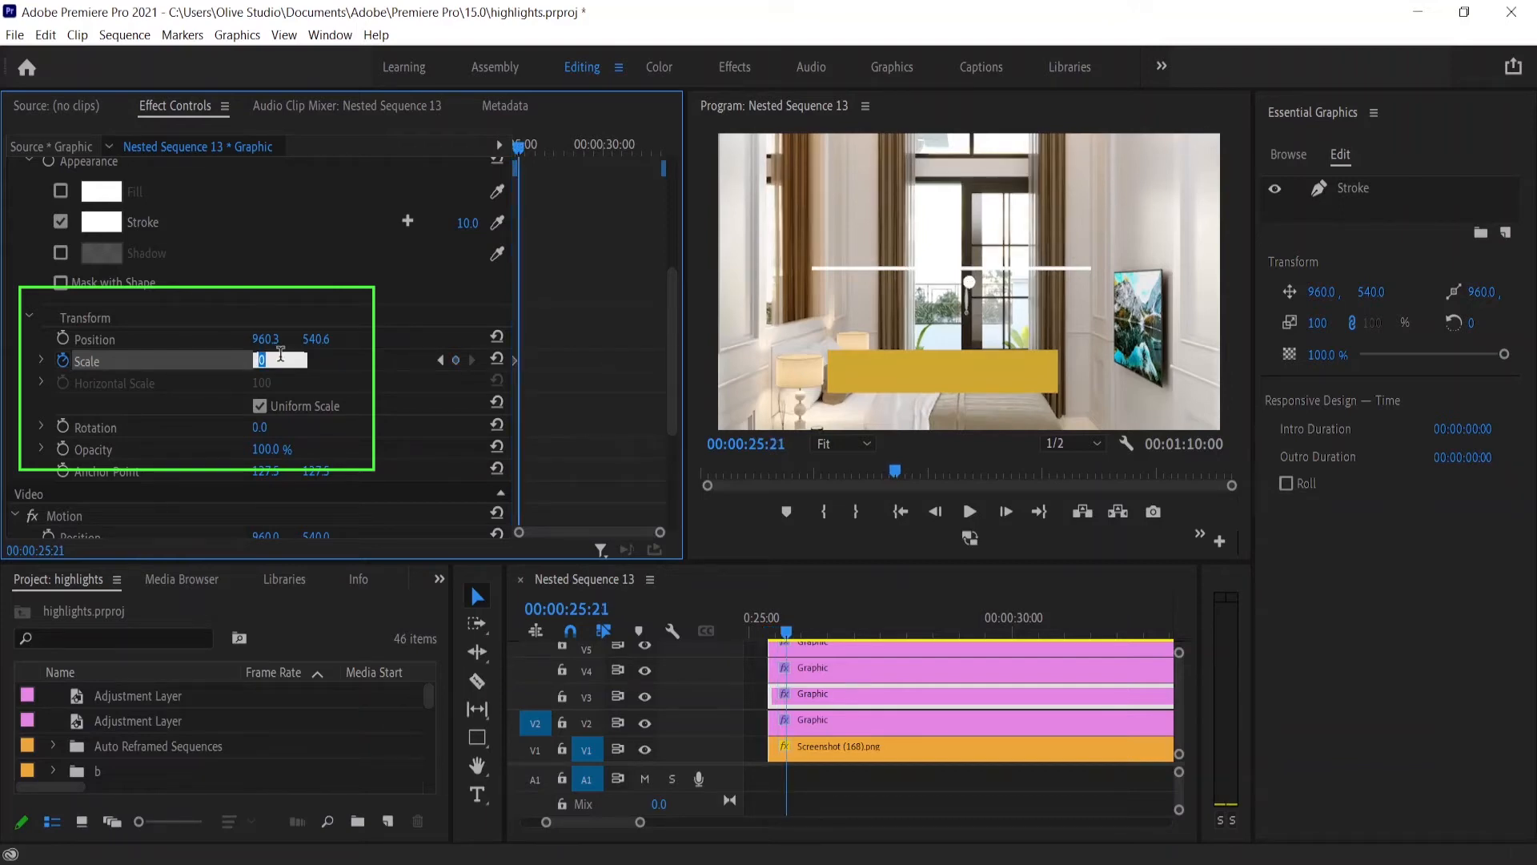
pyautogui.write('30')
pyautogui.press('Return')
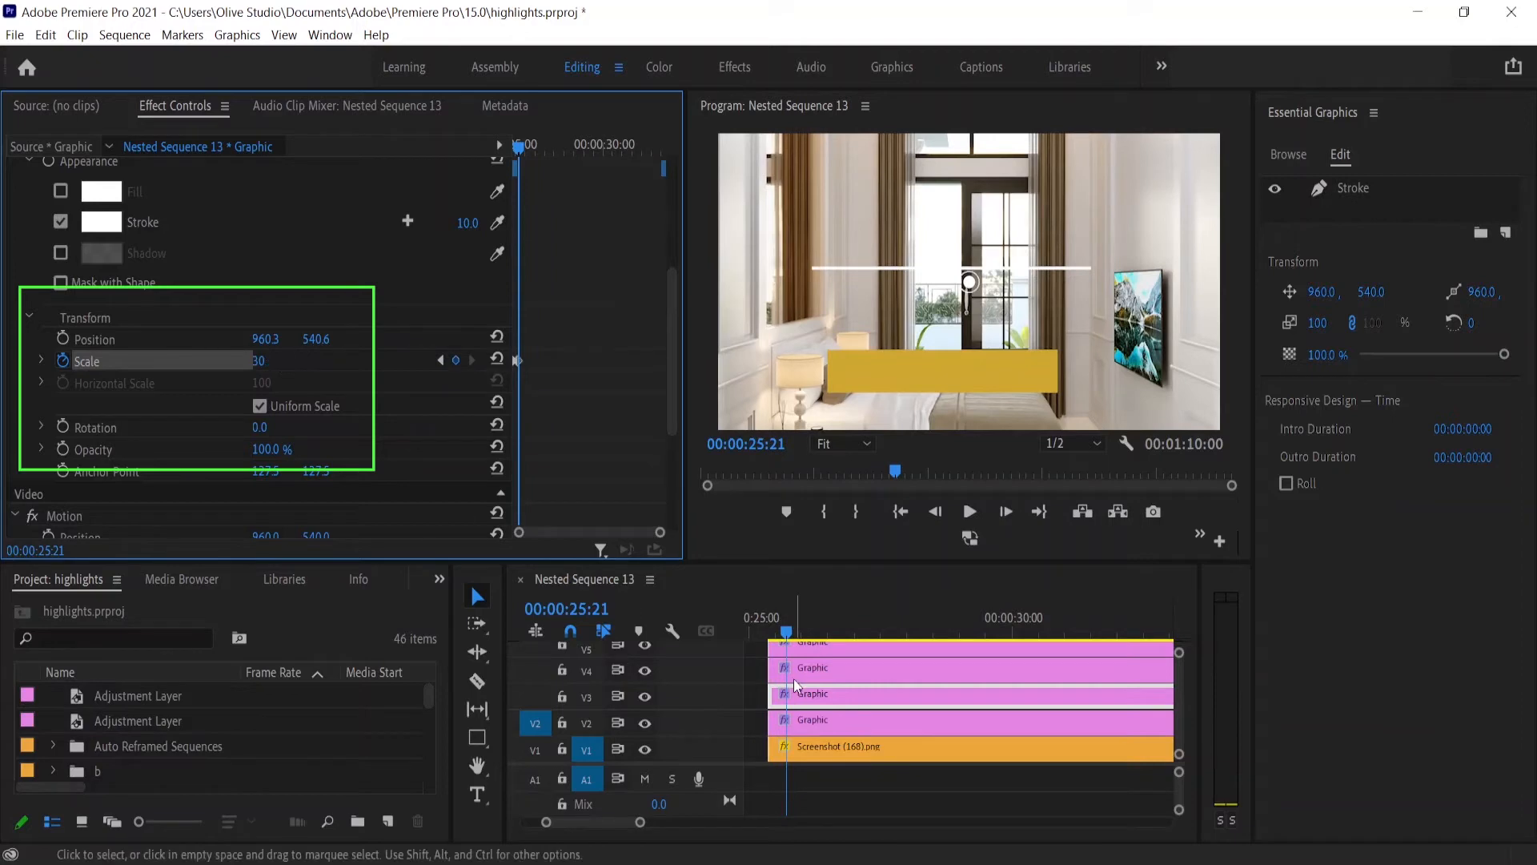
# Step: Return the playhead to the clip start at 00:00:25:11 and play the circle's scale animation
pyautogui.click(787, 633)
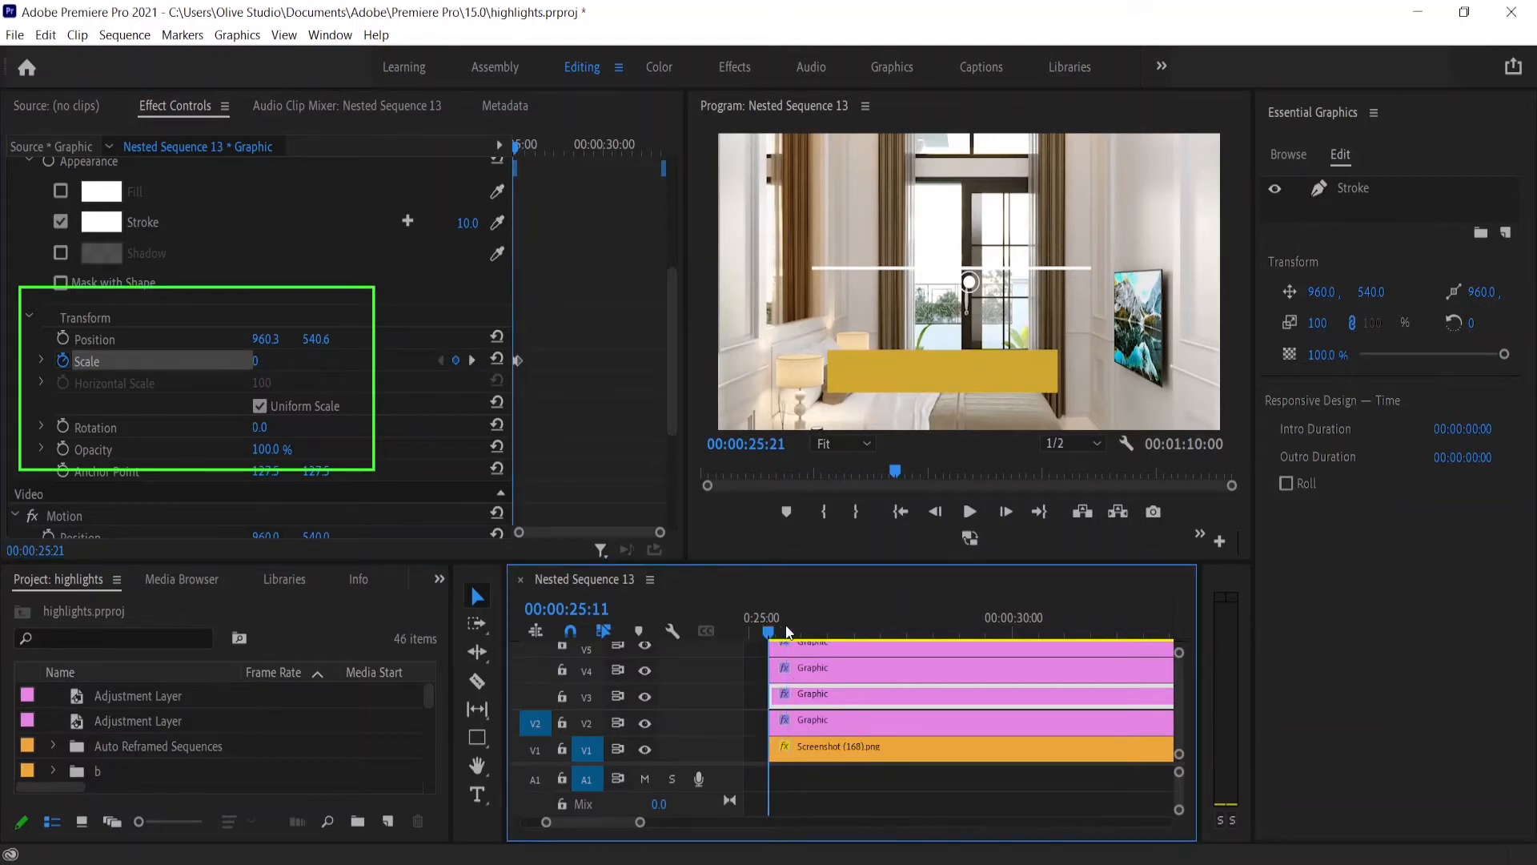
pyautogui.press('space')
pyautogui.press('space')
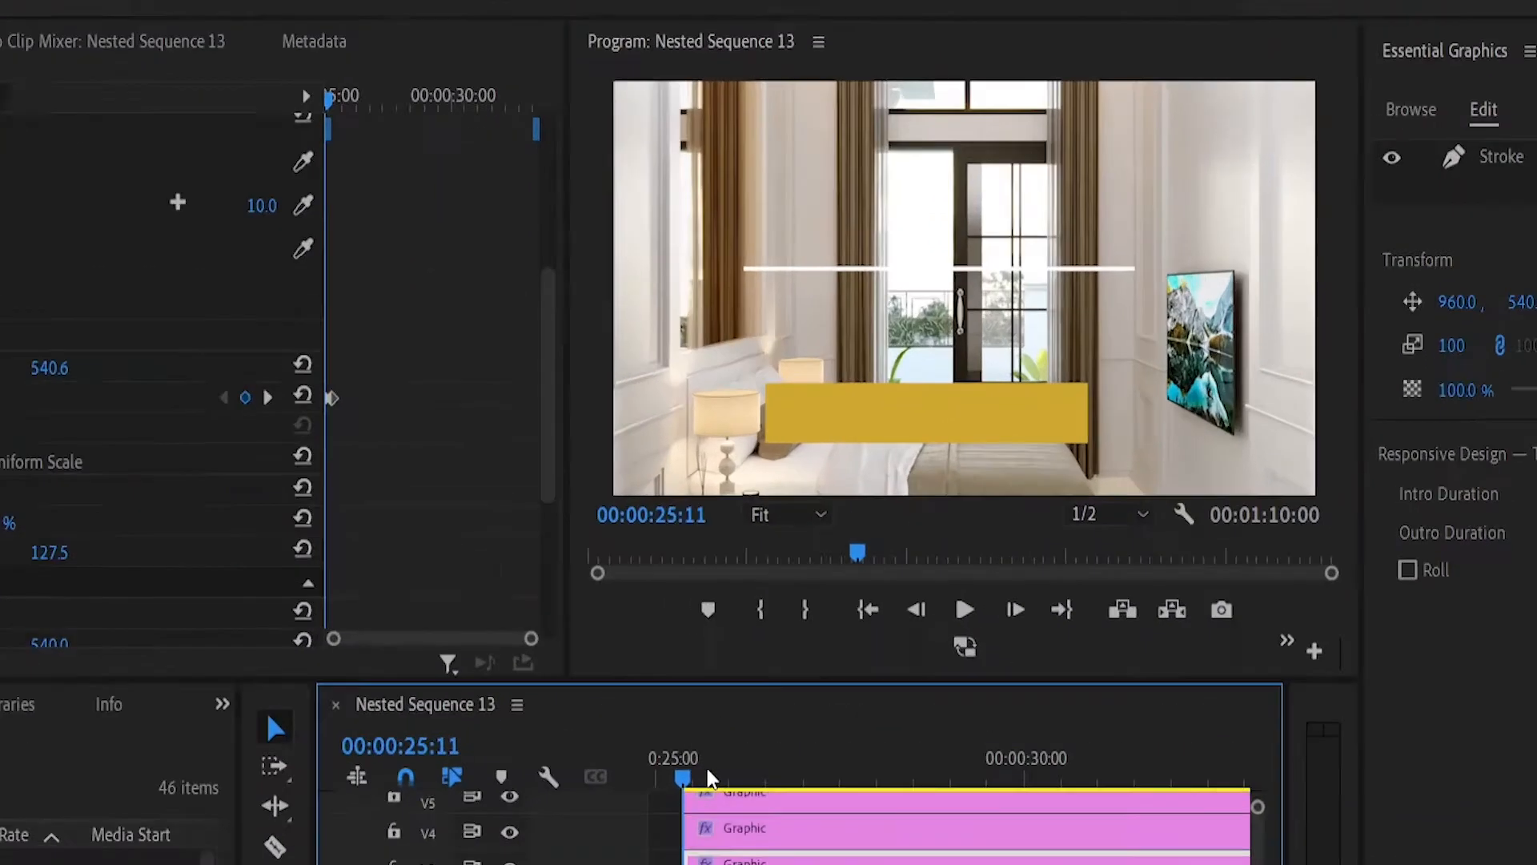
pyautogui.press('space')
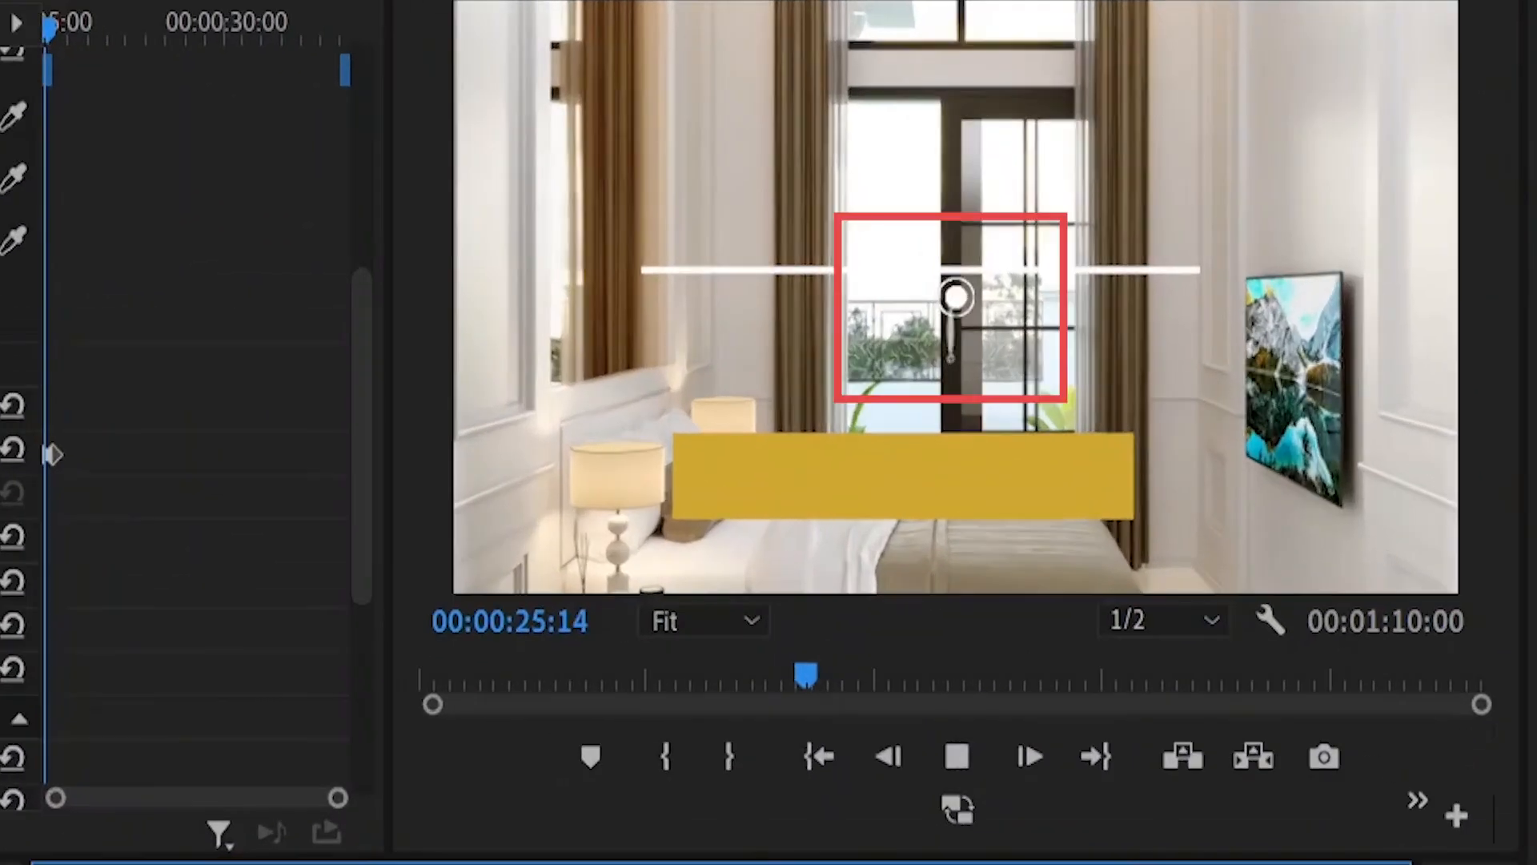
pyautogui.press('space')
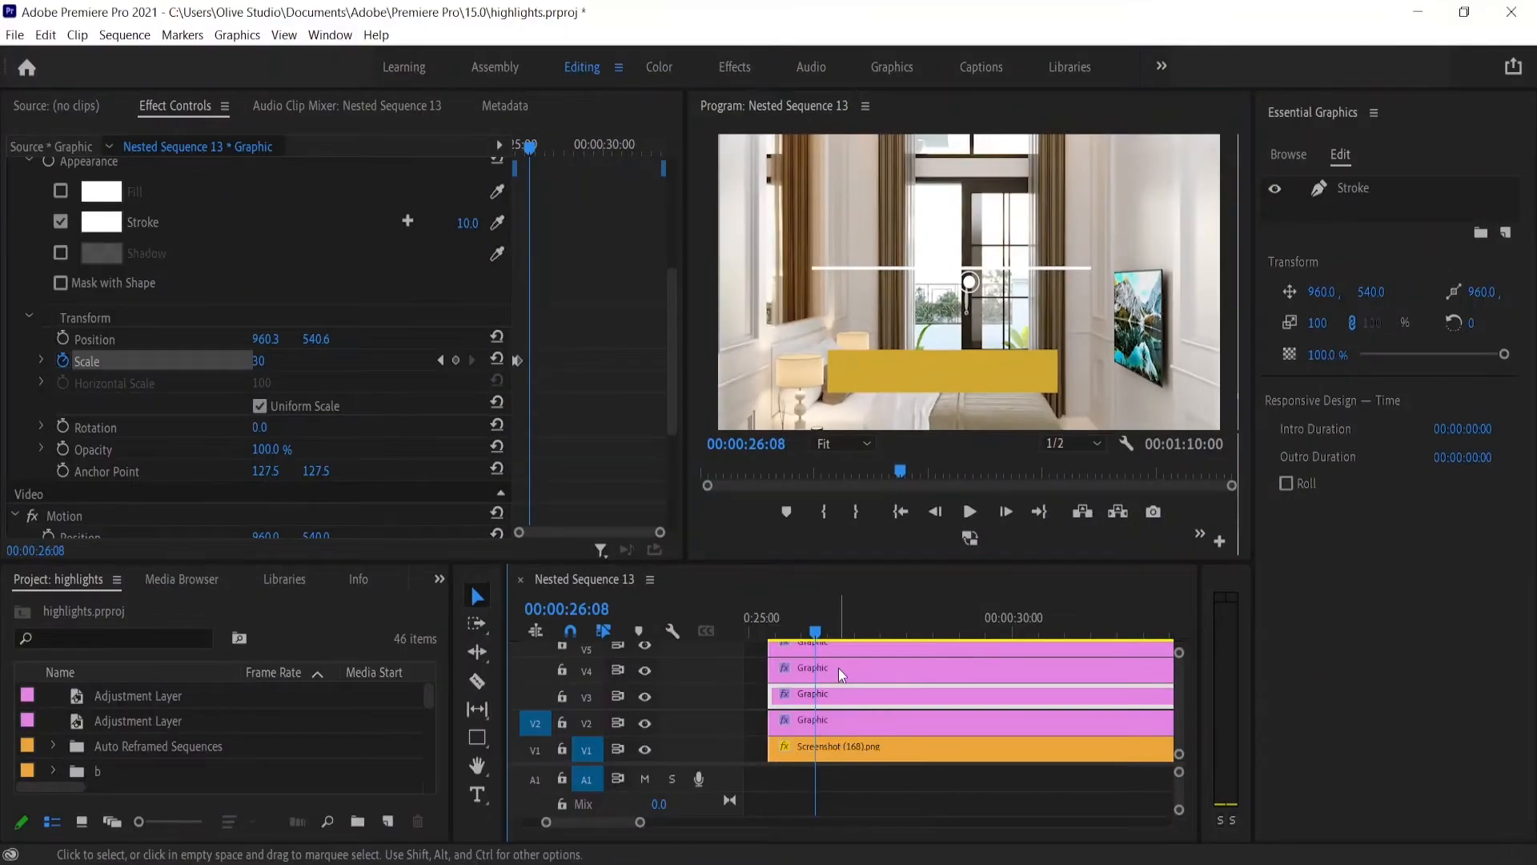
# Step: Rotate the Line shape on V4 by 32° and shorten its horizontal scale to 52
pyautogui.click(838, 667)
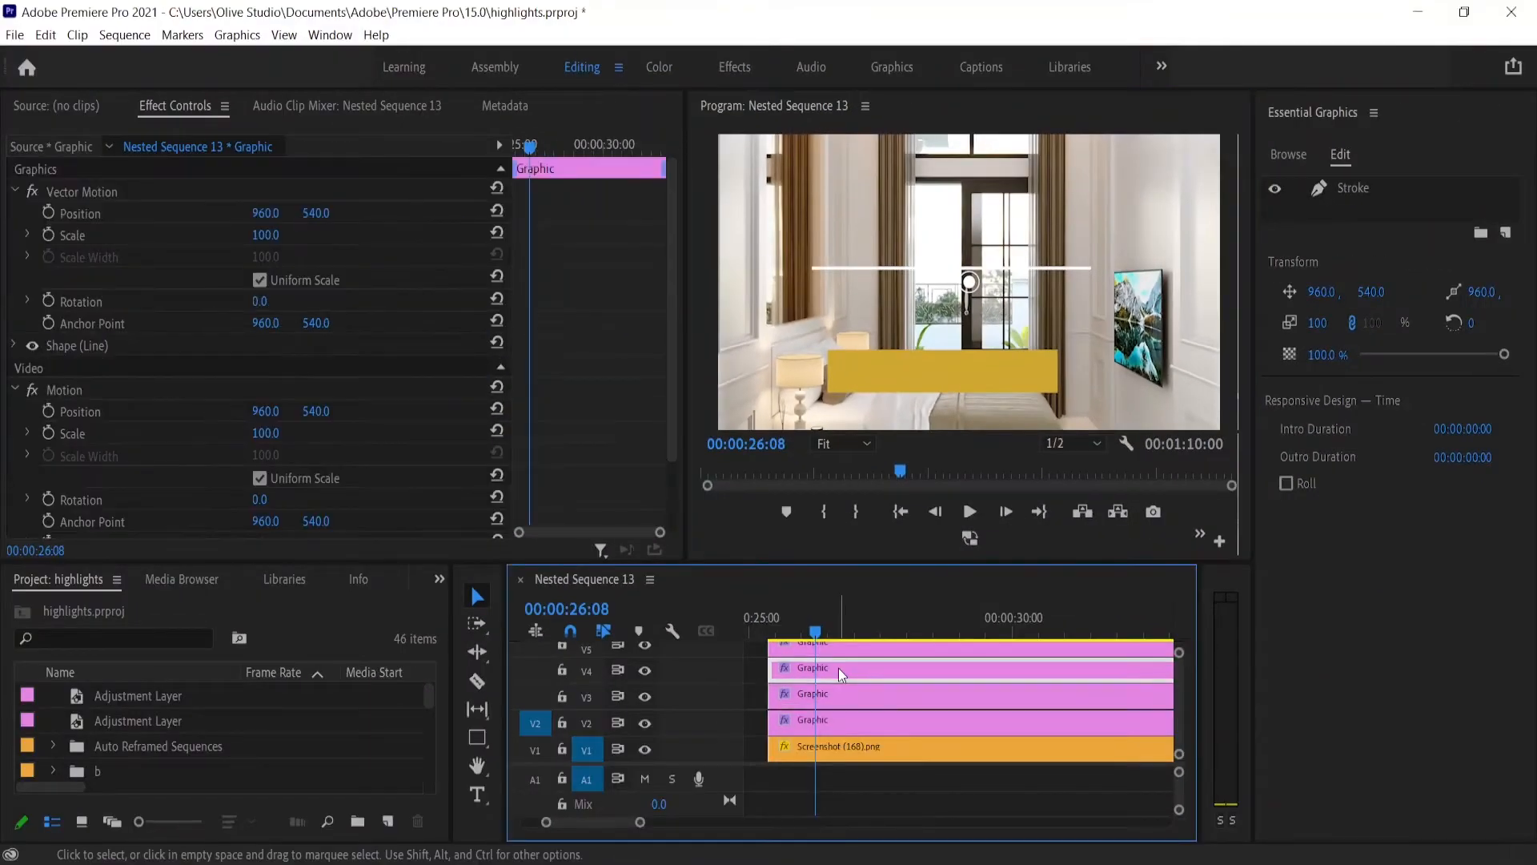
pyautogui.click(1352, 185)
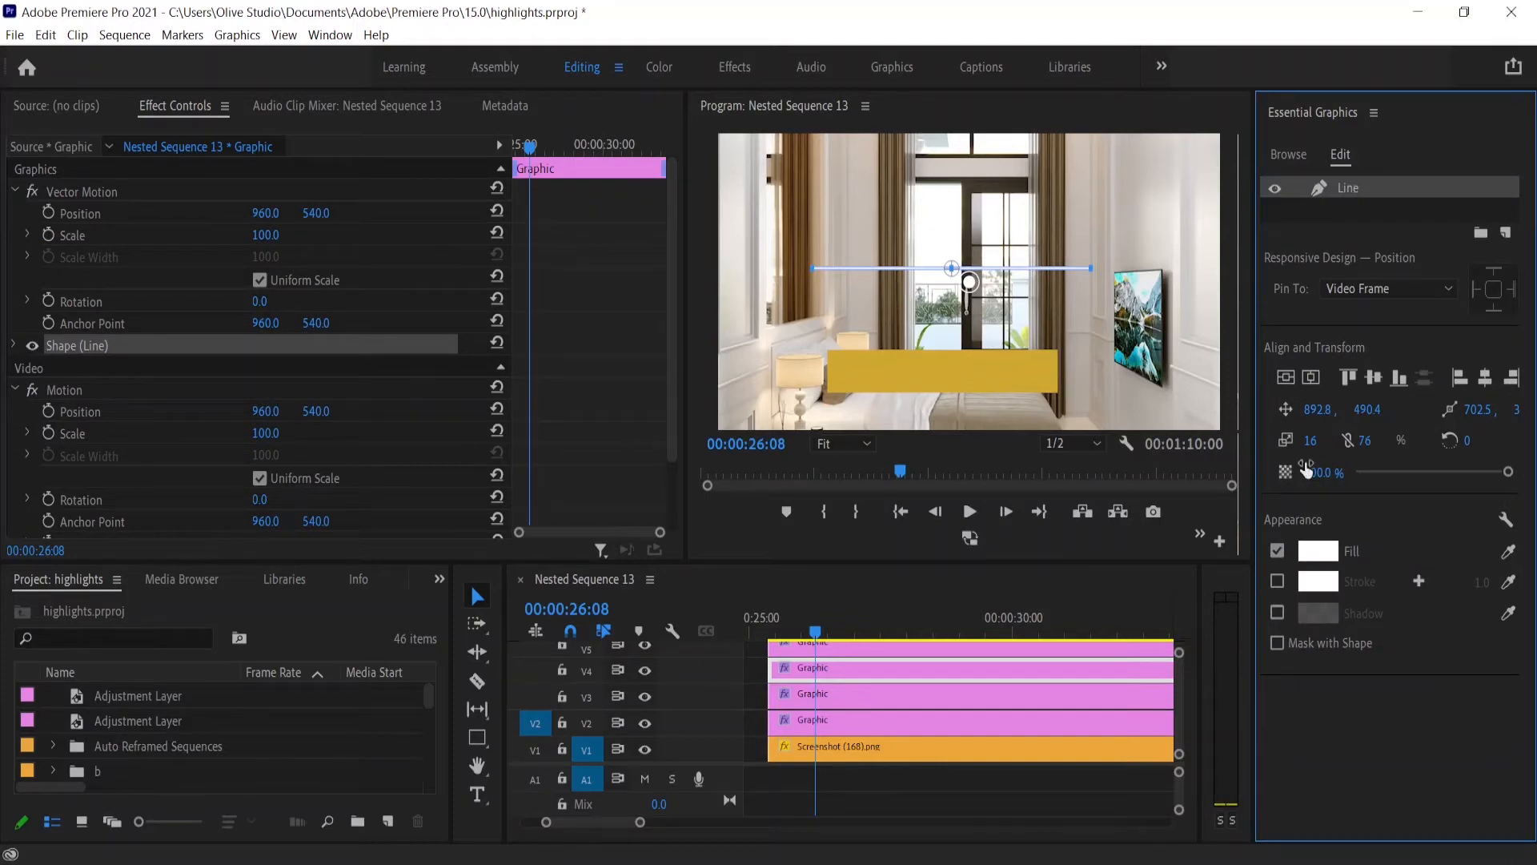
pyautogui.moveTo(1367, 445); pyautogui.dragTo(1357, 446)
pyautogui.moveTo(1462, 435); pyautogui.dragTo(1487, 435)
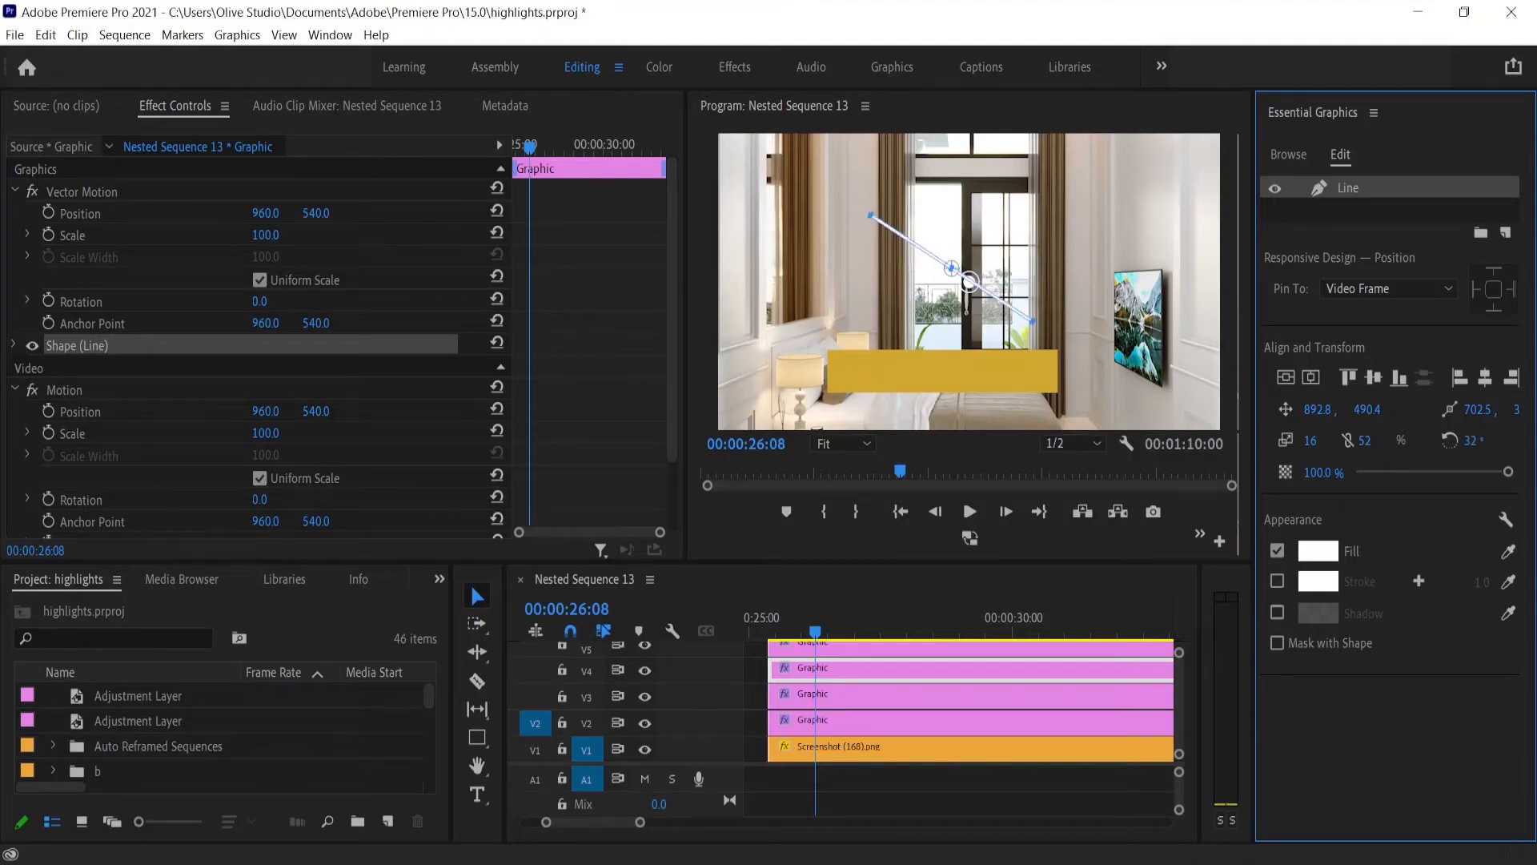
# Step: Position the Line shape at 714.8, 387.4 with a horizontal scale of 40 so its lower end meets the circle
pyautogui.moveTo(1316, 409); pyautogui.dragTo(1272, 409)
pyautogui.moveTo(1368, 409); pyautogui.dragTo(1325, 409)
pyautogui.moveTo(1367, 411); pyautogui.dragTo(1375, 408)
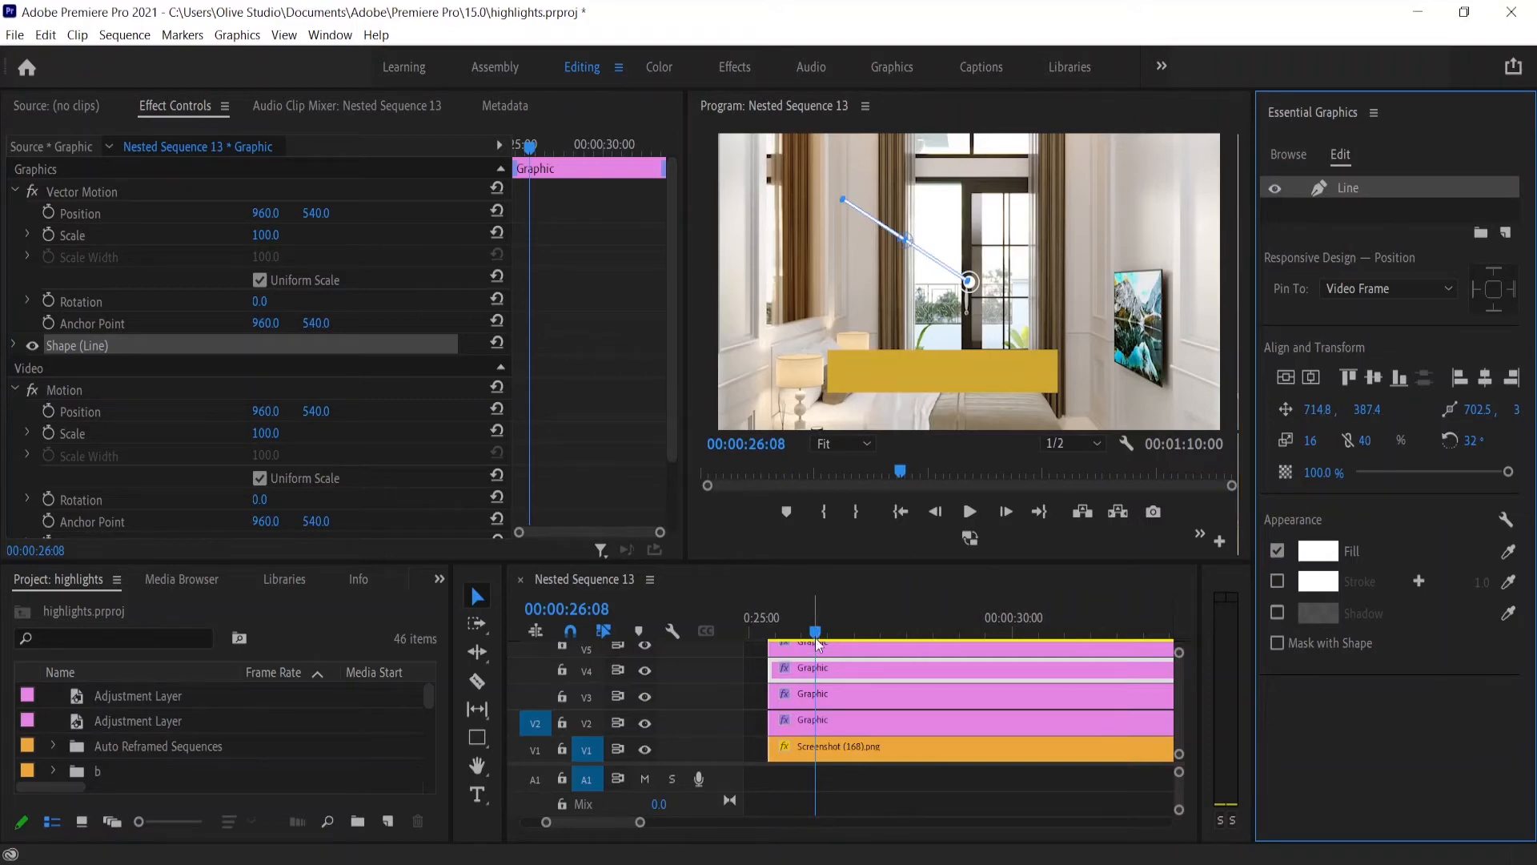
# Step: Move the playhead to the Round shape's last scale keyframe at 00:00:25:21
pyautogui.click(834, 722)
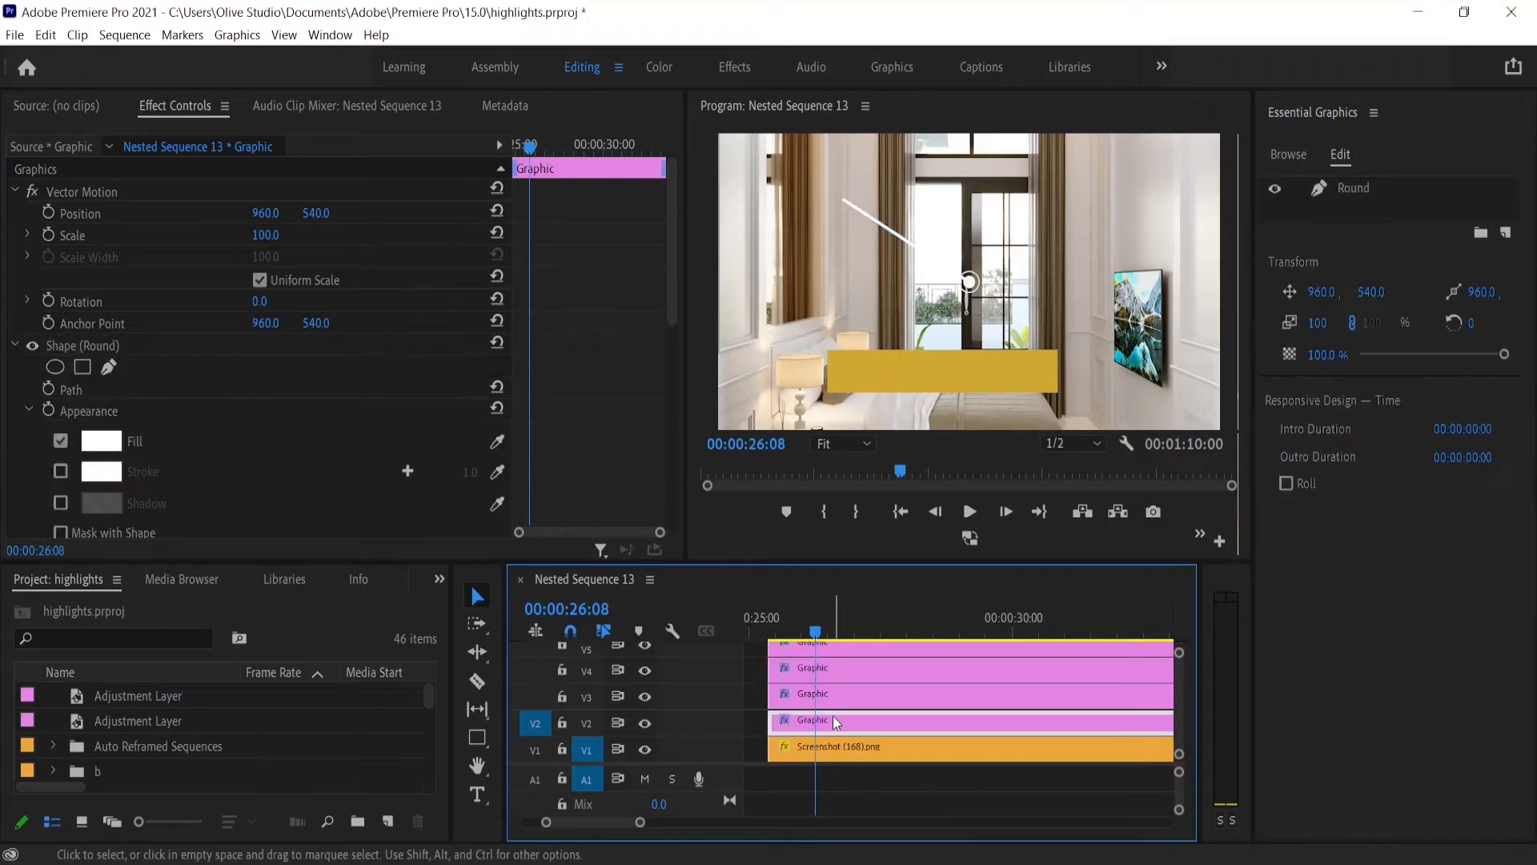
pyautogui.moveTo(671, 254); pyautogui.dragTo(670, 386)
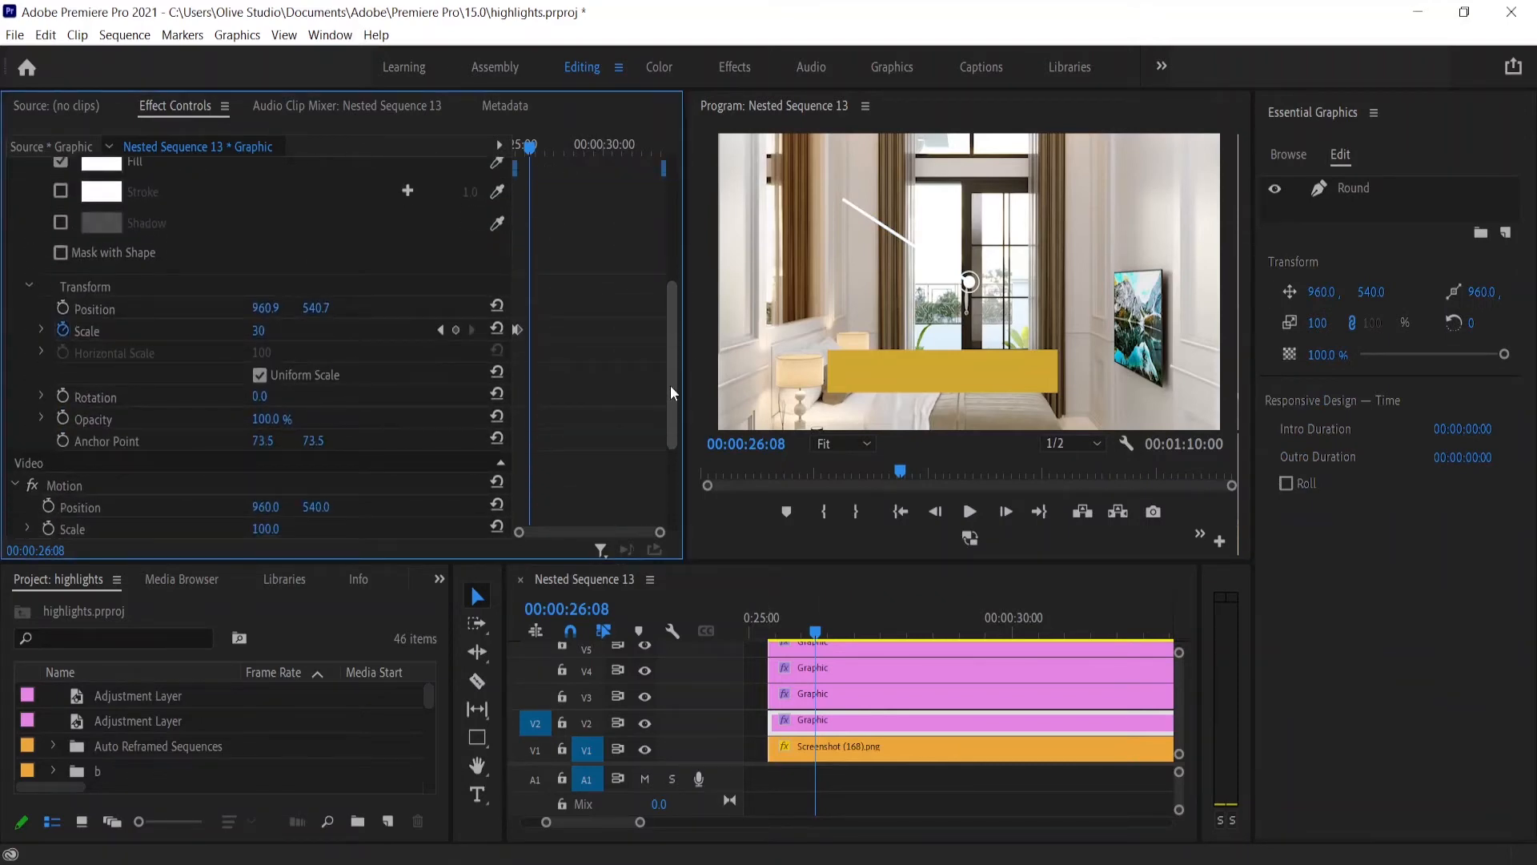
pyautogui.click(441, 330)
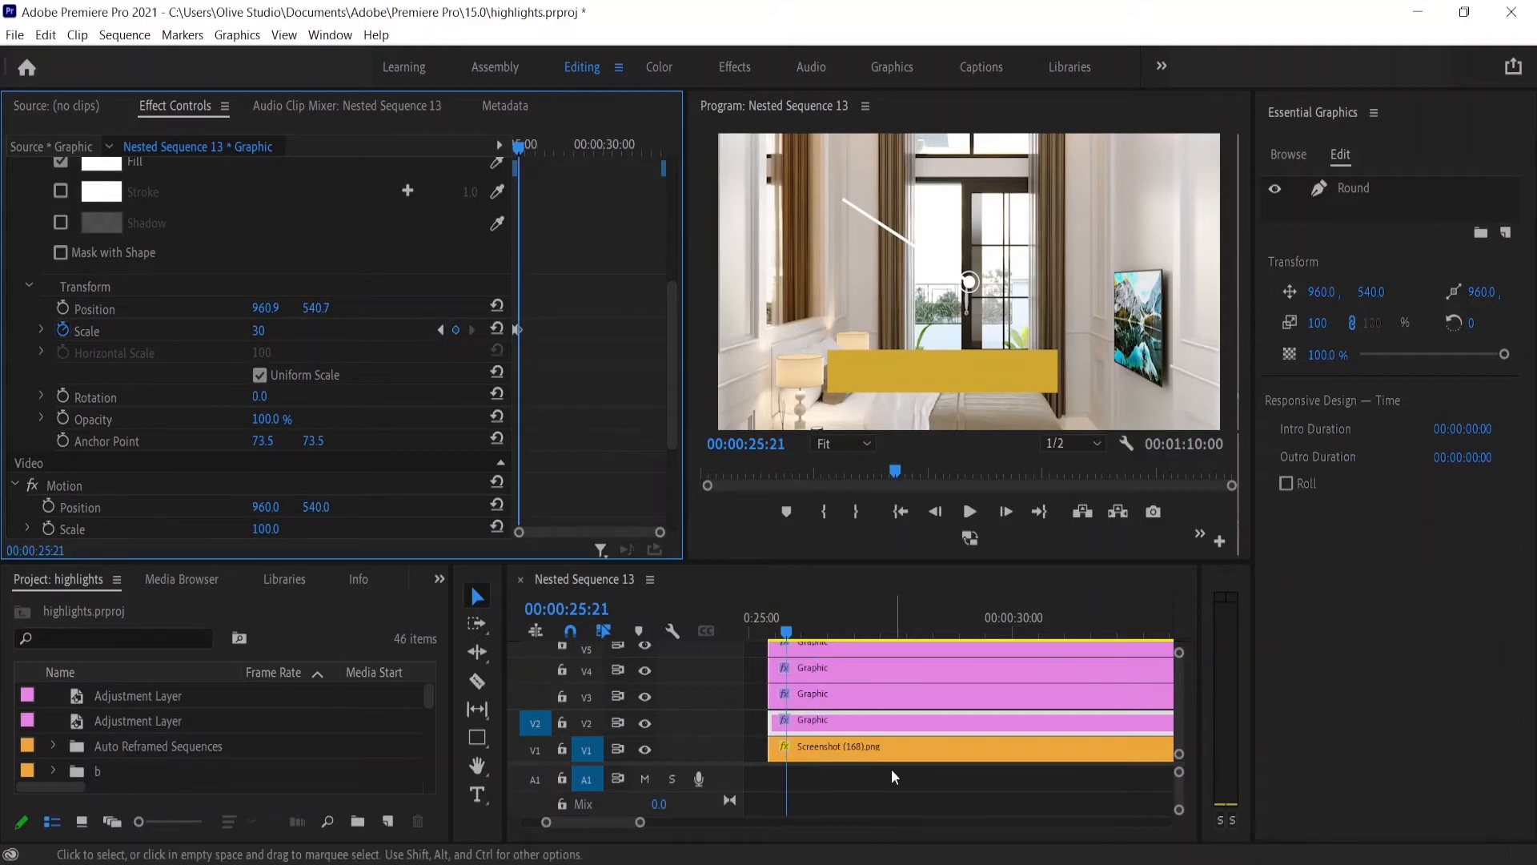
# Step: Start keyframing the Line graphic's Vector Motion scale at 00:00:25:21 with a value of 0
pyautogui.click(814, 674)
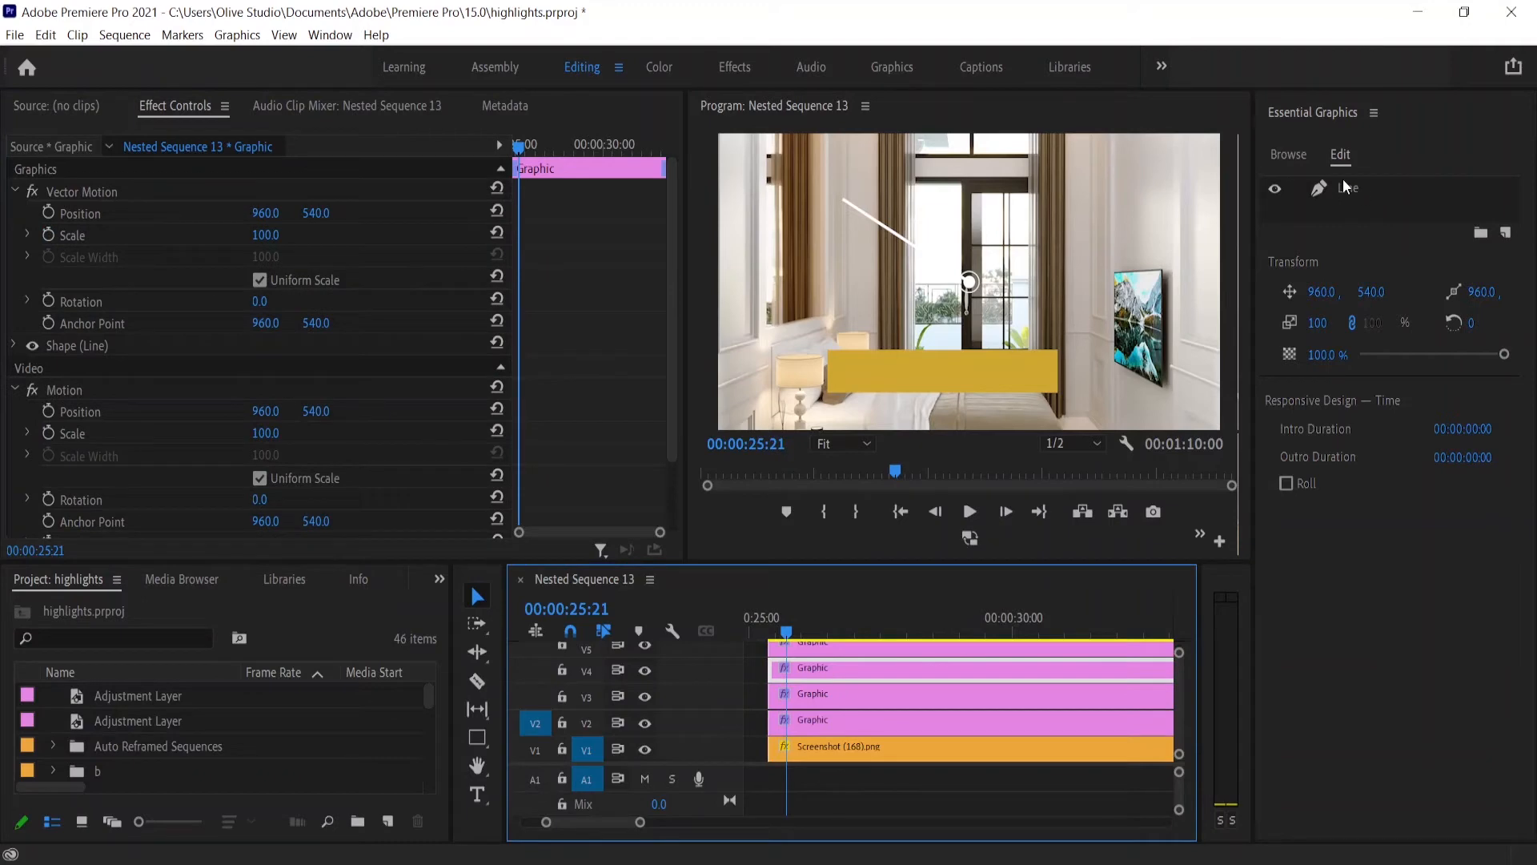
pyautogui.click(1342, 187)
pyautogui.moveTo(674, 191); pyautogui.dragTo(676, 150)
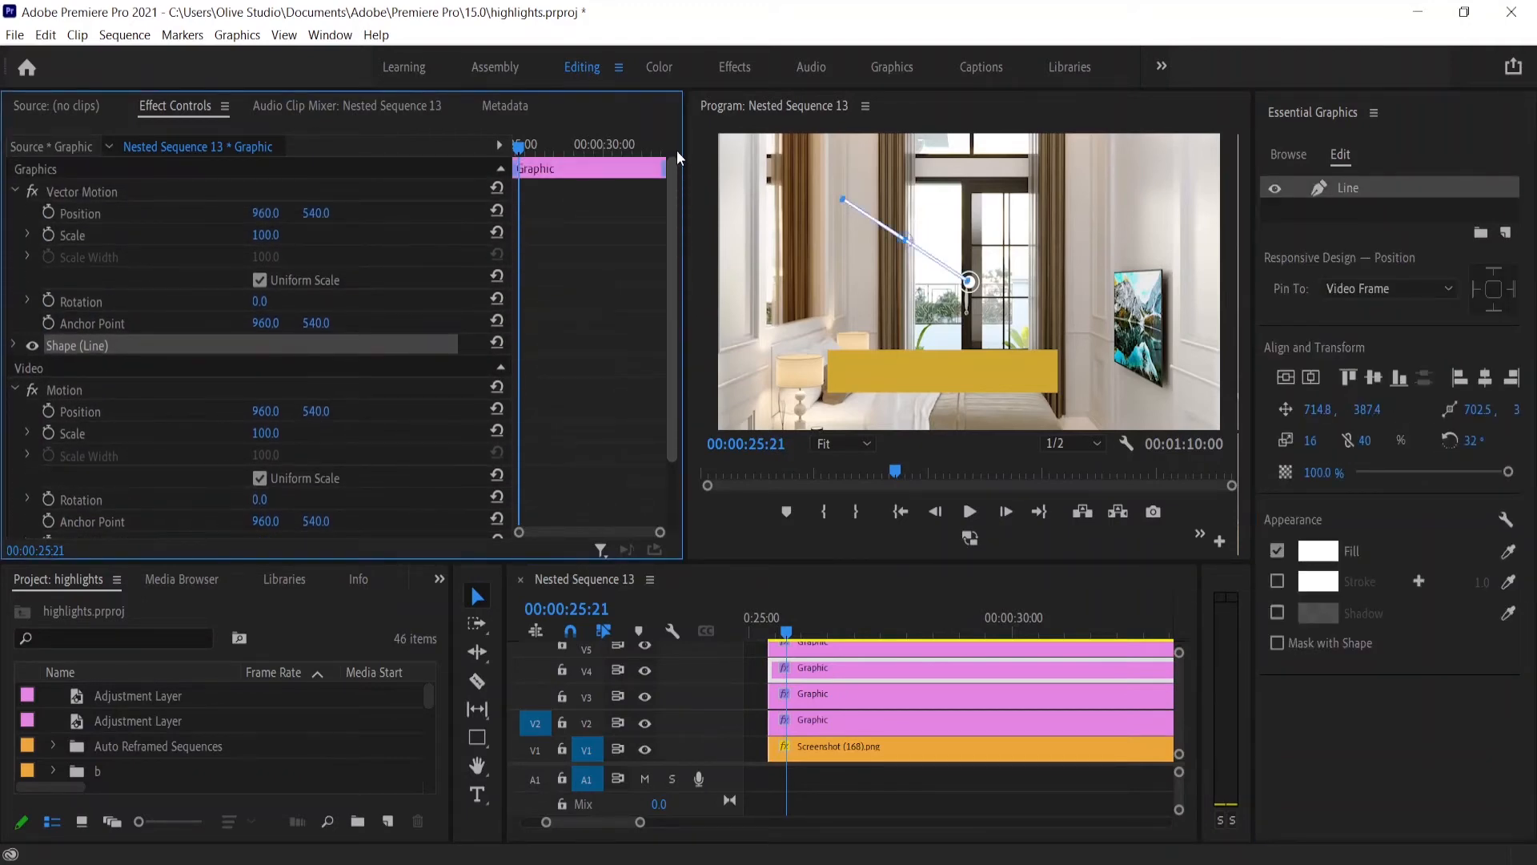
pyautogui.click(48, 236)
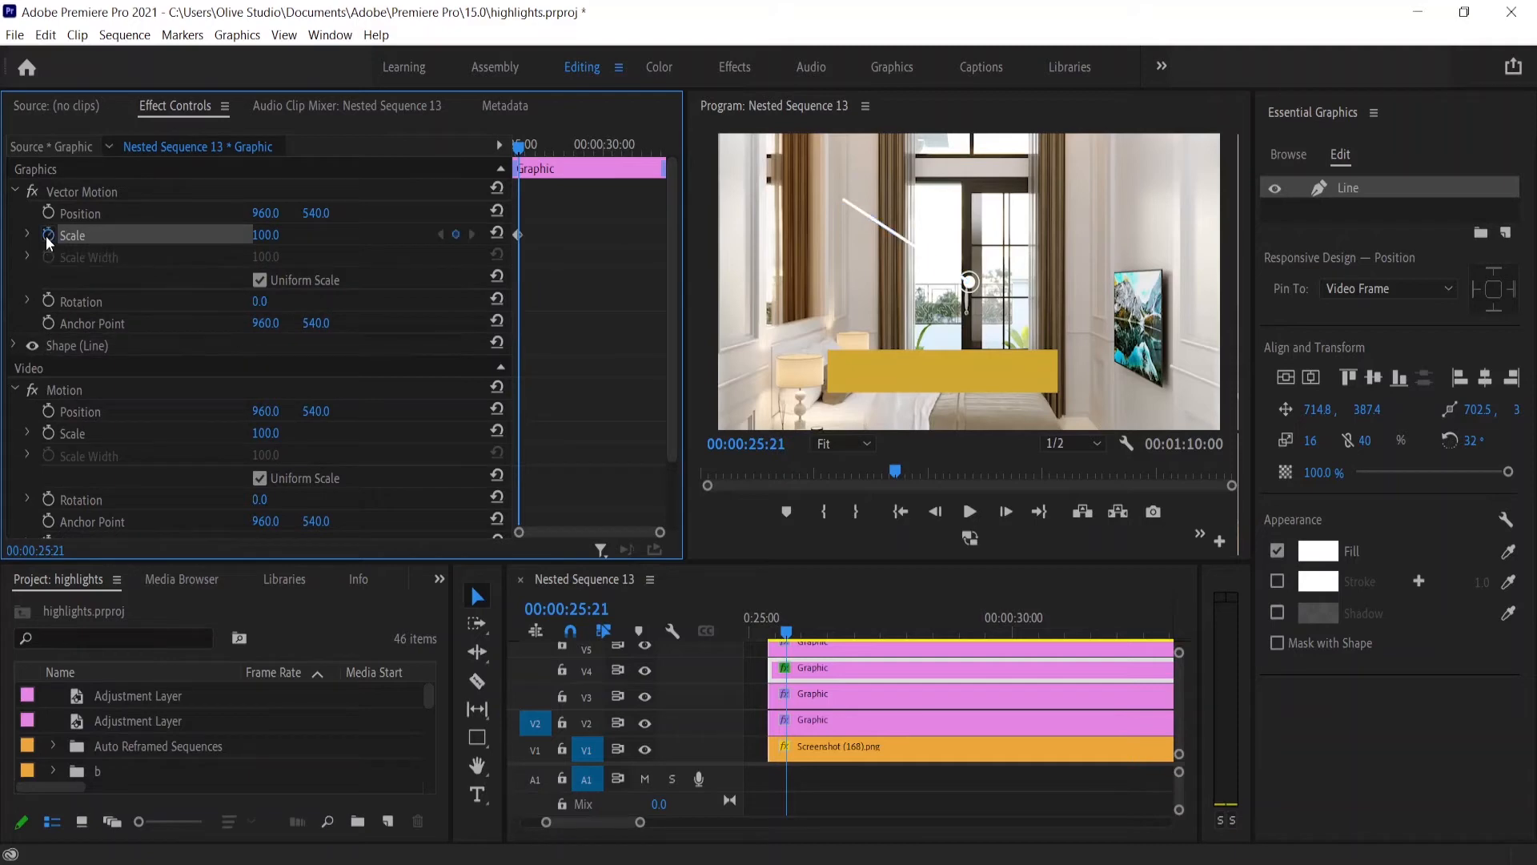
pyautogui.click(280, 231)
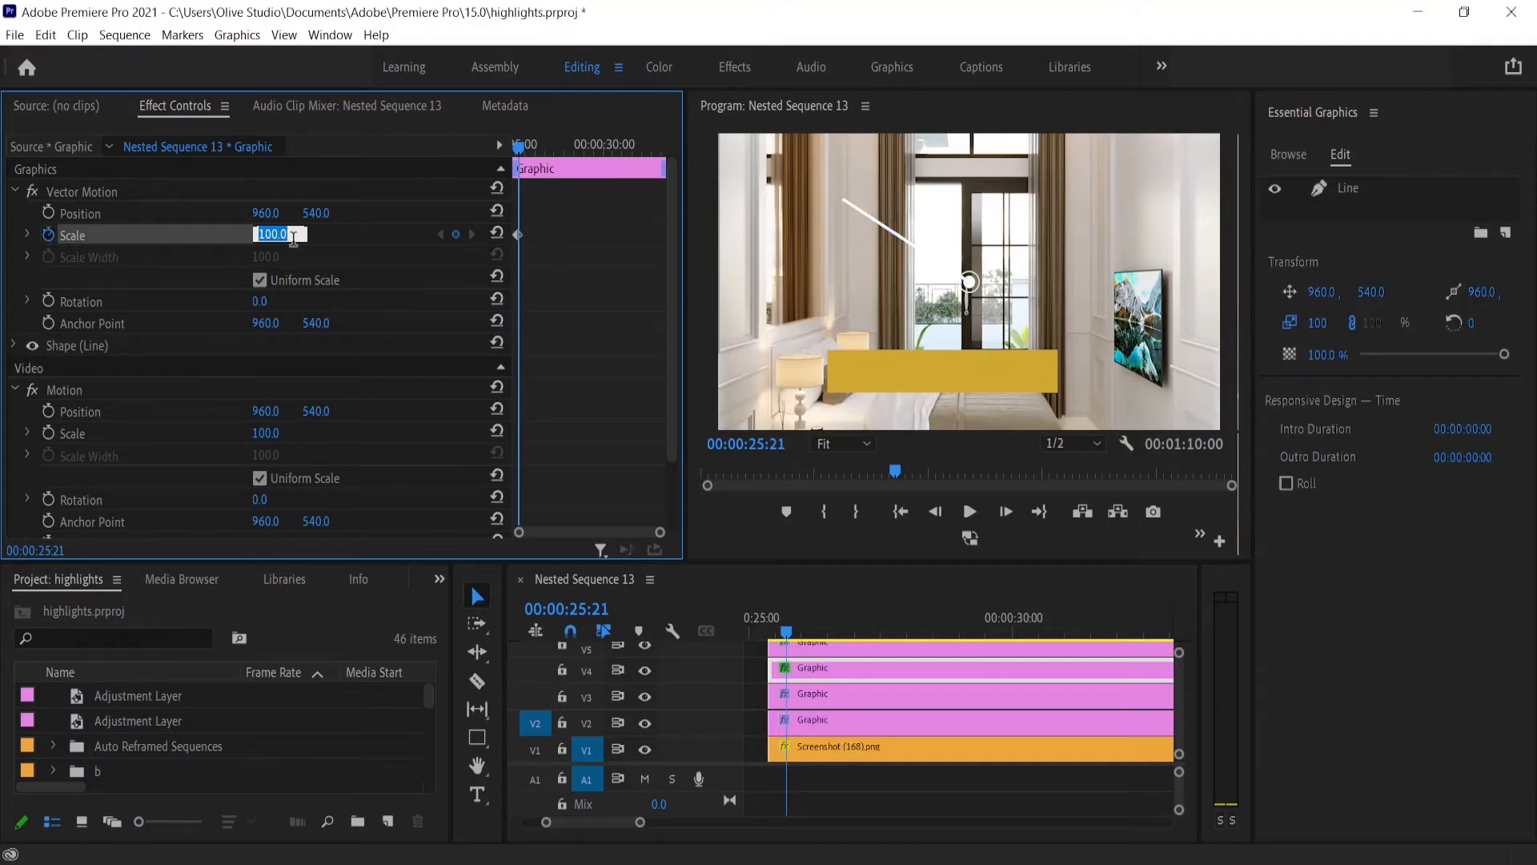
pyautogui.write('0')
pyautogui.press('Return')
# Step: Advance ten frames to 00:00:26:01 and add a Vector Motion scale keyframe of 100 to the Line graphic
pyautogui.click(366, 238)
pyautogui.hotkey('shift', 'Right')
pyautogui.hotkey('shift', 'Right')
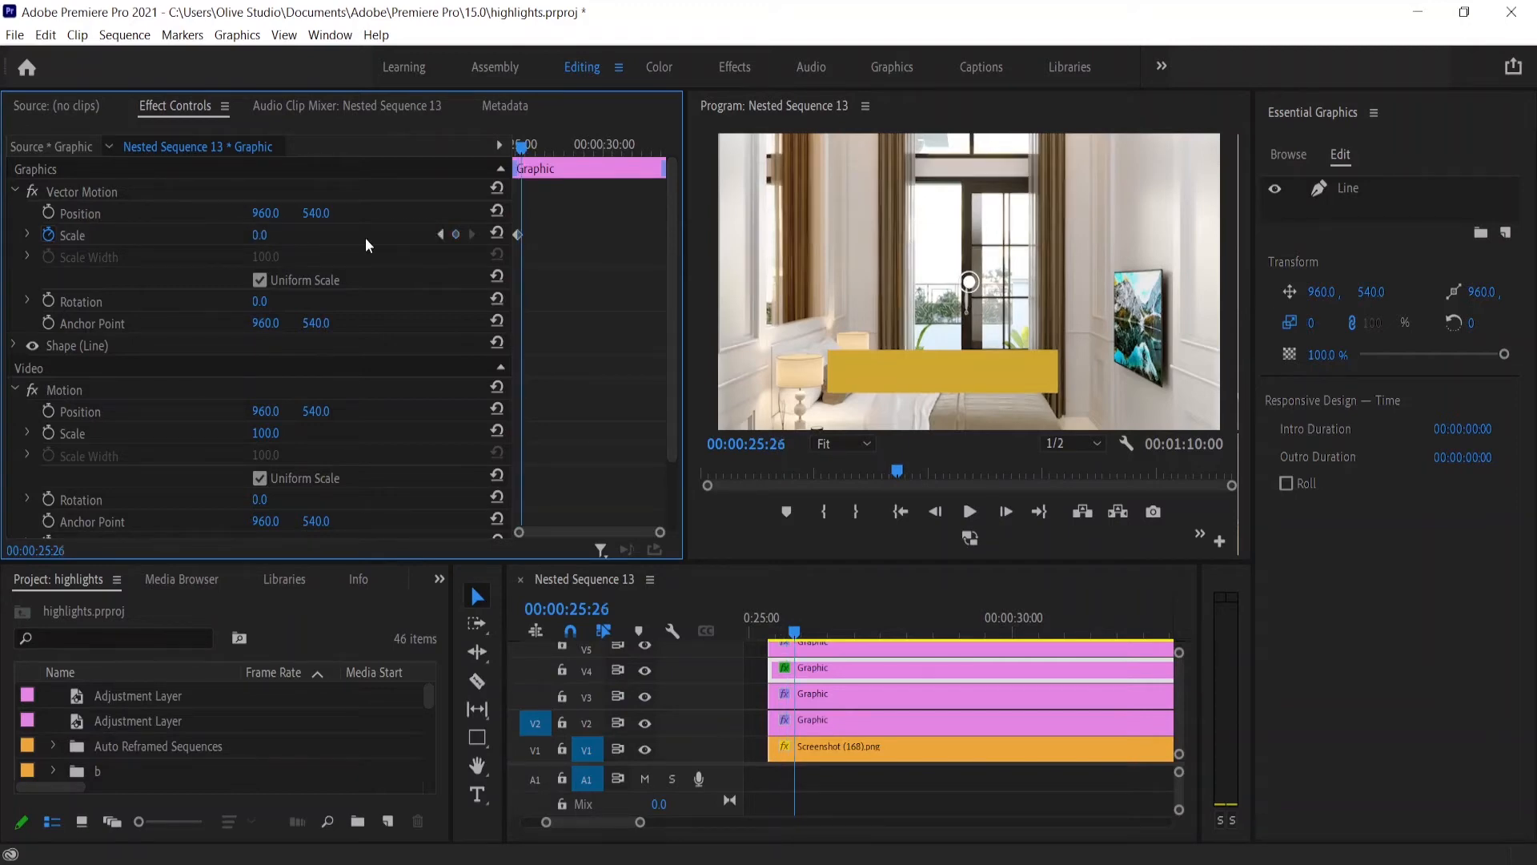
pyautogui.click(261, 235)
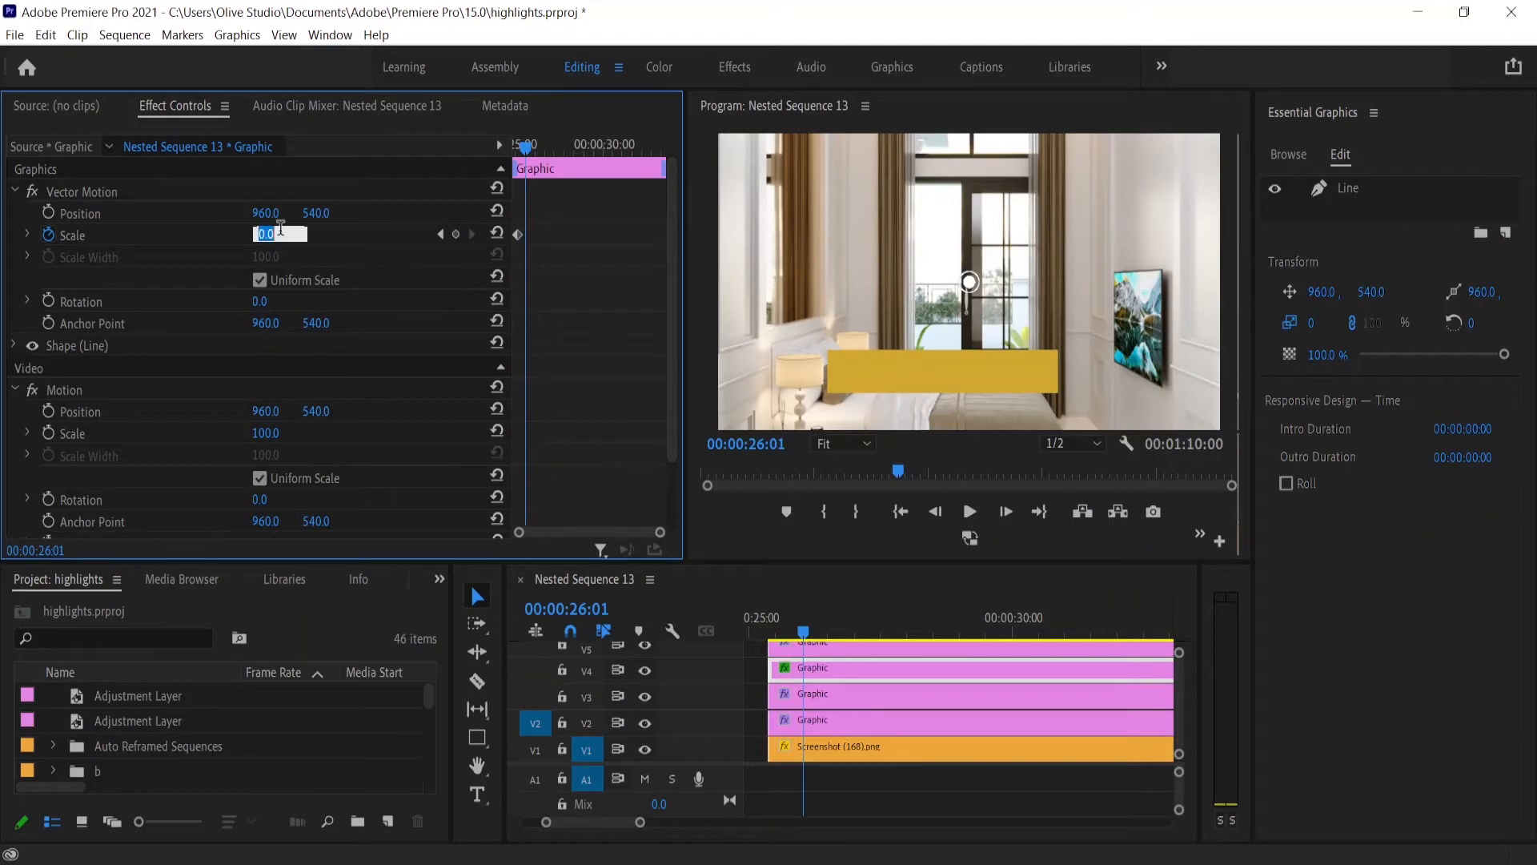
pyautogui.write('1')
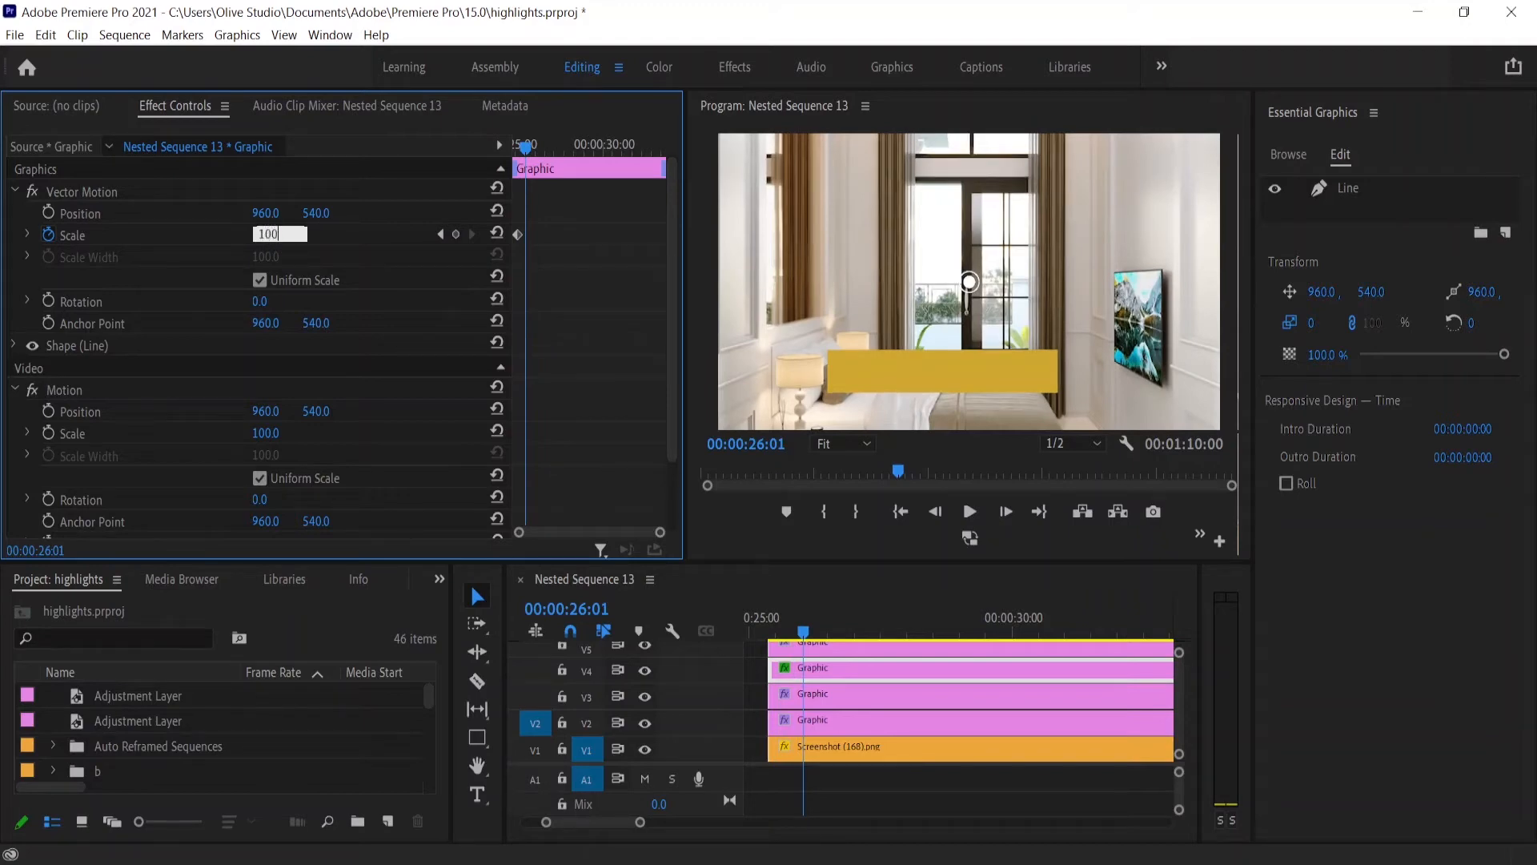
pyautogui.press('Return')
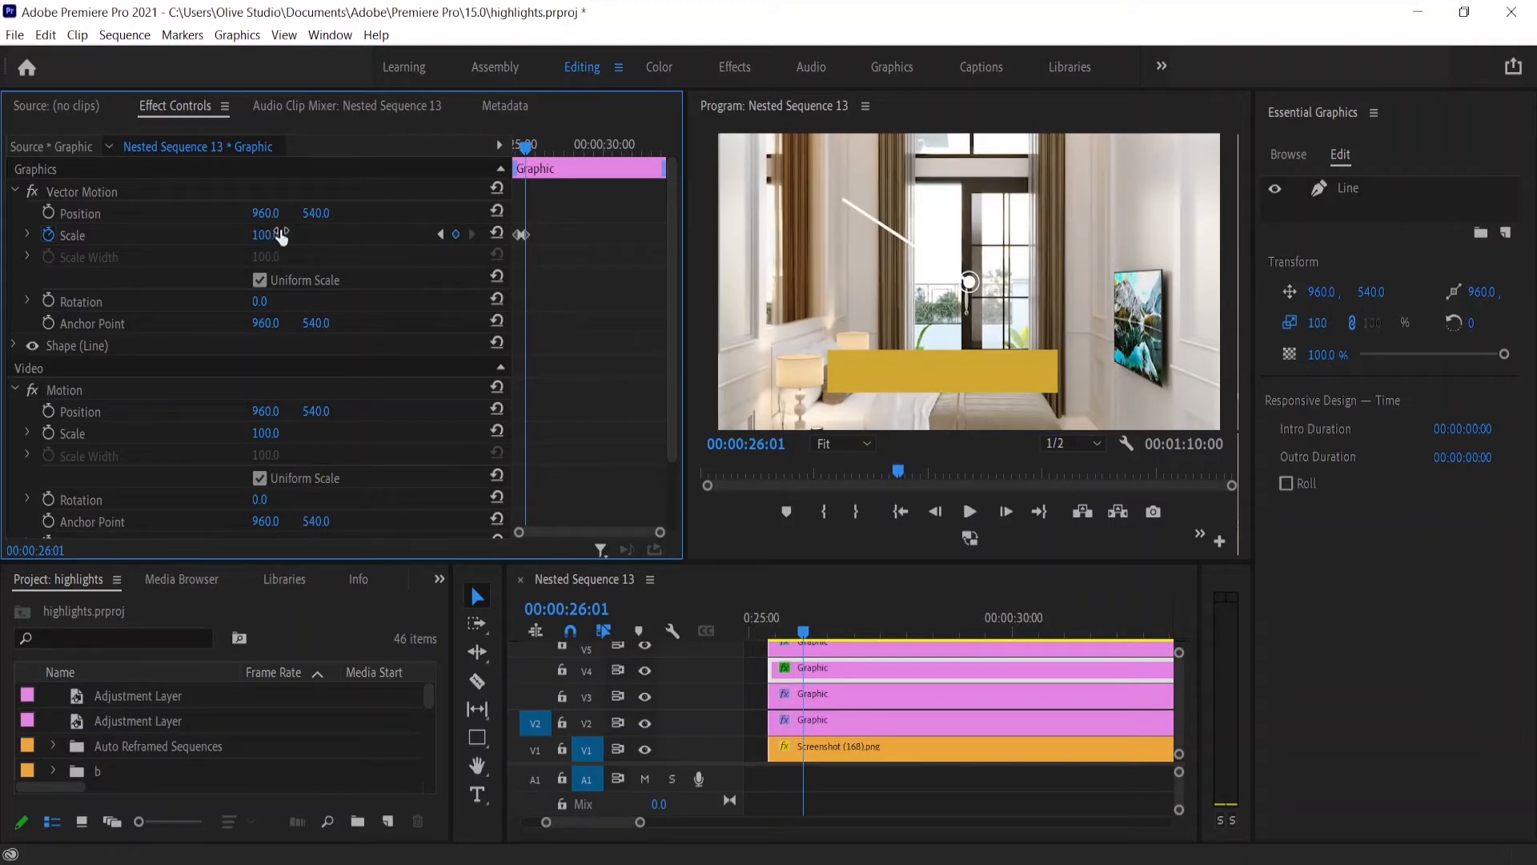
# Step: Play the animation twice from near the clip start to check how the line grows out of the circle
pyautogui.moveTo(534, 152); pyautogui.dragTo(508, 152)
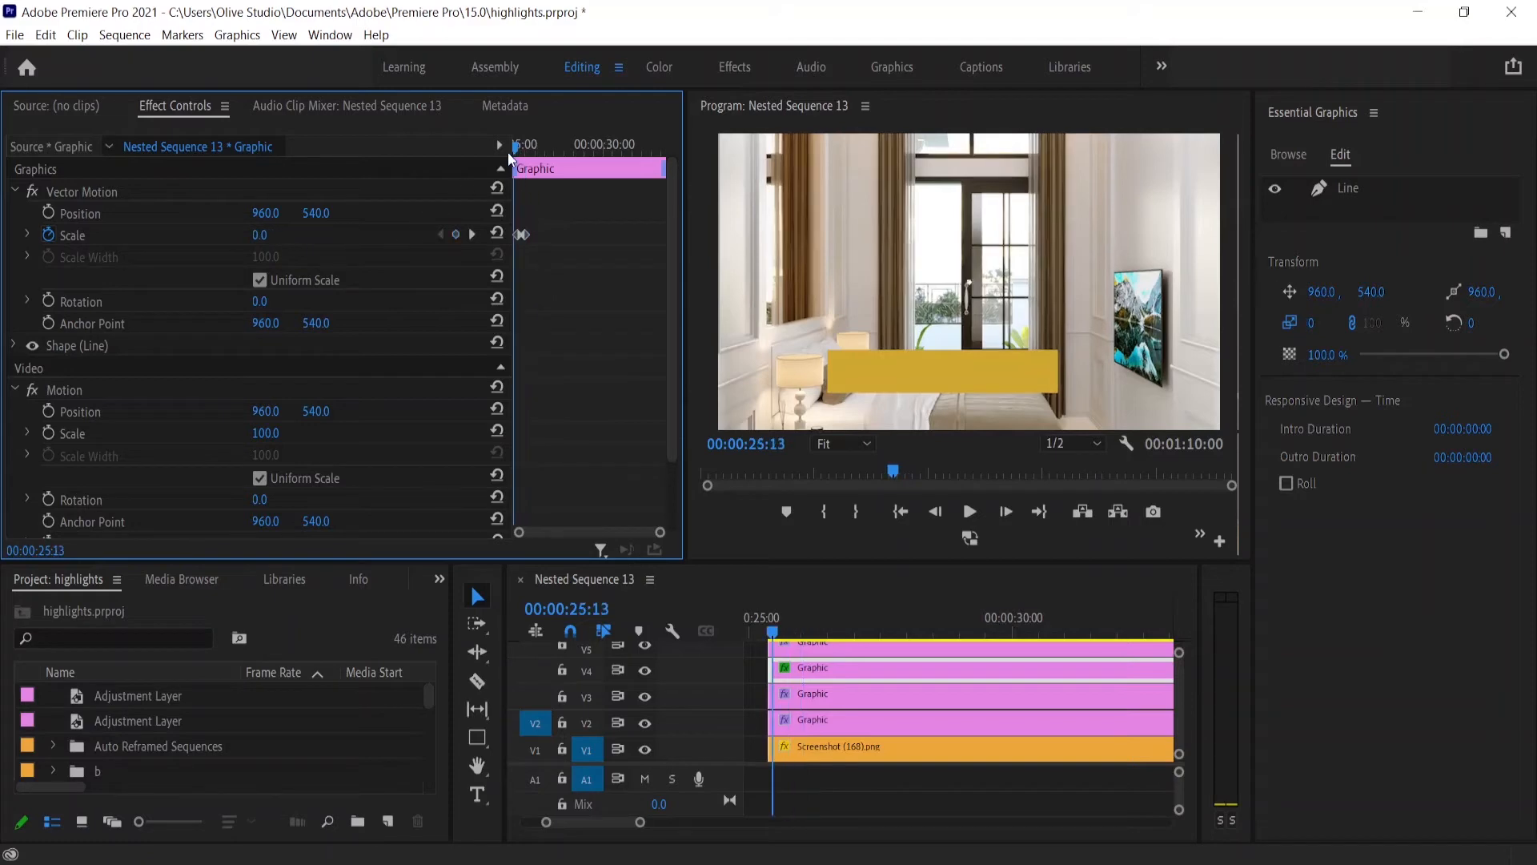
pyautogui.press('space')
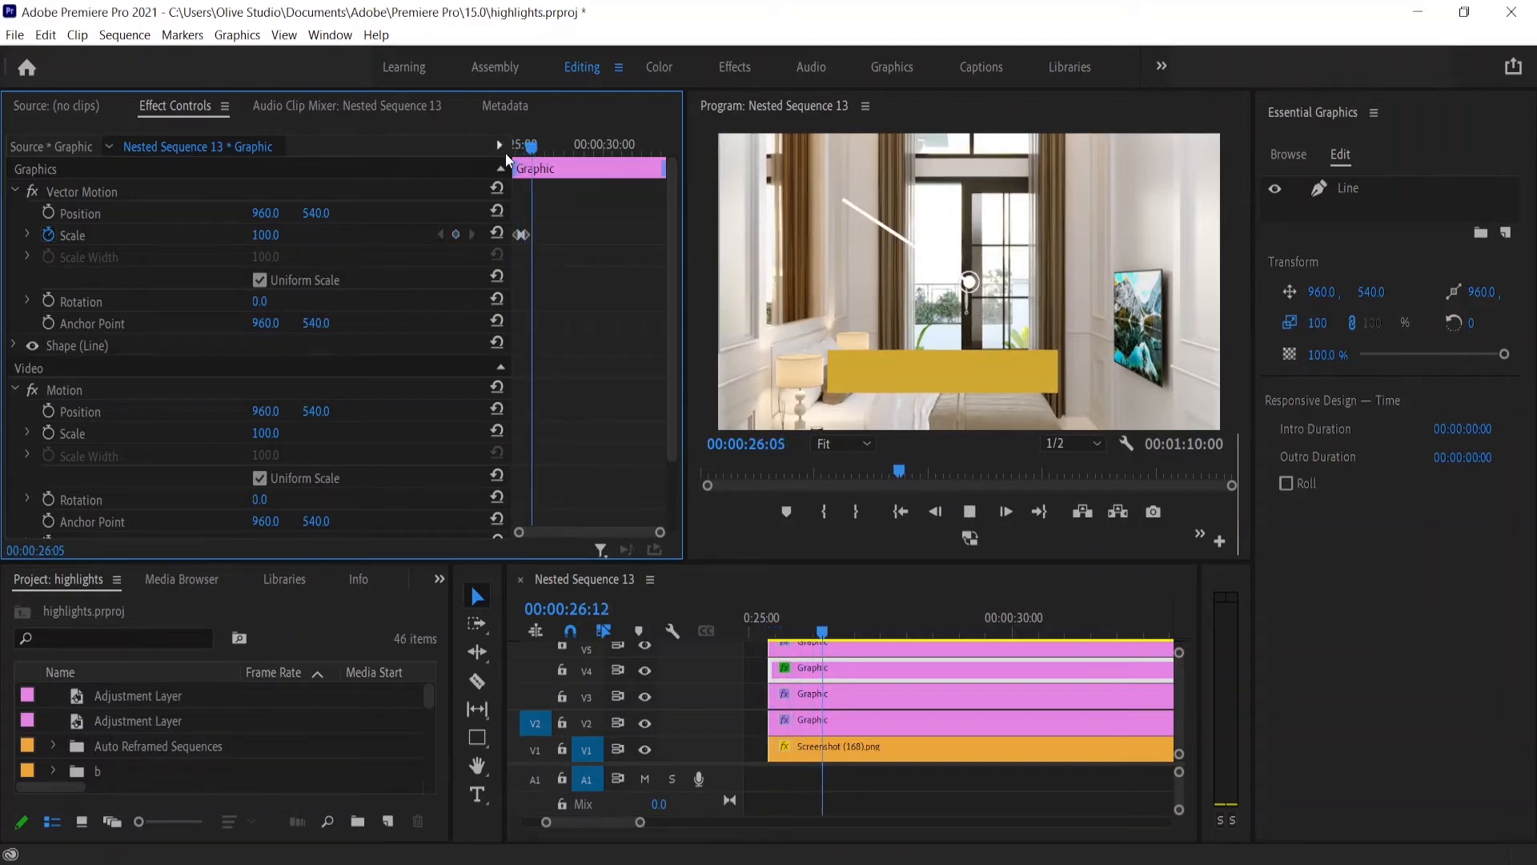
pyautogui.press('space')
pyautogui.moveTo(563, 148); pyautogui.dragTo(501, 151)
pyautogui.press('space')
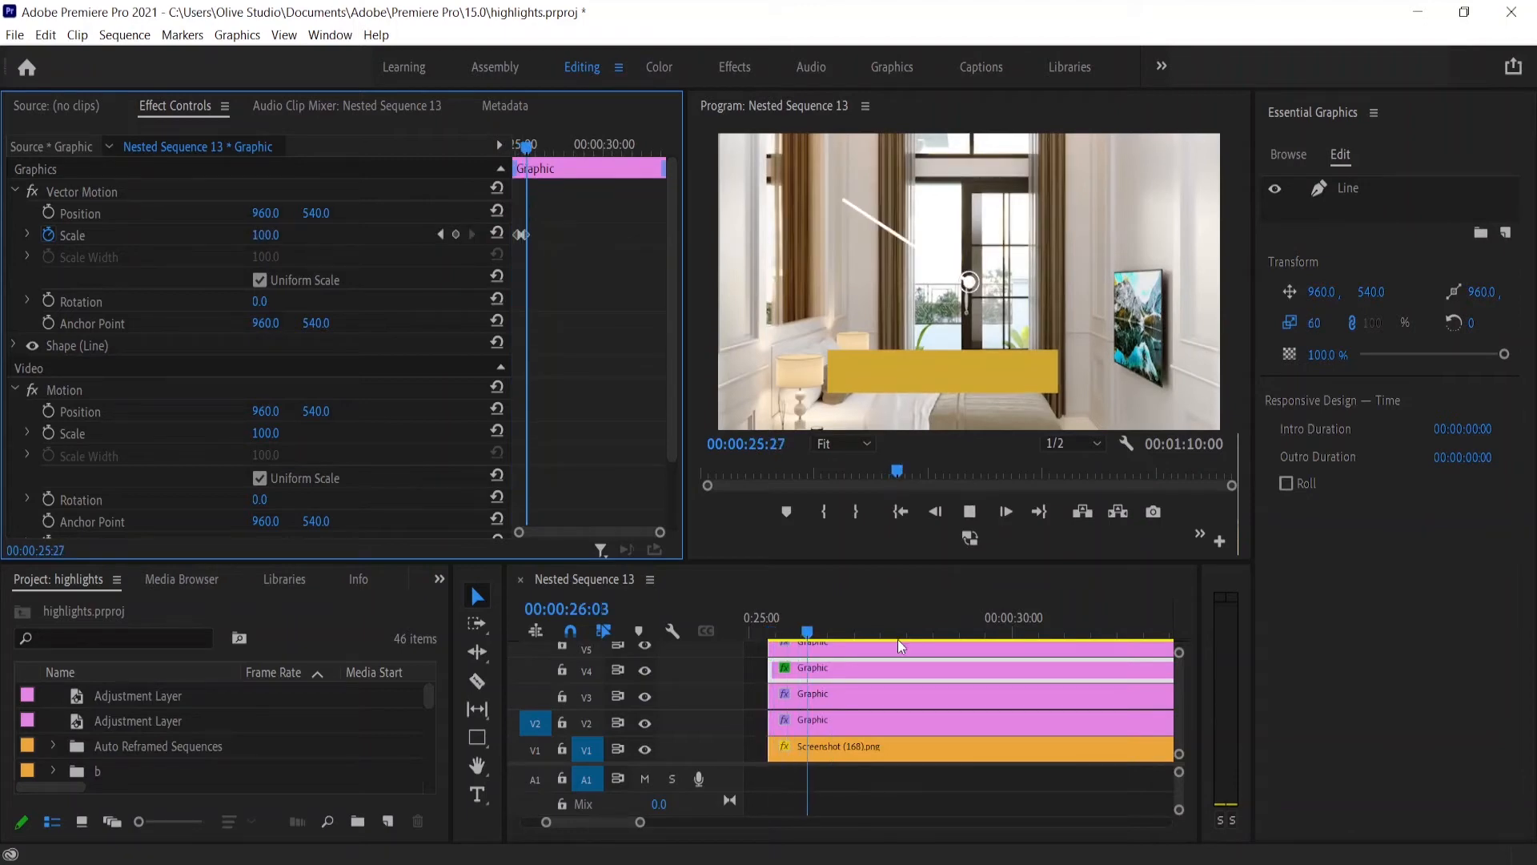
pyautogui.press('space')
# Step: Step between the Line graphic's two scale keyframes and stop on the last one at 00:00:26:01
pyautogui.moveTo(528, 151); pyautogui.dragTo(566, 150)
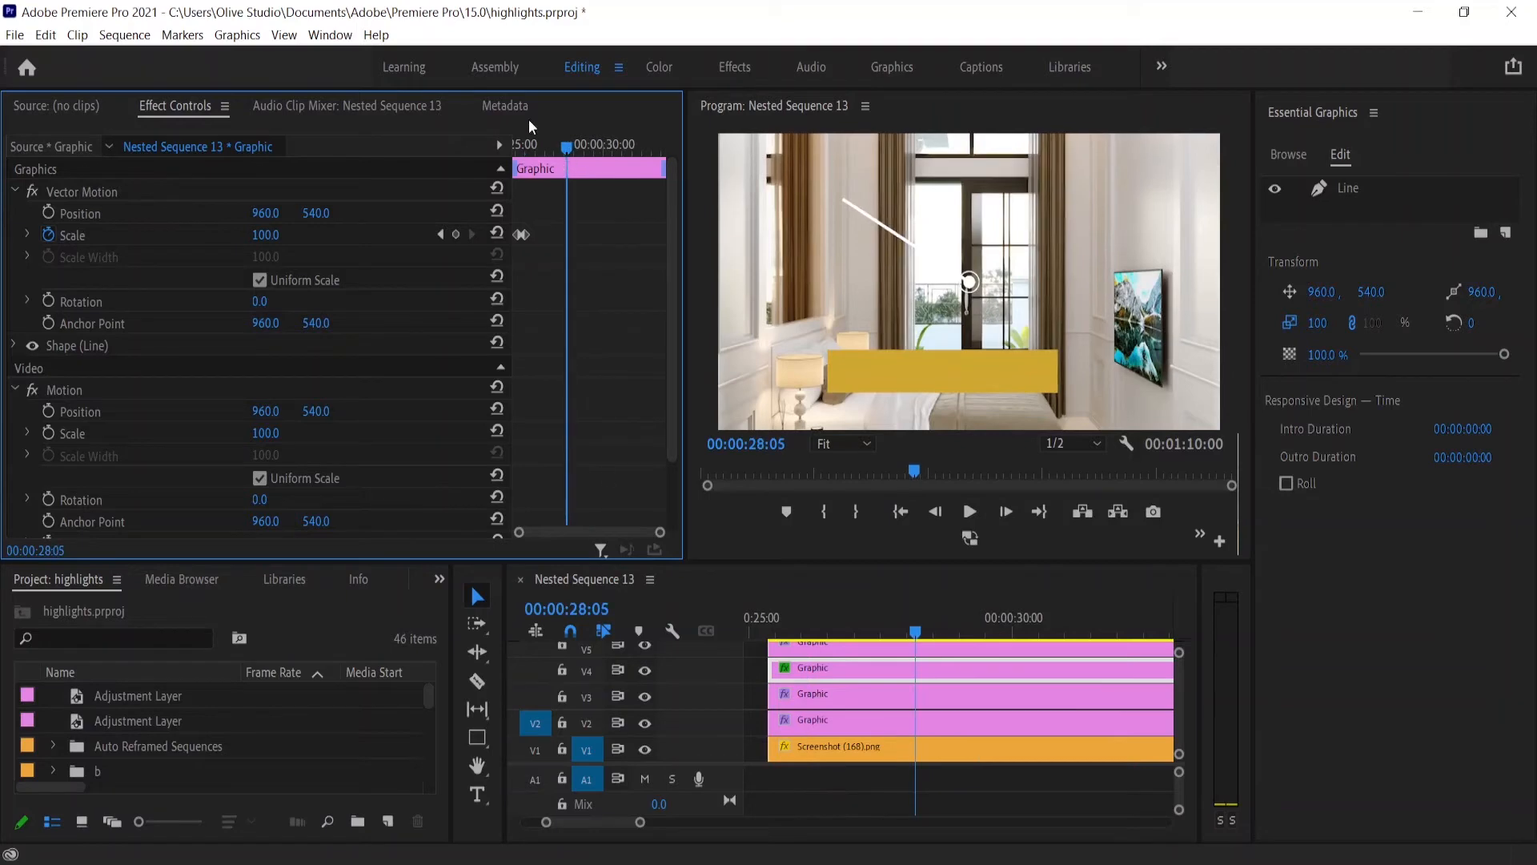
pyautogui.moveTo(520, 533); pyautogui.dragTo(539, 535)
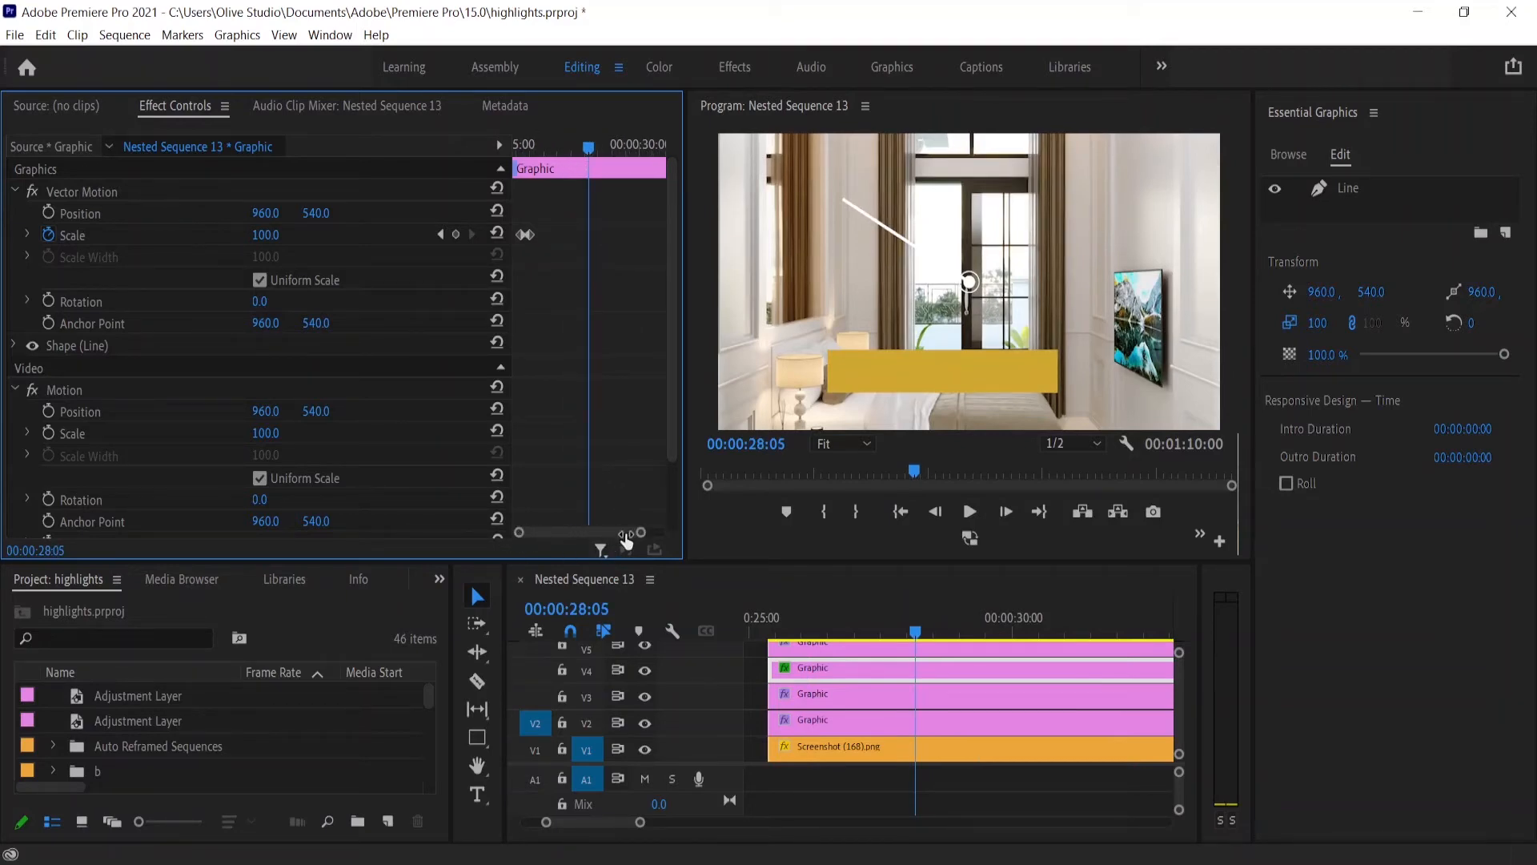
pyautogui.click(442, 234)
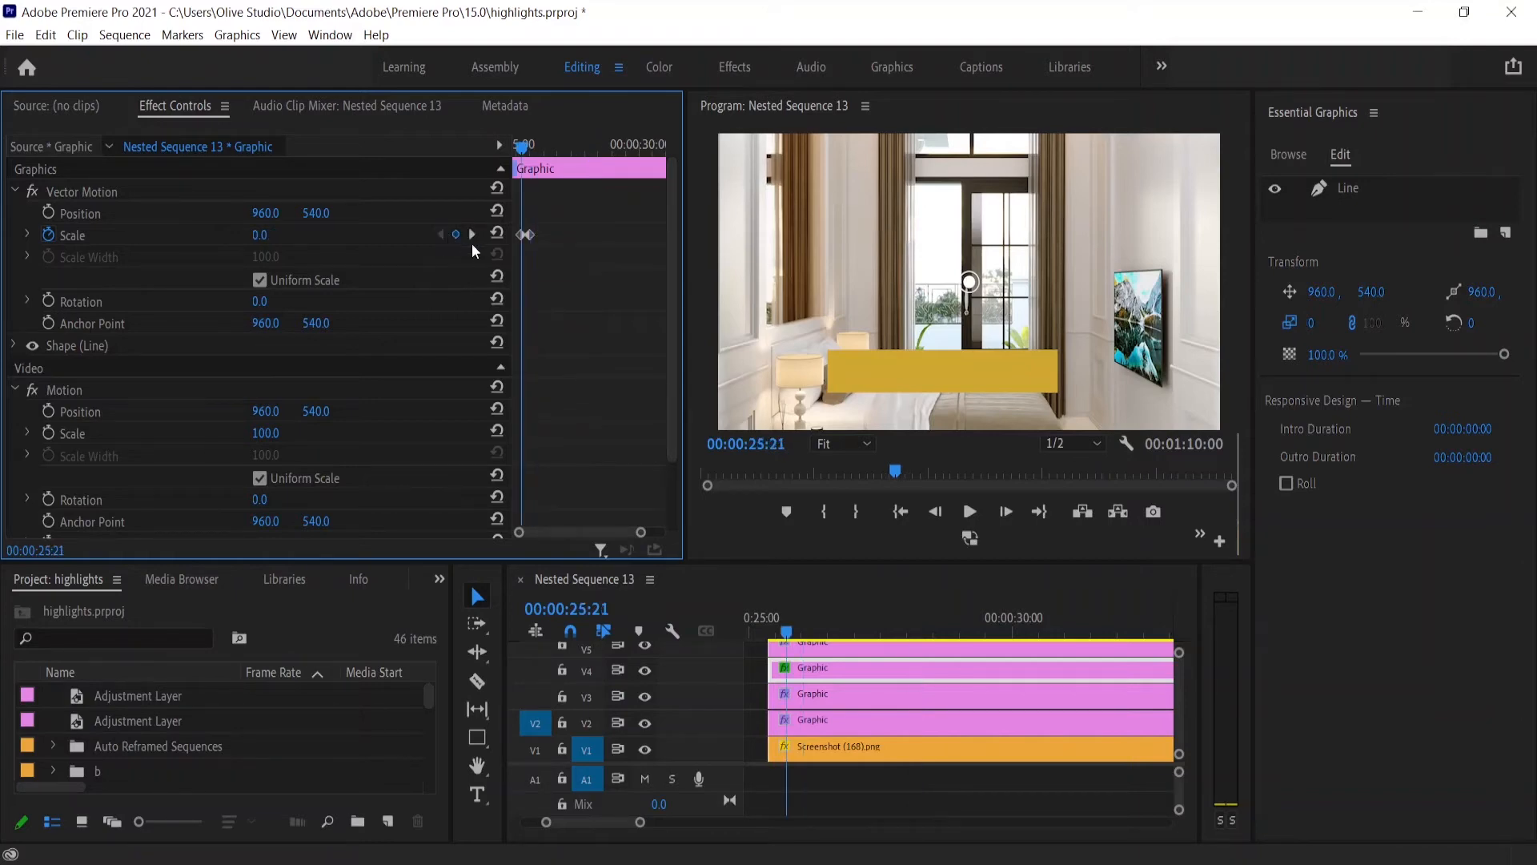
pyautogui.click(473, 237)
pyautogui.click(442, 233)
pyautogui.click(471, 234)
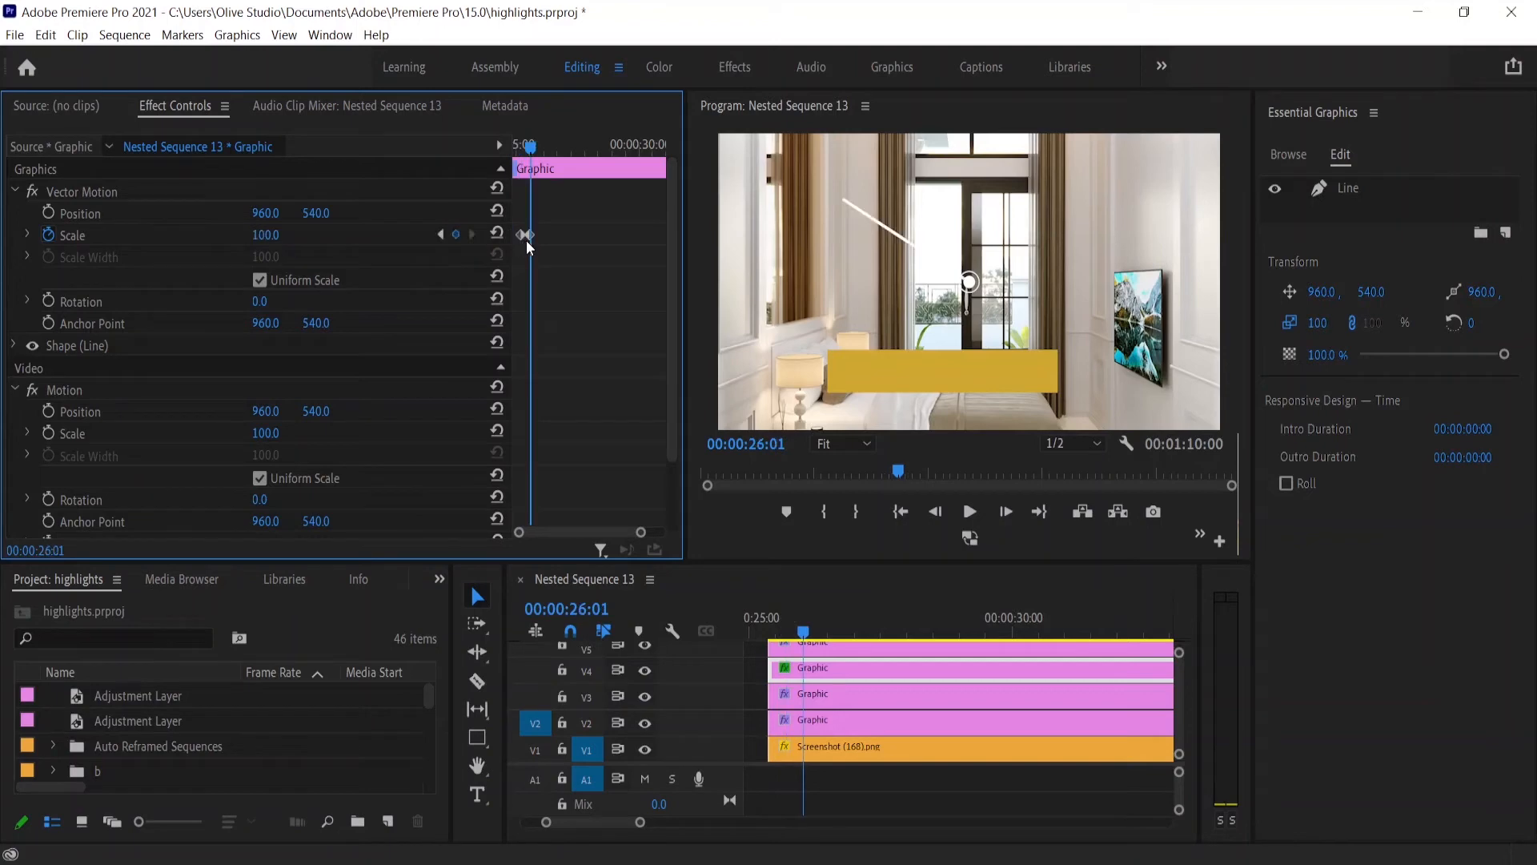
# Step: Move the yellow Square shape to about 800, 157 above the line's upper end and set its horizontal scale to 50
pyautogui.click(826, 647)
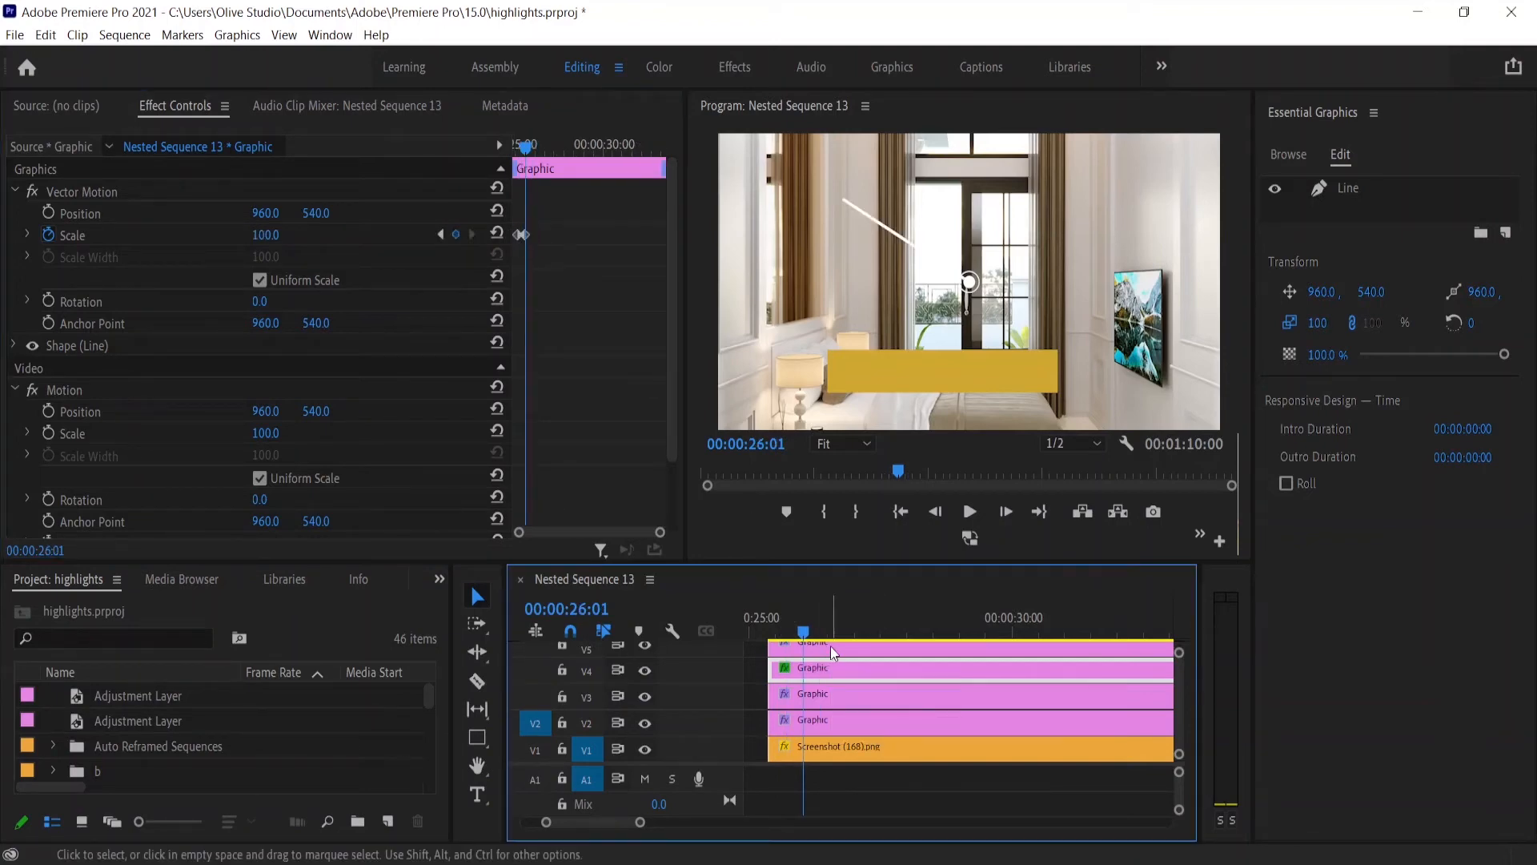
pyautogui.click(829, 646)
pyautogui.click(1352, 187)
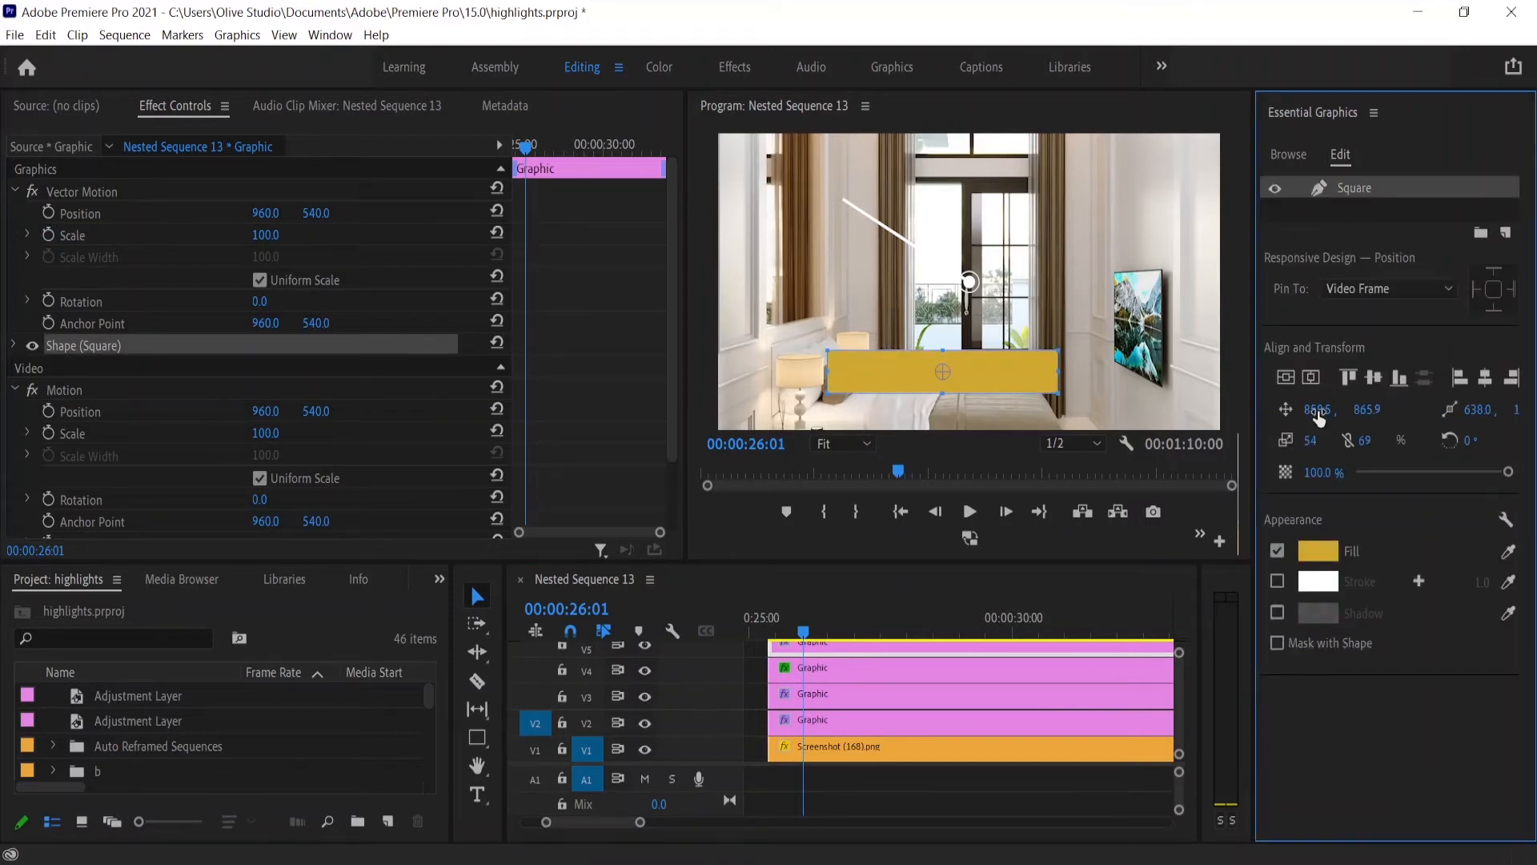
pyautogui.moveTo(1317, 415); pyautogui.dragTo(1212, 414)
pyautogui.moveTo(1366, 414); pyautogui.dragTo(796, 413)
pyautogui.moveTo(1369, 446); pyautogui.dragTo(1375, 414)
pyautogui.moveTo(1367, 413); pyautogui.dragTo(1360, 413)
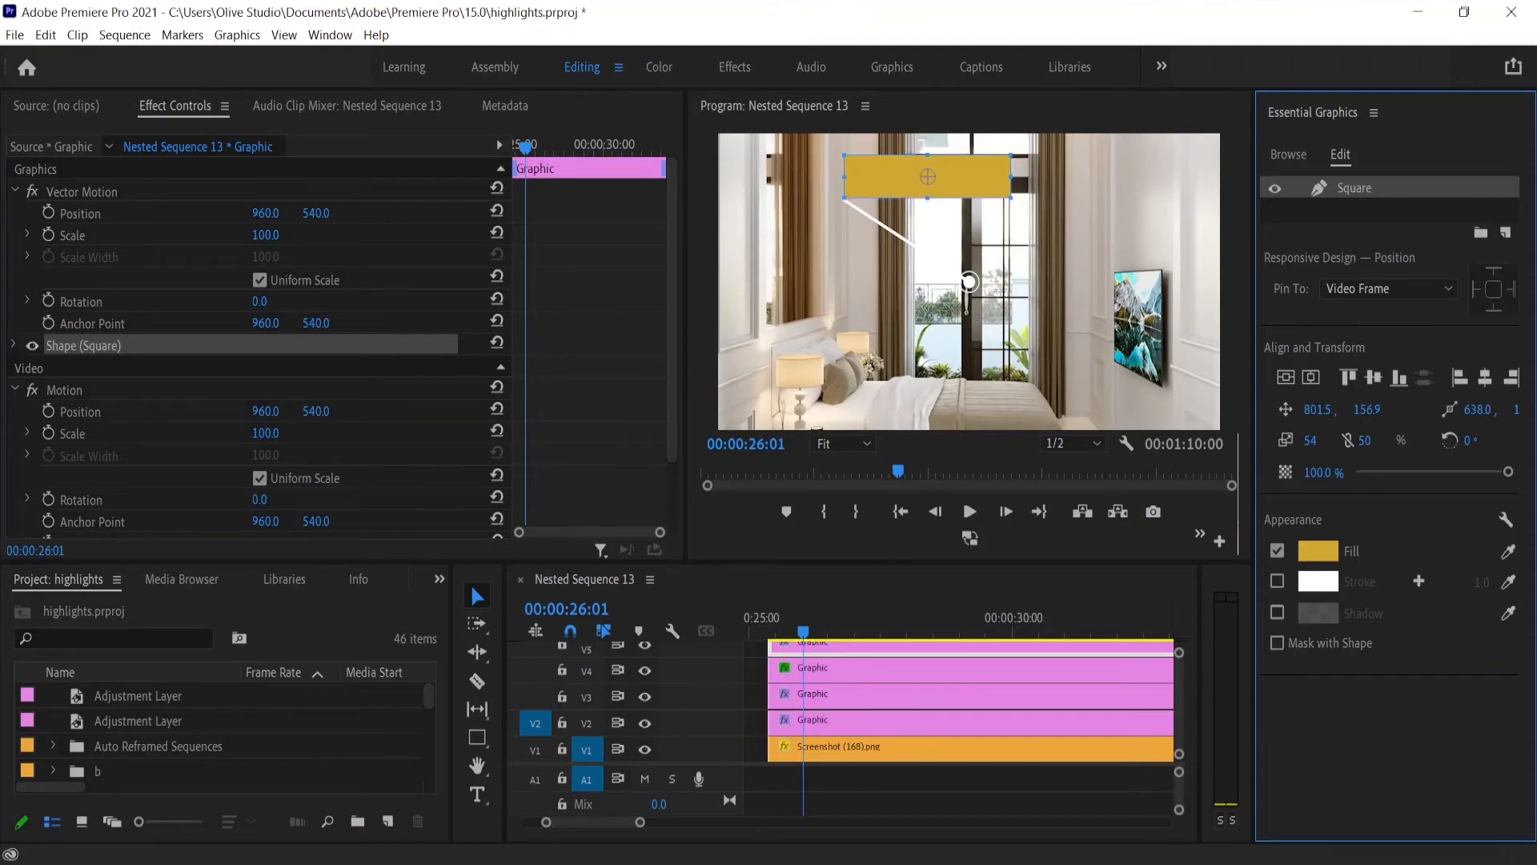
pyautogui.press('`')
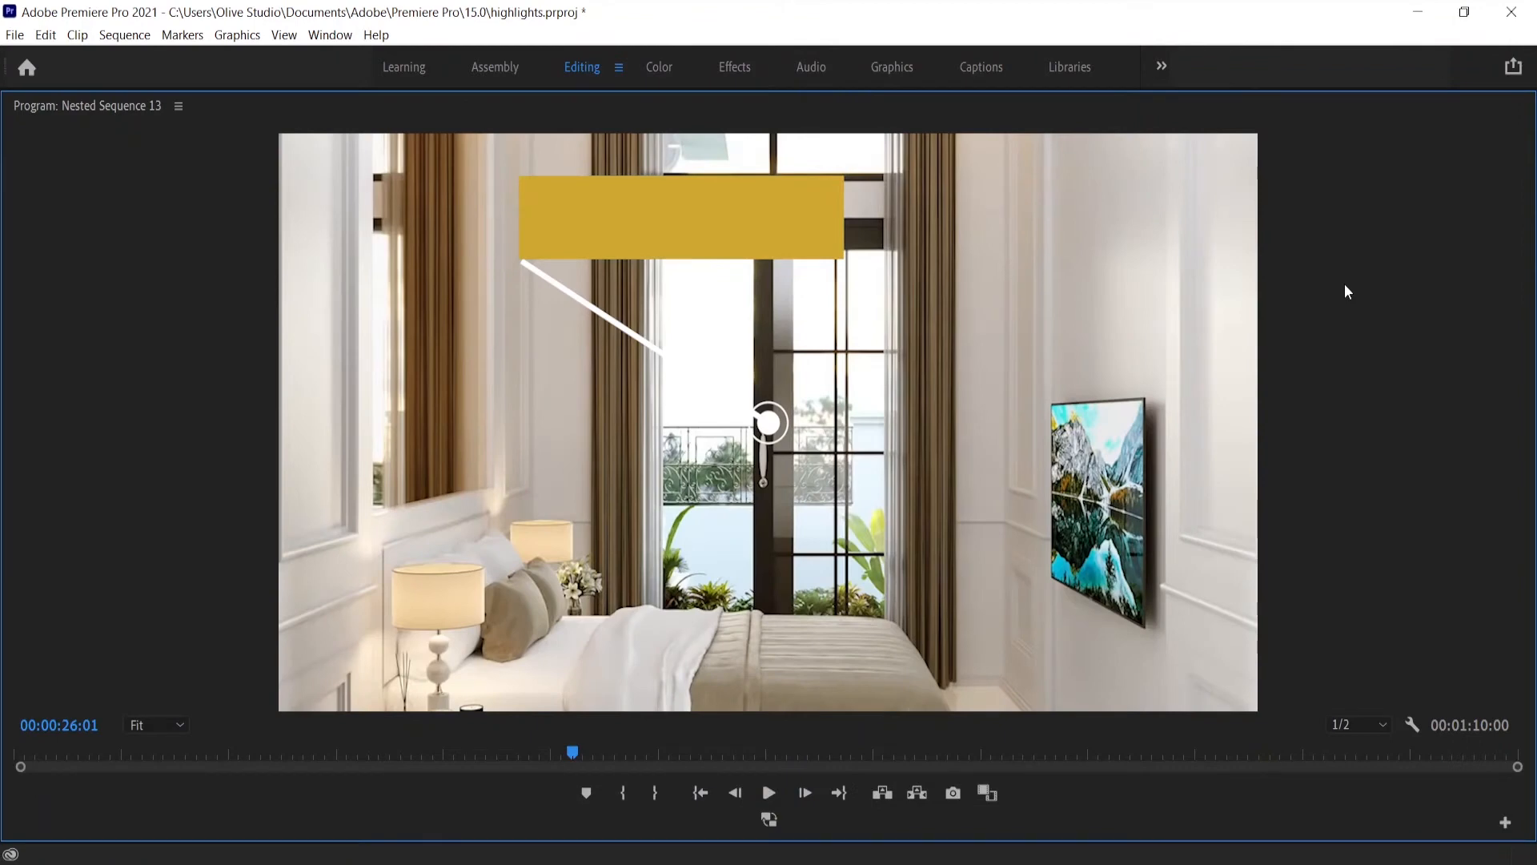
pyautogui.press('`')
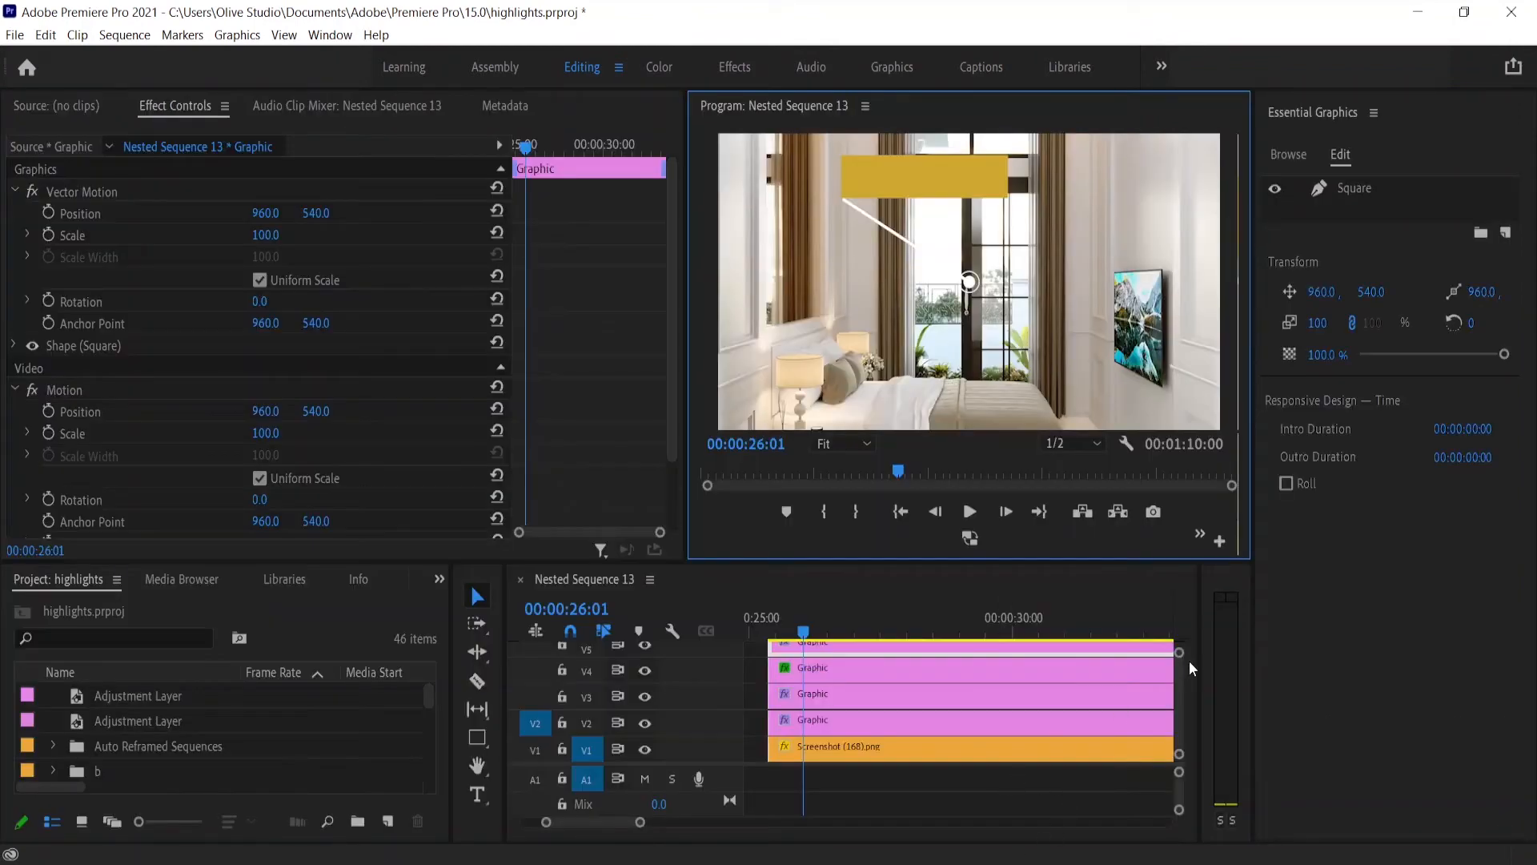
# Step: Find the Crop video effect by searching for "crop" and apply it to the Square graphic on V5
pyautogui.scroll(2, 1180, 676)
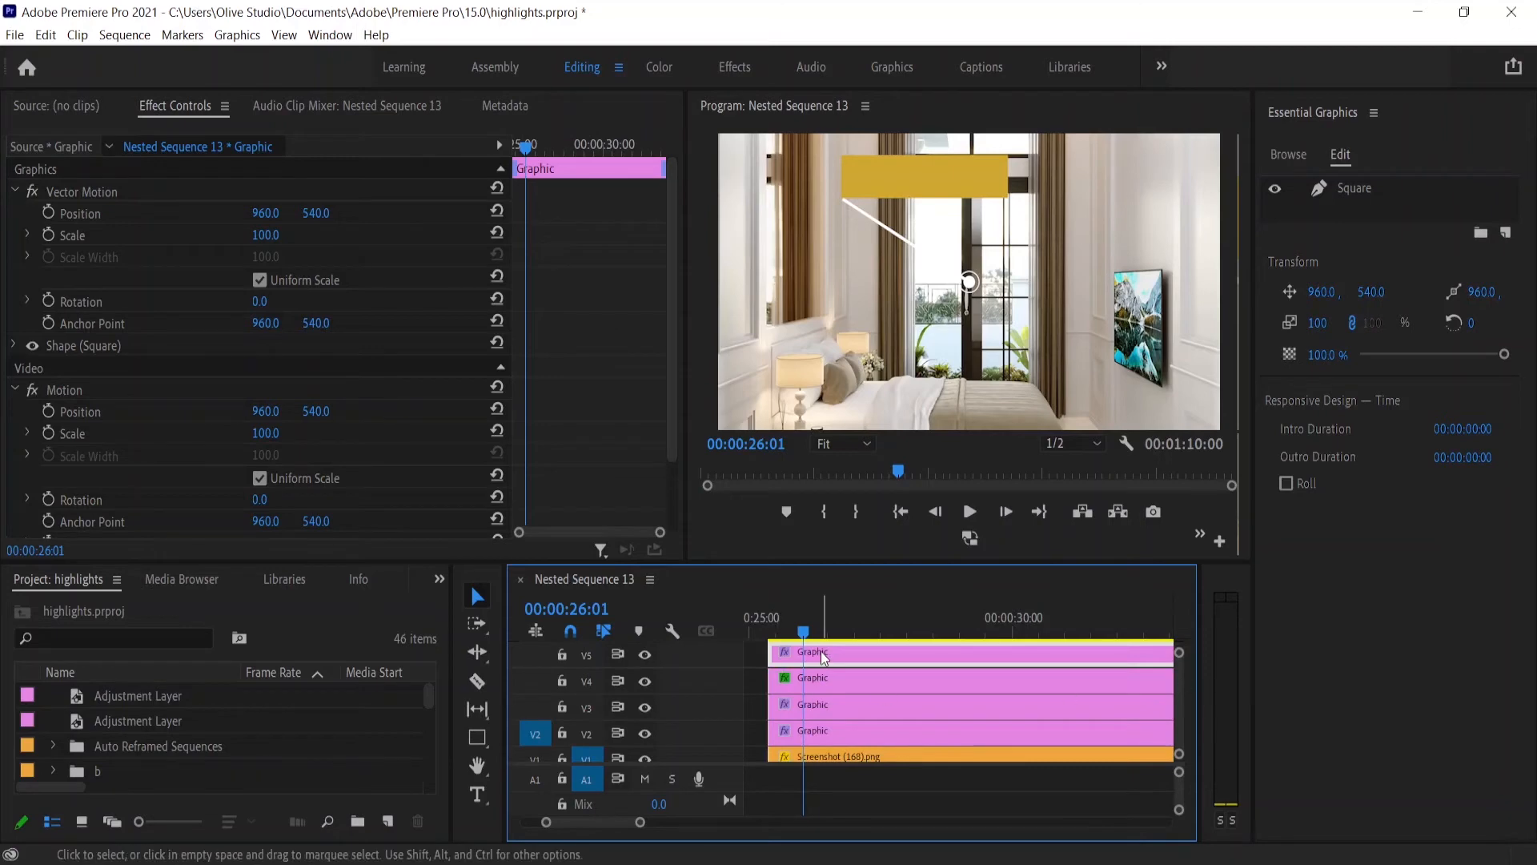
pyautogui.click(439, 578)
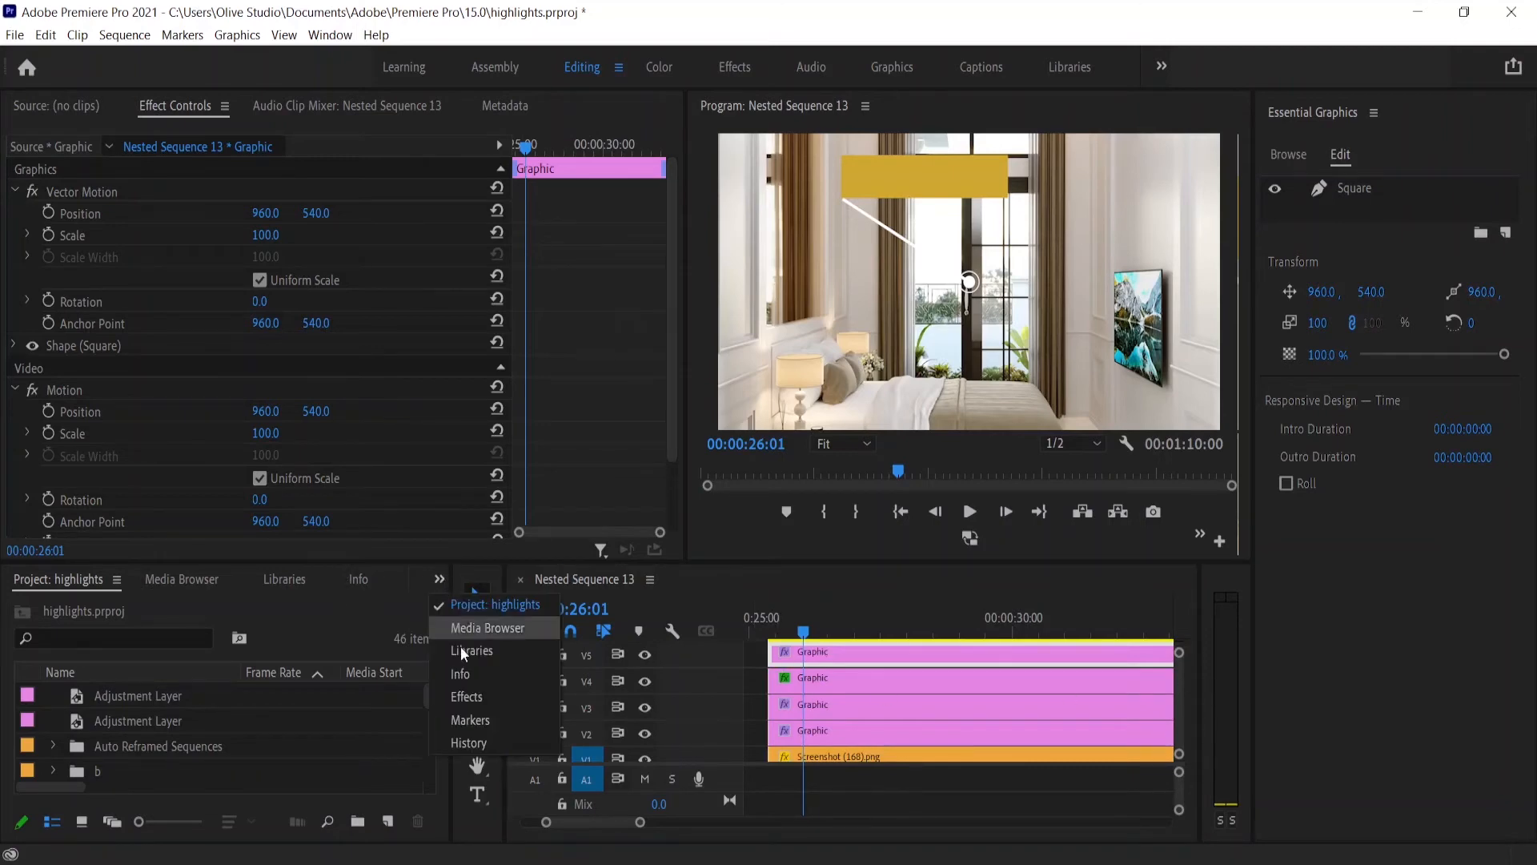
pyautogui.click(463, 702)
pyautogui.click(164, 606)
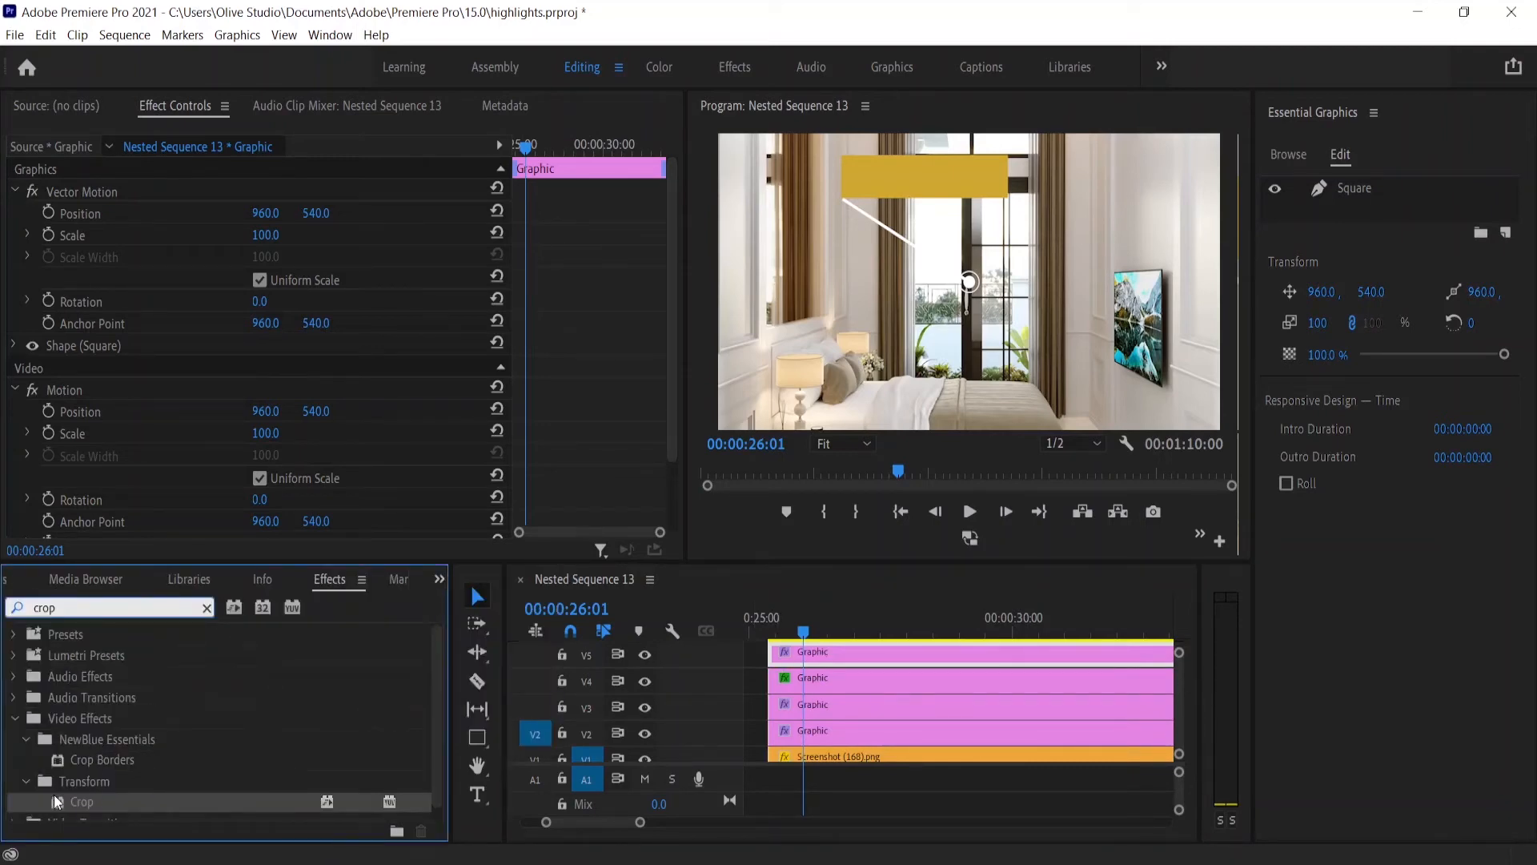
pyautogui.moveTo(56, 800); pyautogui.dragTo(805, 655)
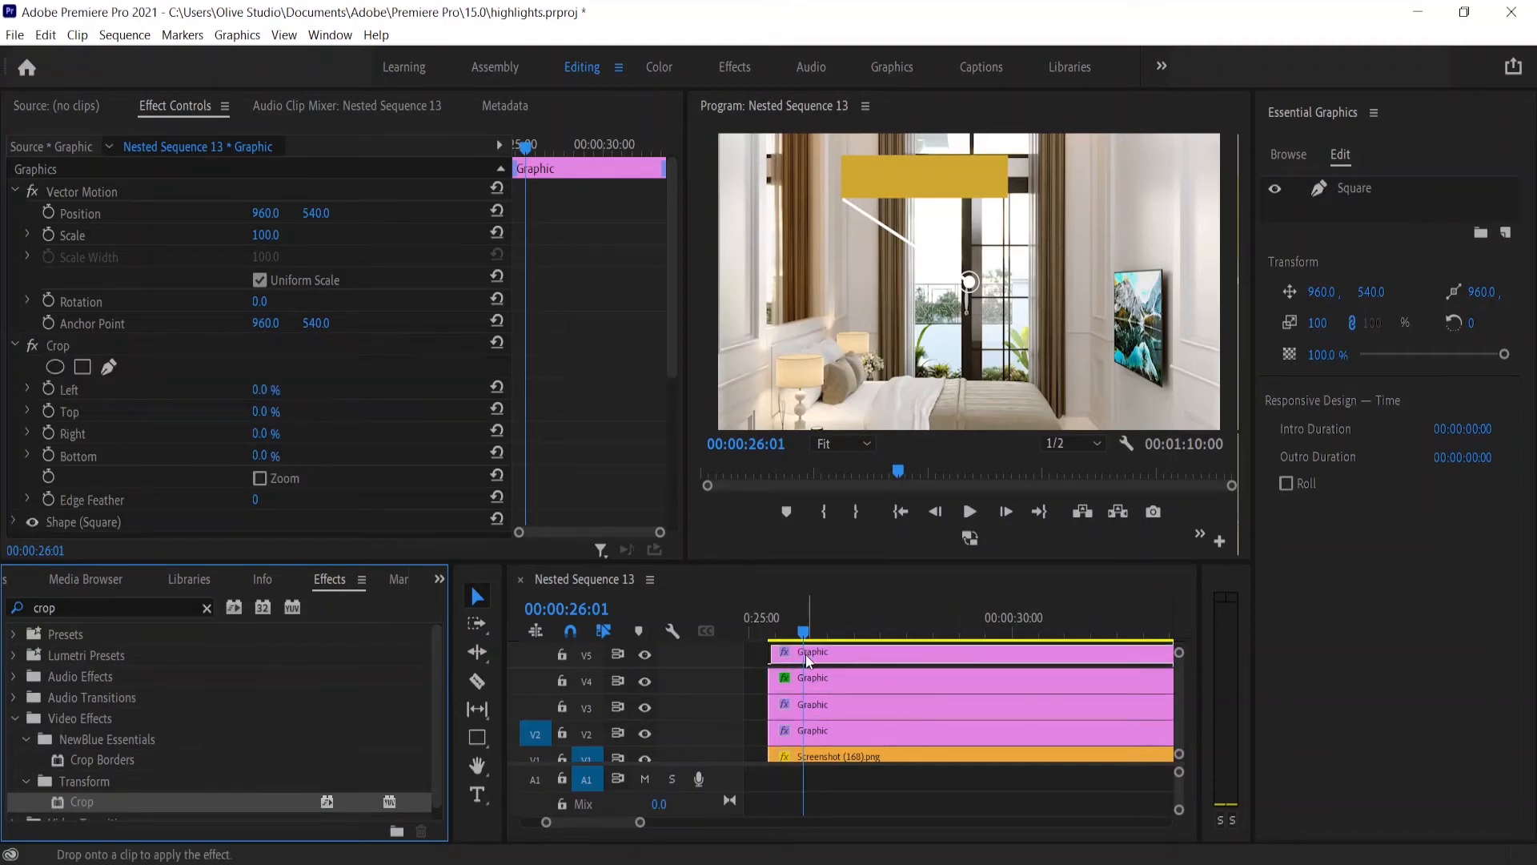
# Step: At the Line graphic's last scale keyframe, 00:00:26:01, set the Square graphic's Crop Right value to 77% and start keyframing it
pyautogui.click(829, 677)
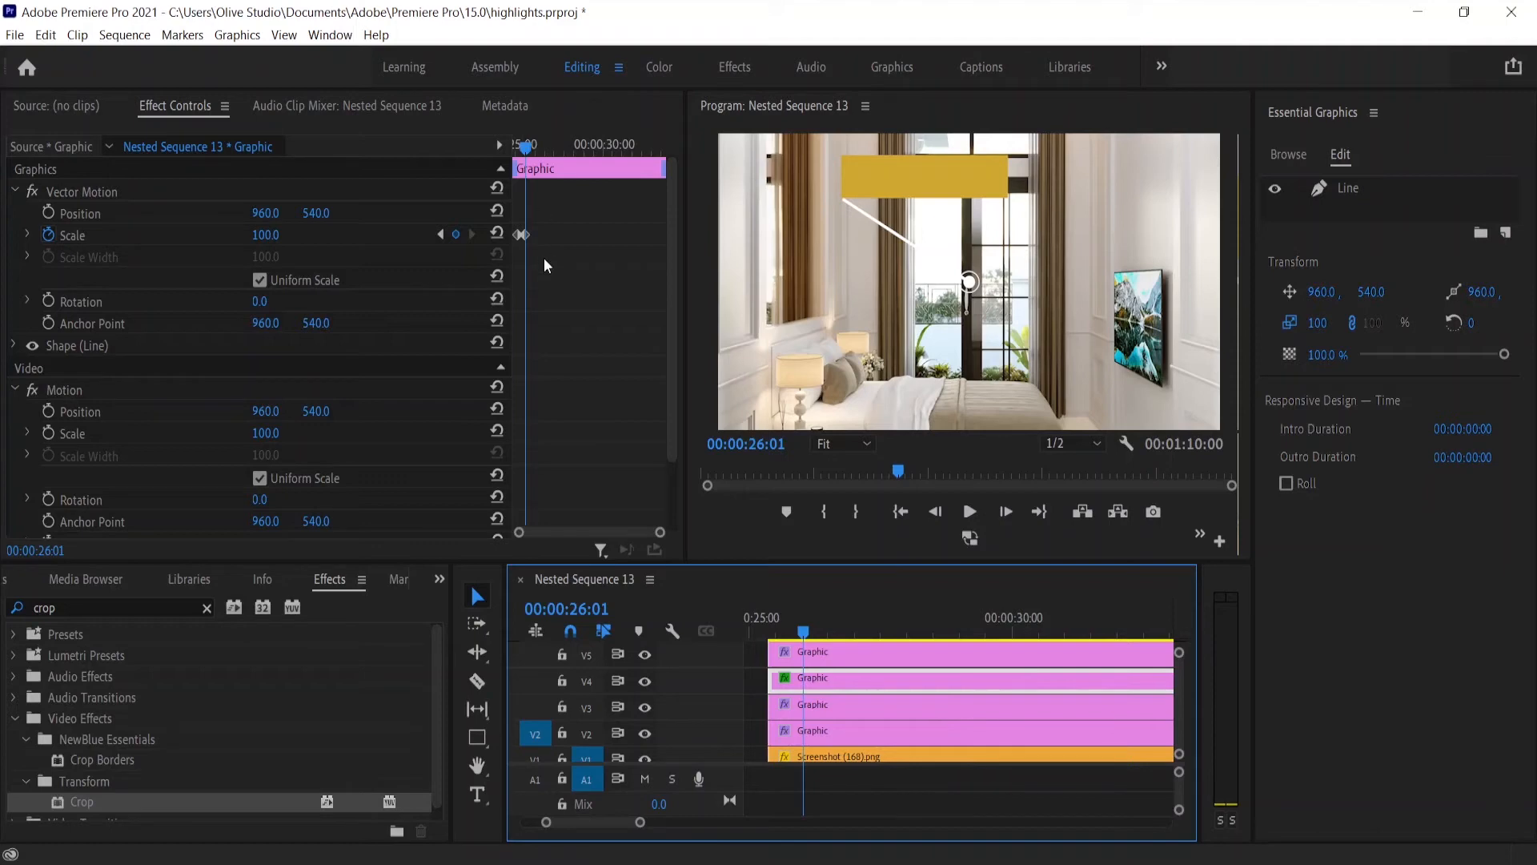
pyautogui.click(440, 234)
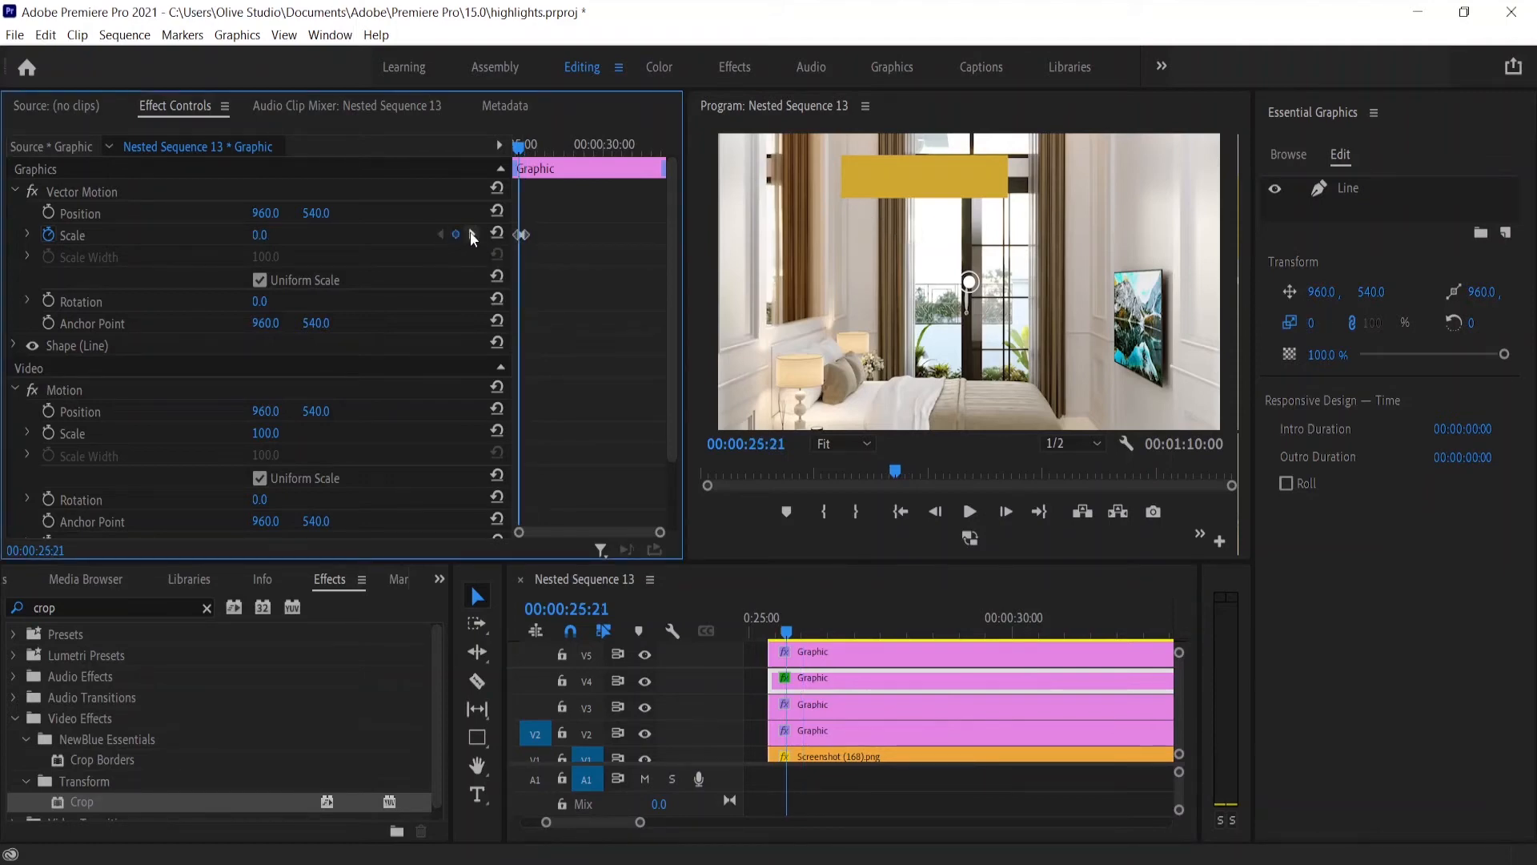
pyautogui.click(472, 234)
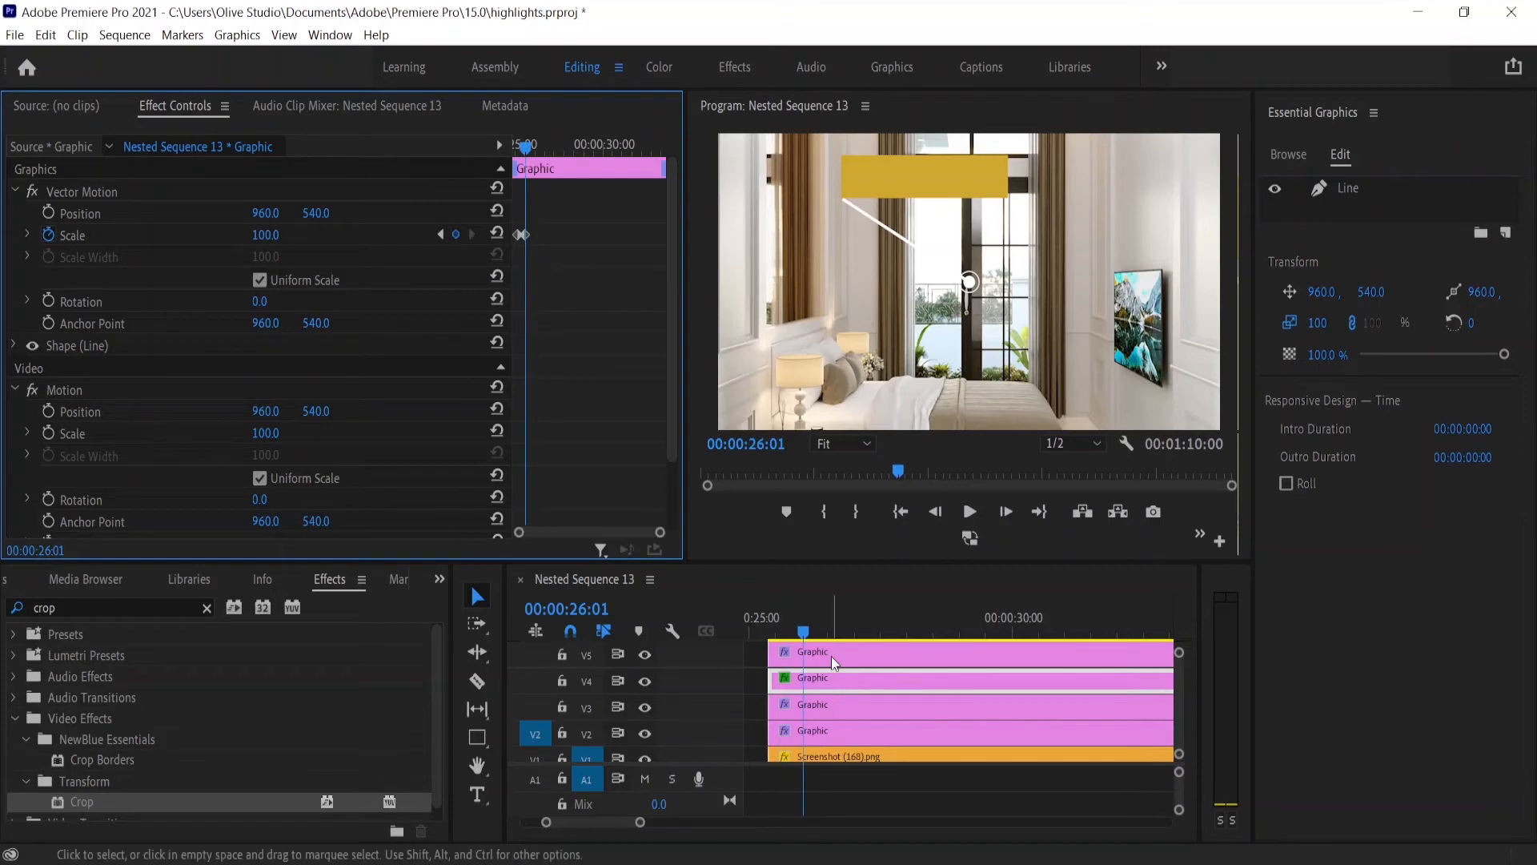
pyautogui.click(803, 656)
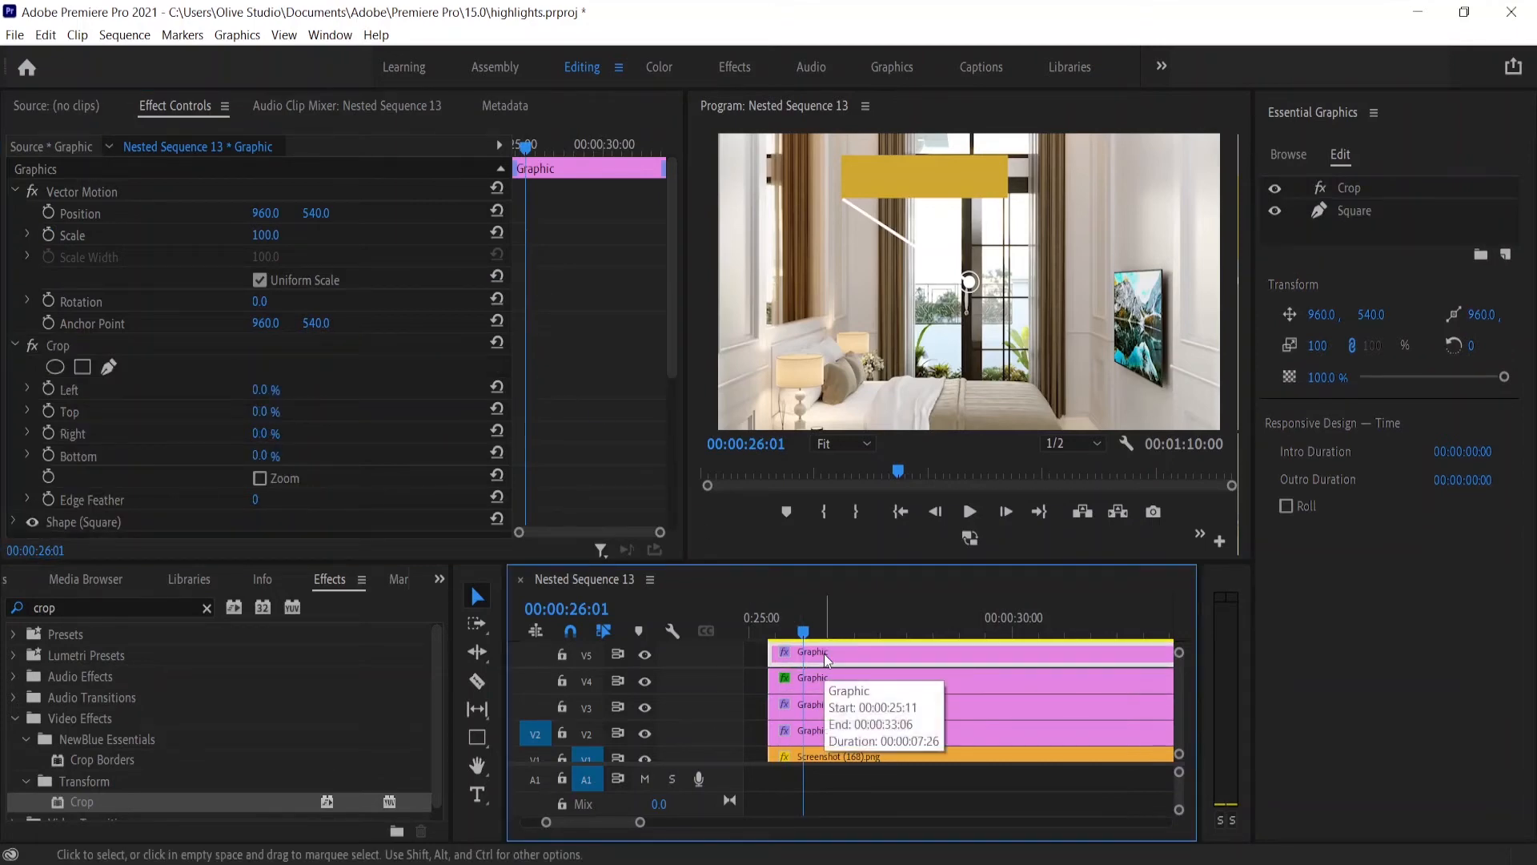
pyautogui.moveTo(669, 280); pyautogui.dragTo(670, 353)
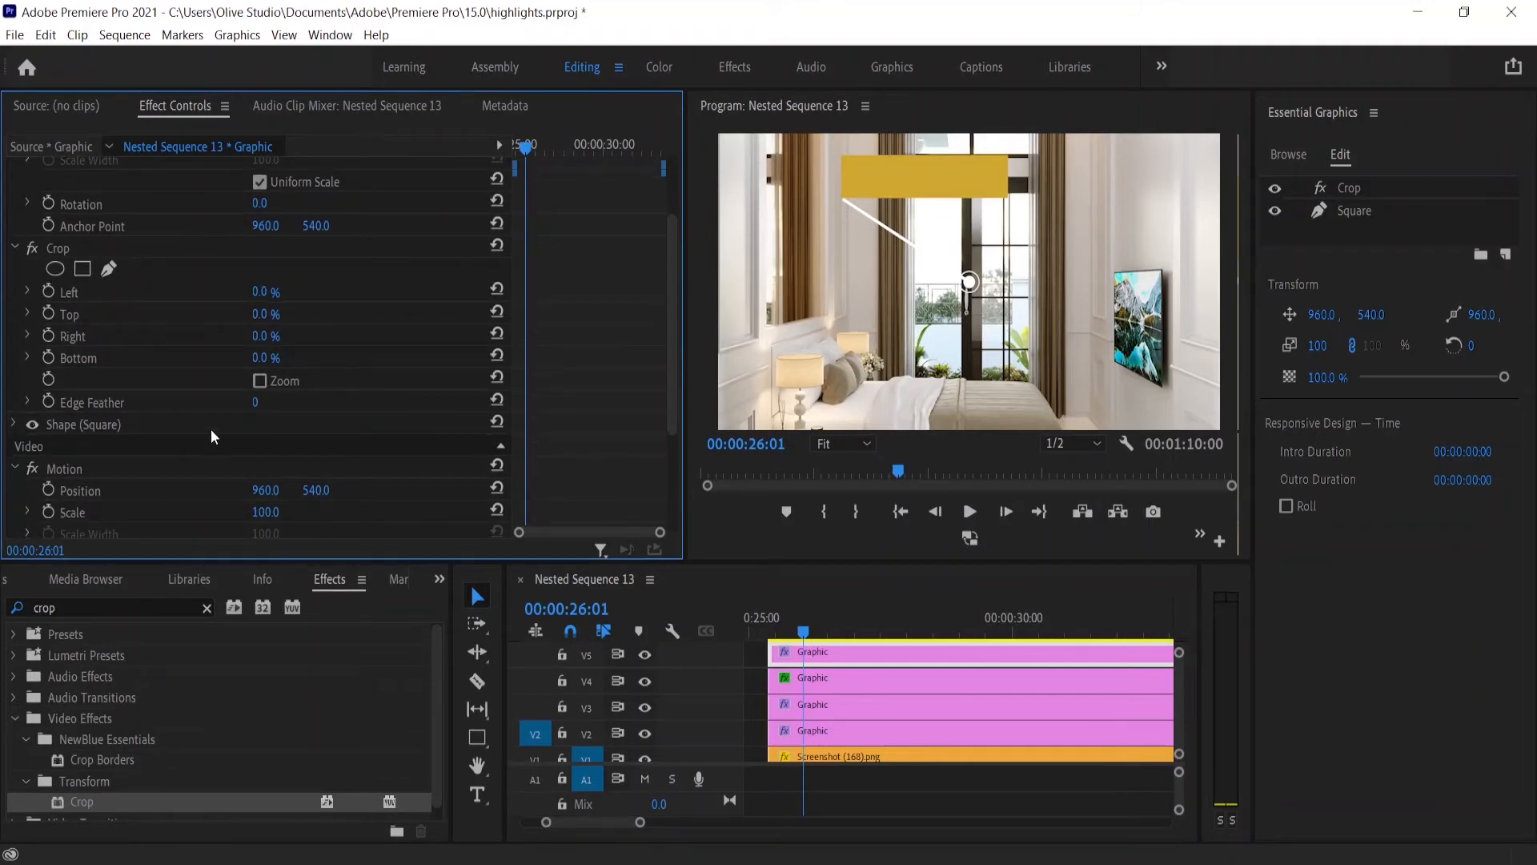
pyautogui.click(262, 336)
pyautogui.write('73')
pyautogui.press('Return')
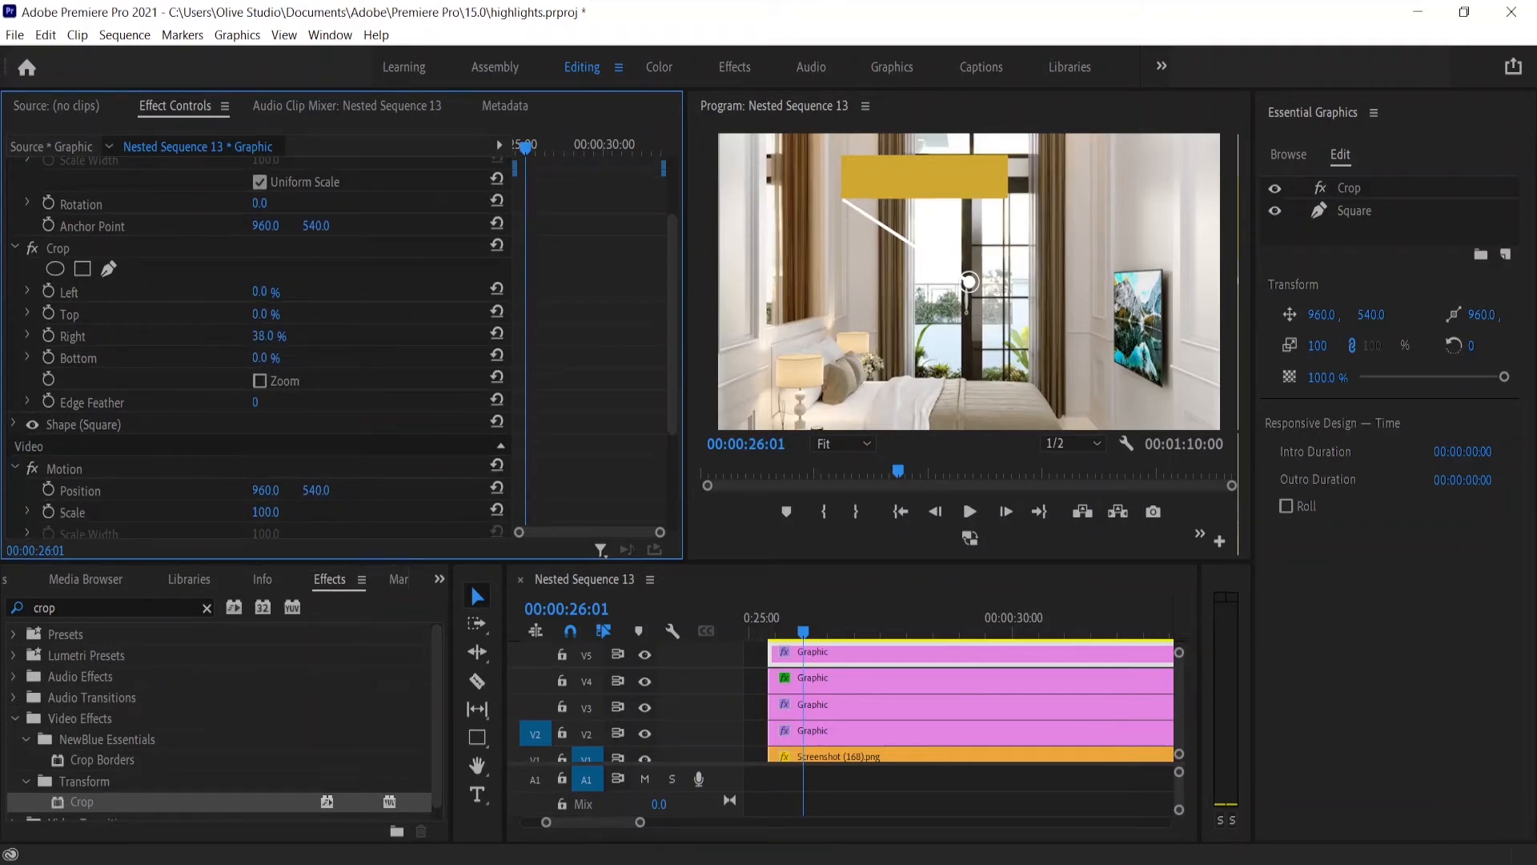
pyautogui.moveTo(266, 337); pyautogui.dragTo(269, 337)
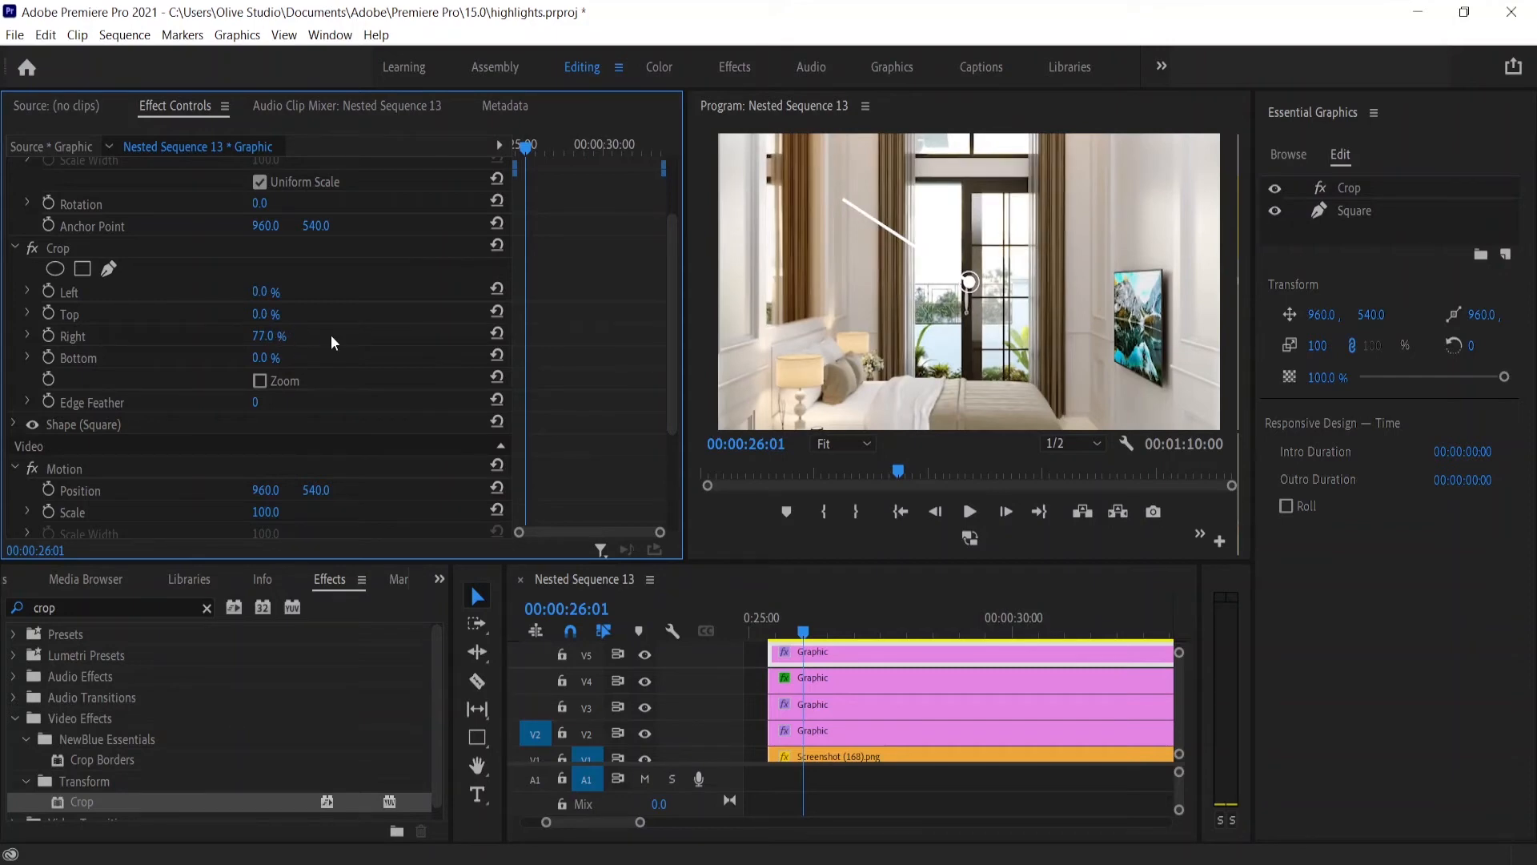
pyautogui.click(50, 335)
# Step: Advance 20 frames to 00:00:26:21 and set the Square graphic's Crop Right value to 0% as a second keyframe
pyautogui.hotkey('shift', 'Right')
pyautogui.hotkey('shift', 'Right')
pyautogui.hotkey('shift', 'Right')
pyautogui.hotkey('shift', 'Right')
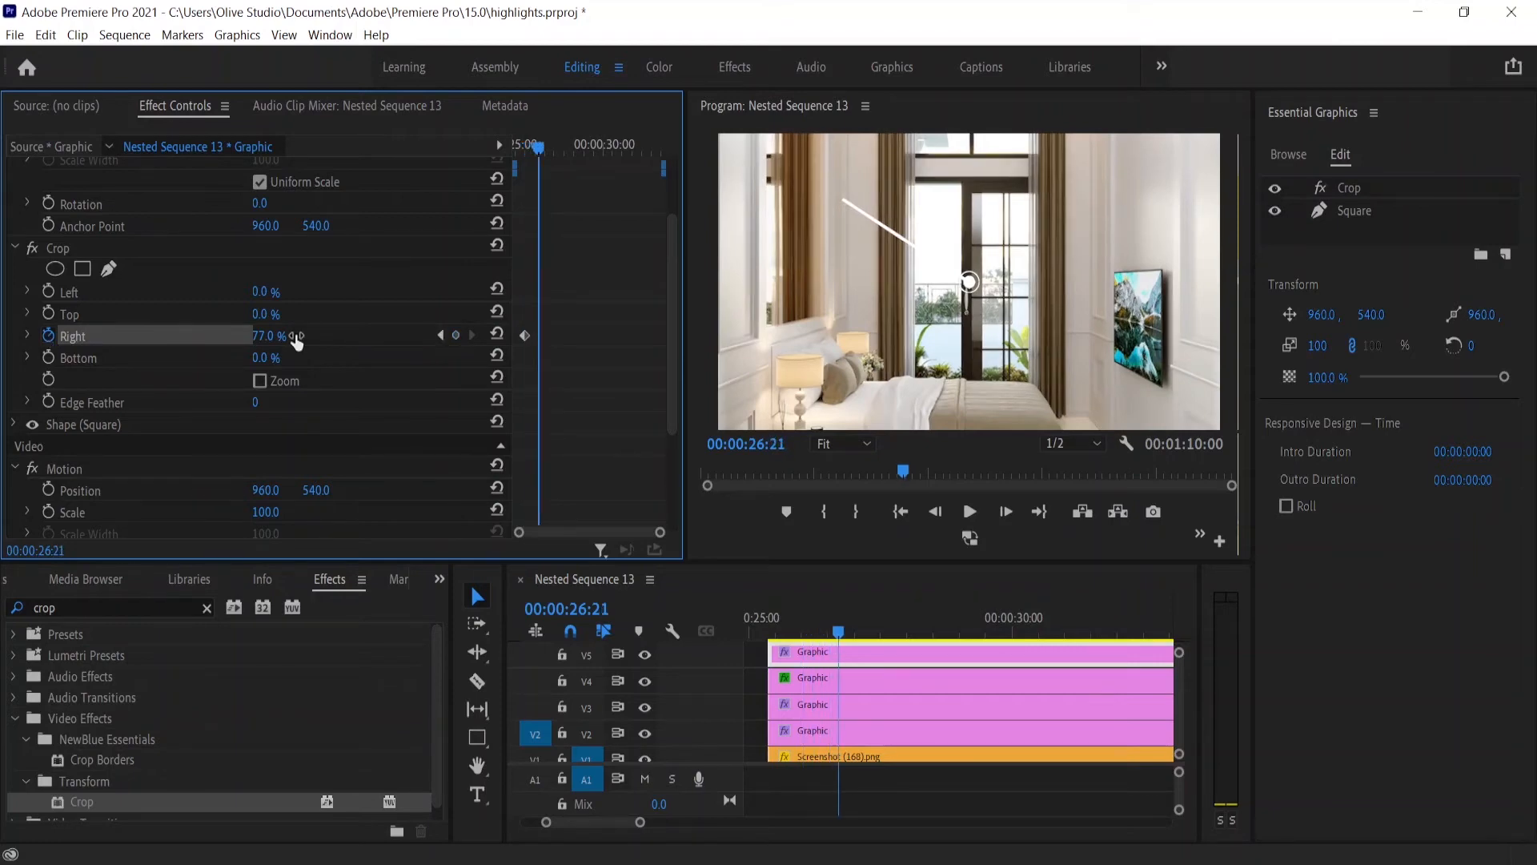
pyautogui.moveTo(264, 336); pyautogui.dragTo(216, 335)
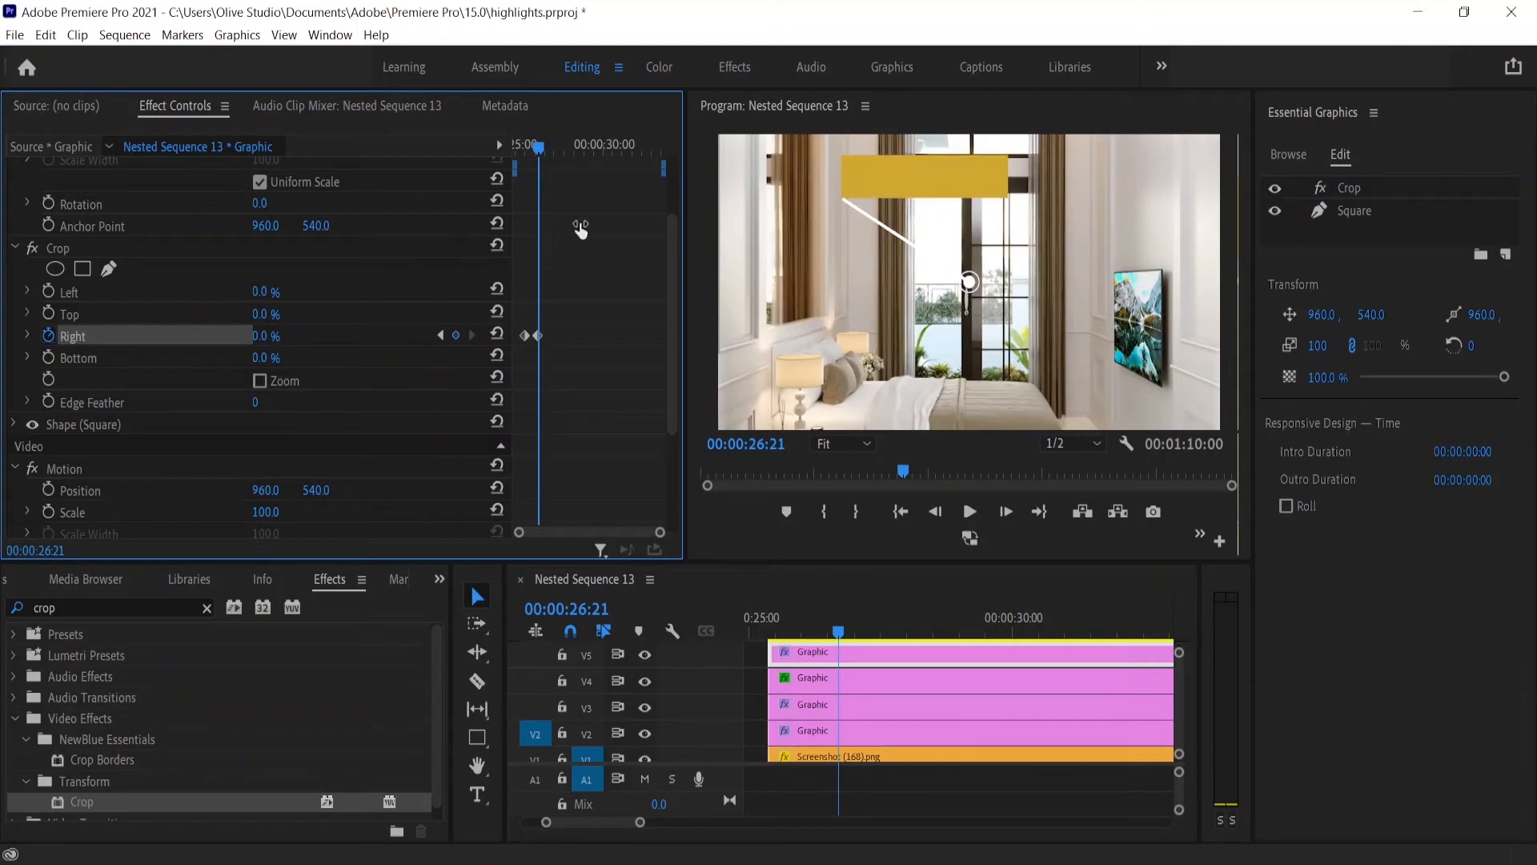
# Step: Play the rectangle's reveal from near the clip start and step between its crop keyframes, stopping on the last at 00:00:26:21
pyautogui.moveTo(548, 147); pyautogui.dragTo(515, 152)
pyautogui.press('space')
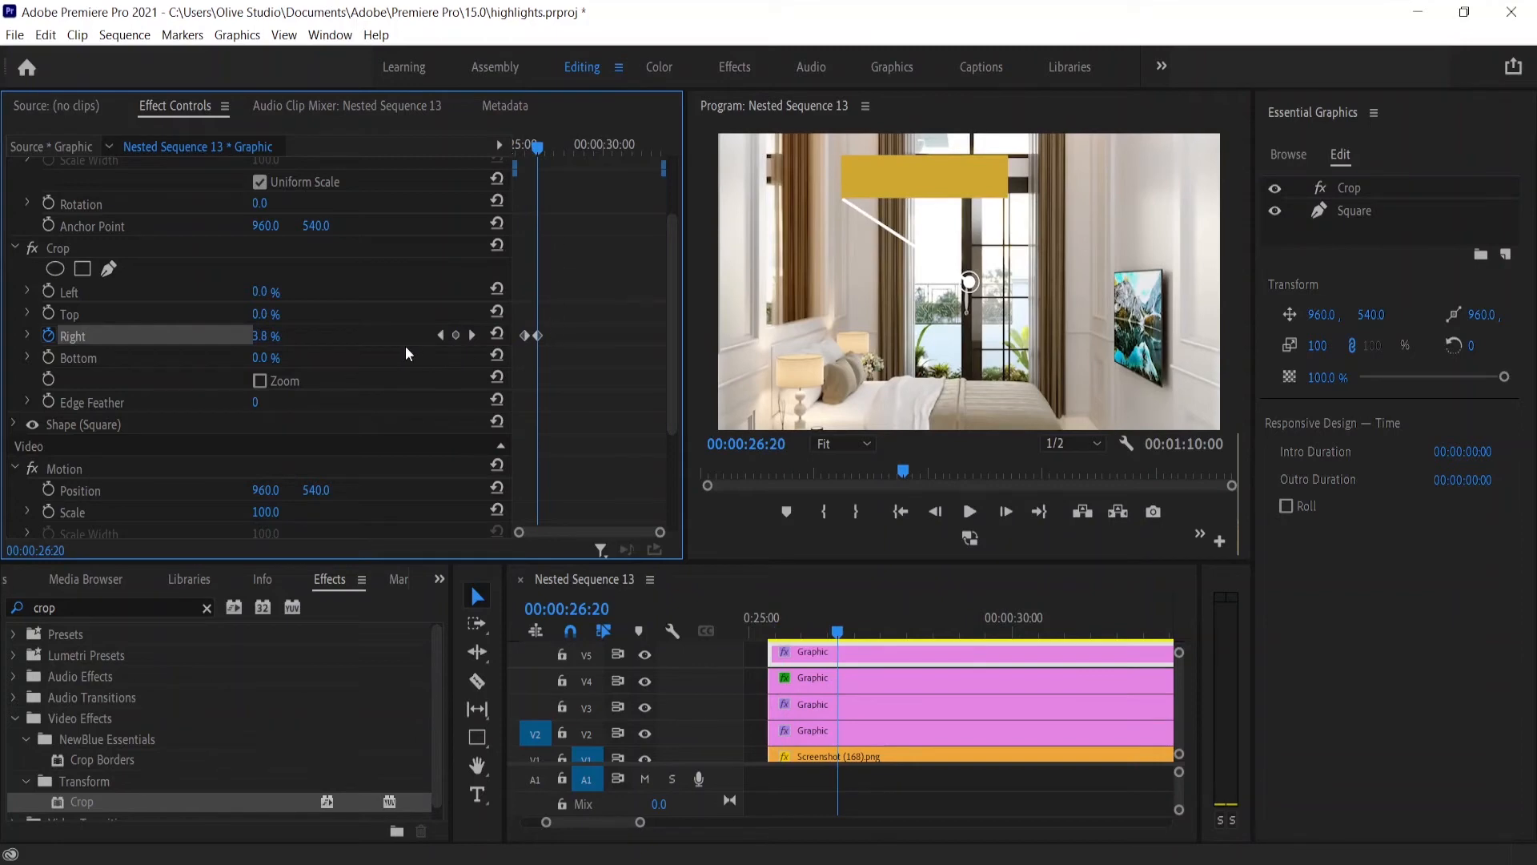
pyautogui.click(440, 336)
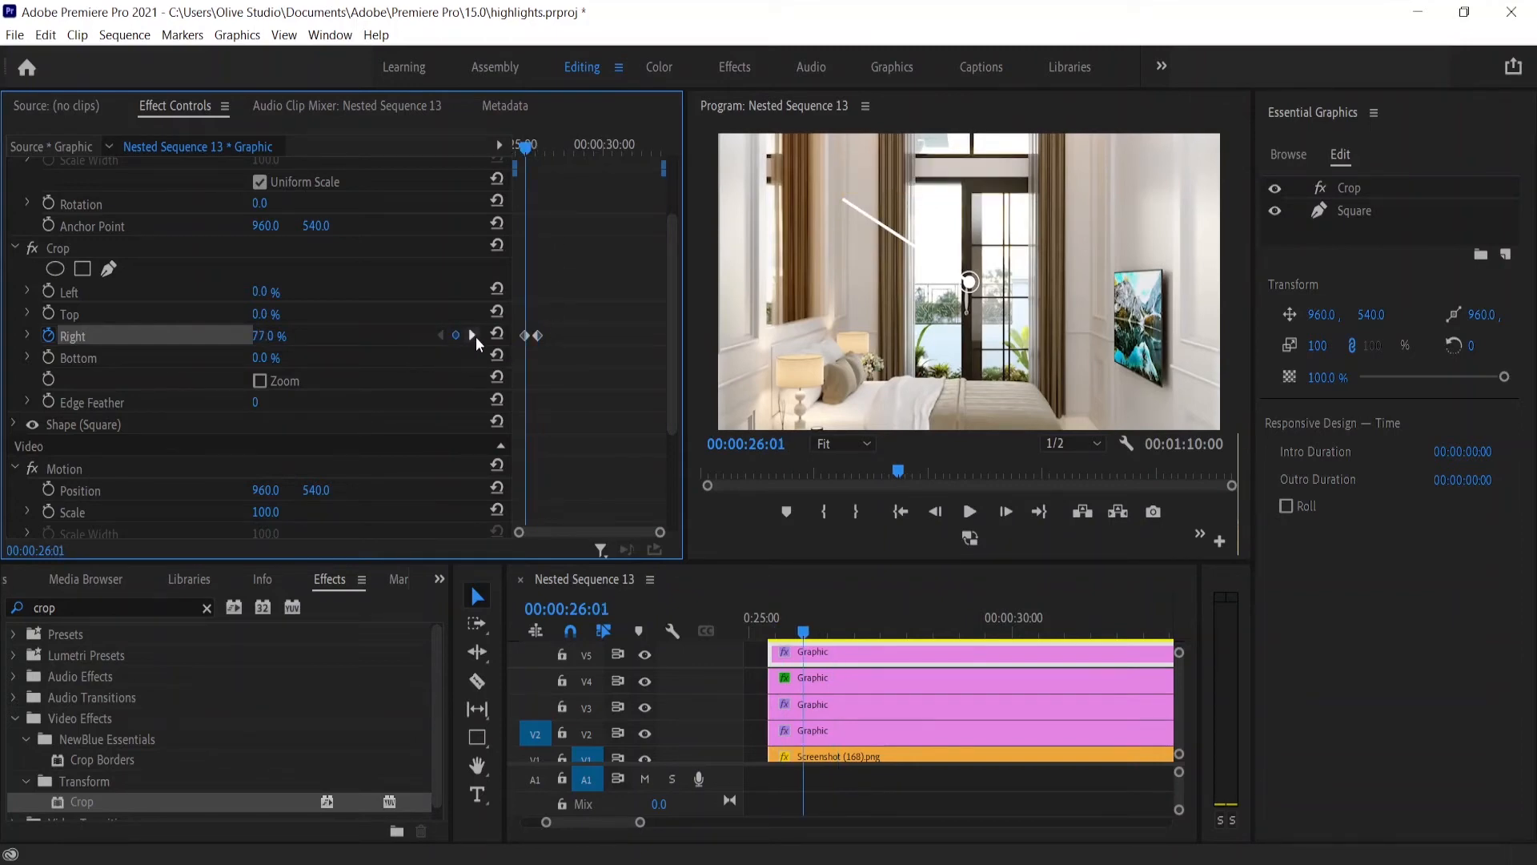
pyautogui.click(471, 335)
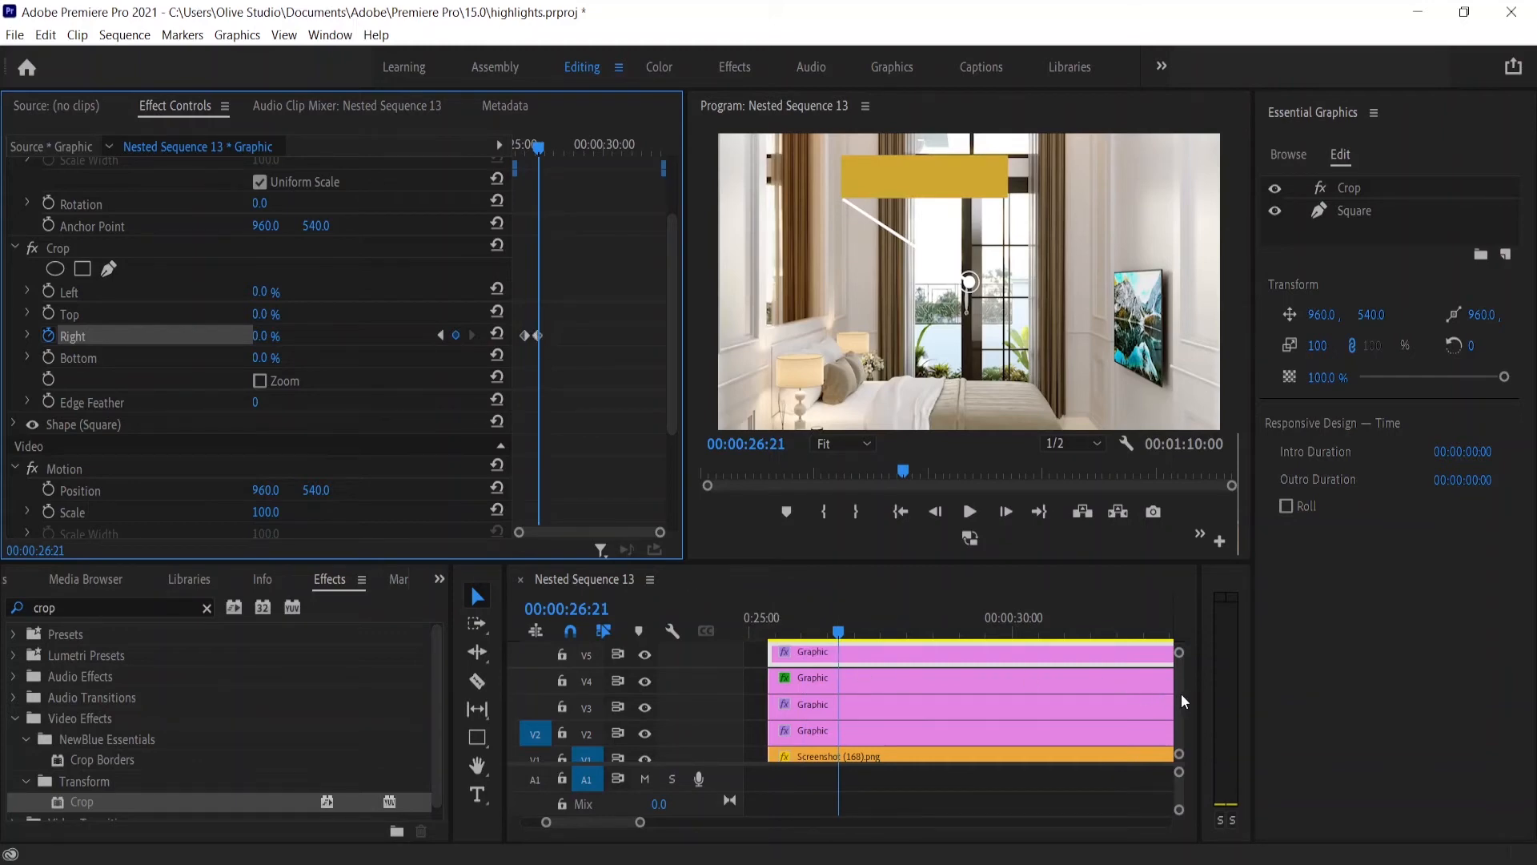
# Step: Add a new text layer reading "ROOM 03" over the bedroom image on the free track V6
pyautogui.scroll(3, 1178, 691)
pyautogui.click(953, 664)
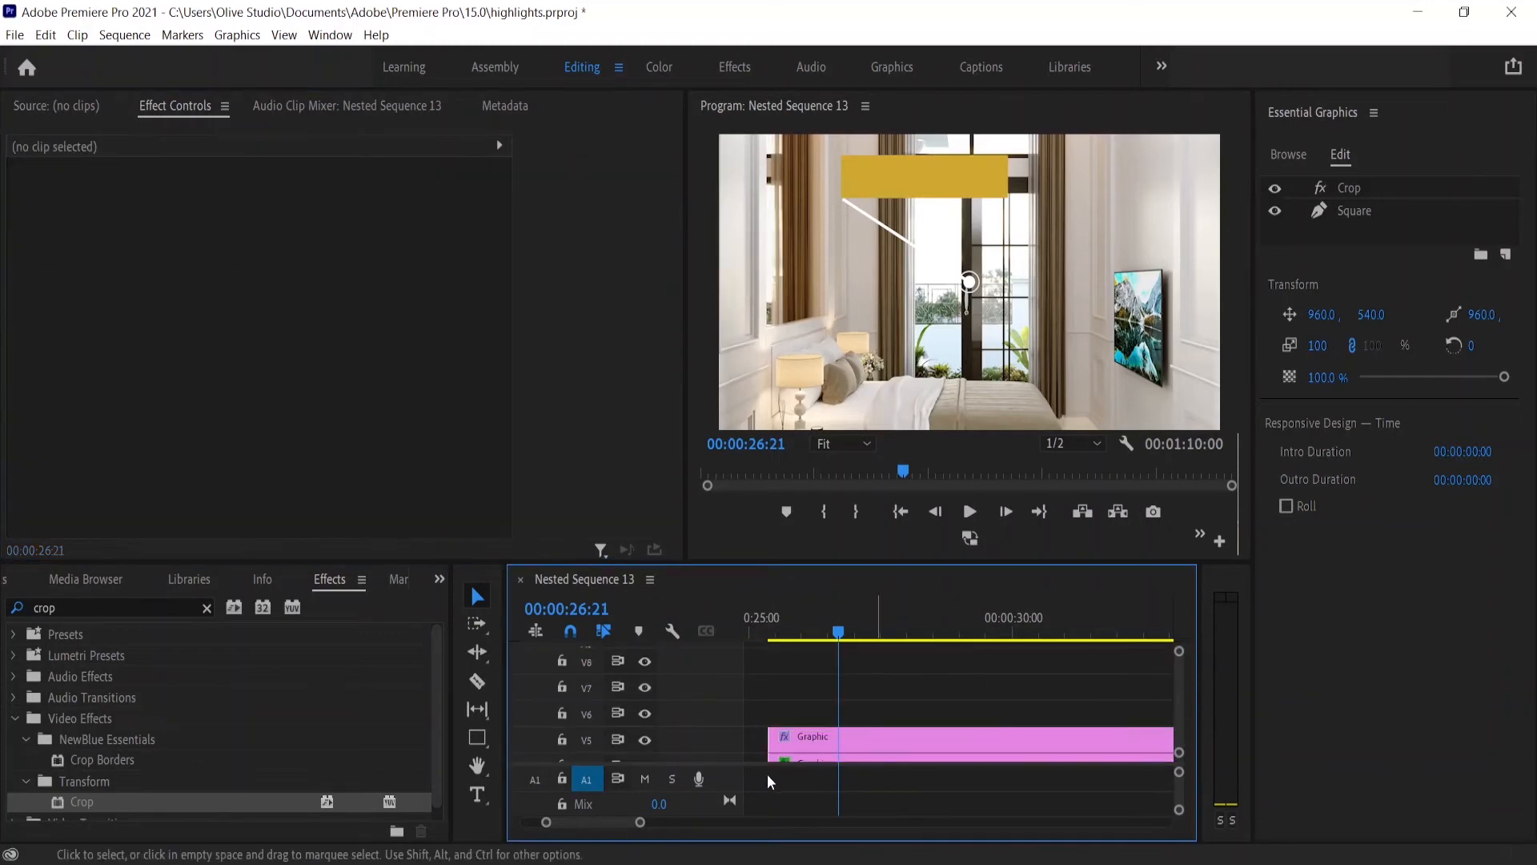
pyautogui.click(477, 795)
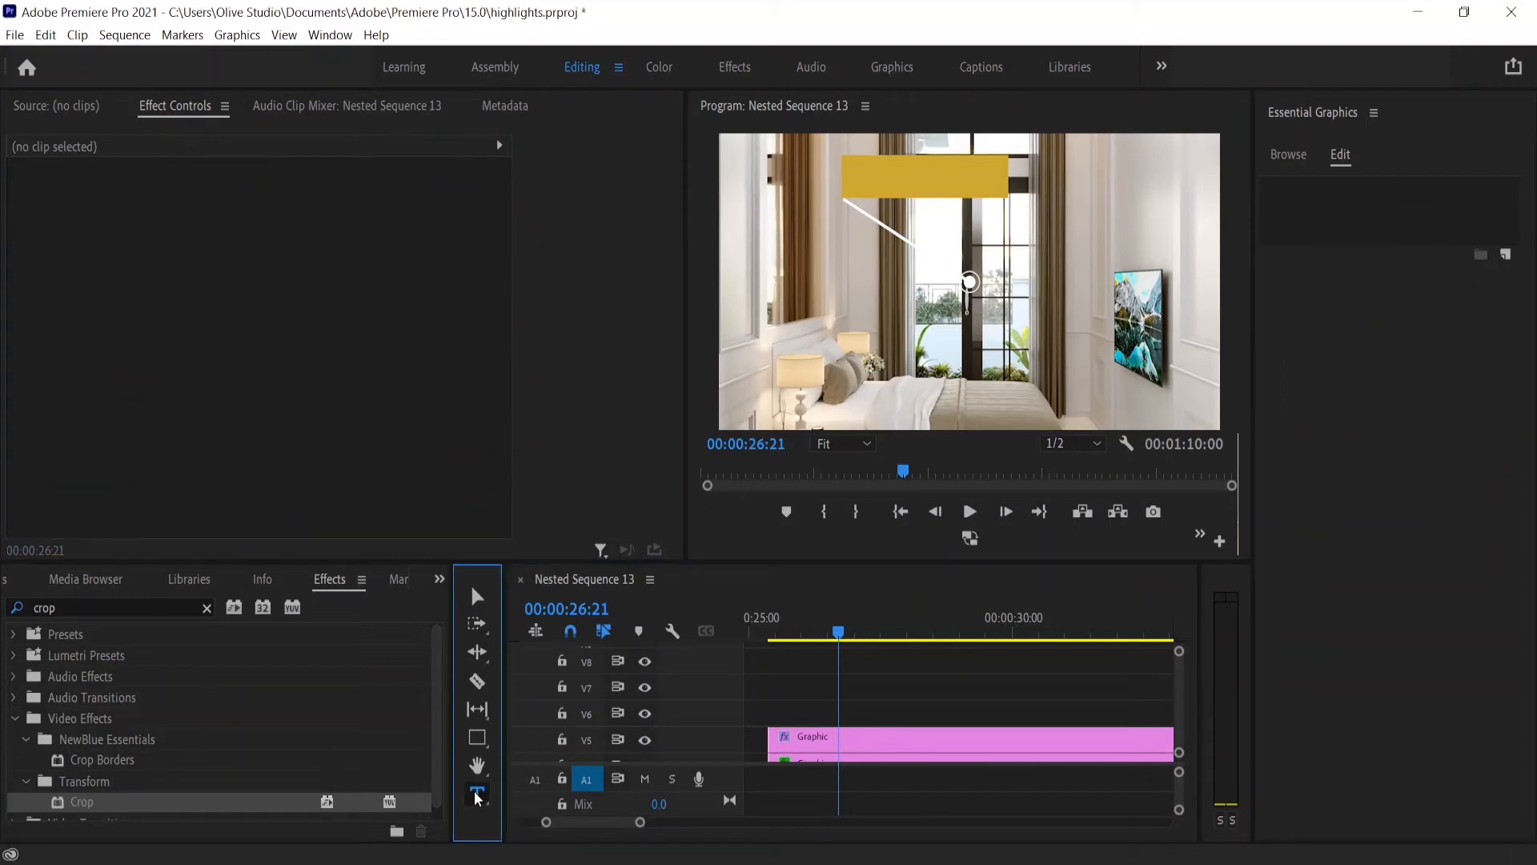
pyautogui.click(872, 312)
pyautogui.write('R')
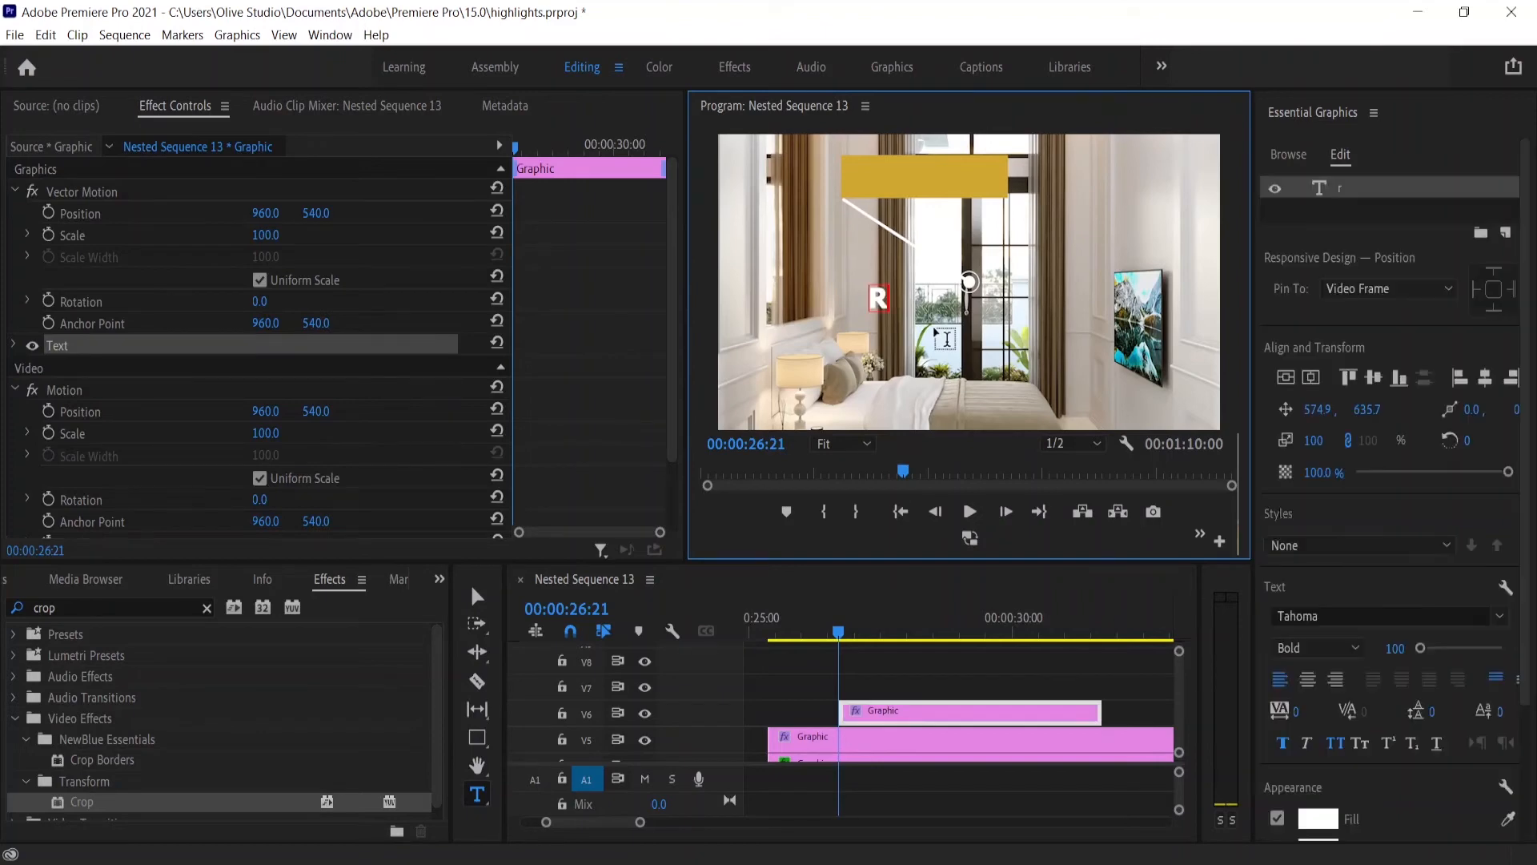
pyautogui.write('OOM')
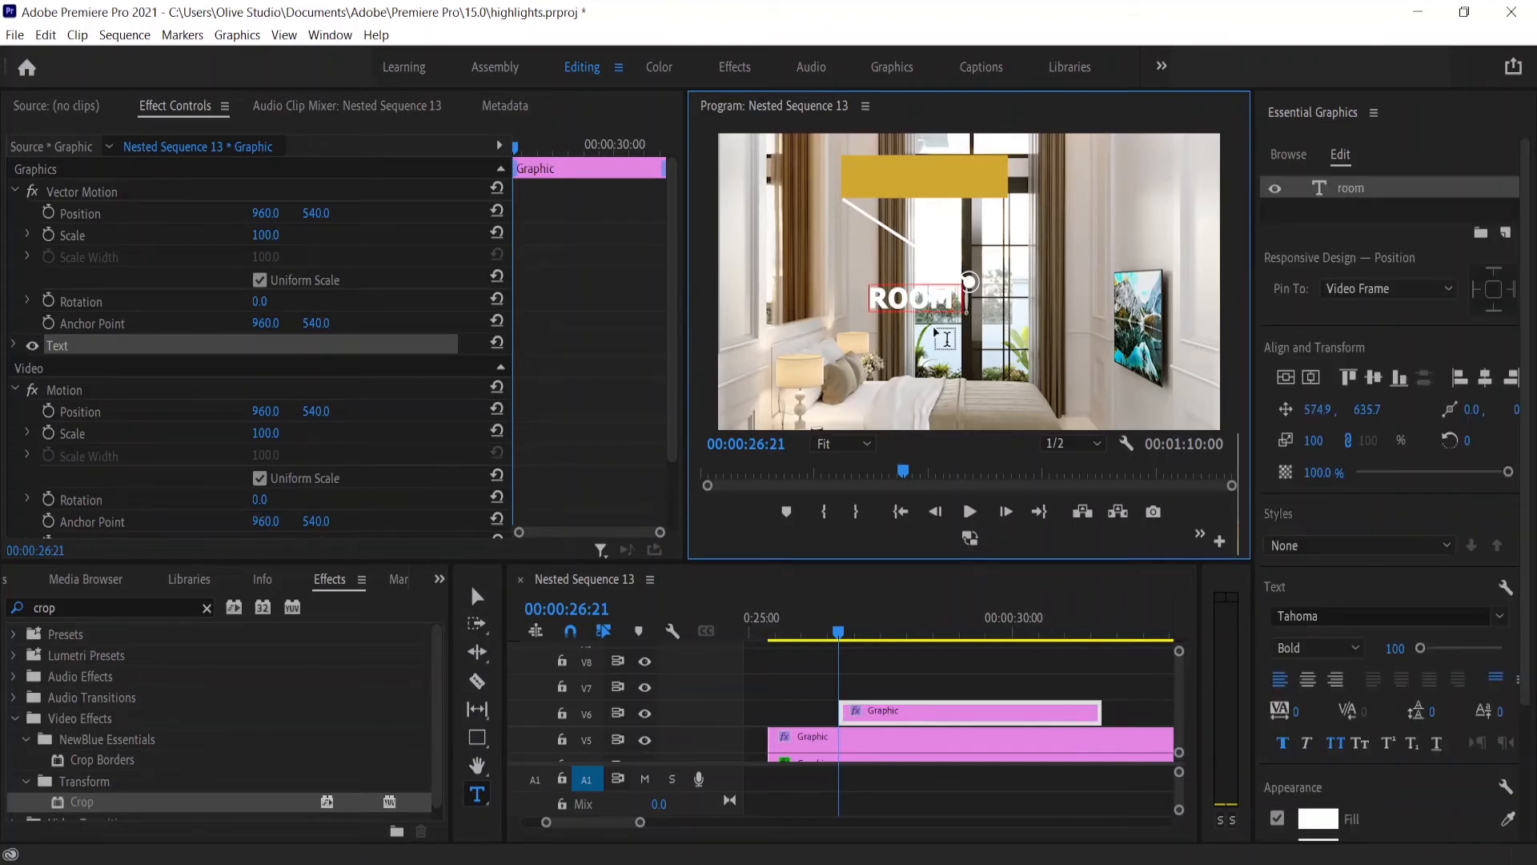
pyautogui.write(' 03')
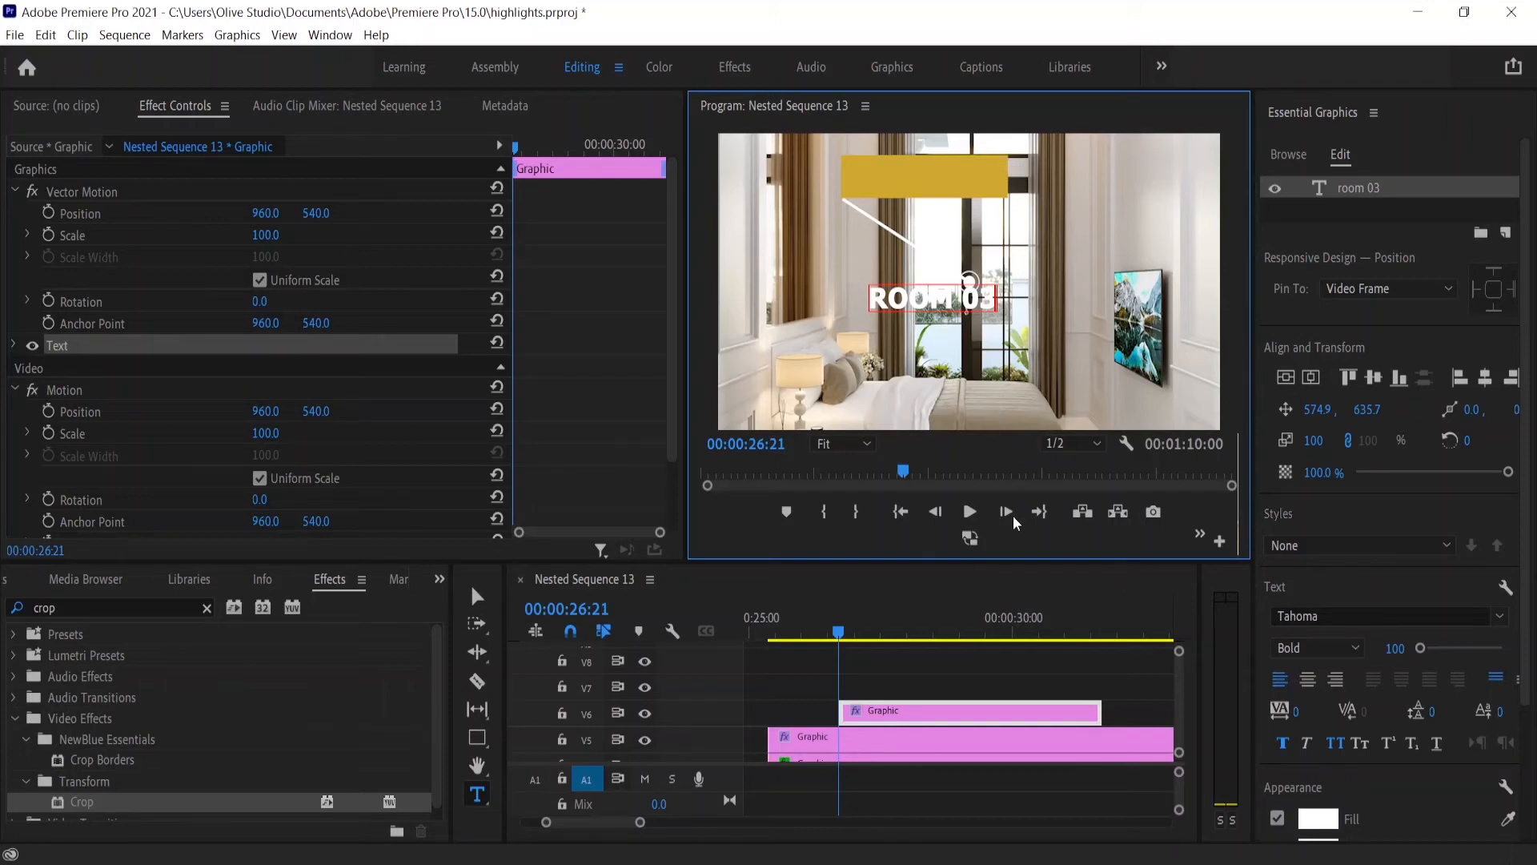
# Step: Align the start of the room 03 text clip on V6 with the graphics below and extend its end to match theirs
pyautogui.moveTo(886, 715); pyautogui.dragTo(773, 806)
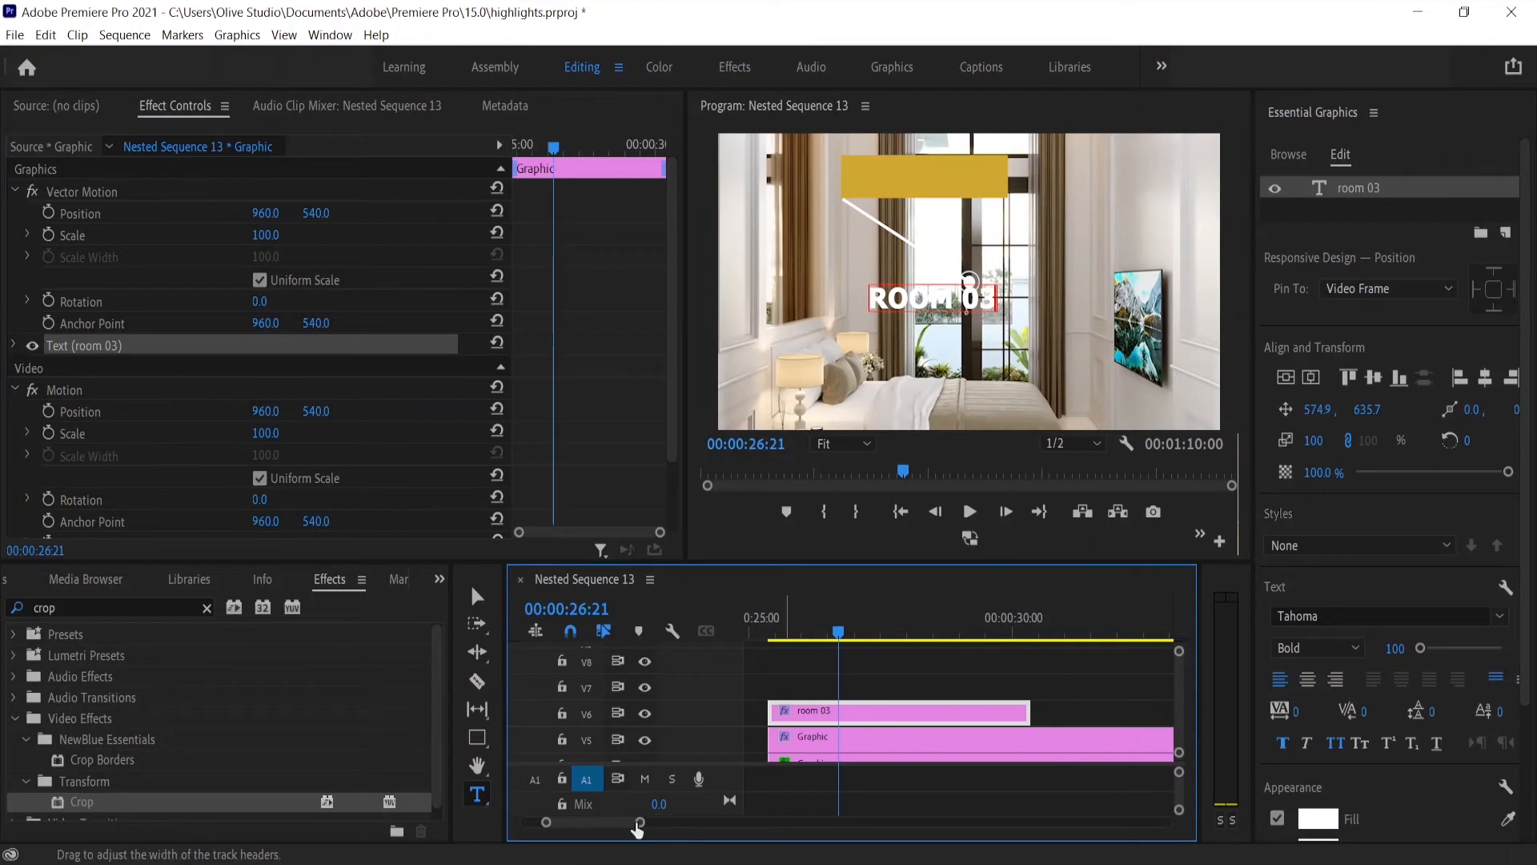
pyautogui.moveTo(642, 822); pyautogui.dragTo(663, 822)
pyautogui.moveTo(1056, 712); pyautogui.dragTo(1140, 718)
pyautogui.moveTo(1008, 725); pyautogui.dragTo(1142, 716)
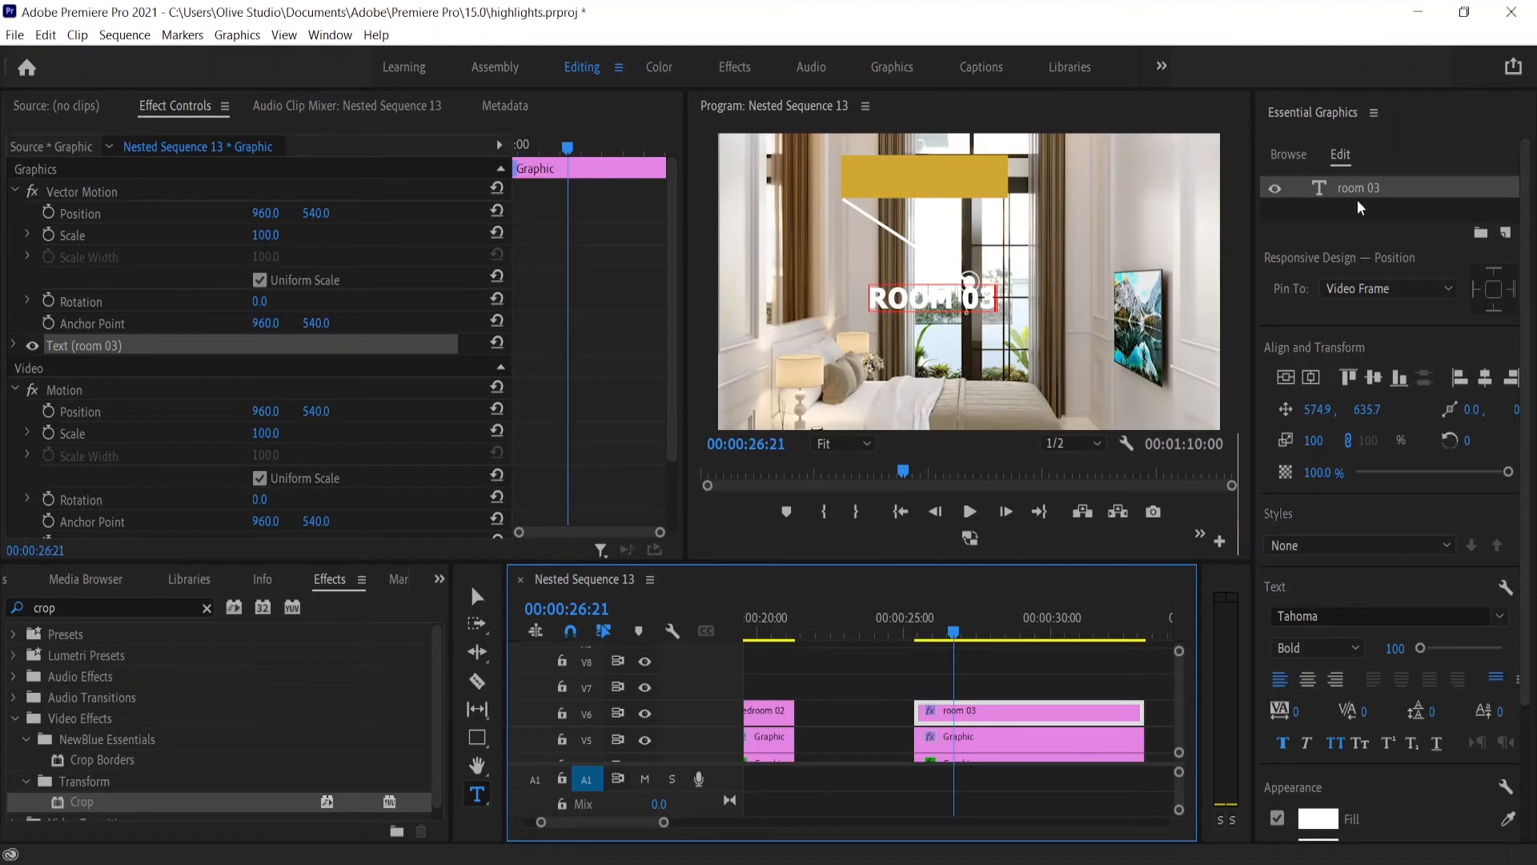
# Step: Place the ROOM 03 text inside the yellow rectangle at about 503.9, 183.7 and set its unlinked scale values to 88 and 116
pyautogui.moveTo(1317, 409)
pyautogui.mouseDown()
pyautogui.moveTo(1361, 410)
pyautogui.moveTo(1001, 410)
pyautogui.moveTo(1359, 409)
pyautogui.moveTo(1385, 442)
pyautogui.moveTo(1304, 442)
pyautogui.moveTo(1302, 410)
pyautogui.mouseUp()
pyautogui.click(1348, 441)
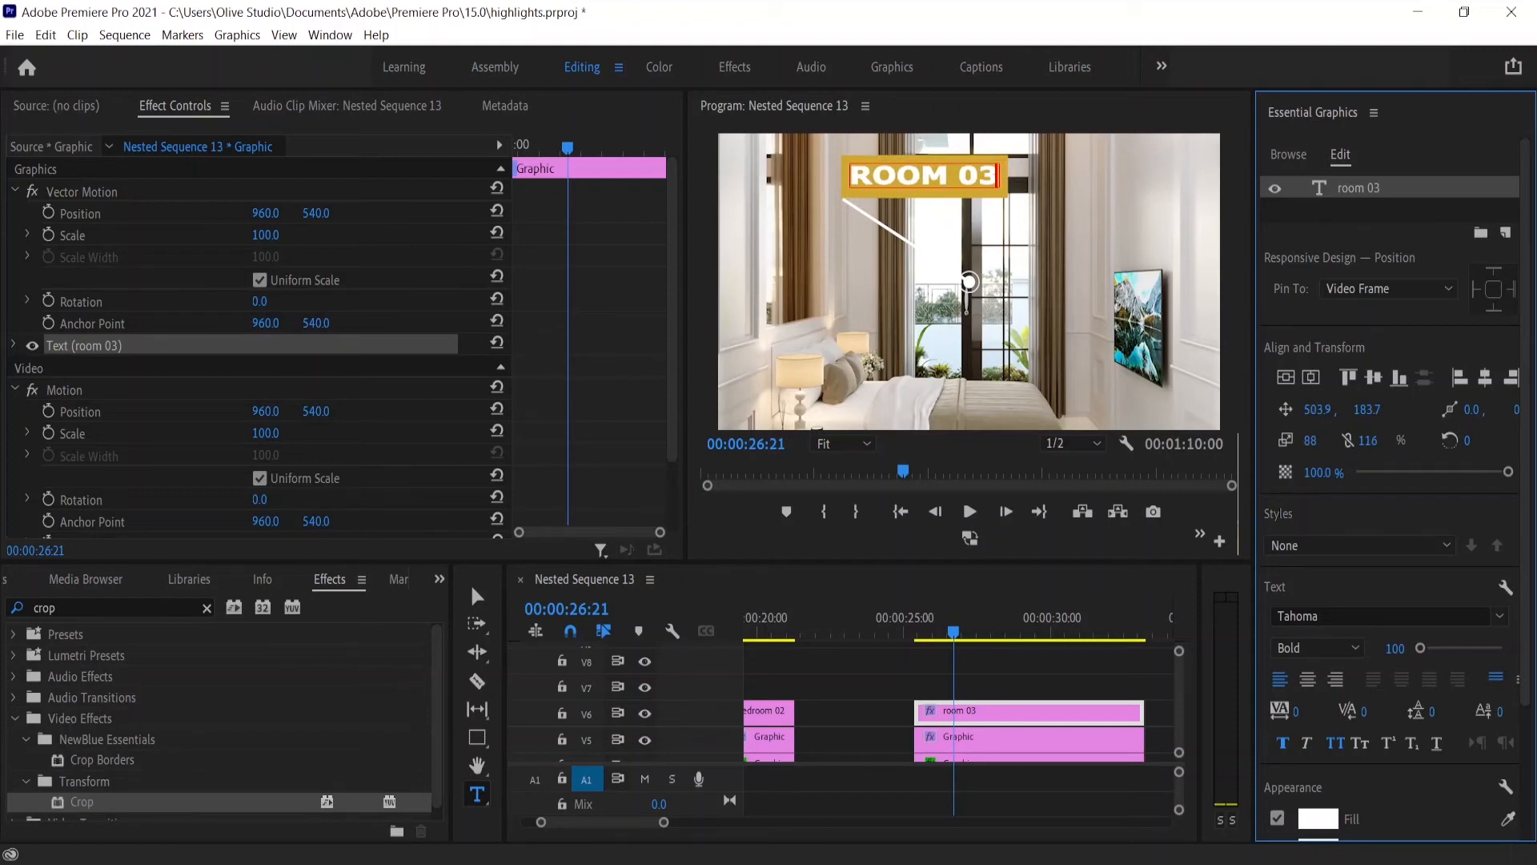
pyautogui.click(985, 177)
pyautogui.click(477, 597)
pyautogui.doubleClick(920, 179)
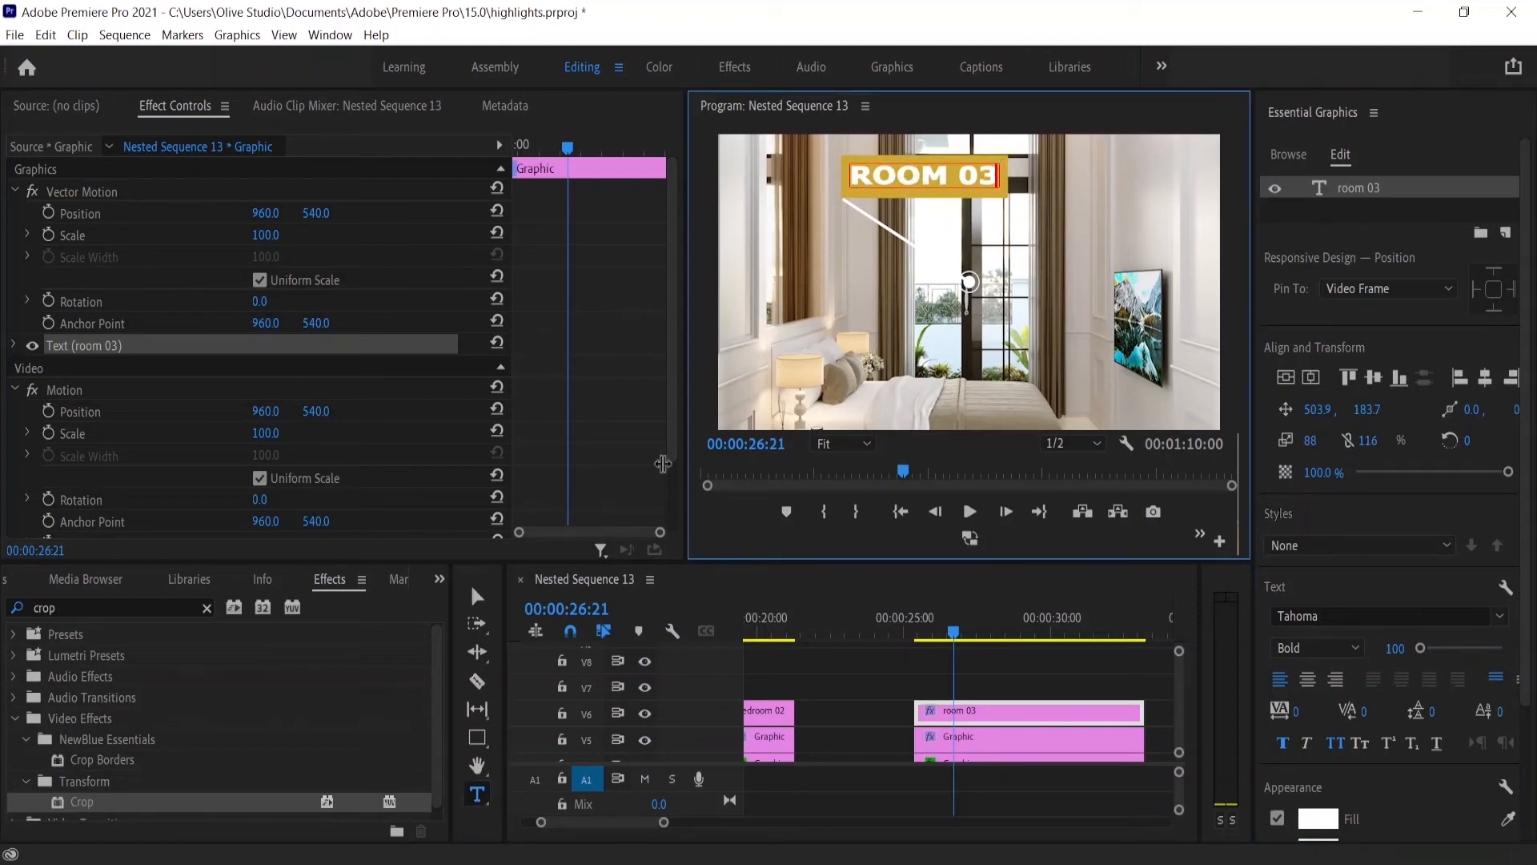
pyautogui.click(477, 597)
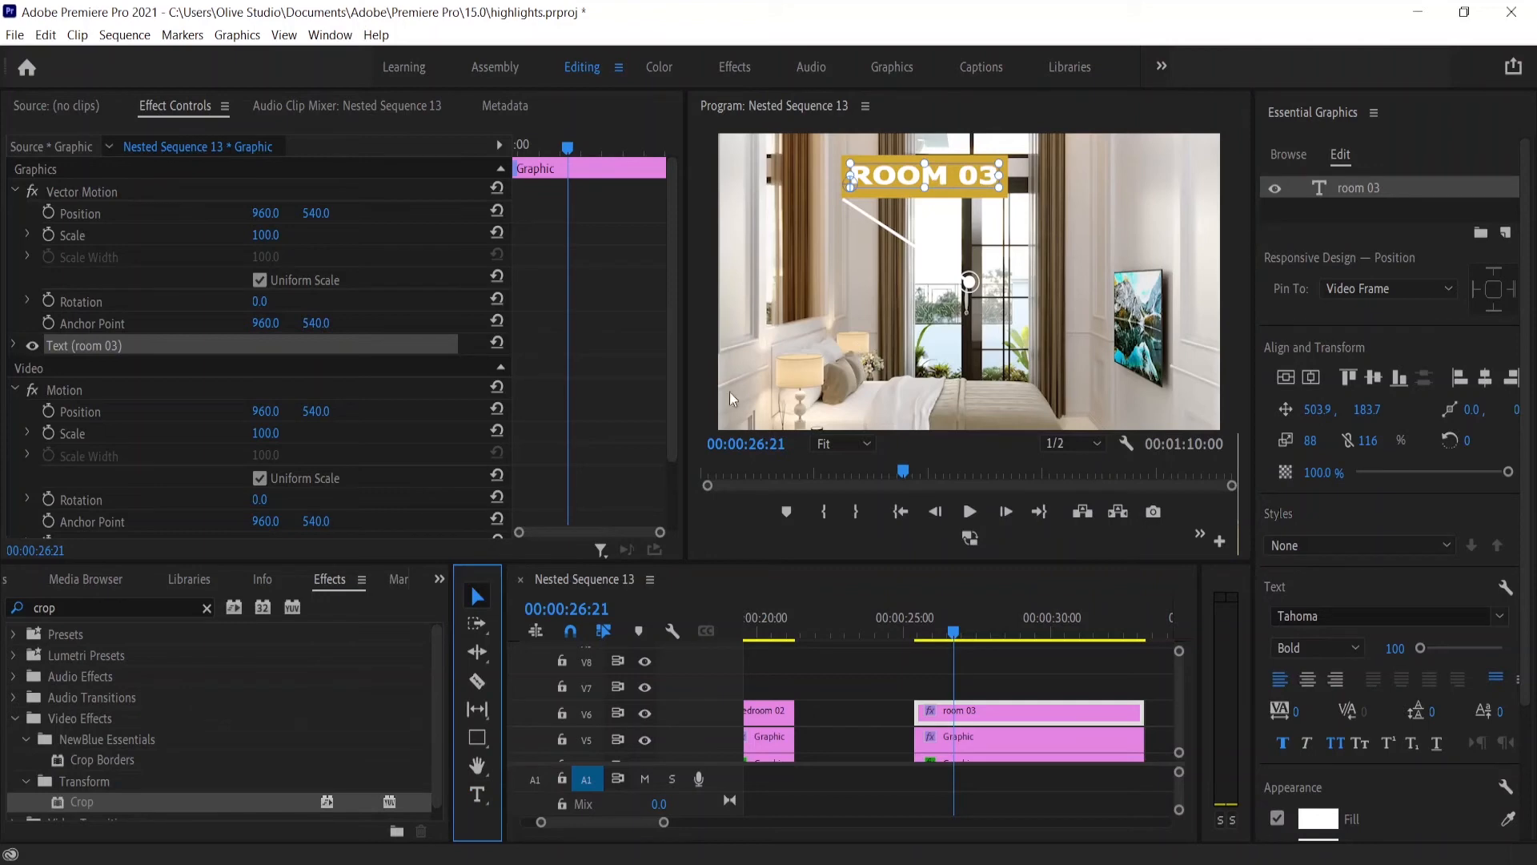
# Step: Apply the Crop effect to the room 03 text clip and keyframe its Right value at 82% at 00:00:26:21
pyautogui.moveTo(68, 802); pyautogui.dragTo(959, 714)
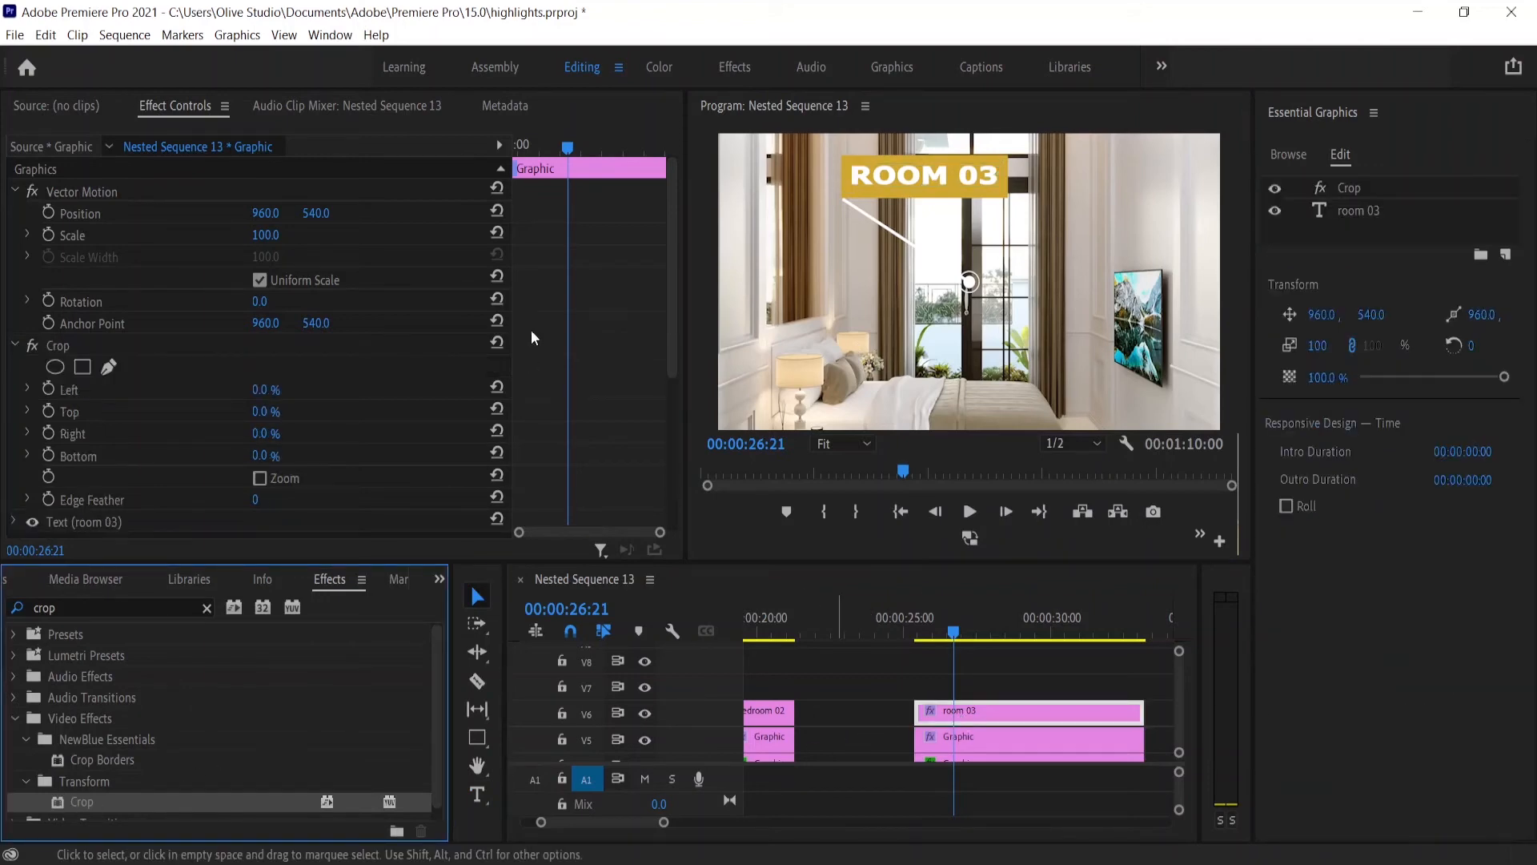
pyautogui.moveTo(669, 212); pyautogui.dragTo(670, 261)
pyautogui.click(60, 262)
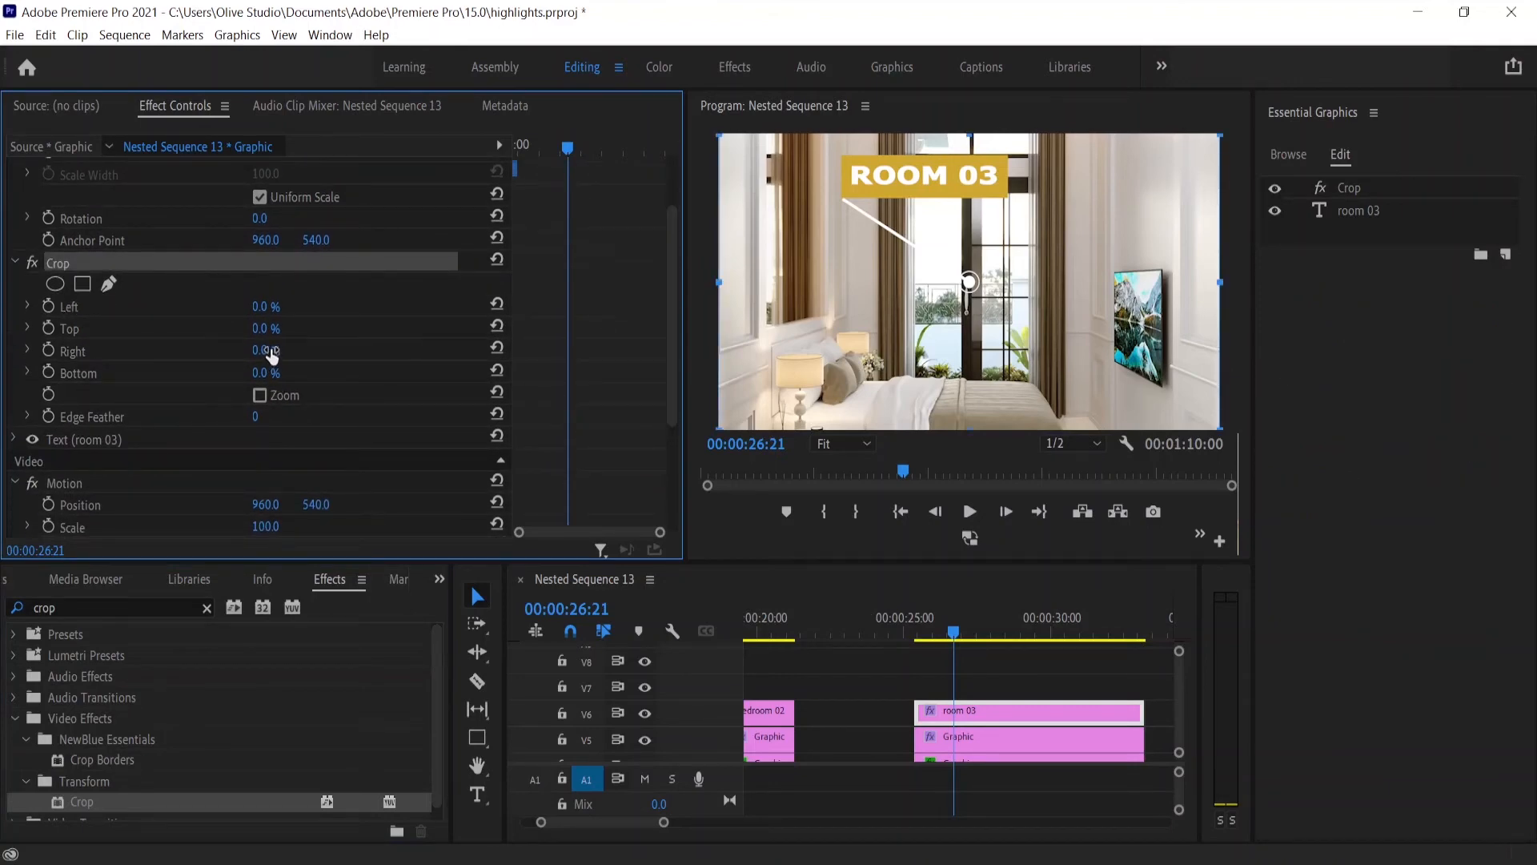
pyautogui.moveTo(267, 351); pyautogui.dragTo(398, 351)
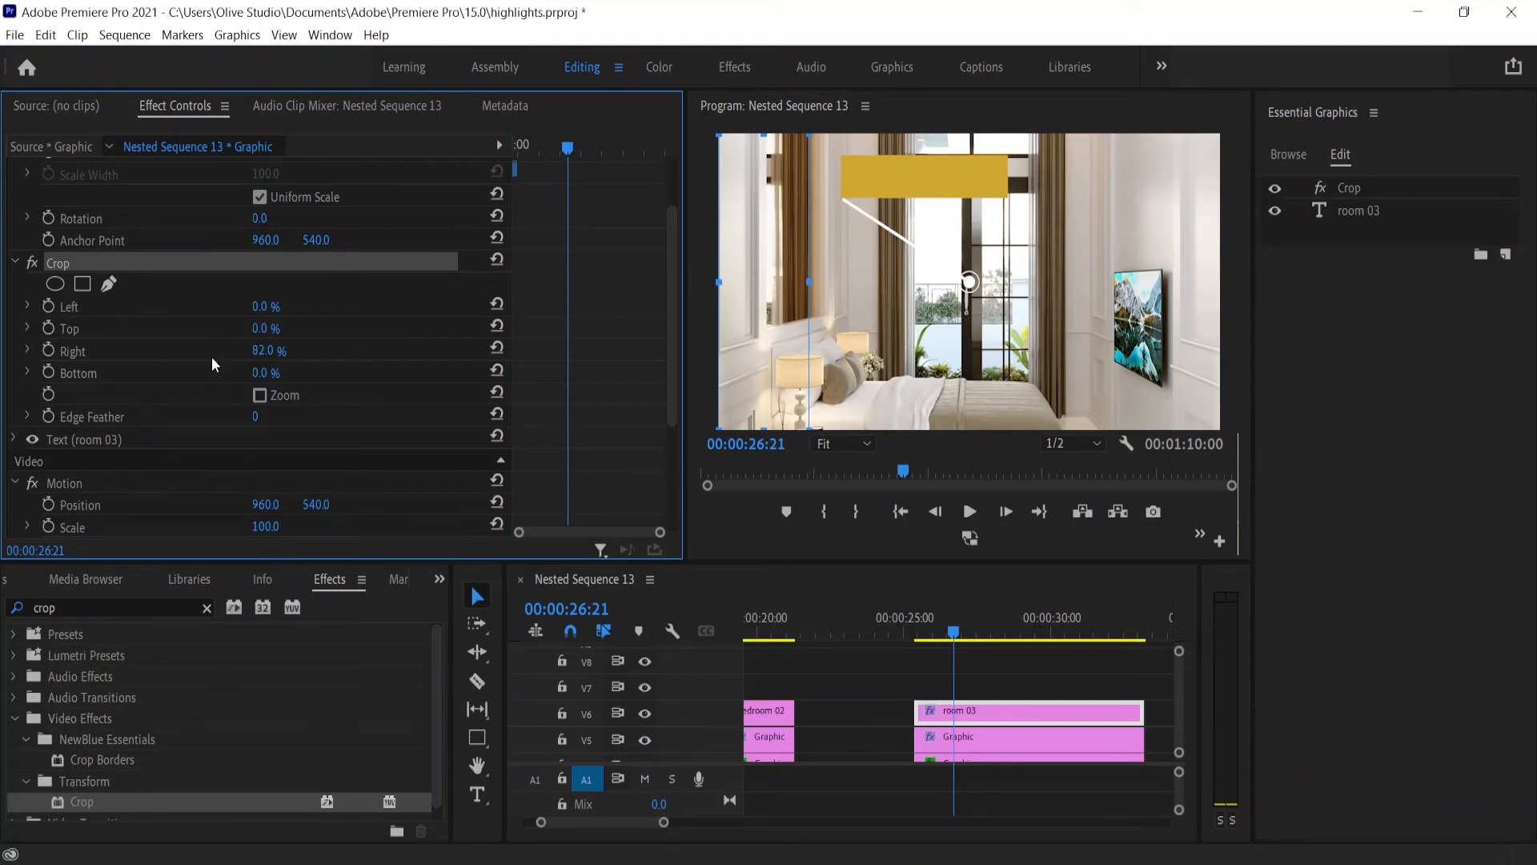
pyautogui.click(50, 349)
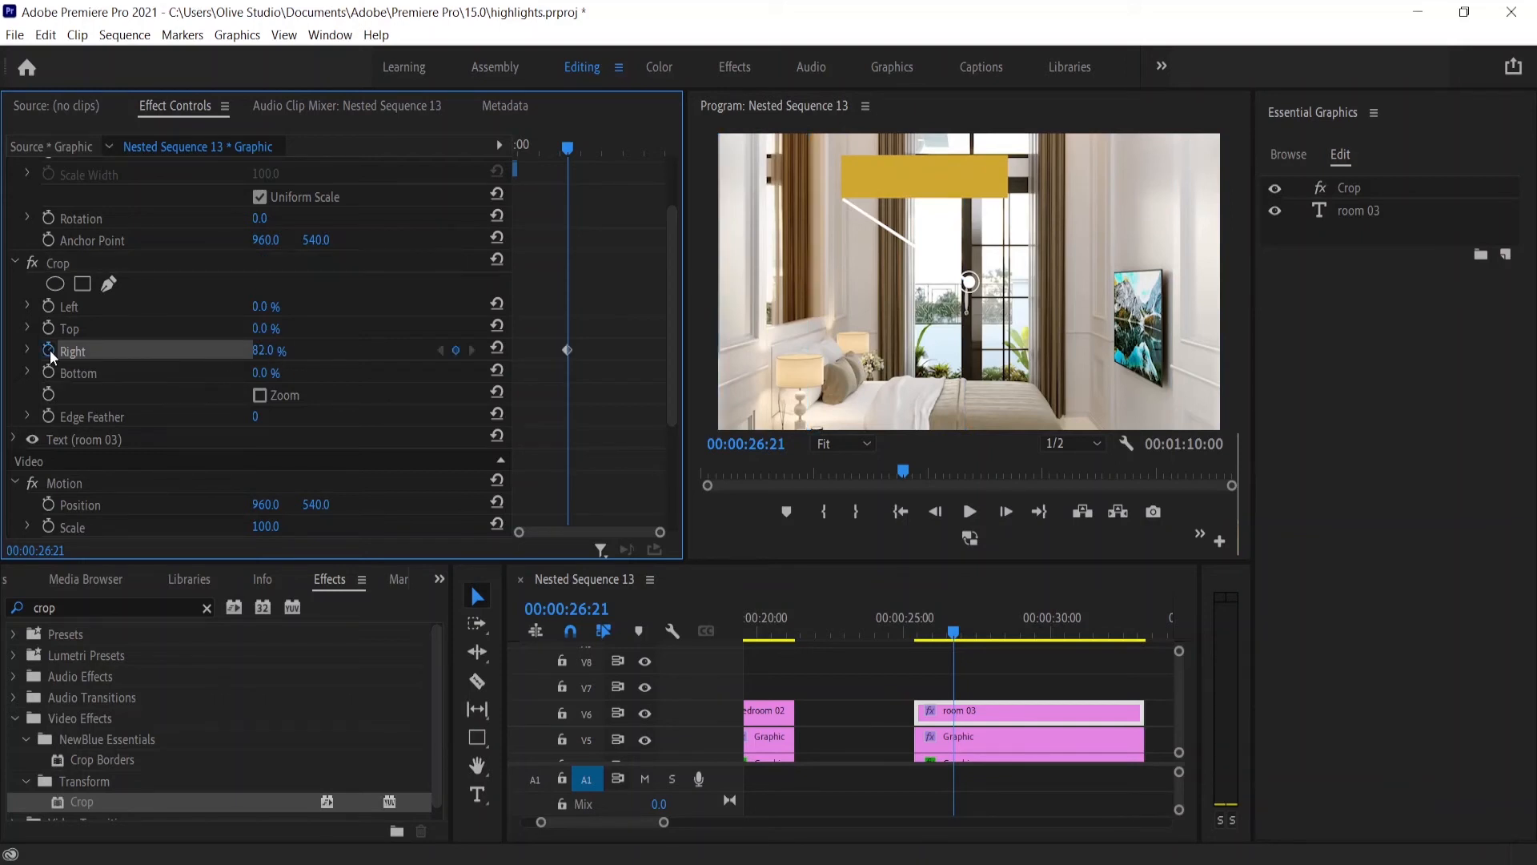
# Step: Advance 20 frames to 00:00:27:11 and set the room 03 text's Crop Right value to 0%
pyautogui.hotkey('shift', 'Right')
pyautogui.hotkey('shift', 'Right')
pyautogui.hotkey('shift', 'Right')
pyautogui.hotkey('shift', 'Right')
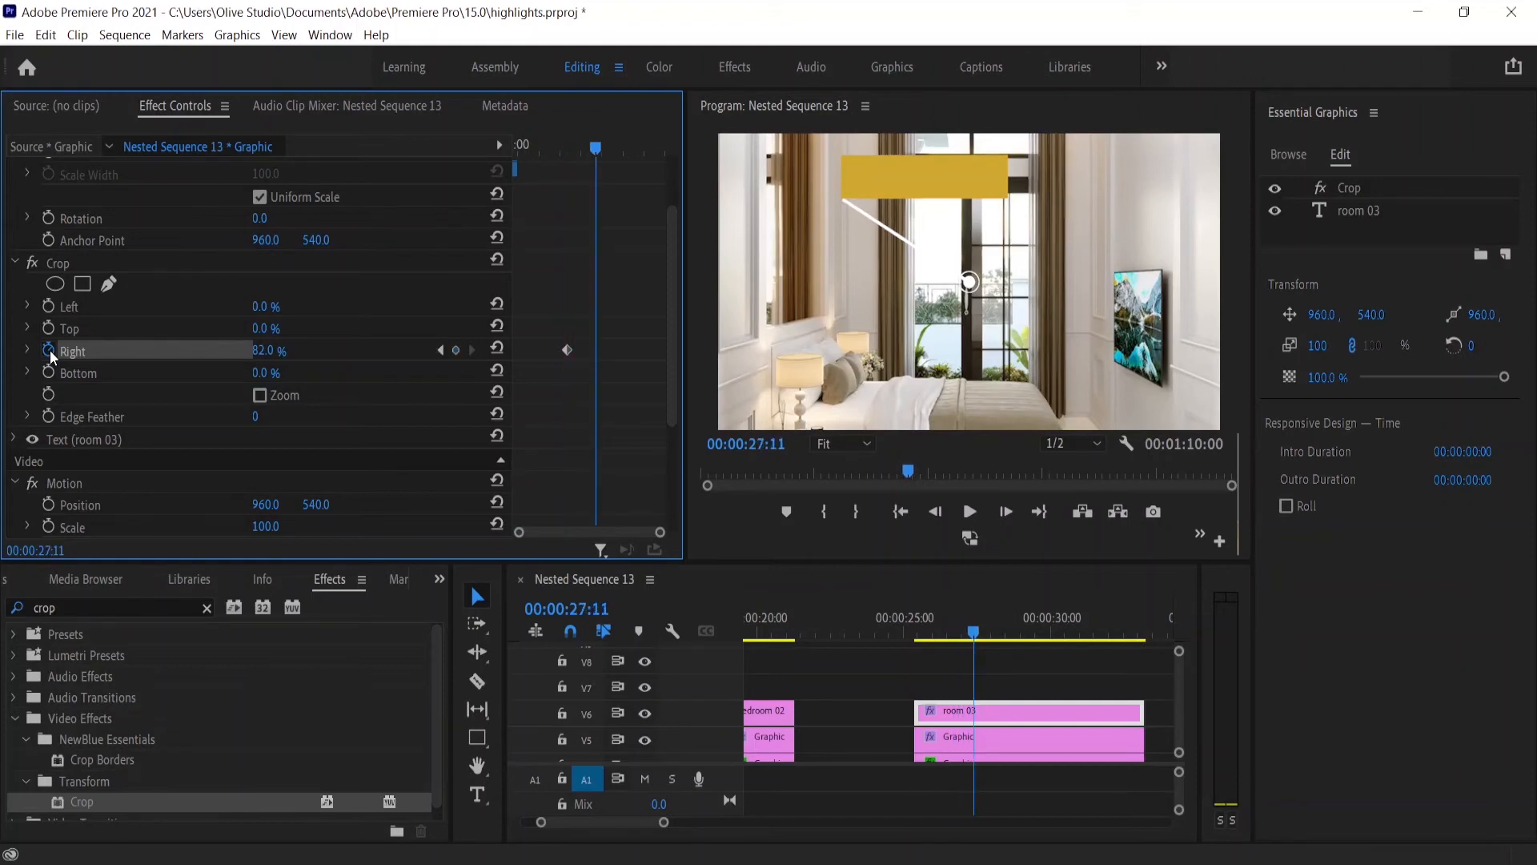
pyautogui.click(271, 349)
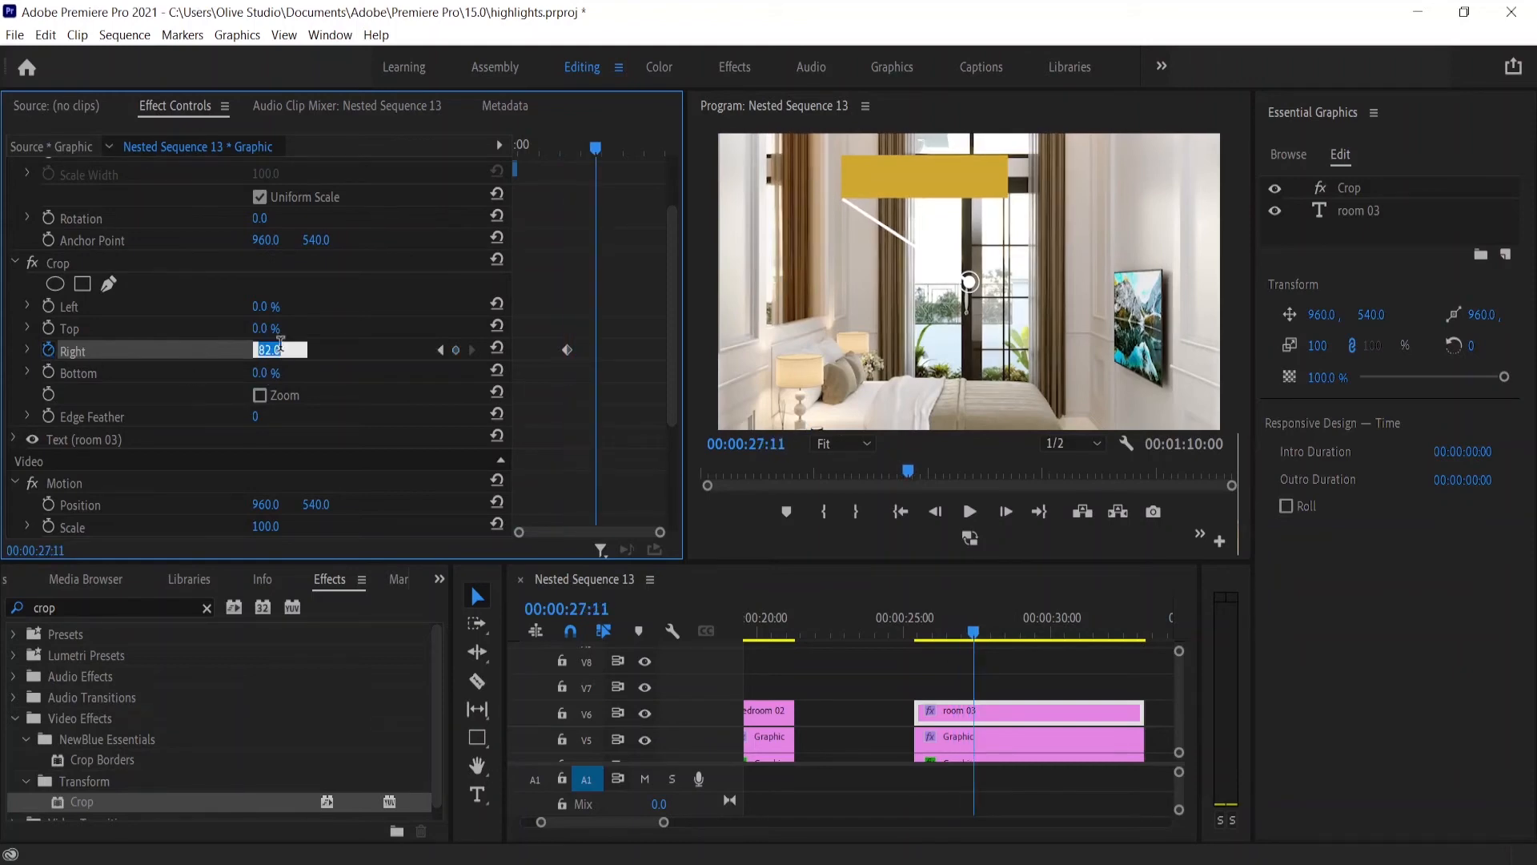
pyautogui.write('0')
pyautogui.press('Return')
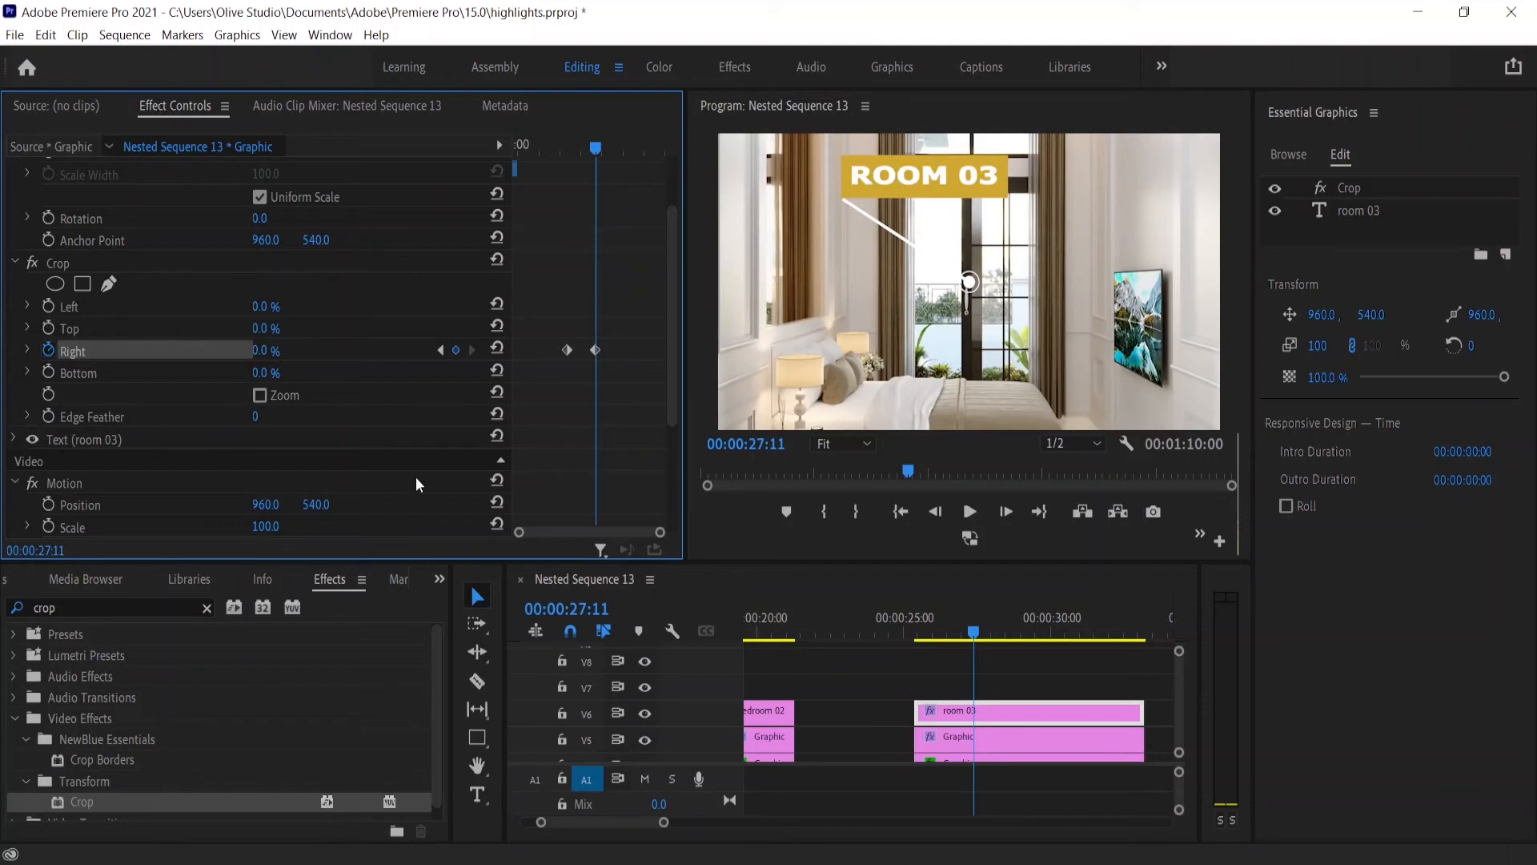
# Step: Play the complete call-out animation several times from the clip start to check the circle, line, rectangle and text reveals
pyautogui.click(942, 622)
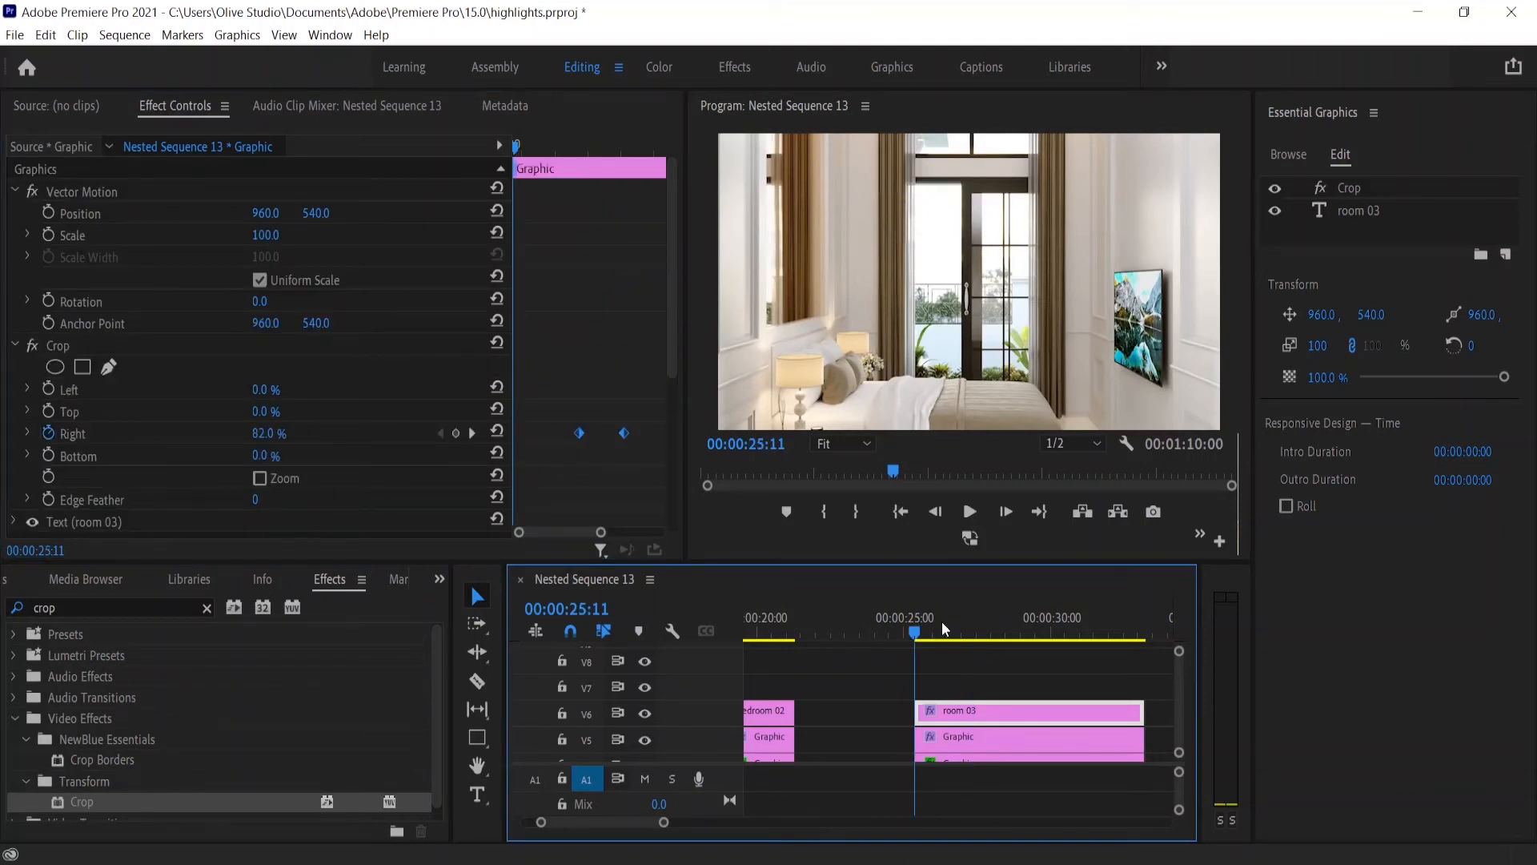
pyautogui.press('space')
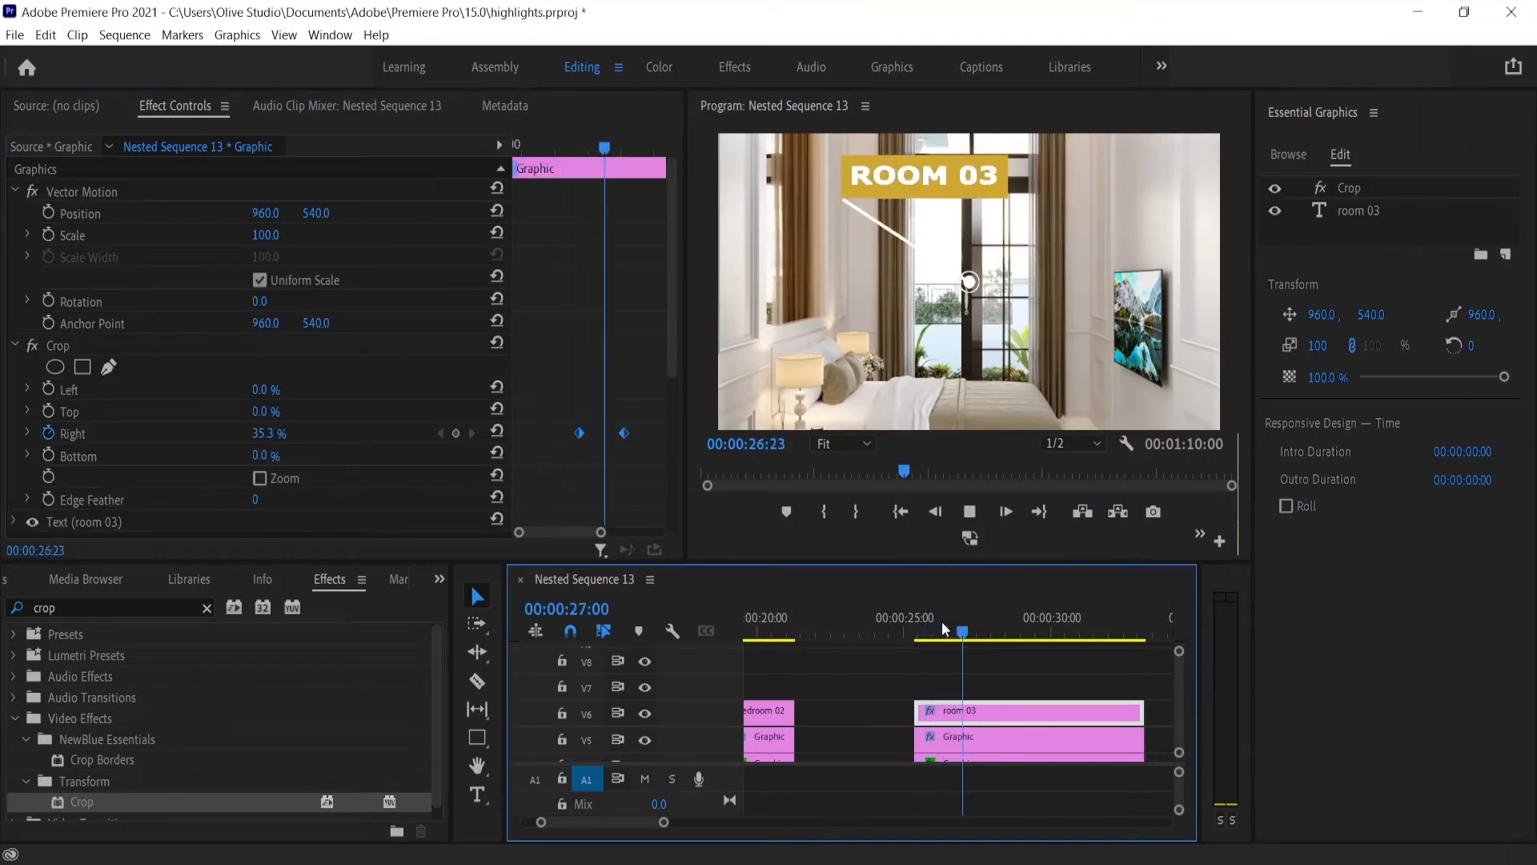
pyautogui.press('space')
pyautogui.click(941, 621)
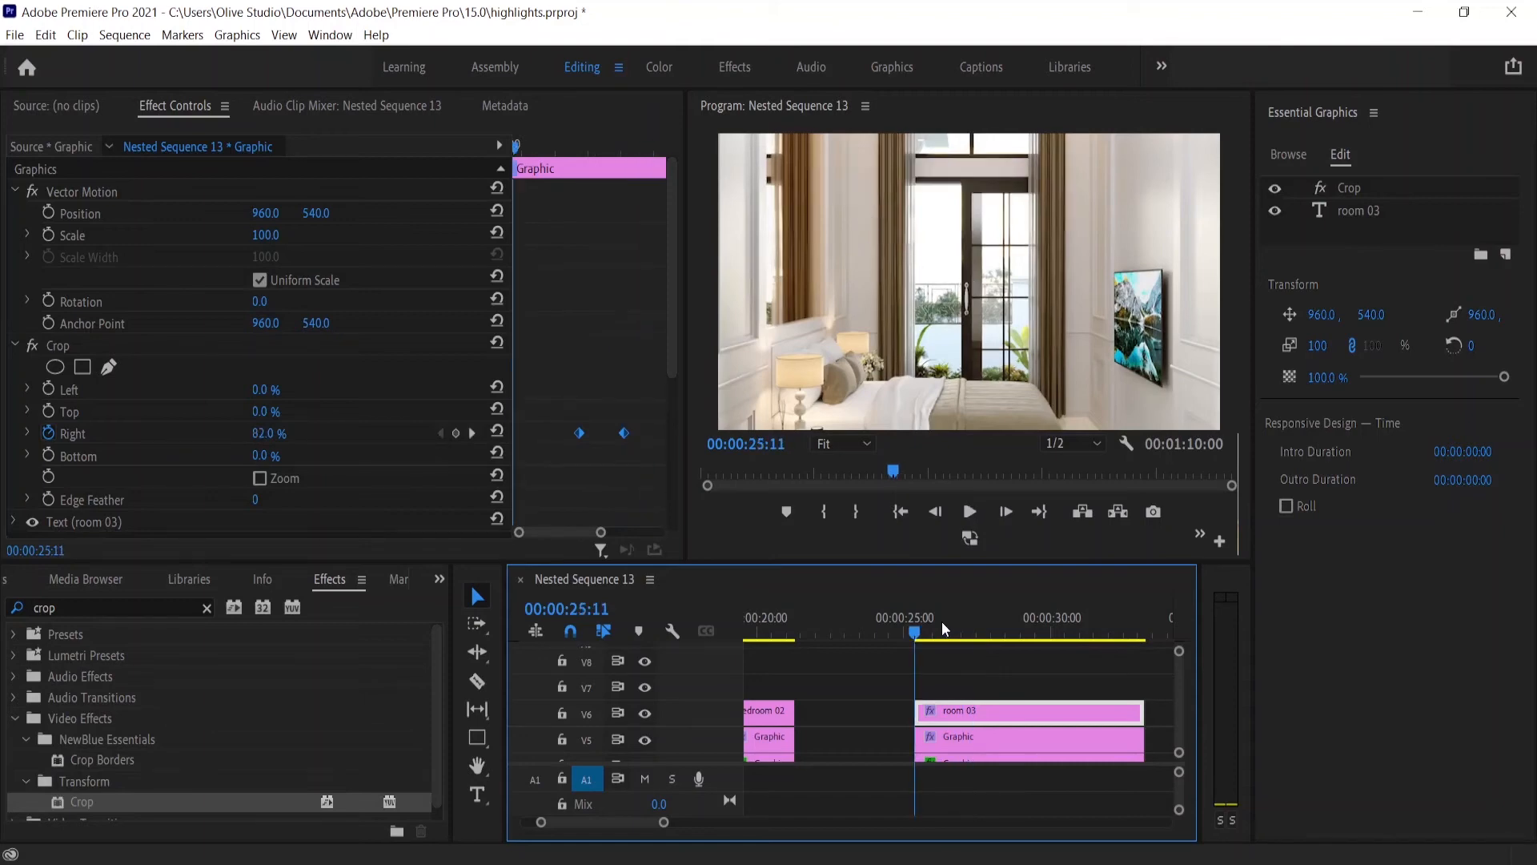
pyautogui.press('space')
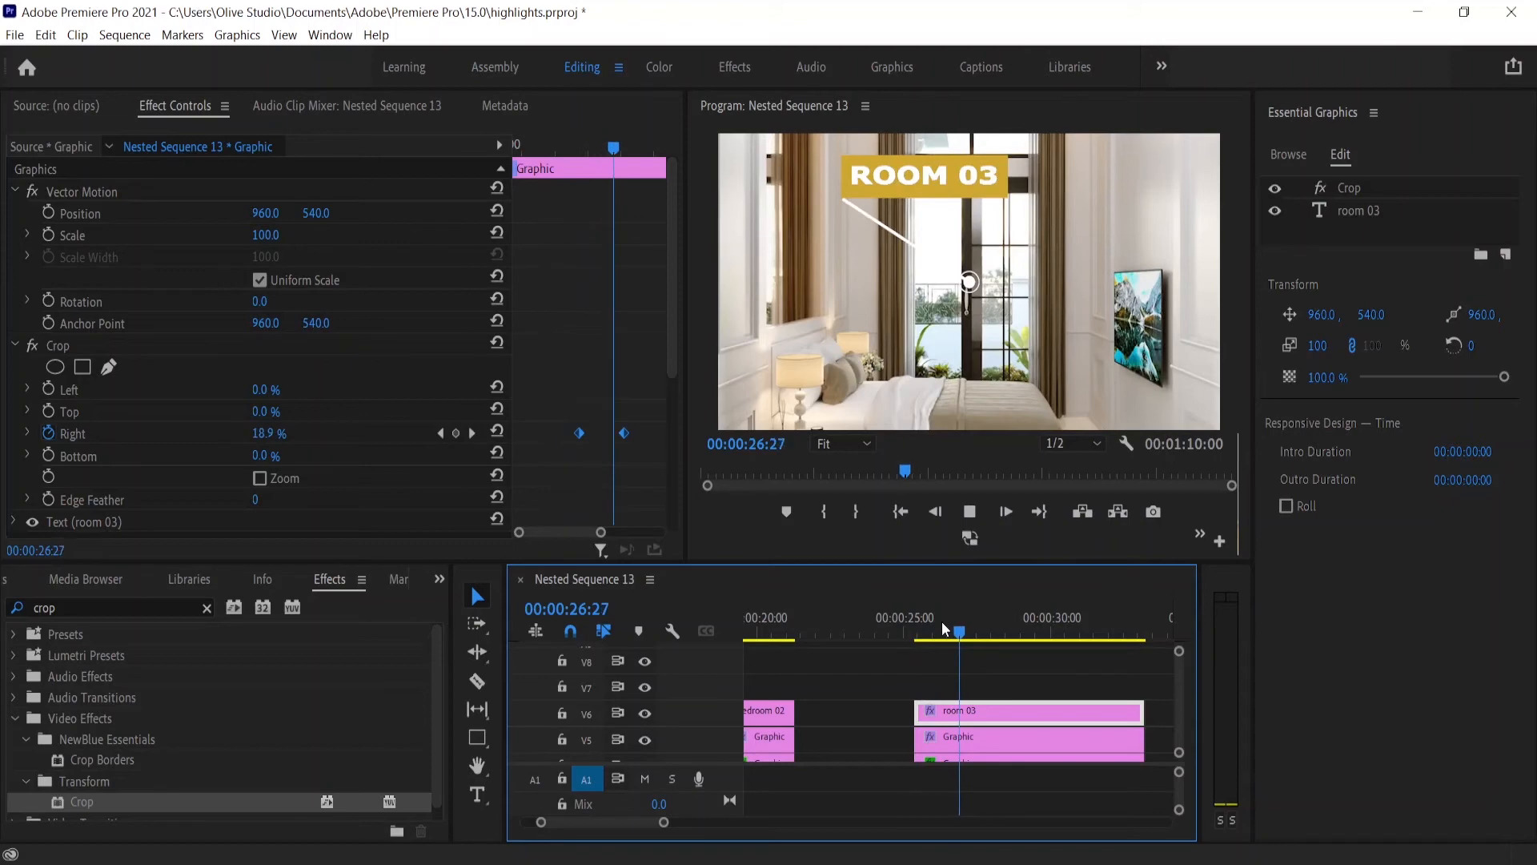
pyautogui.press('space')
pyautogui.press('space')
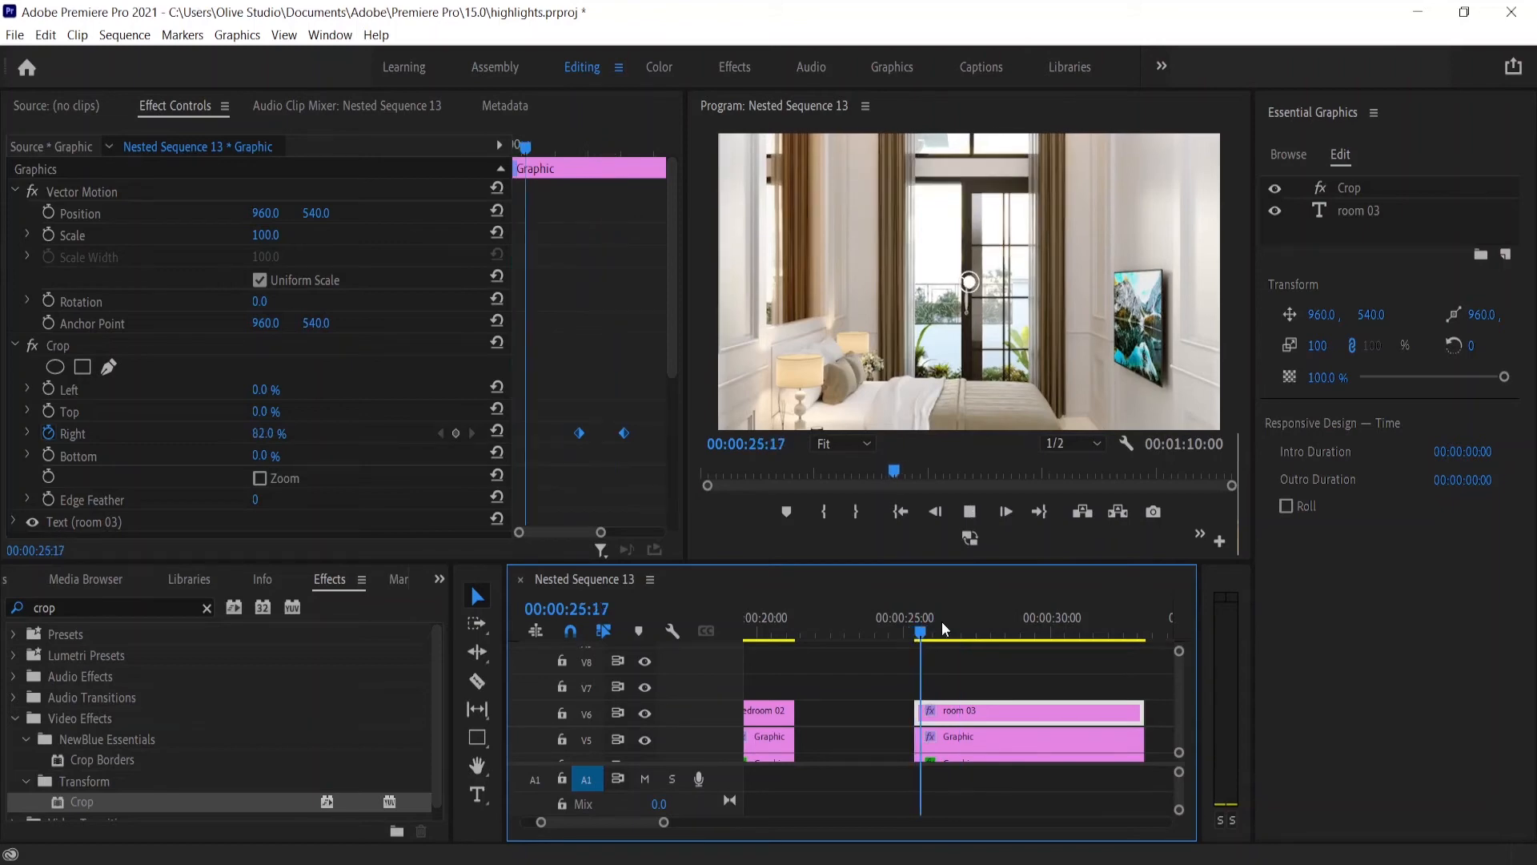
pyautogui.press('space')
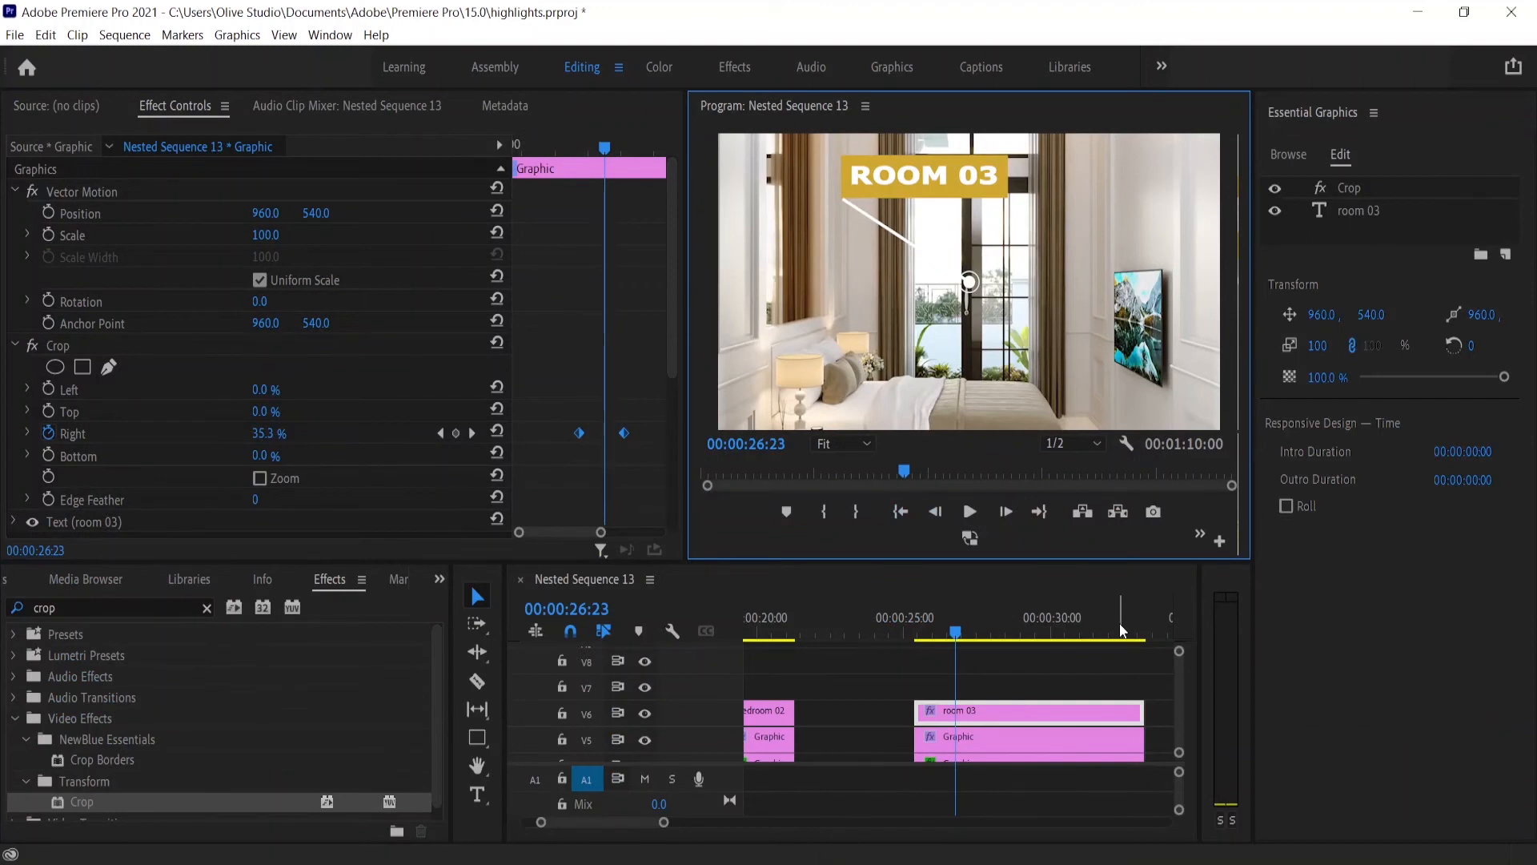
# Step: Zoom the timeline in on the room 03 clip stack and reset the Editing workspace to its saved layout
pyautogui.click(960, 607)
pyautogui.press('`')
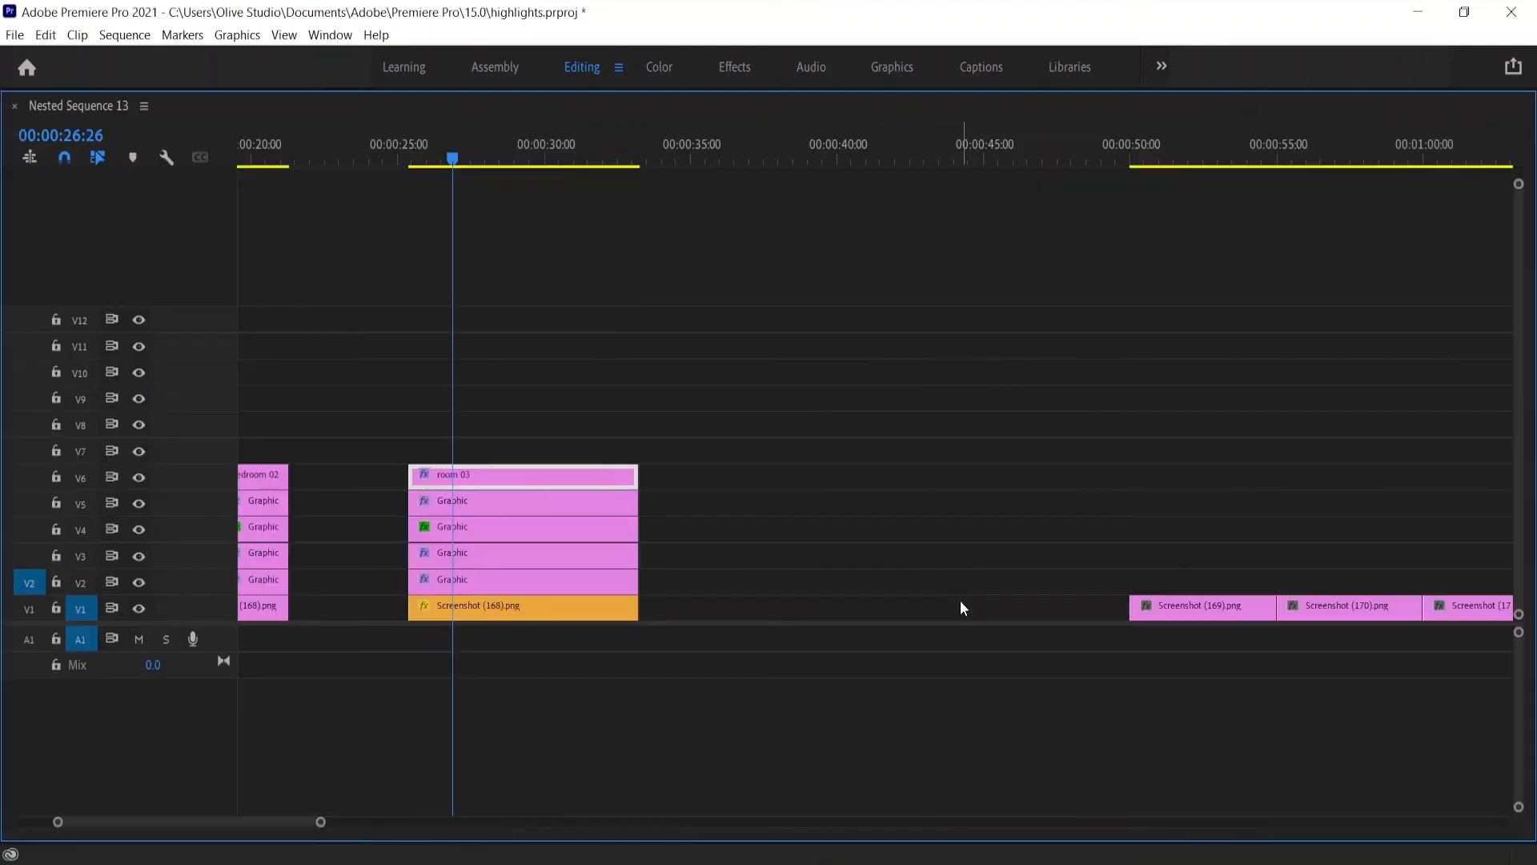
pyautogui.moveTo(321, 828); pyautogui.dragTo(217, 824)
pyautogui.press('`')
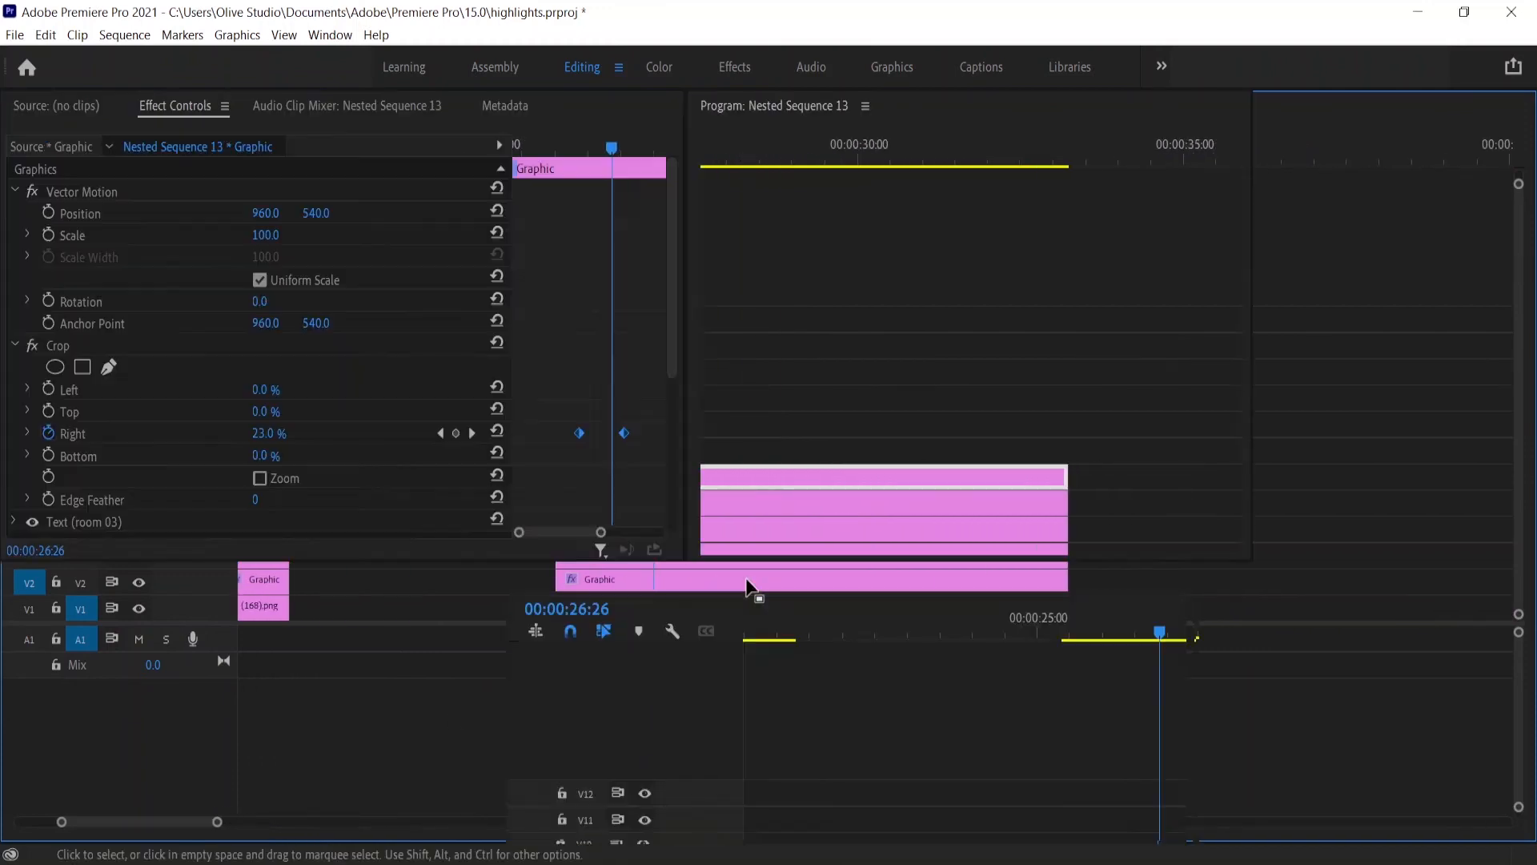
pyautogui.scroll(-2, 1039, 707)
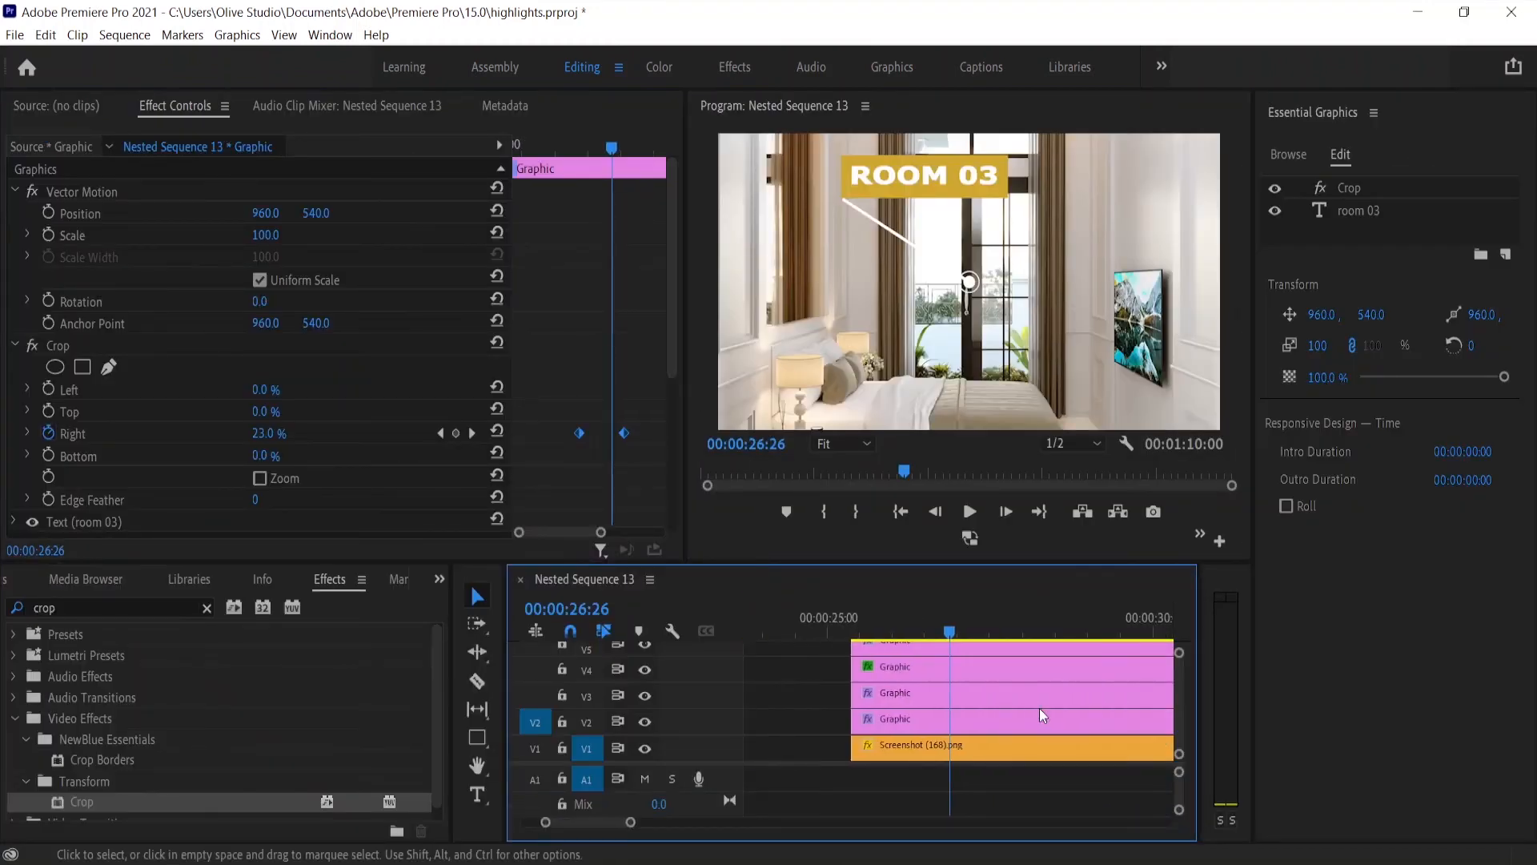
pyautogui.click(618, 67)
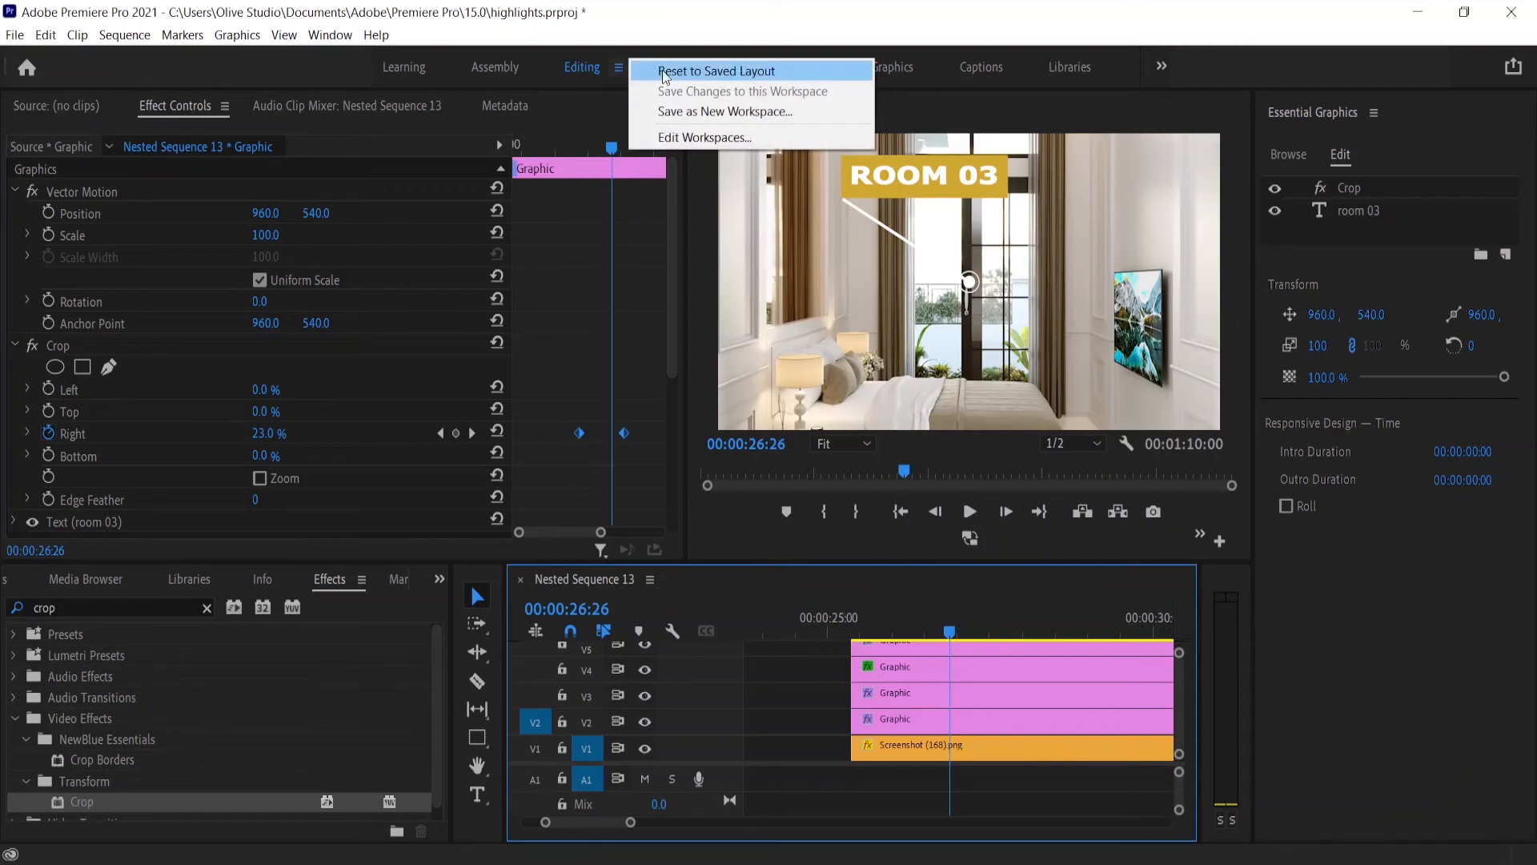
pyautogui.click(712, 71)
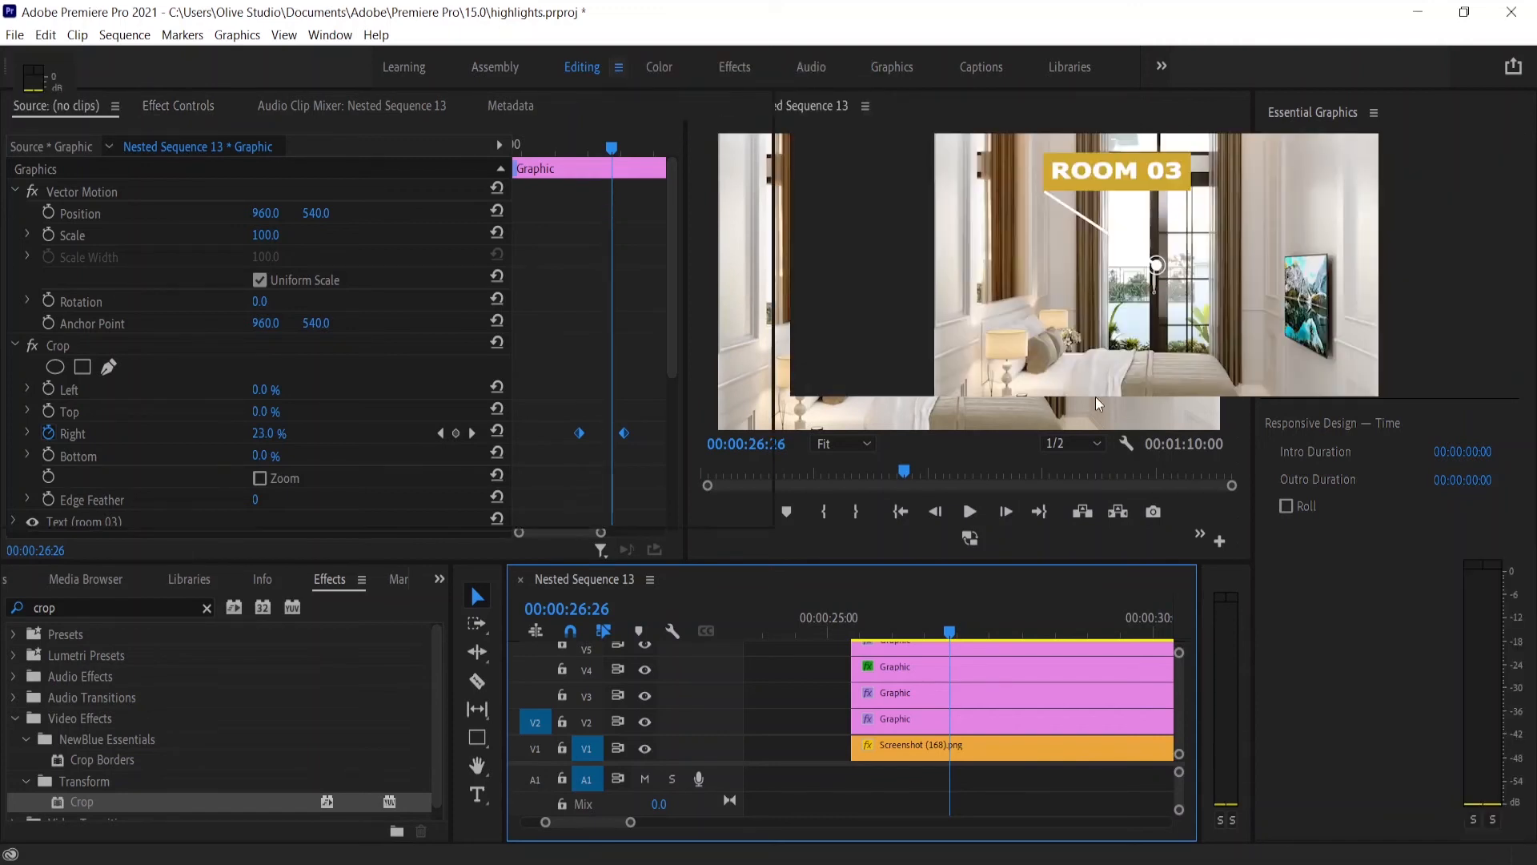
pyautogui.scroll(-2, 1198, 716)
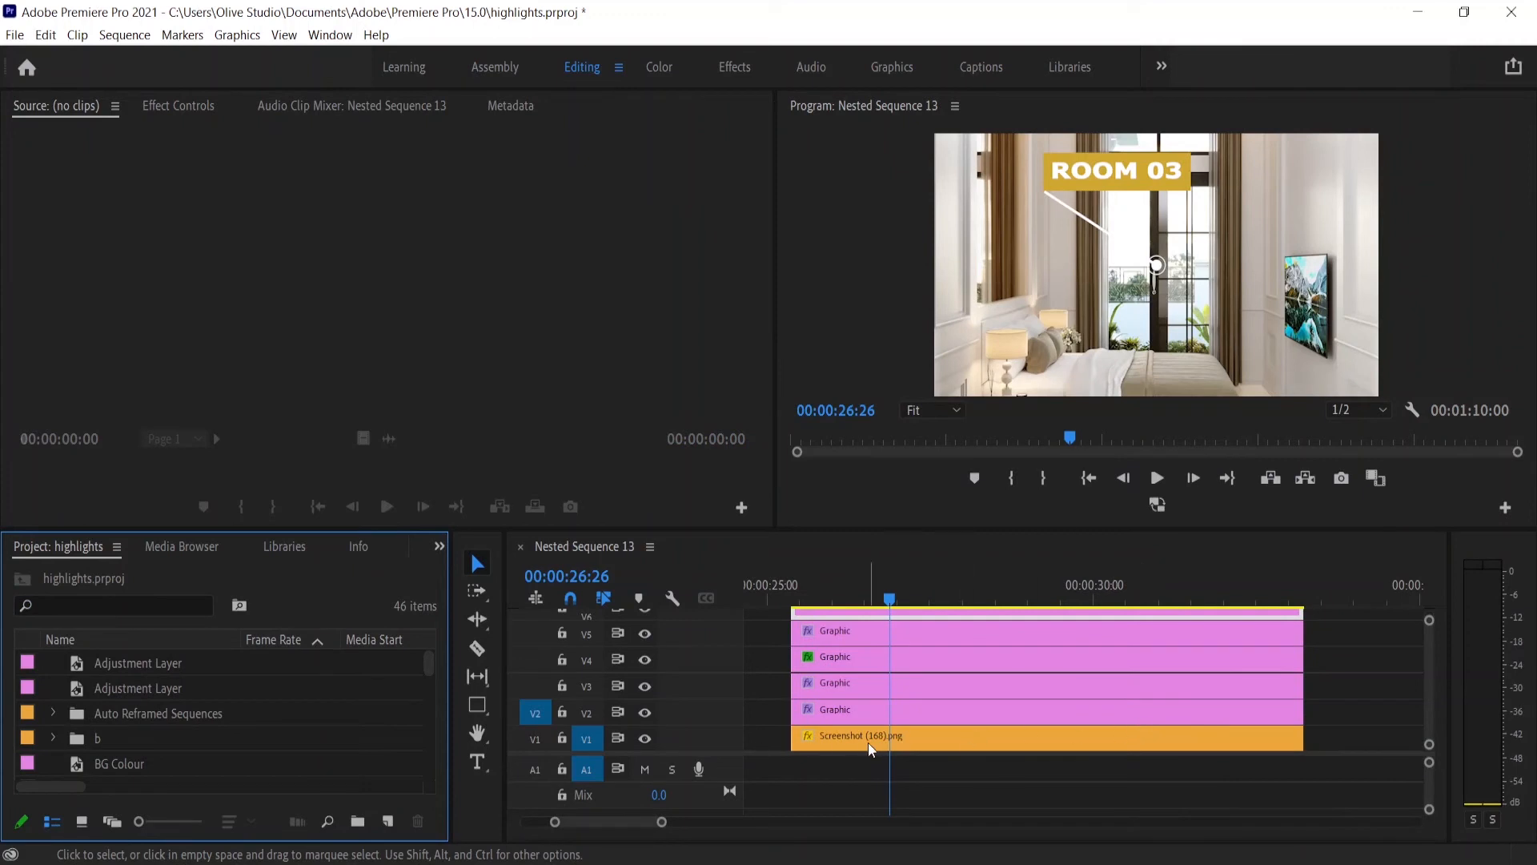
# Step: Lock track V1 and nest the five call-out graphic clips above the bedroom image into one sequence under the default name
pyautogui.click(561, 737)
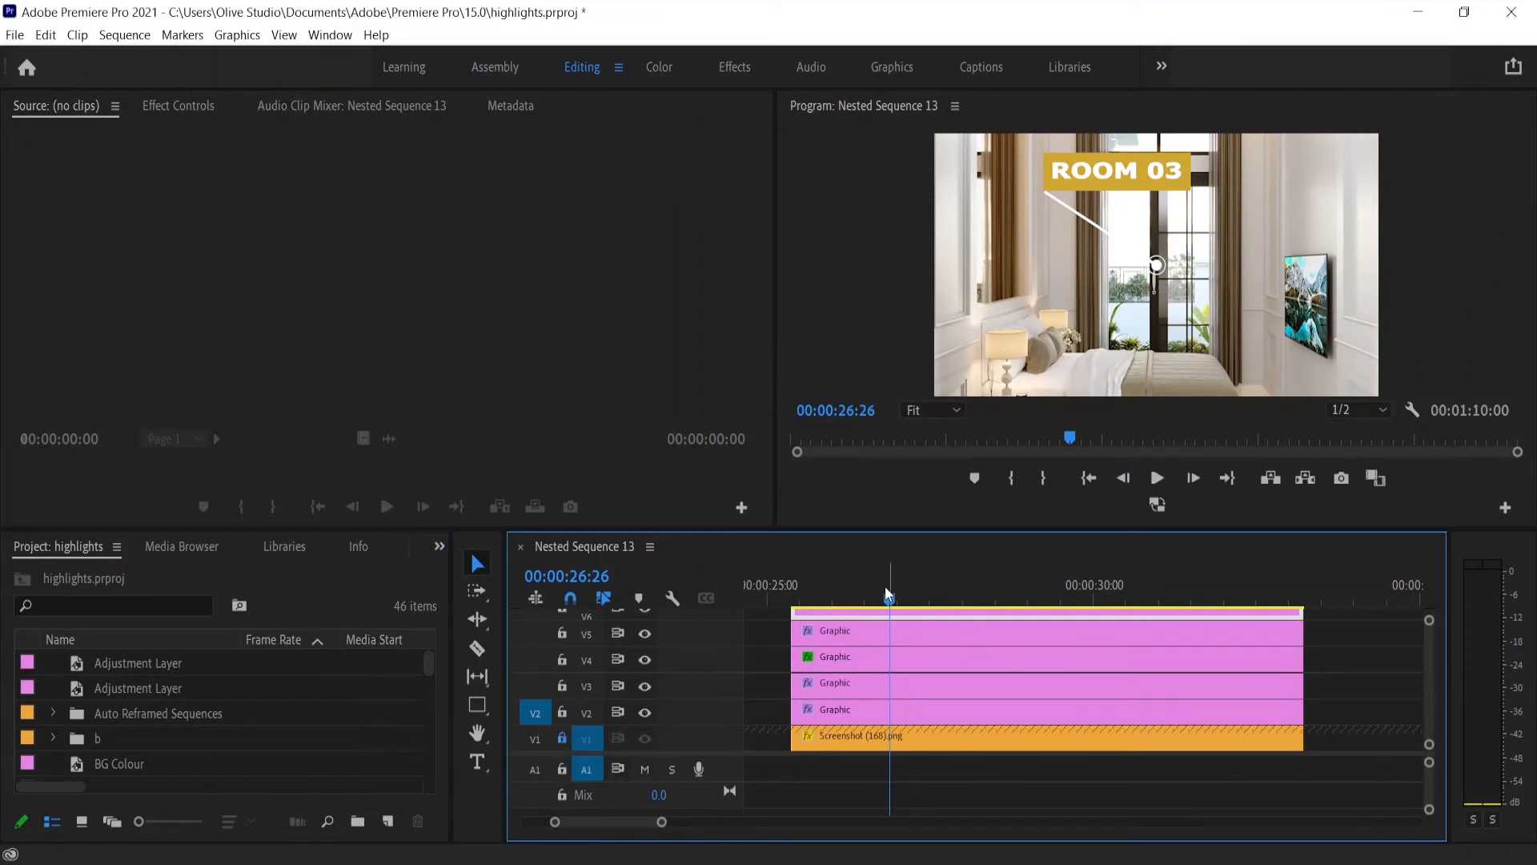
pyautogui.moveTo(885, 586); pyautogui.dragTo(824, 599)
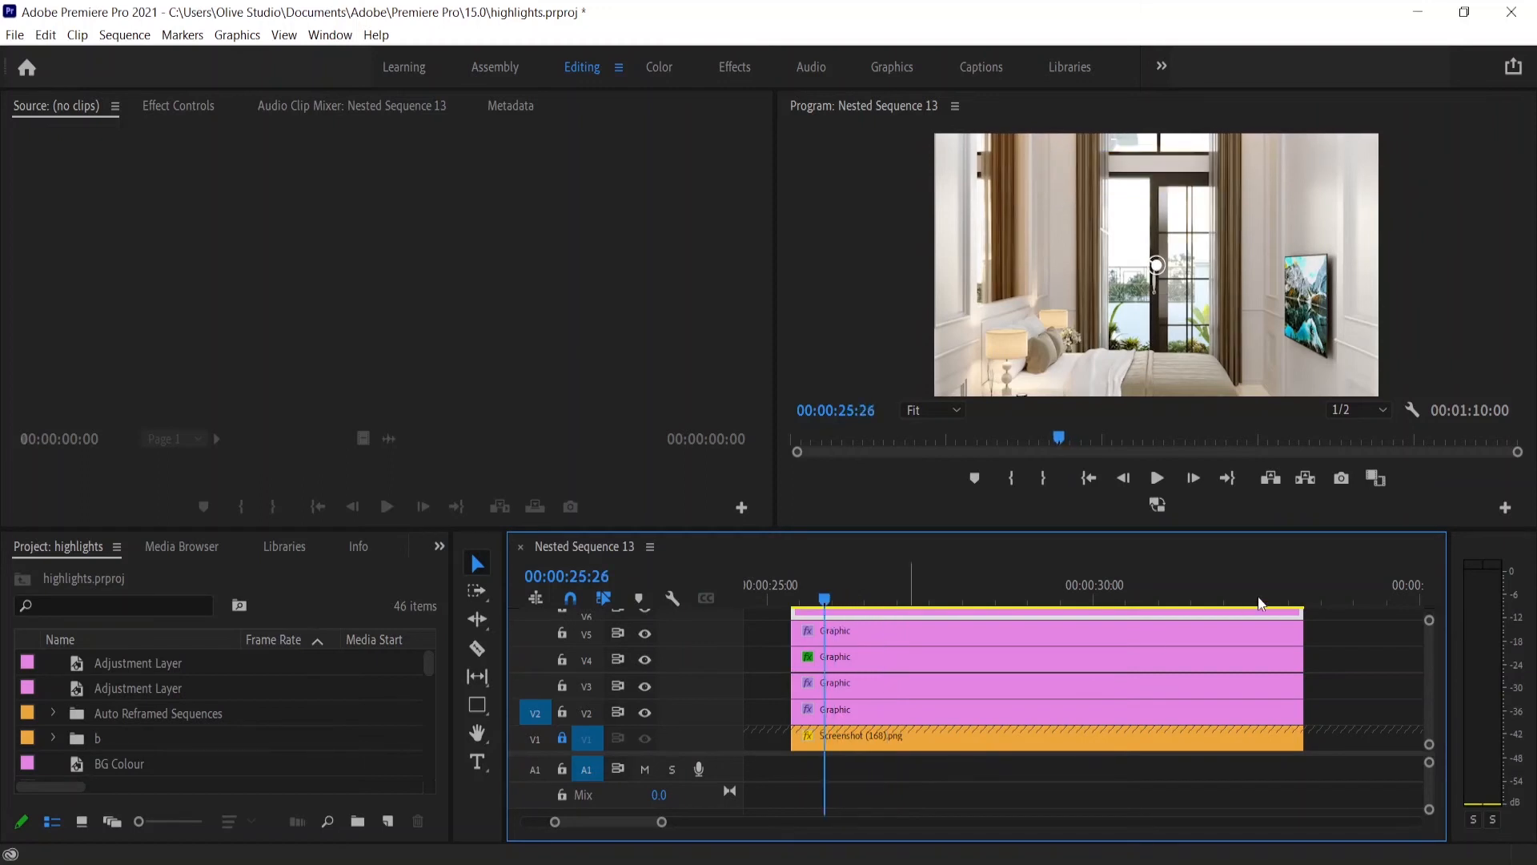
pyautogui.press('`')
pyautogui.moveTo(763, 394); pyautogui.dragTo(689, 585)
pyautogui.rightClick(689, 585)
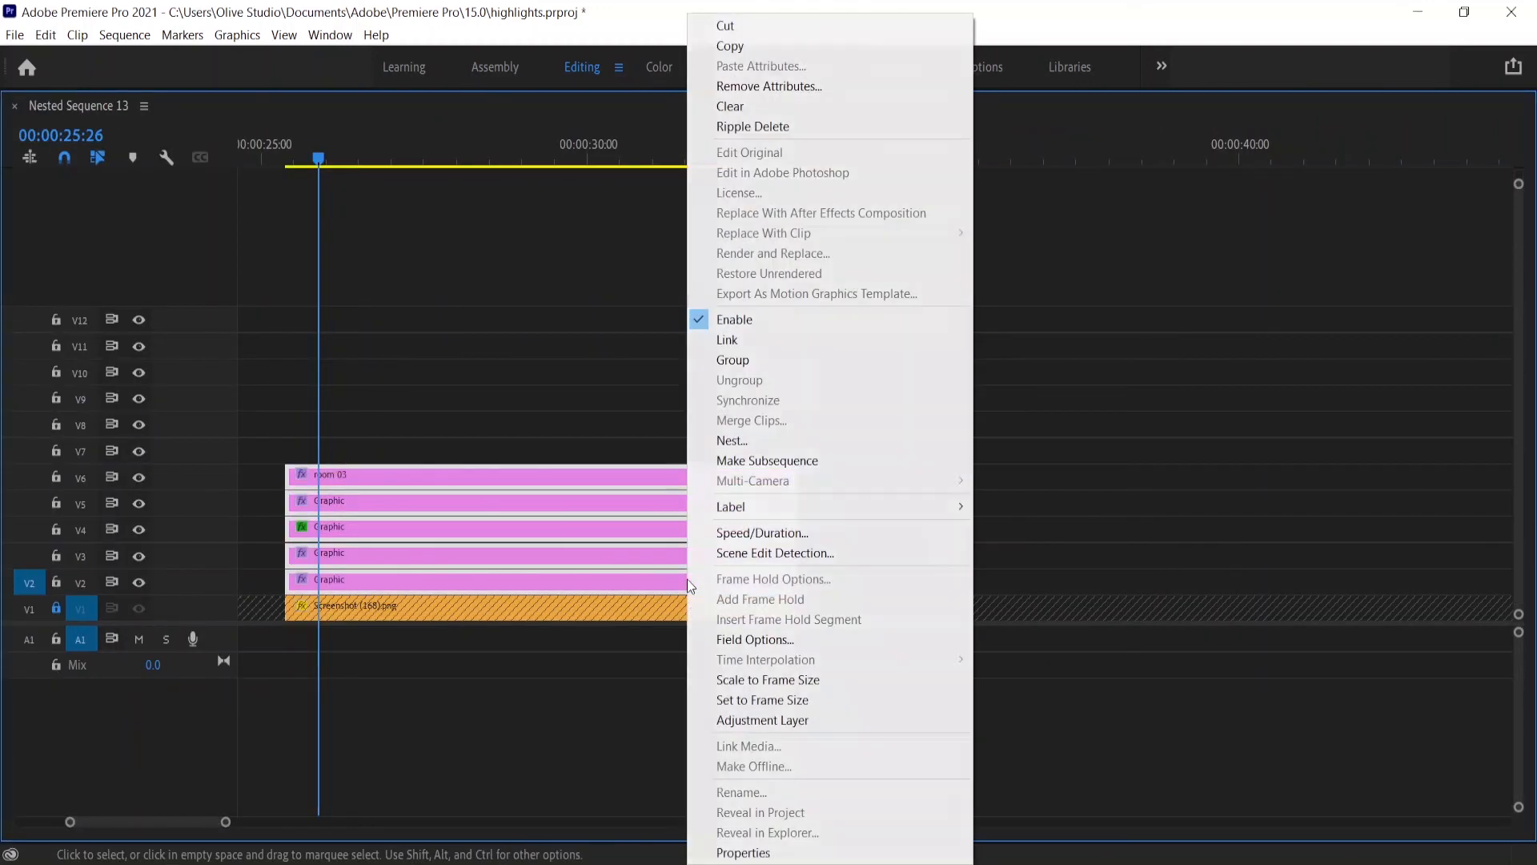
pyautogui.click(733, 441)
pyautogui.click(731, 466)
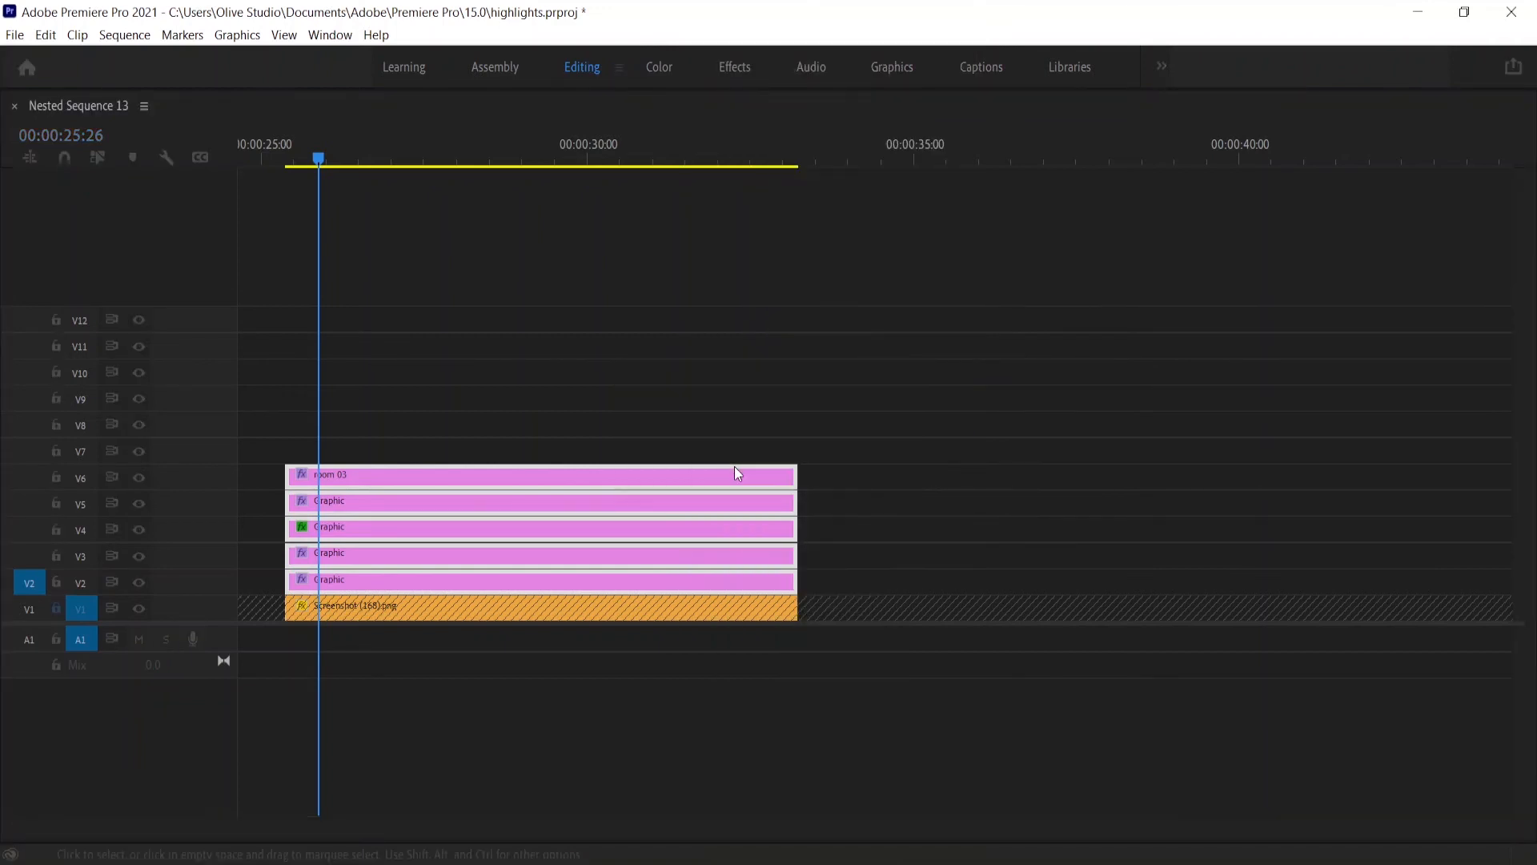
pyautogui.press('`')
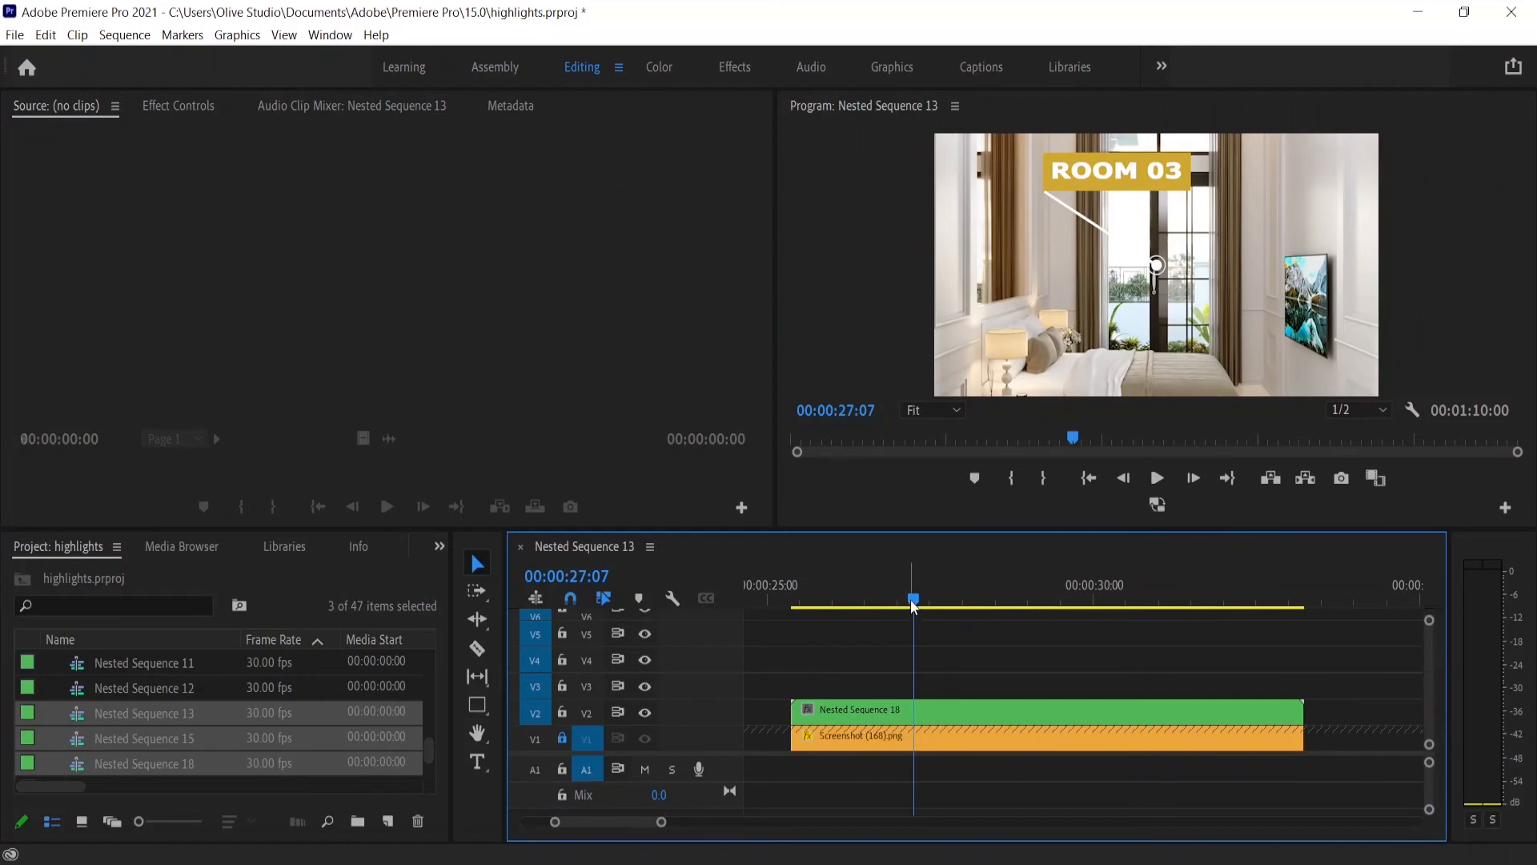
# Step: Play the nested call-out from its start to 00:00:28:25 and duplicate the nest onto V3 starting at that time
pyautogui.press('Up')
pyautogui.press('space')
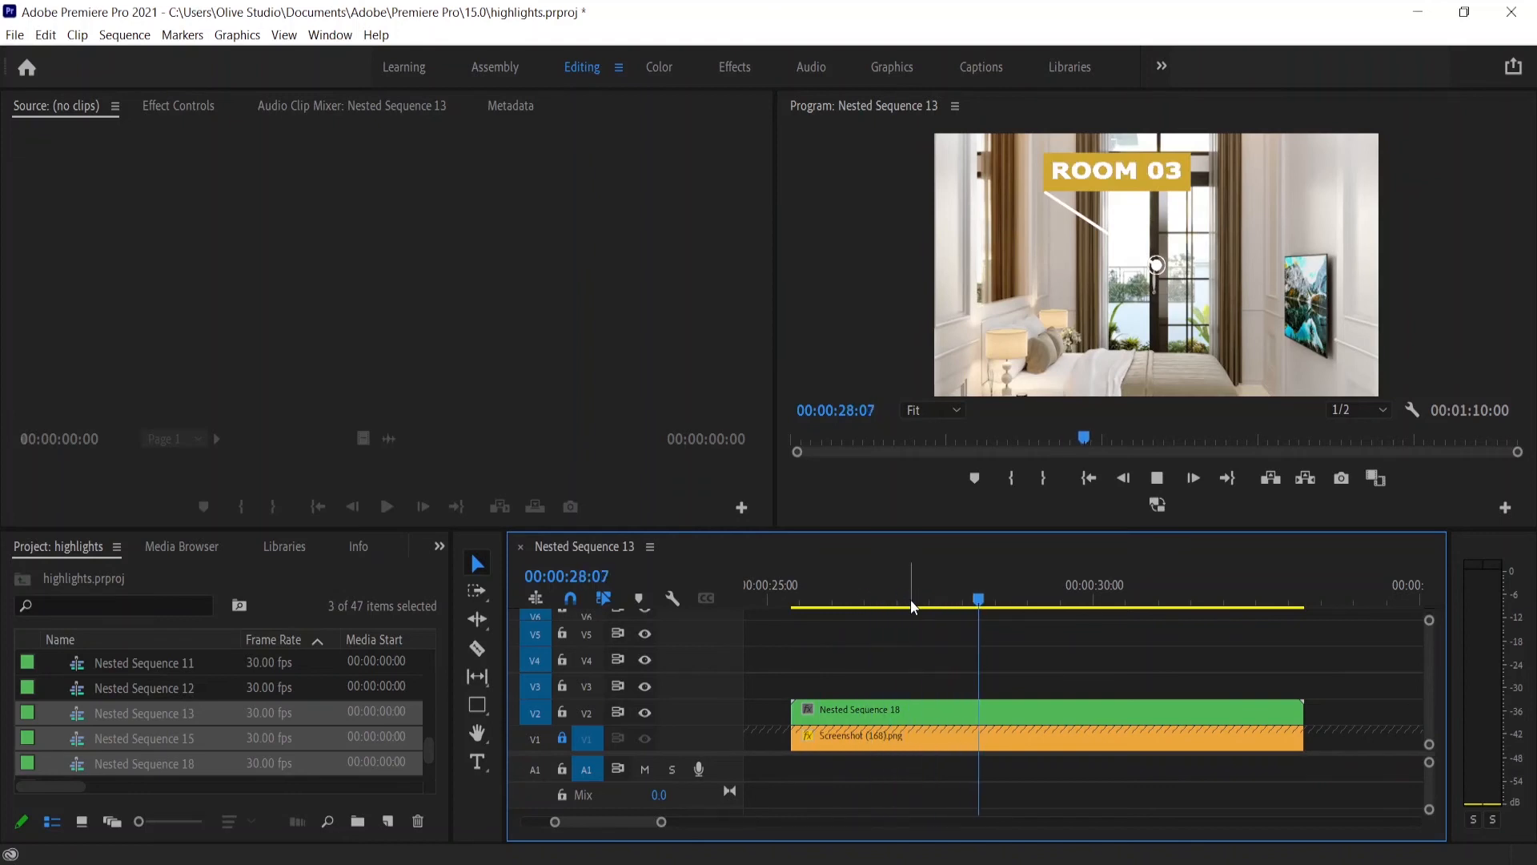
pyautogui.press('space')
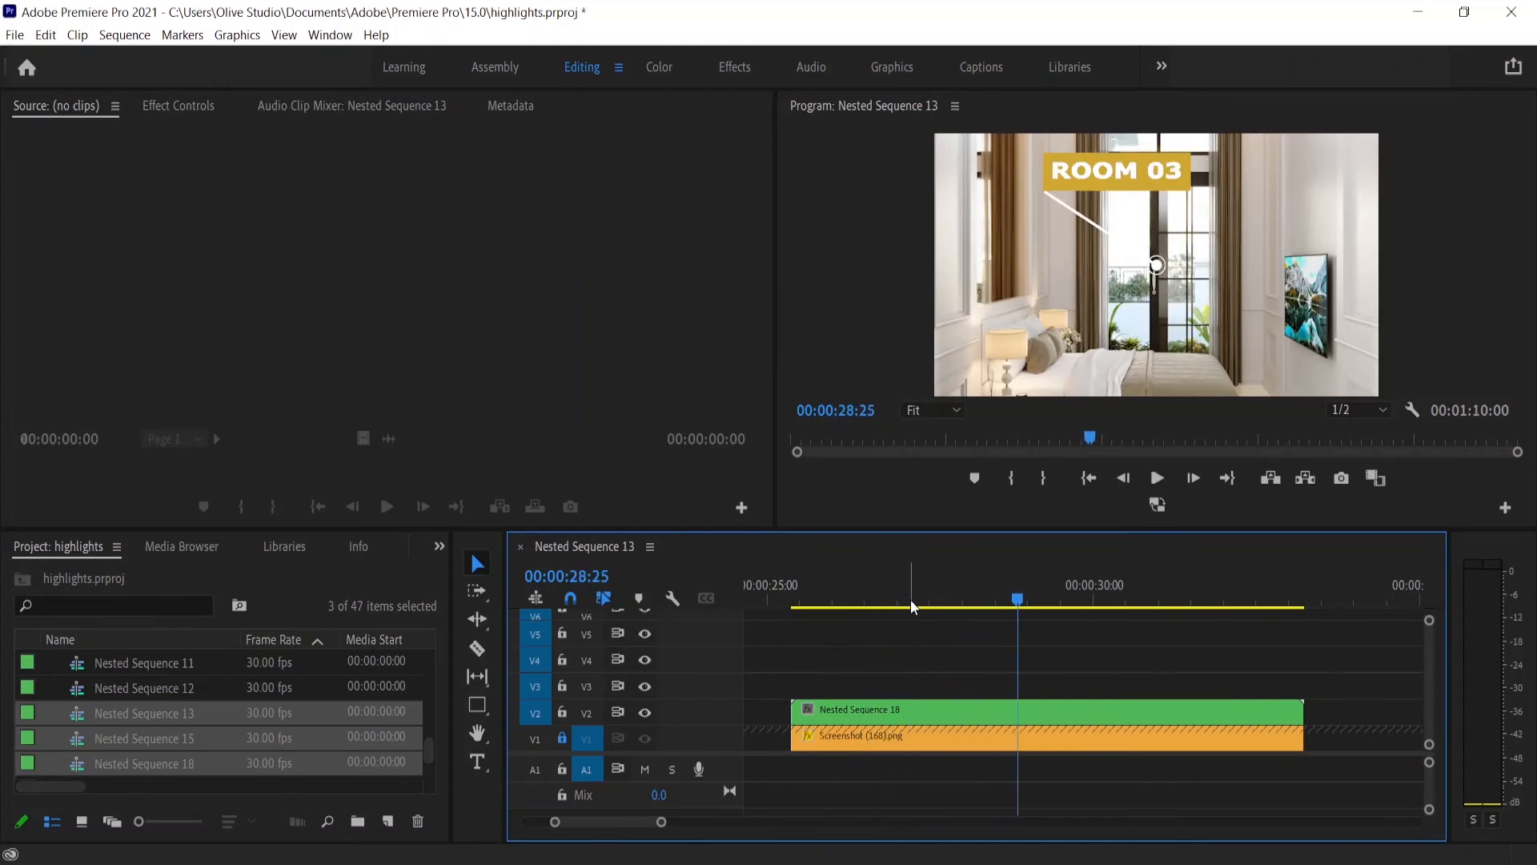
pyautogui.click(1018, 715)
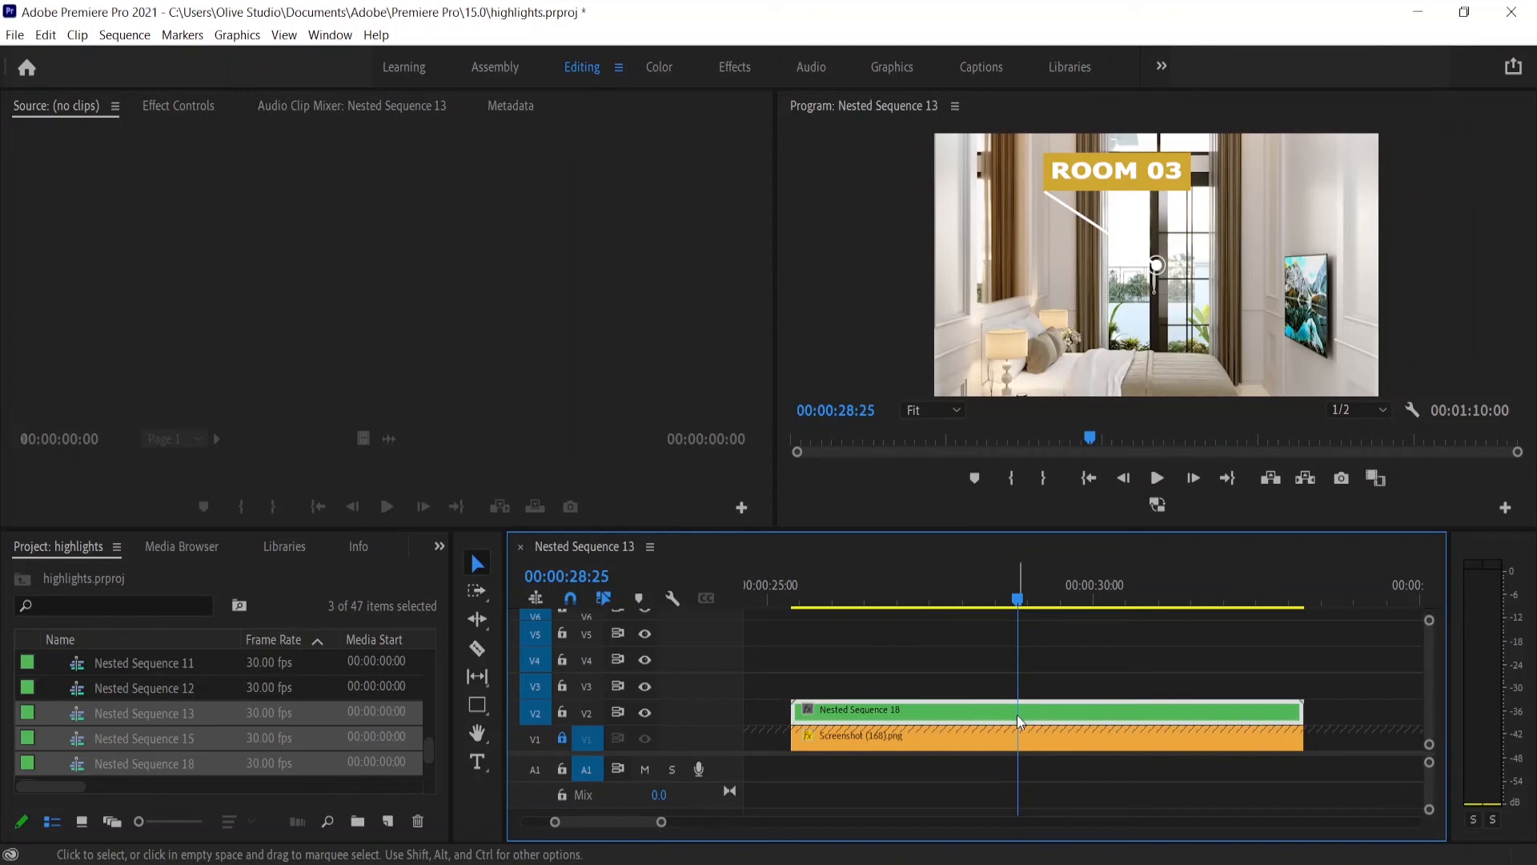
pyautogui.moveTo(1017, 714); pyautogui.dragTo(1097, 686)
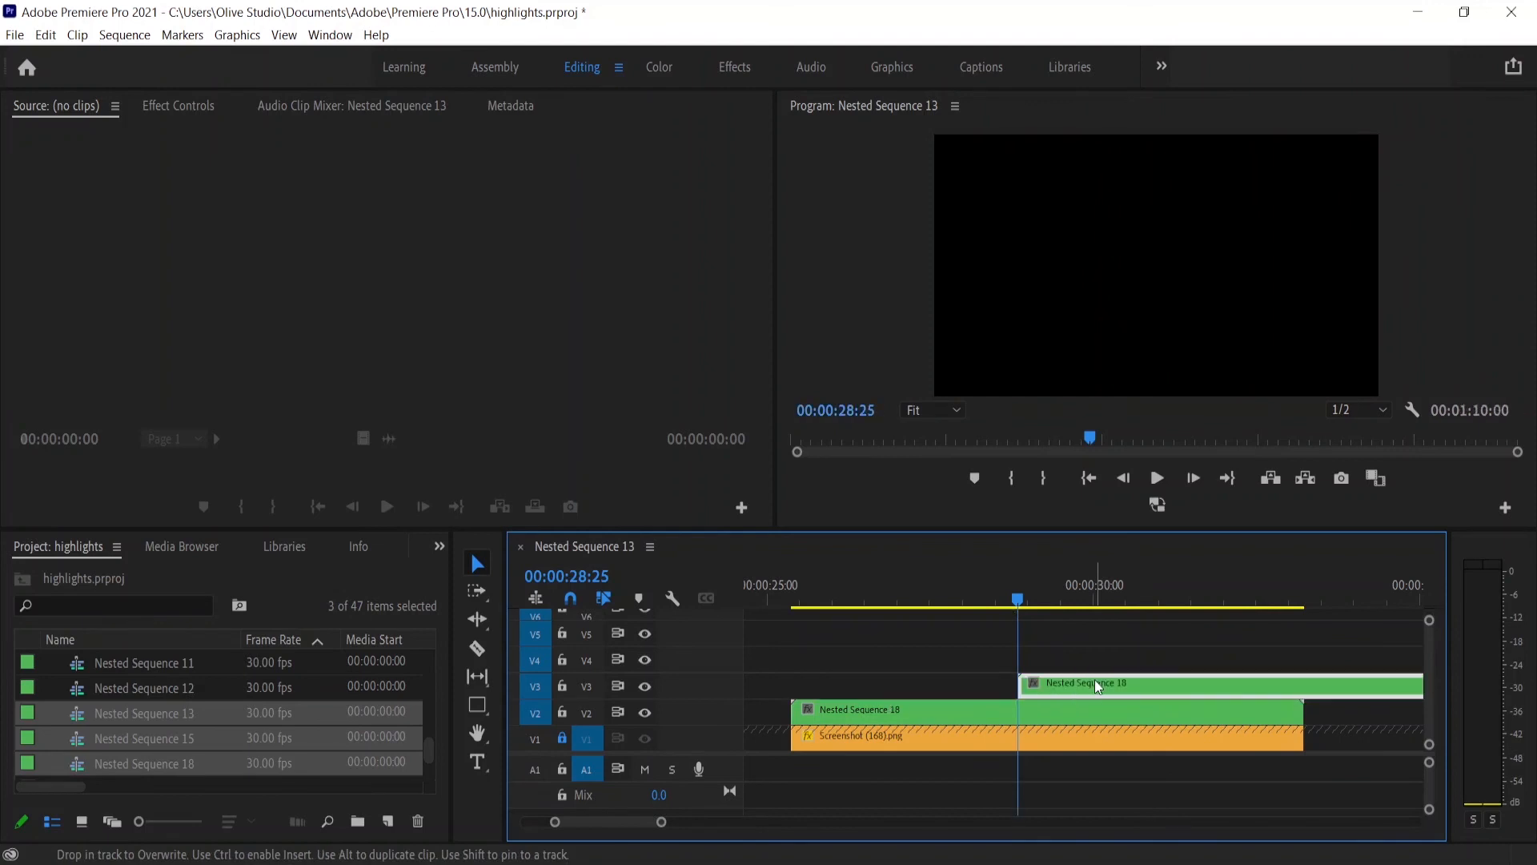
# Step: Reverse the speed of the duplicated call-out nest on V3, keeping it at 100%
pyautogui.hotkey('ctrl', 'r')
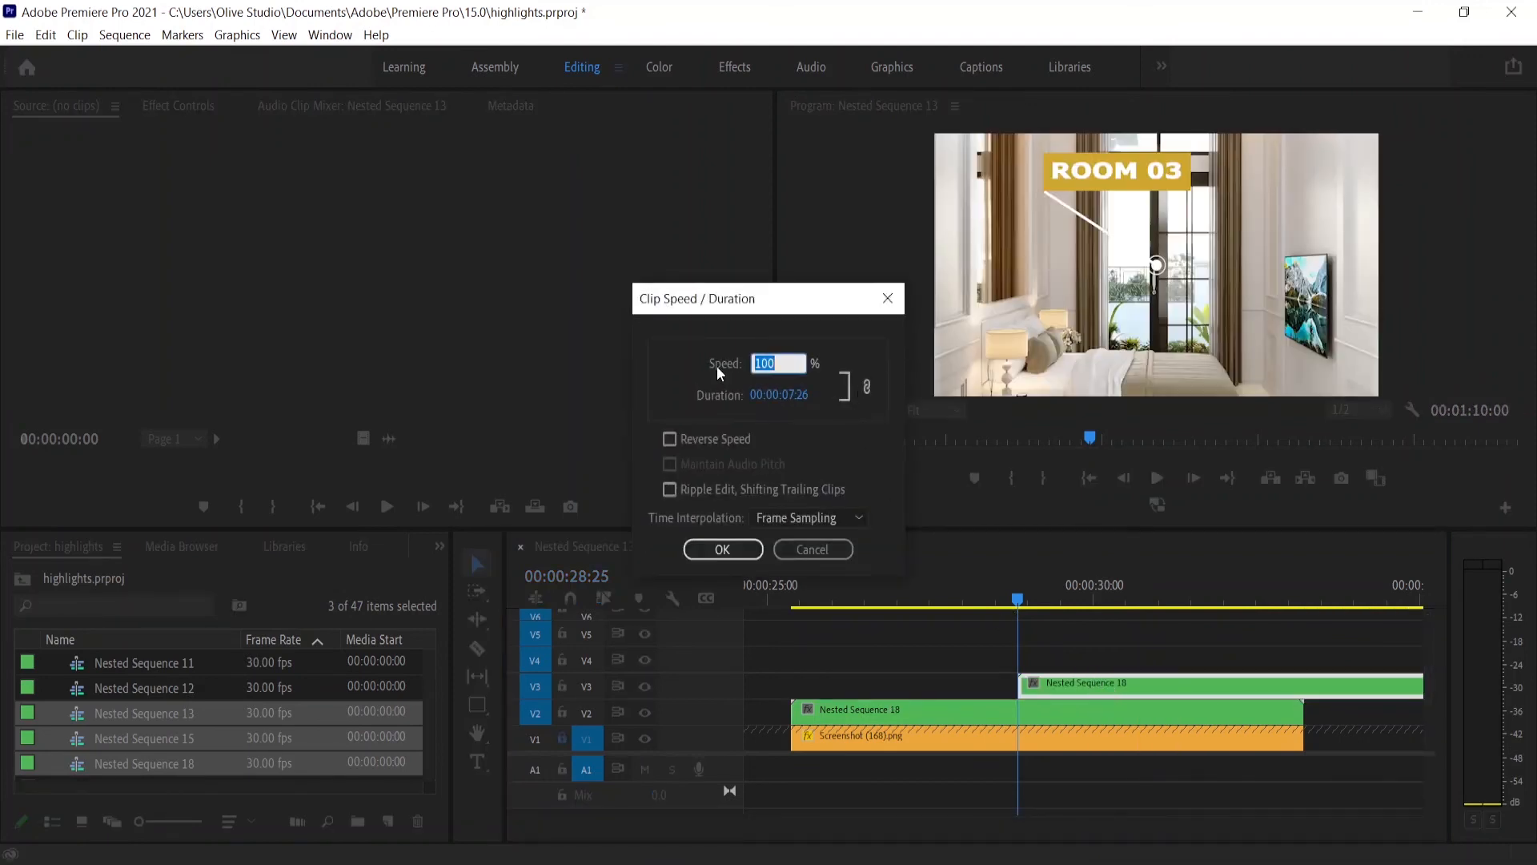
pyautogui.click(665, 440)
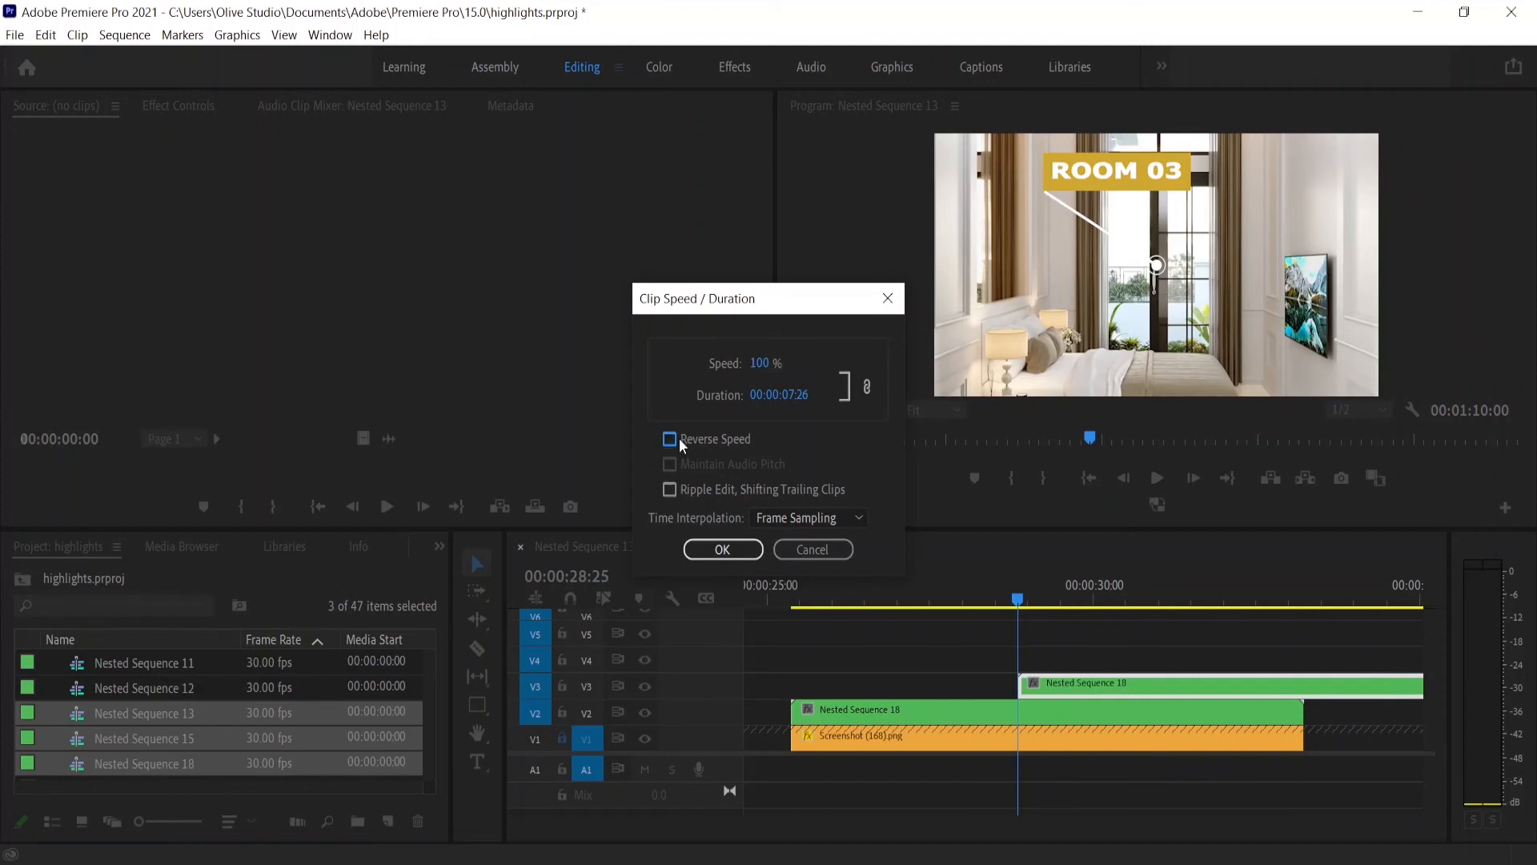
pyautogui.click(724, 557)
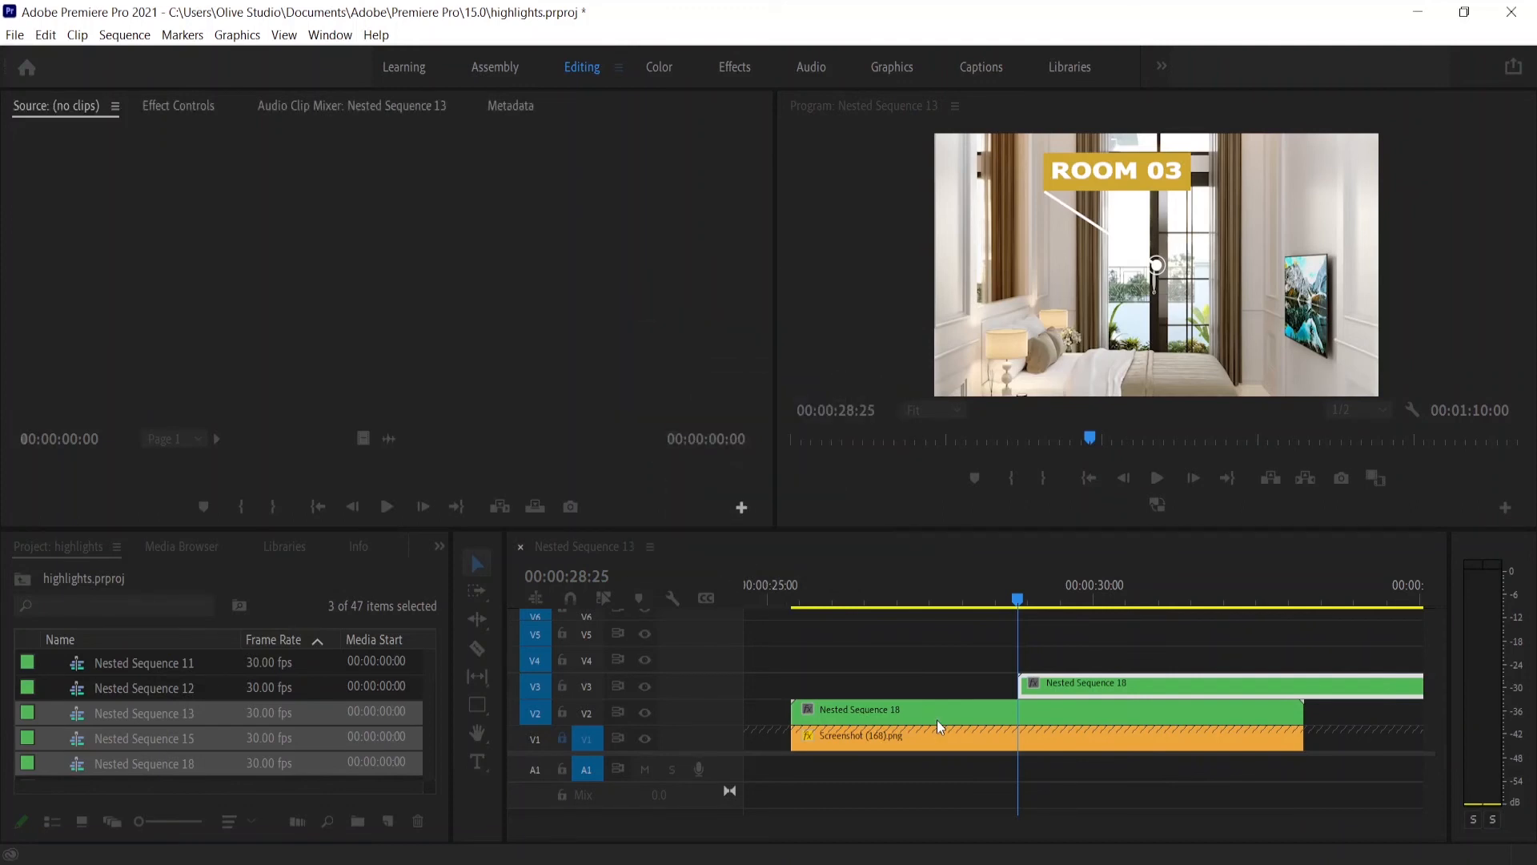
# Step: Play through the reversed duplicate and place the playhead at 00:00:35:09, just before the call-out starts to retract
pyautogui.scroll(-2, 921, 720)
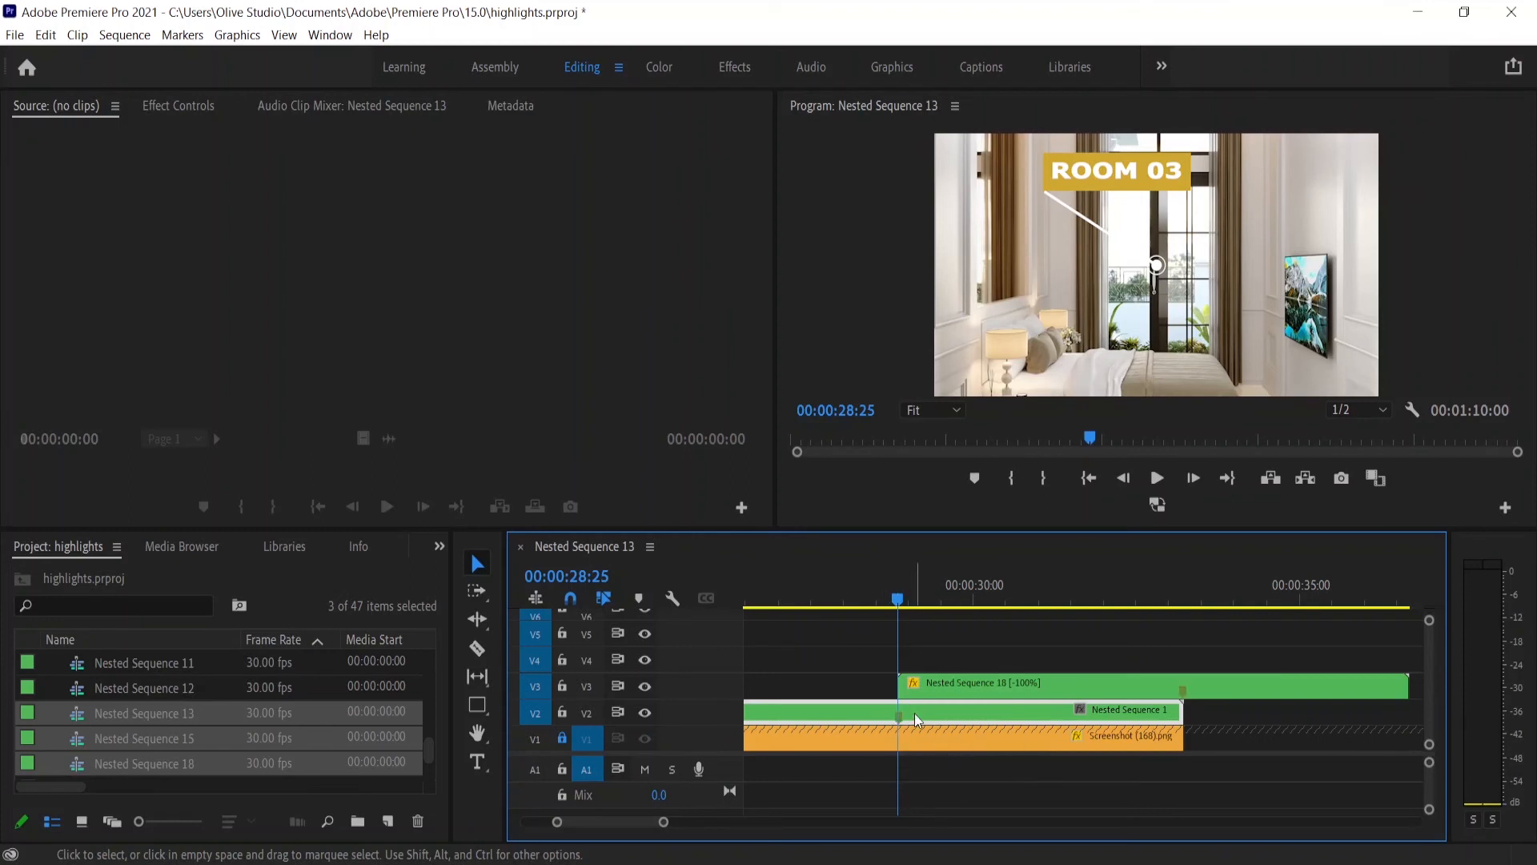
pyautogui.press('space')
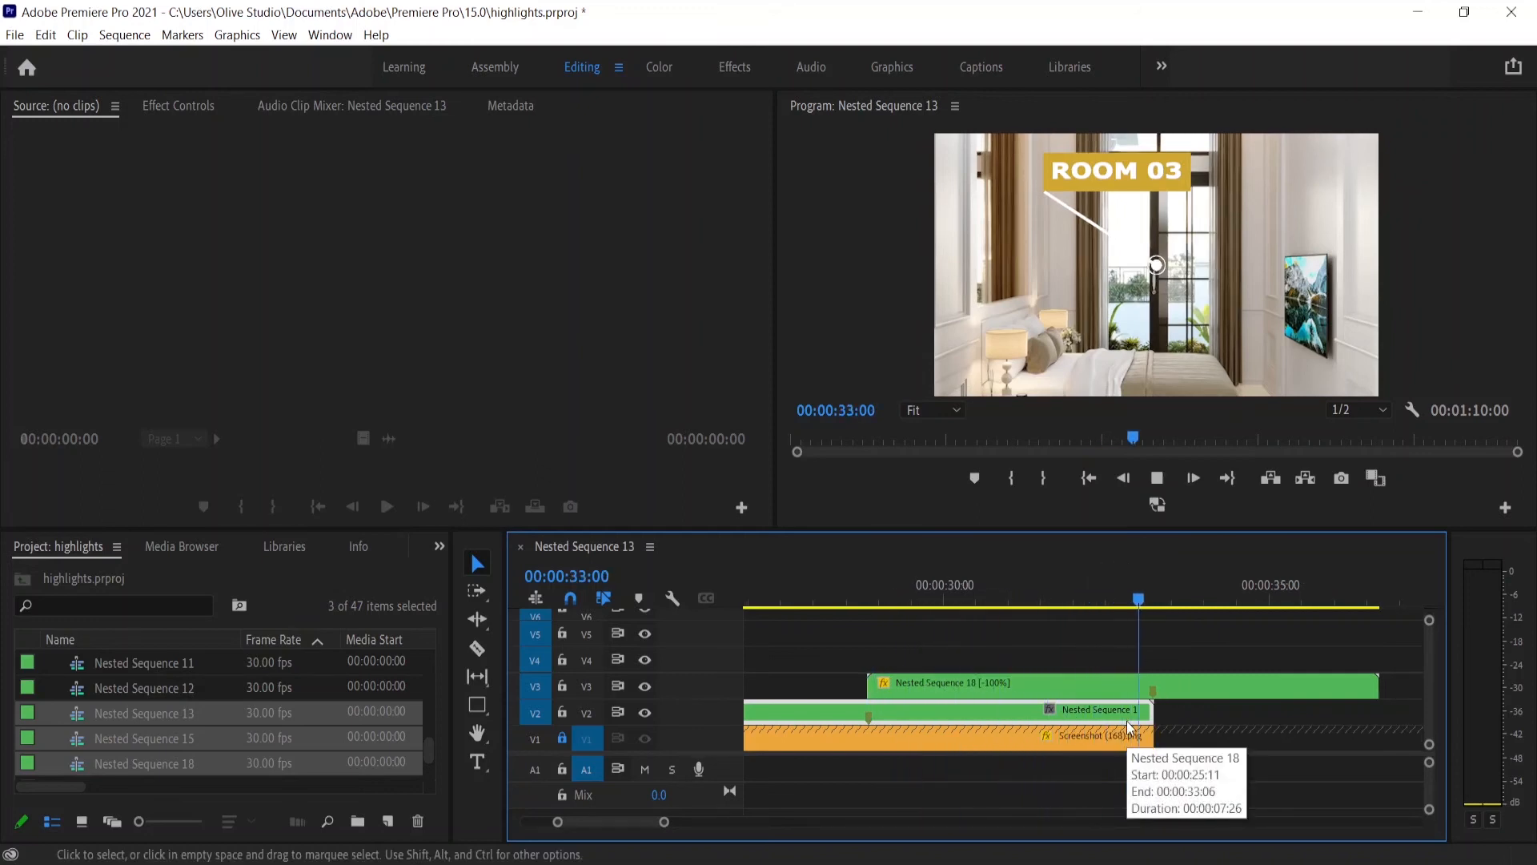
pyautogui.press('space')
pyautogui.press('space')
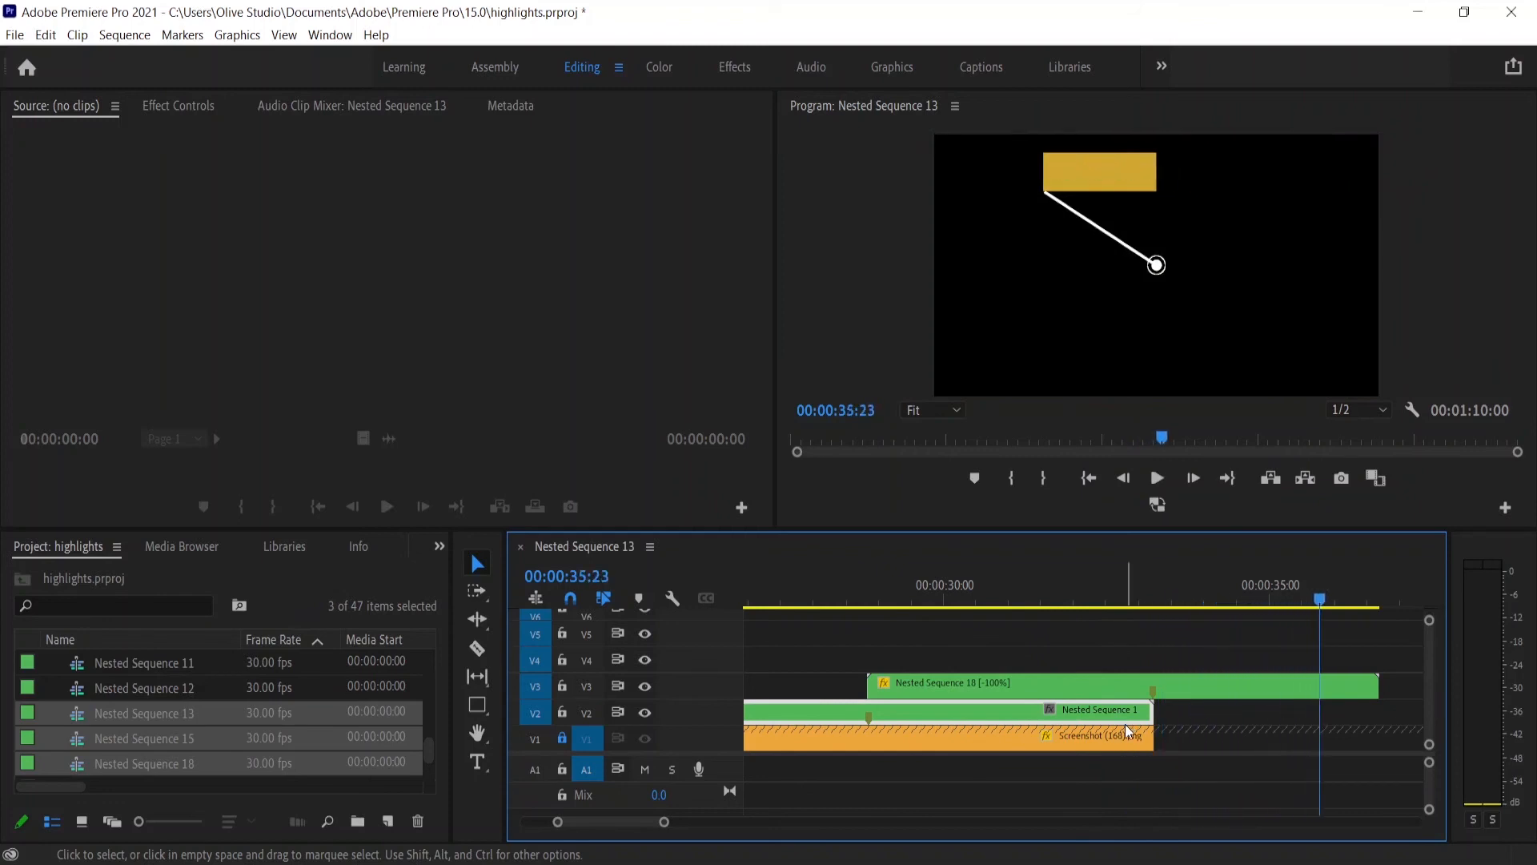
pyautogui.press('space')
pyautogui.click(1306, 600)
pyautogui.moveTo(1306, 607)
pyautogui.mouseDown()
pyautogui.moveTo(1271, 607)
pyautogui.moveTo(1289, 598)
pyautogui.mouseUp()
pyautogui.press('space')
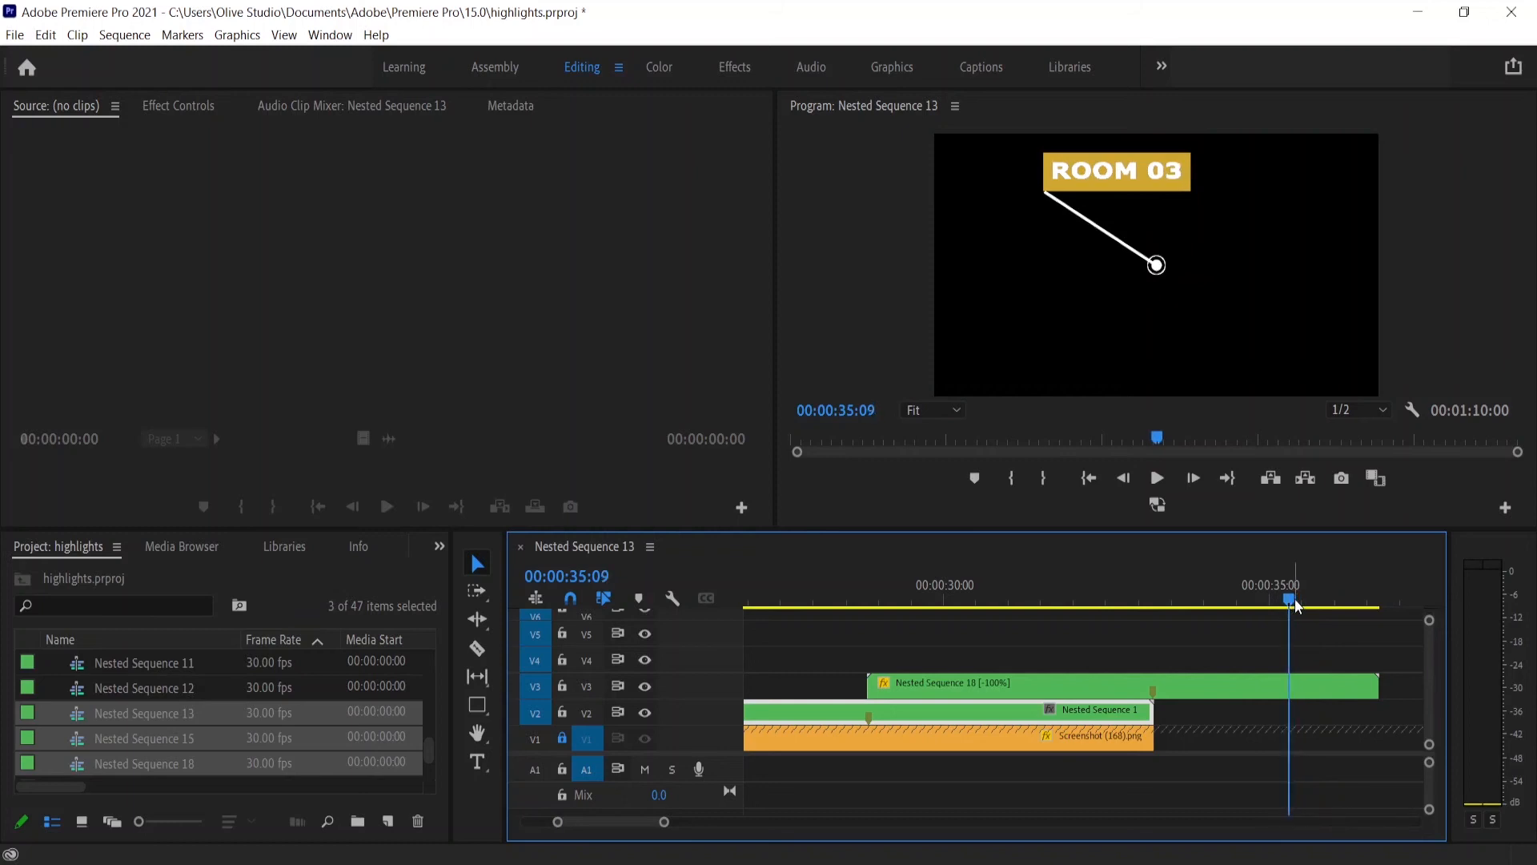
# Step: Trim the reversed duplicate's start to 00:00:35:09, move it back to 00:00:28:25, and trim the original nest to end there
pyautogui.moveTo(871, 685)
pyautogui.mouseDown()
pyautogui.moveTo(1289, 685)
pyautogui.moveTo(898, 687)
pyautogui.mouseUp()
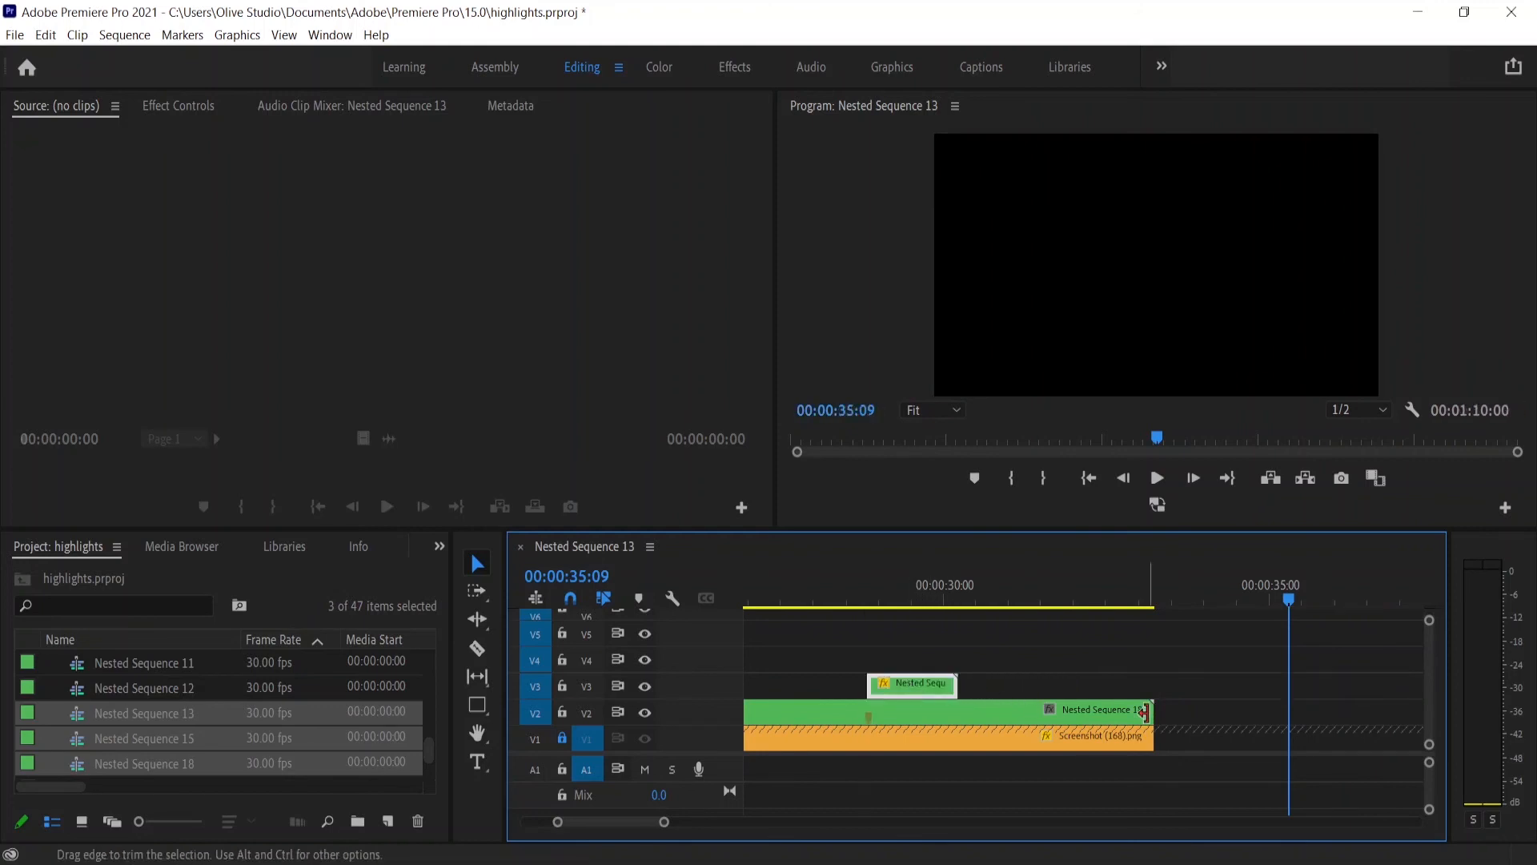
pyautogui.moveTo(1144, 711); pyautogui.dragTo(879, 712)
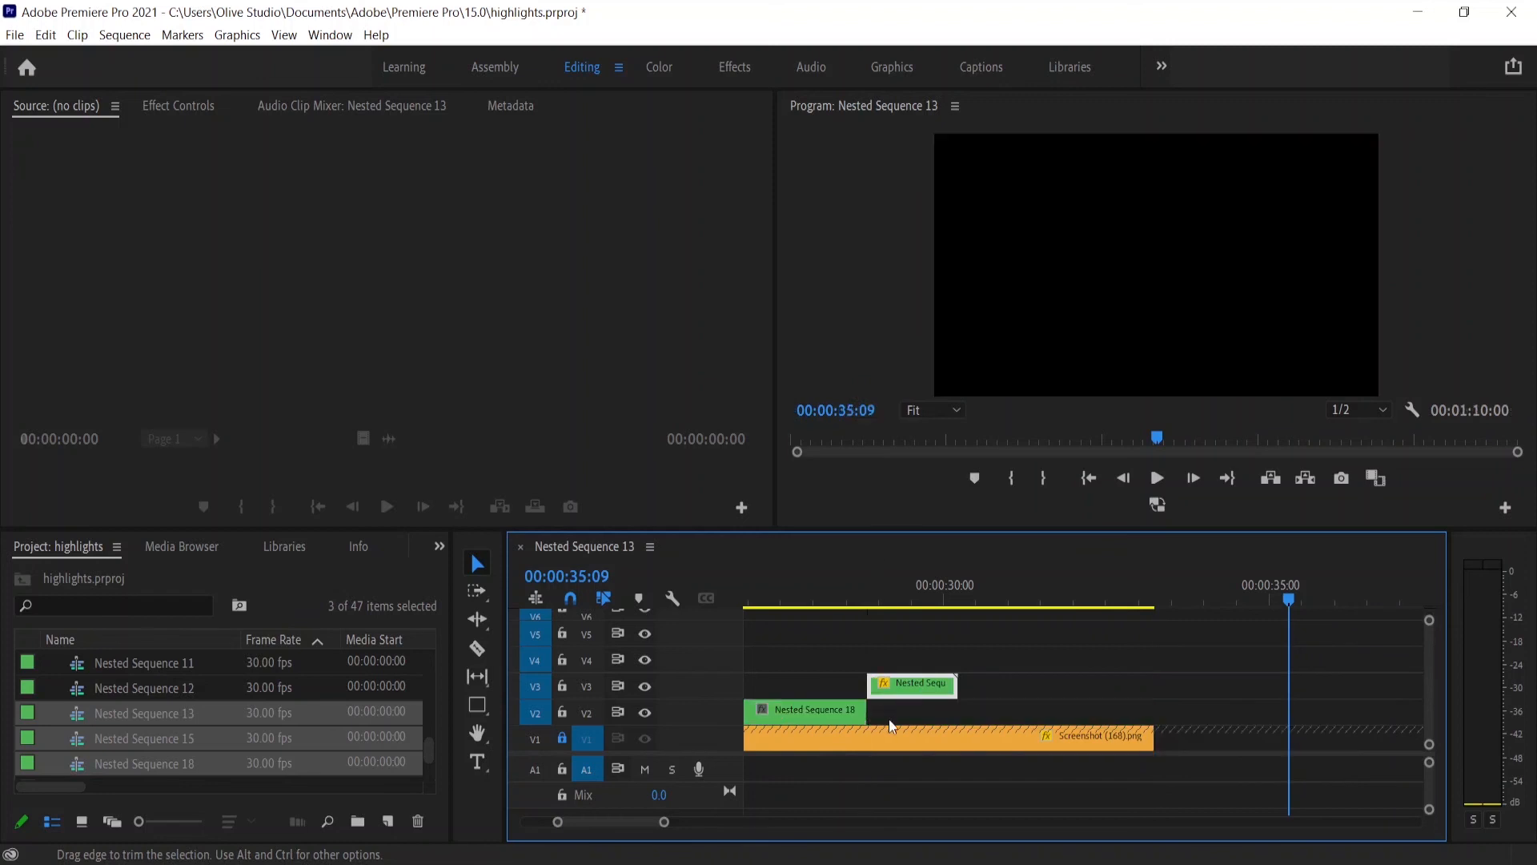
# Step: Play both call-out clips from the start several times to check the reveal and the reversed exit
pyautogui.scroll(2, 897, 720)
pyautogui.scroll(1, 907, 724)
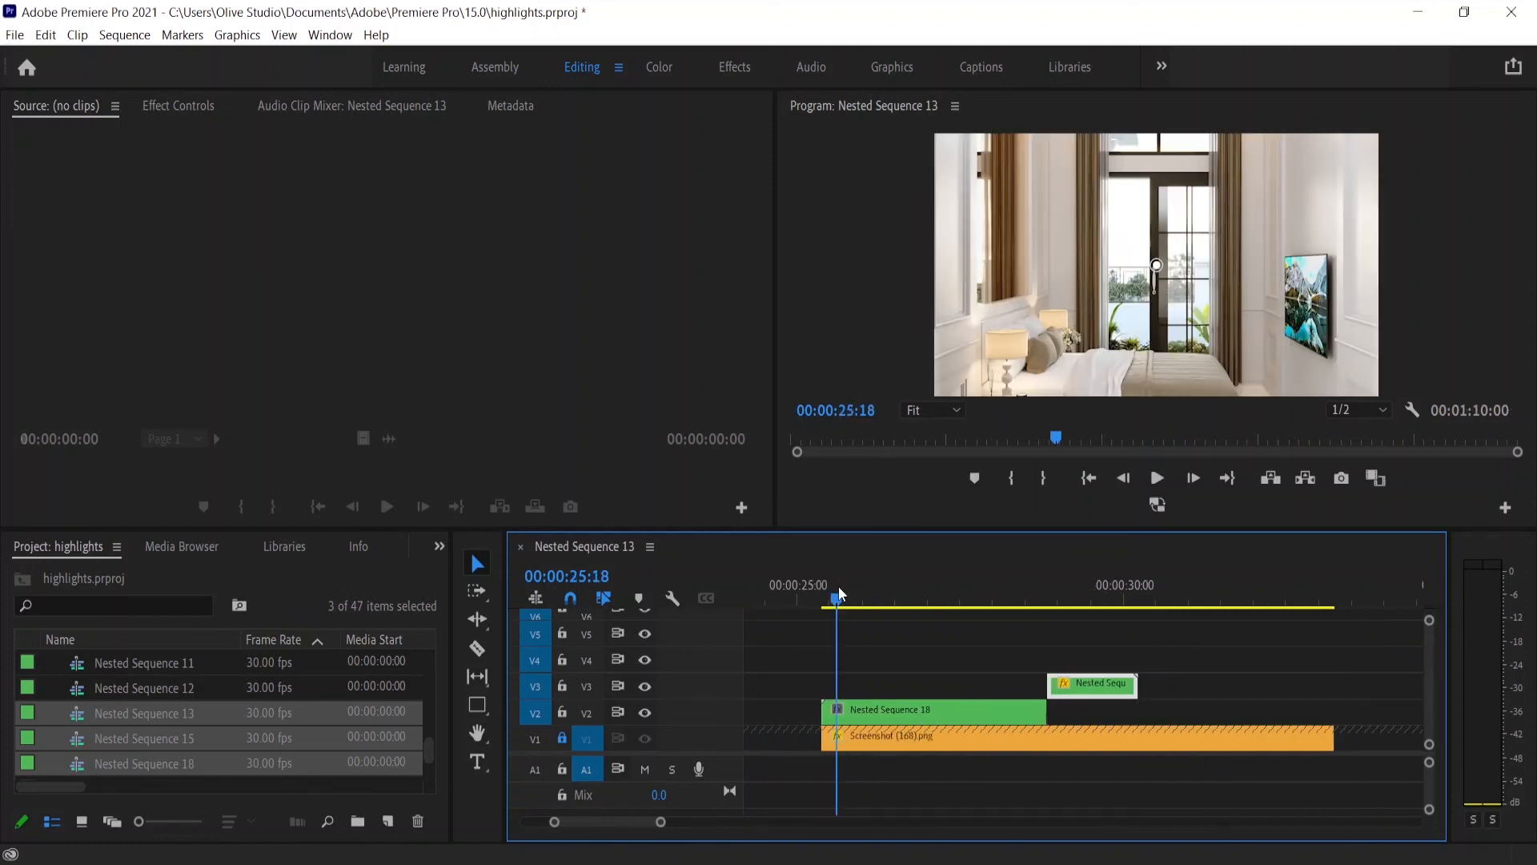
pyautogui.press('Up')
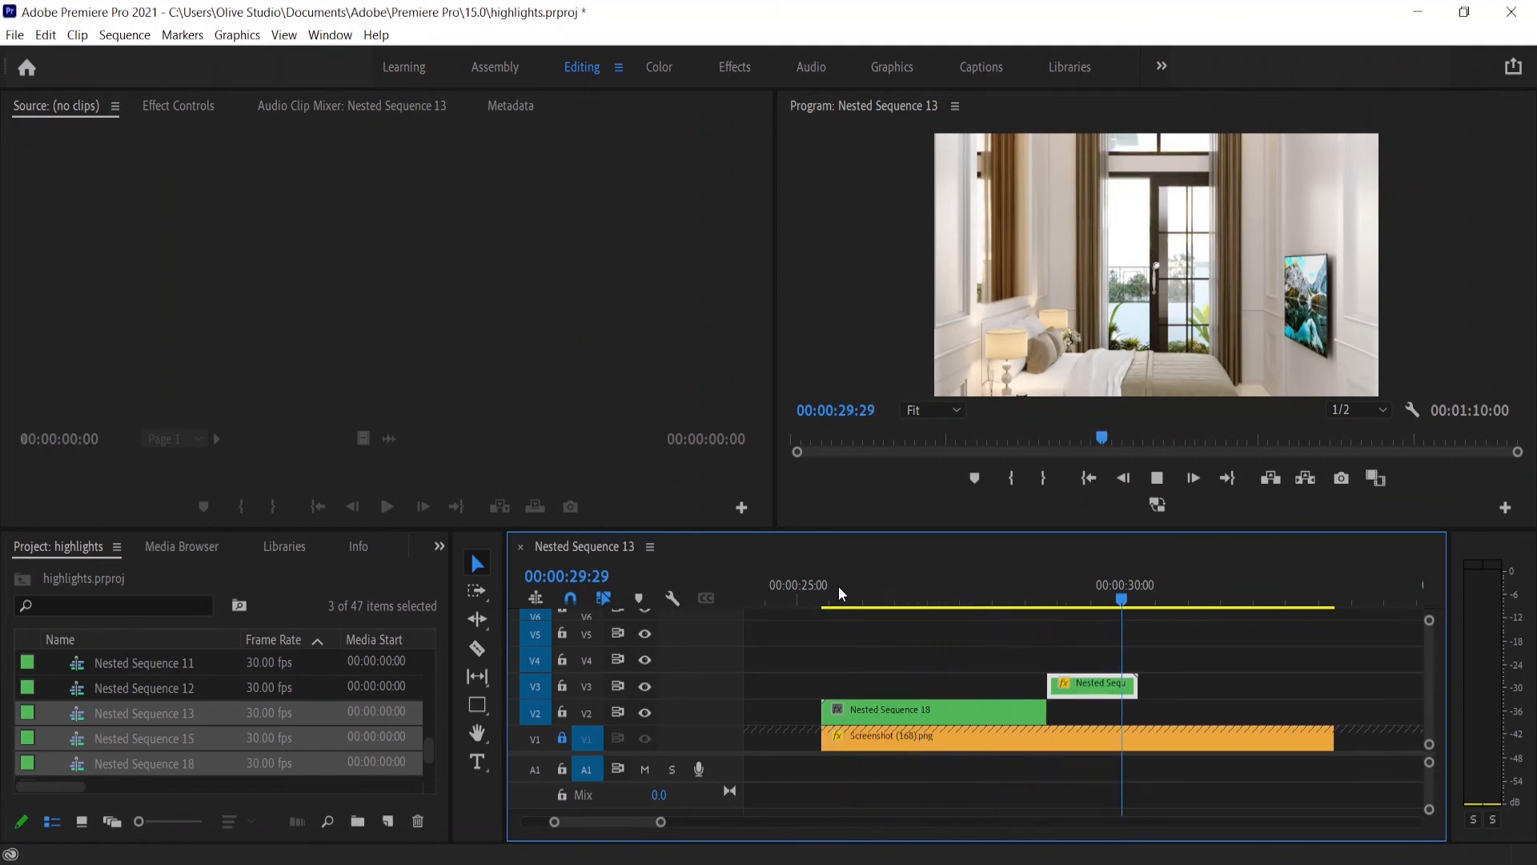
pyautogui.press('Up')
pyautogui.press('space')
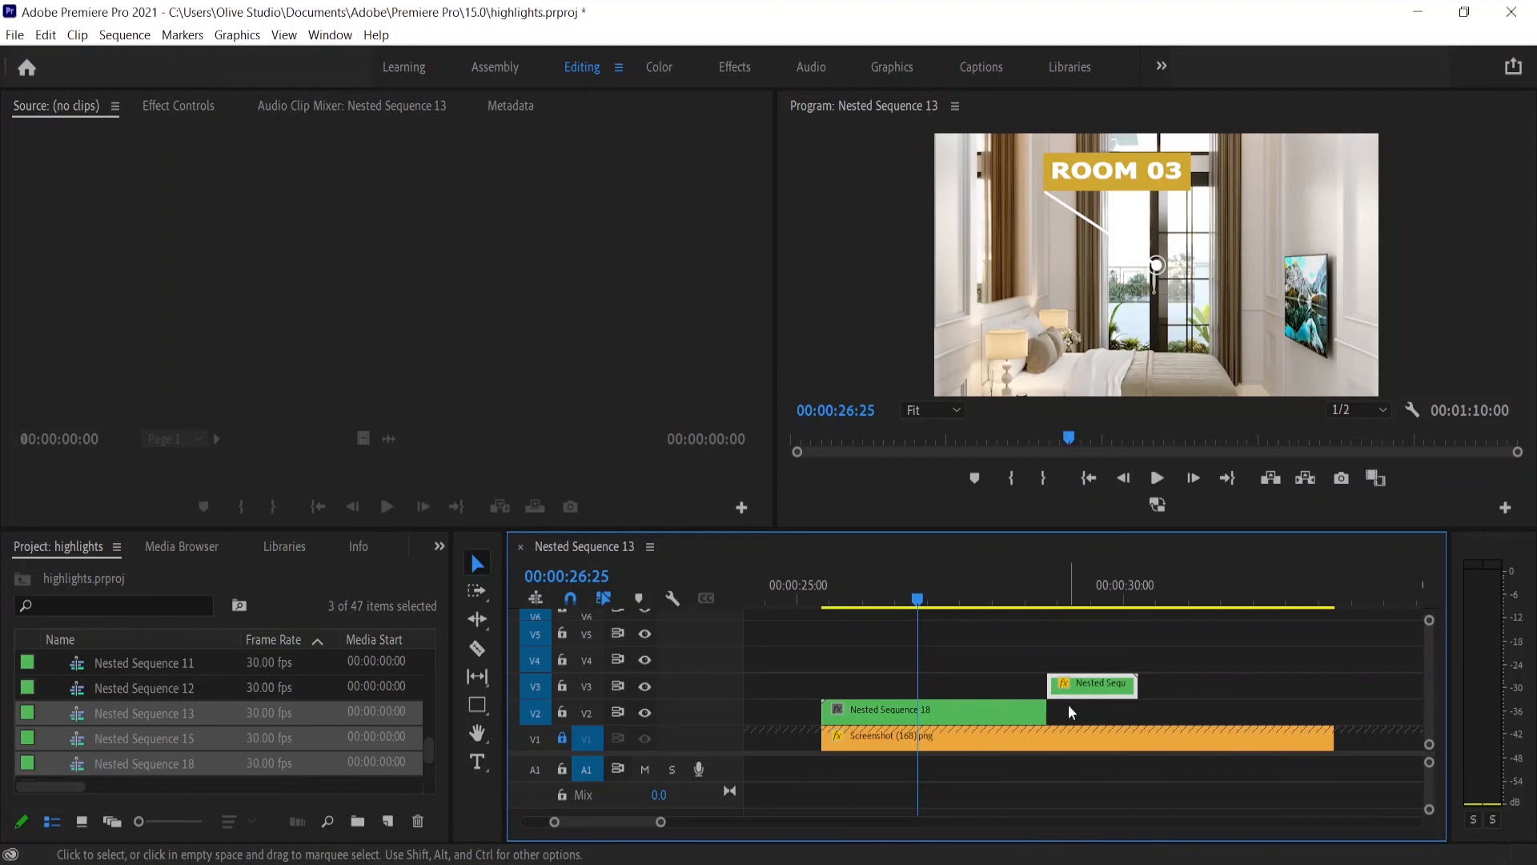
pyautogui.press('space')
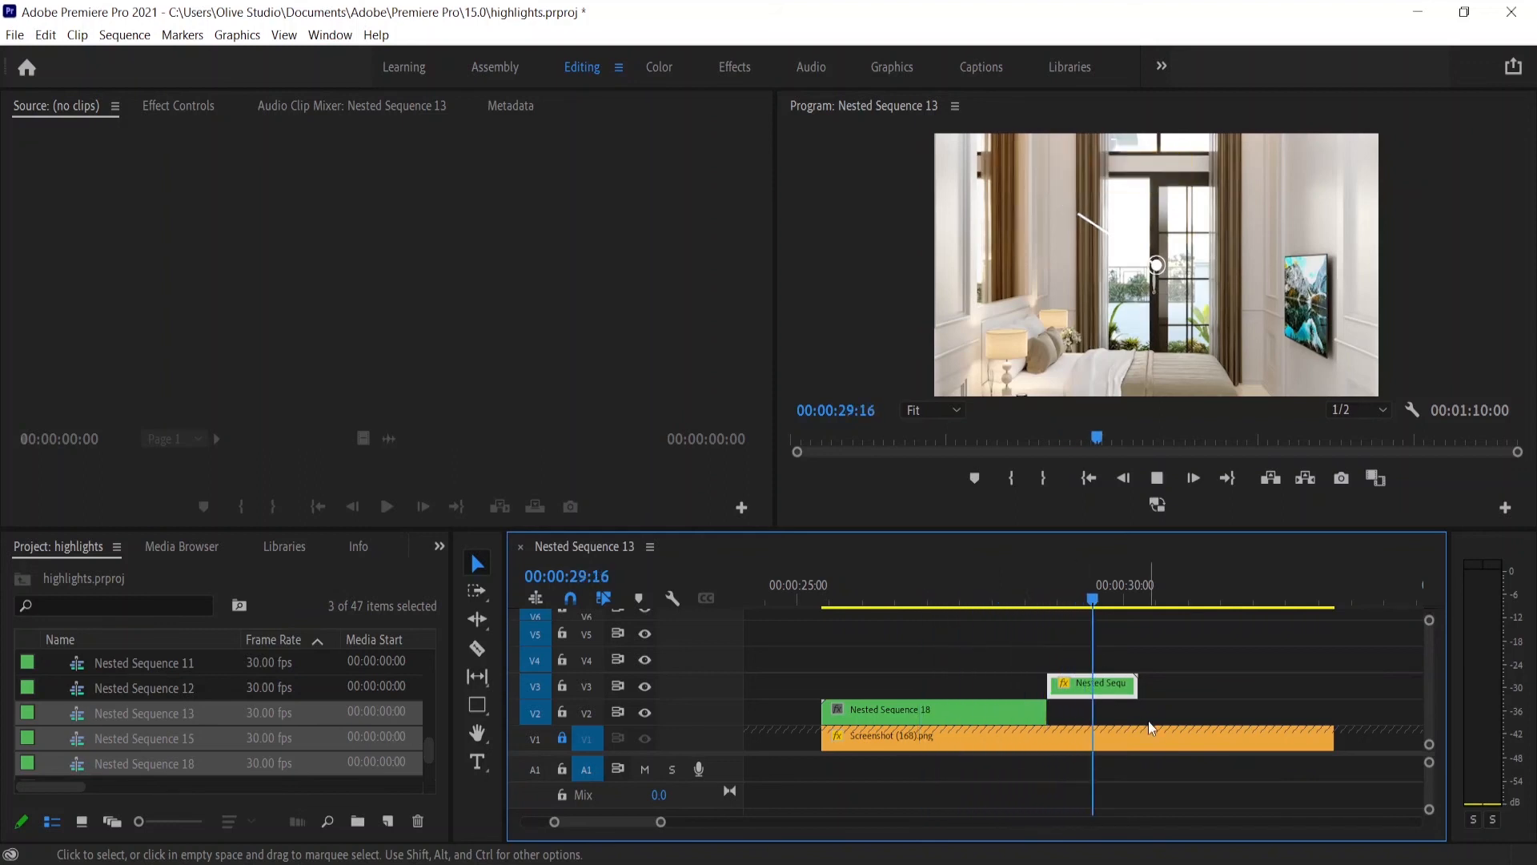
pyautogui.press('space')
pyautogui.click(848, 601)
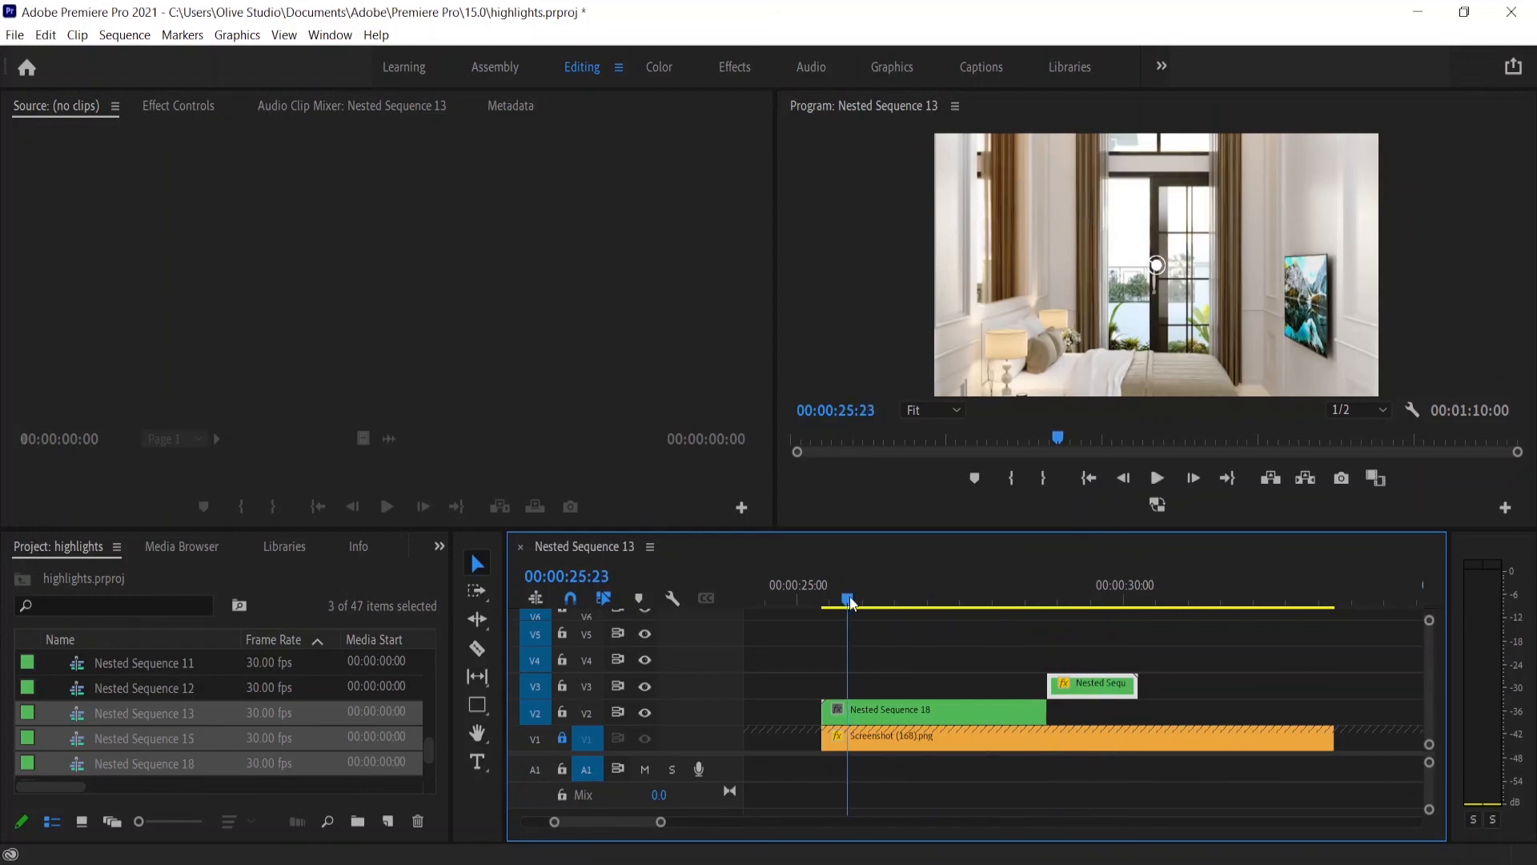
pyautogui.press('space')
pyautogui.press('space')
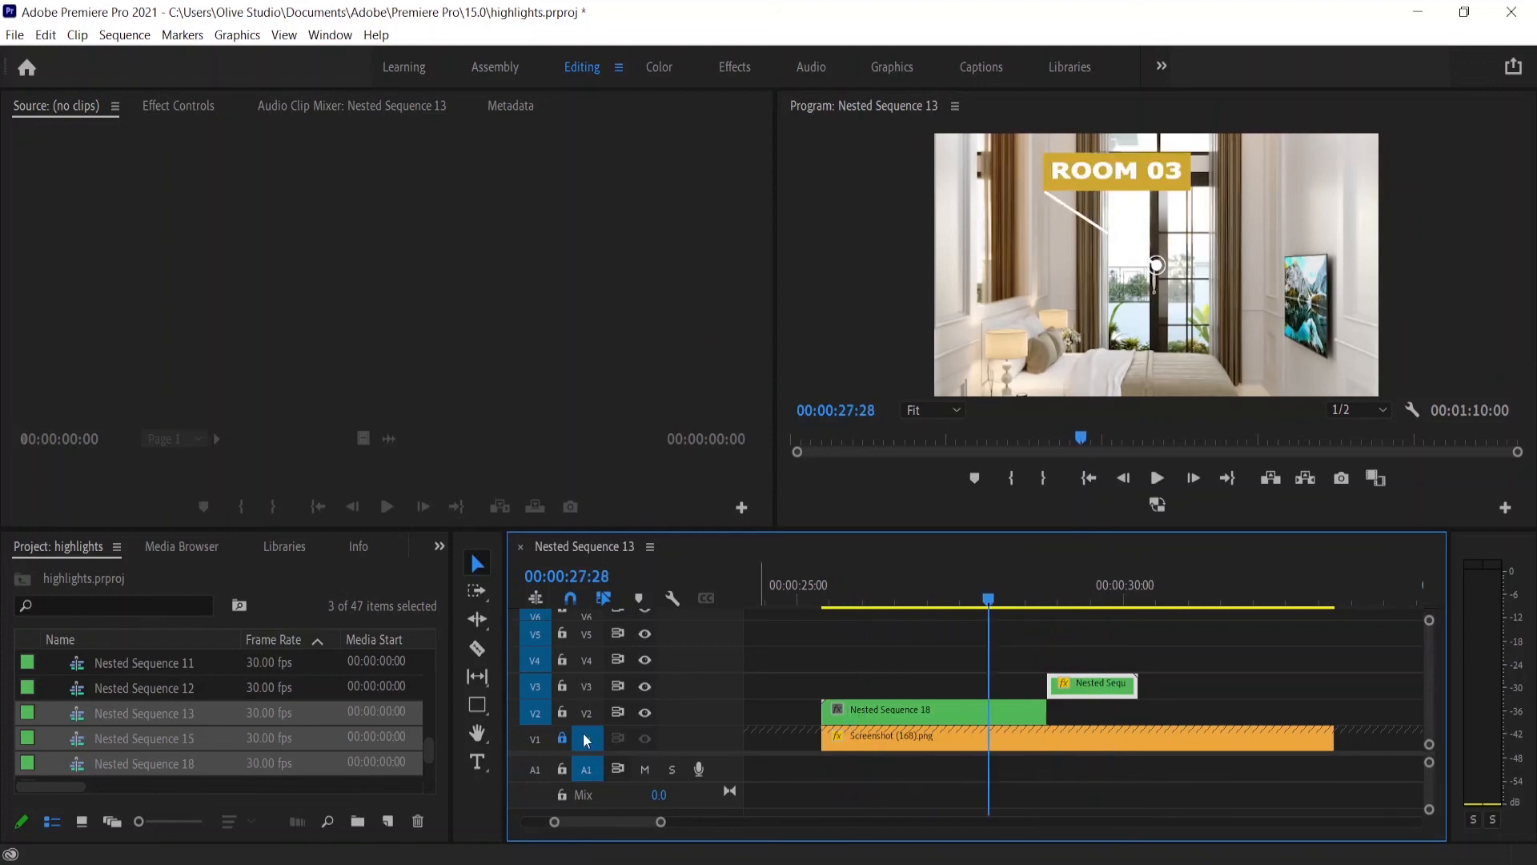
# Step: Nest the original call-out clip on V2 and its reversed copy on V3 together under the default name
pyautogui.click(939, 714)
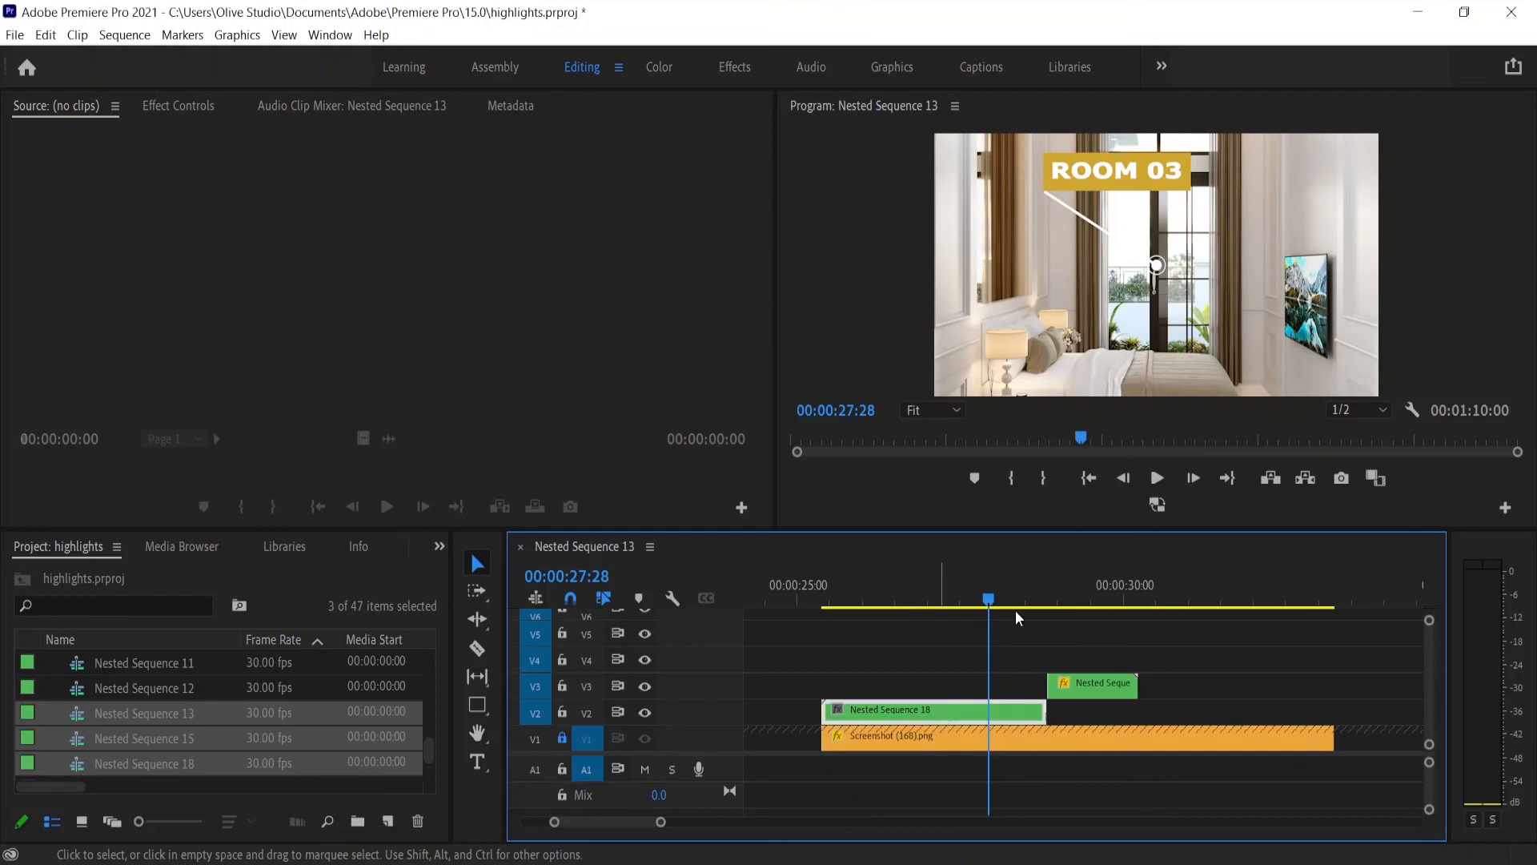
pyautogui.click(180, 106)
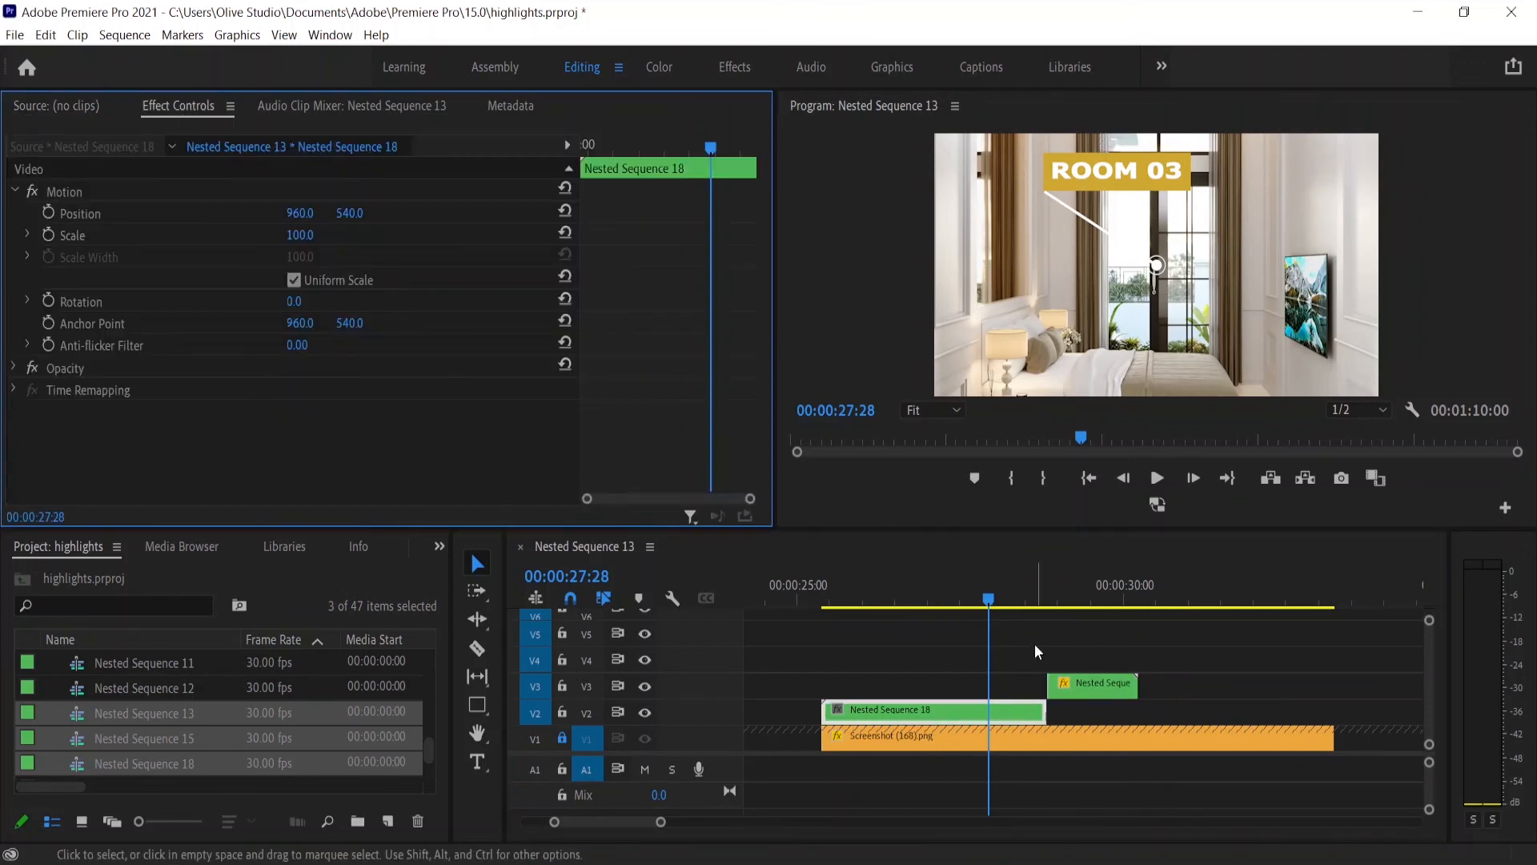
pyautogui.moveTo(931, 635); pyautogui.dragTo(1102, 686)
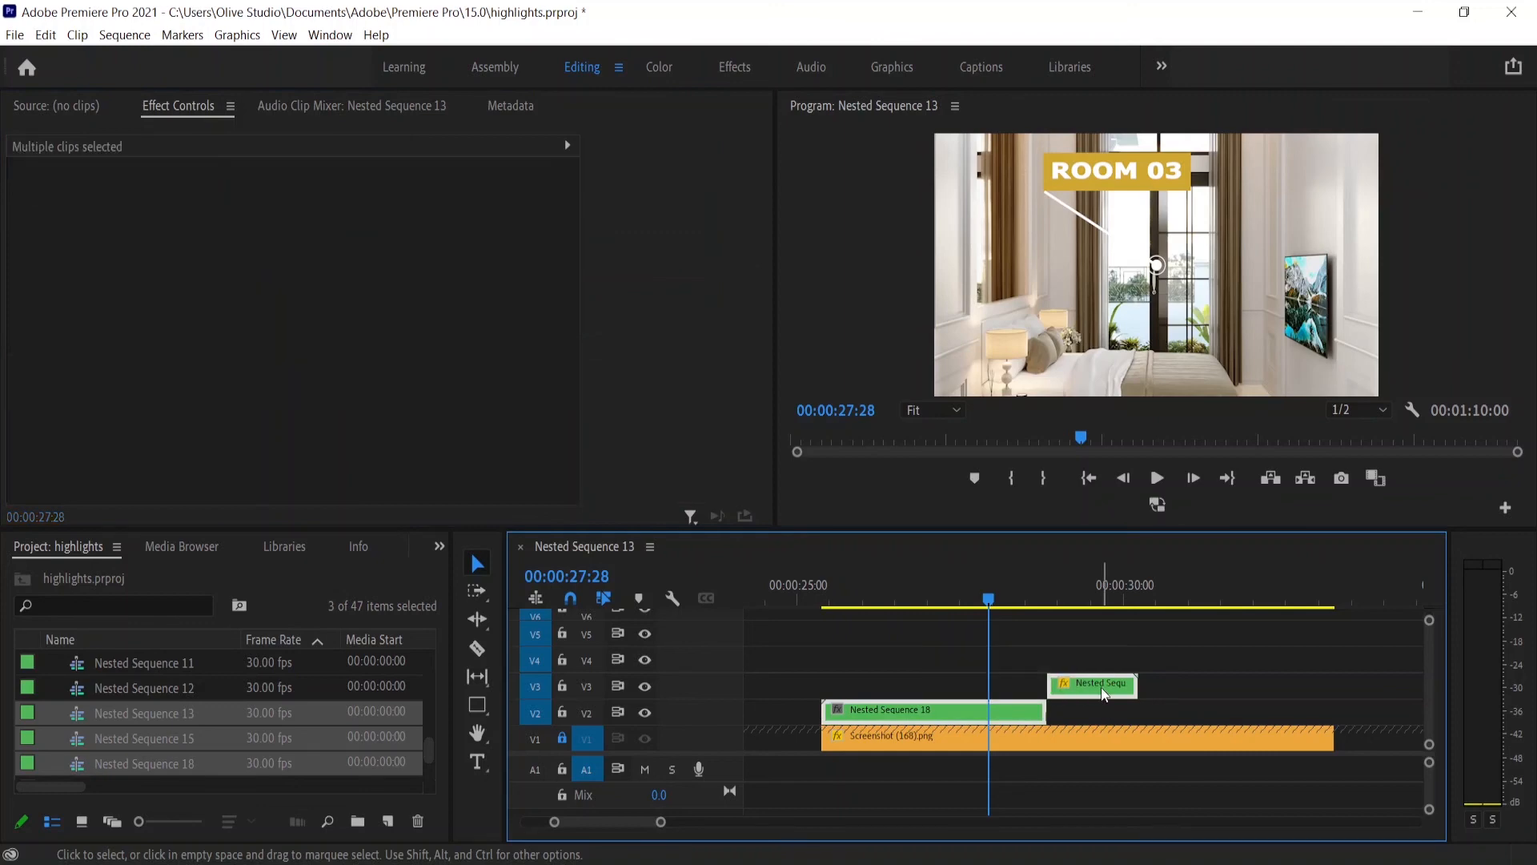
pyautogui.rightClick(1101, 686)
pyautogui.click(1137, 440)
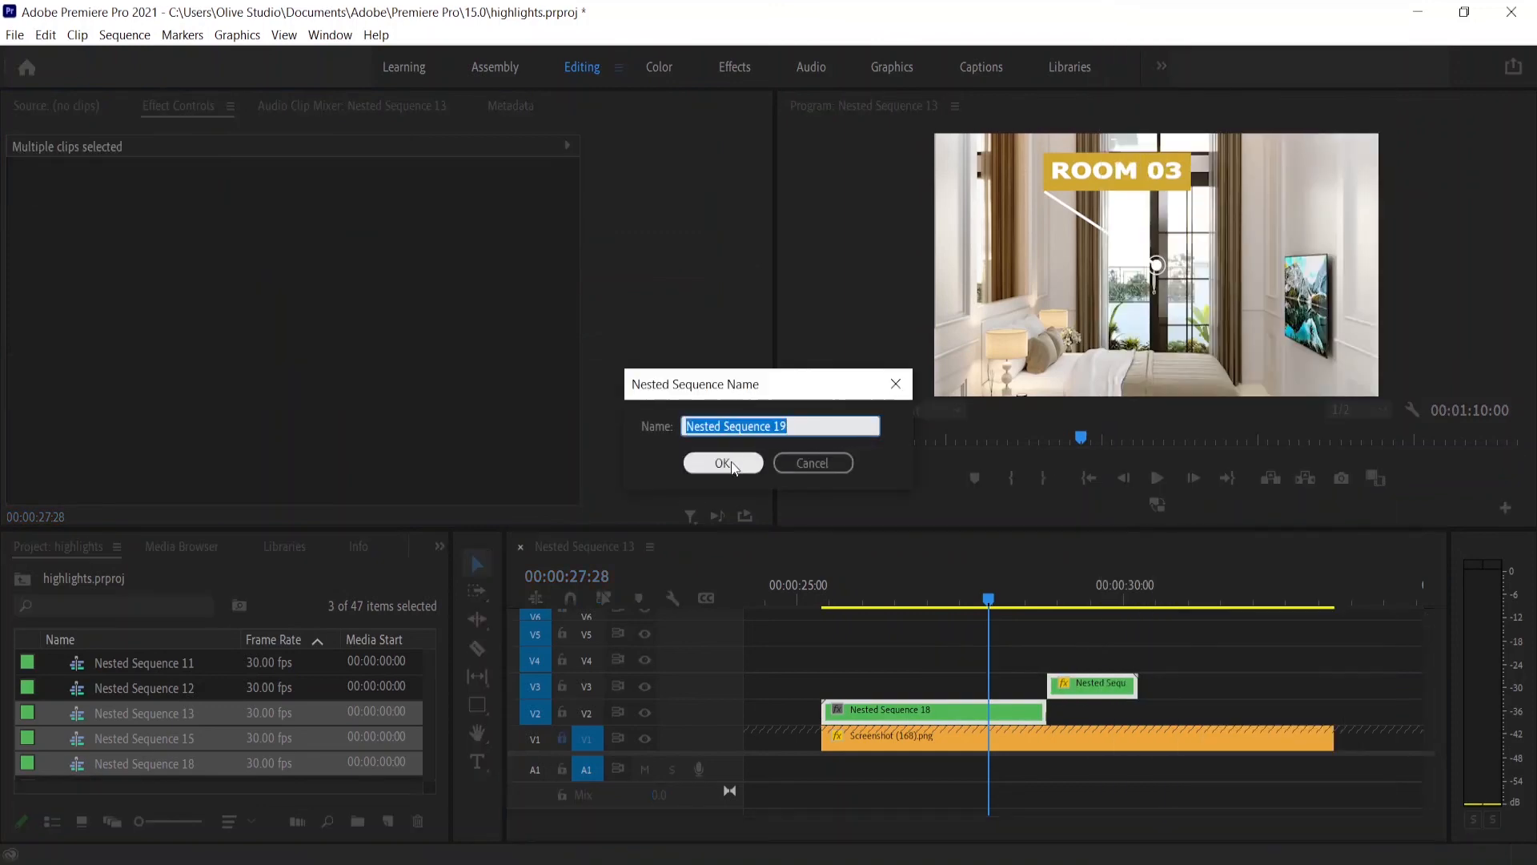
pyautogui.click(690, 461)
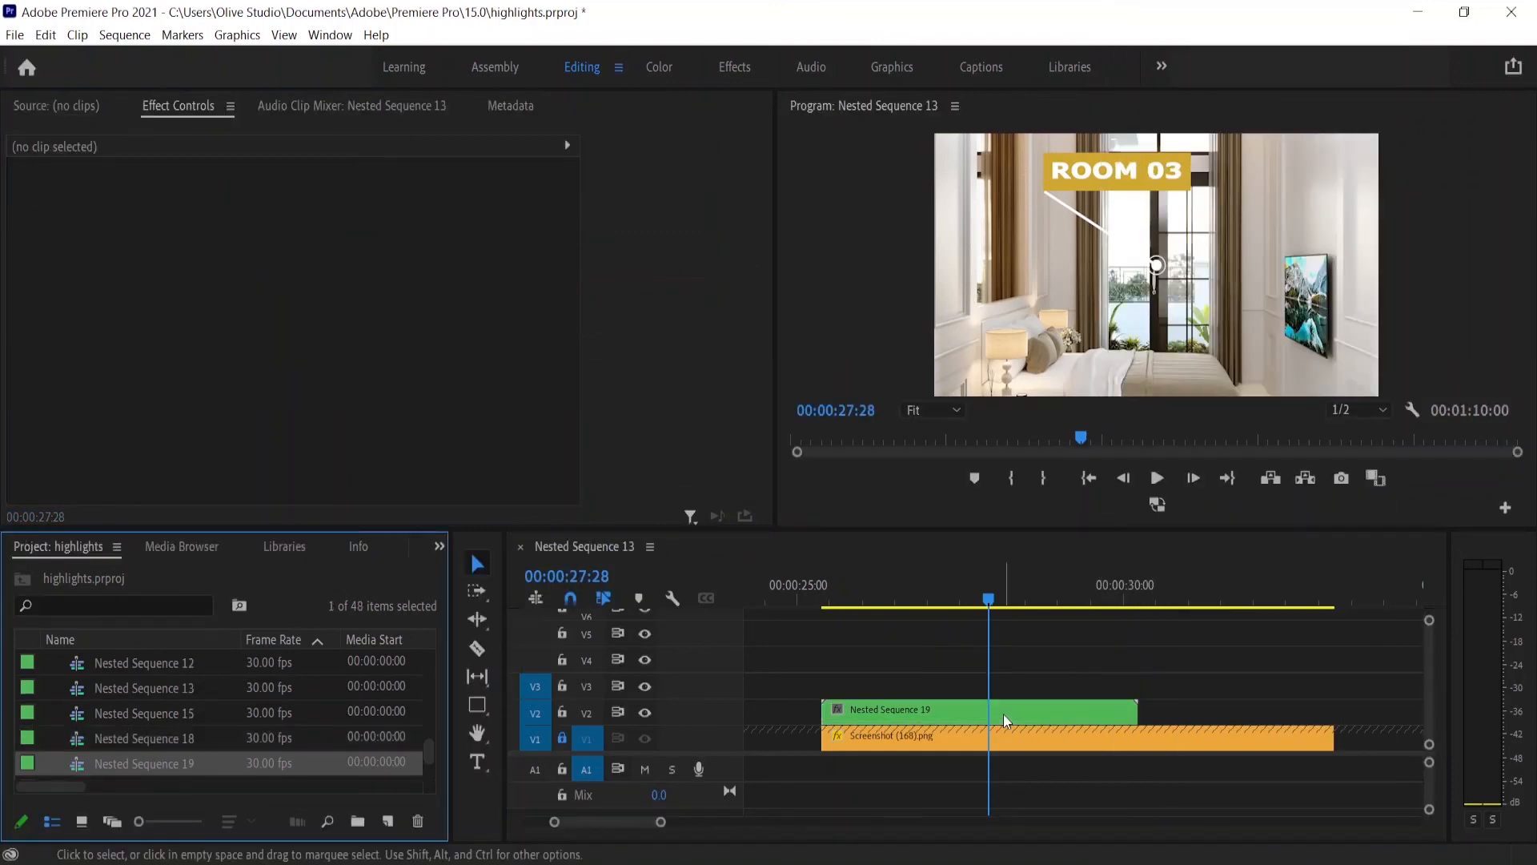
# Step: Move the combined call-out nest to position 1734, 498 so it points near the wall TV, and play it from the start
pyautogui.click(1003, 713)
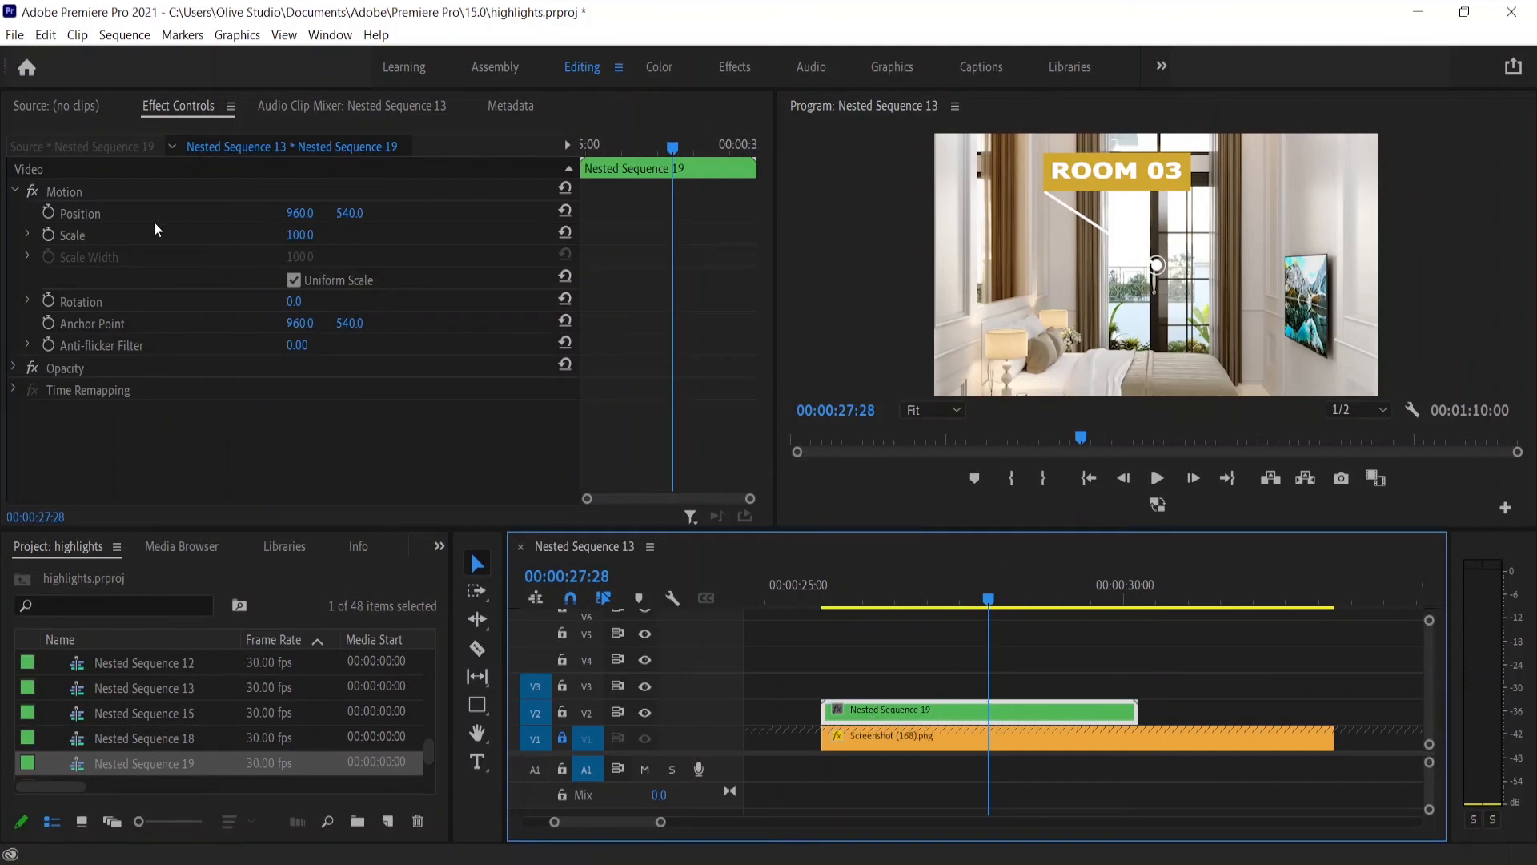
pyautogui.moveTo(308, 213); pyautogui.dragTo(562, 213)
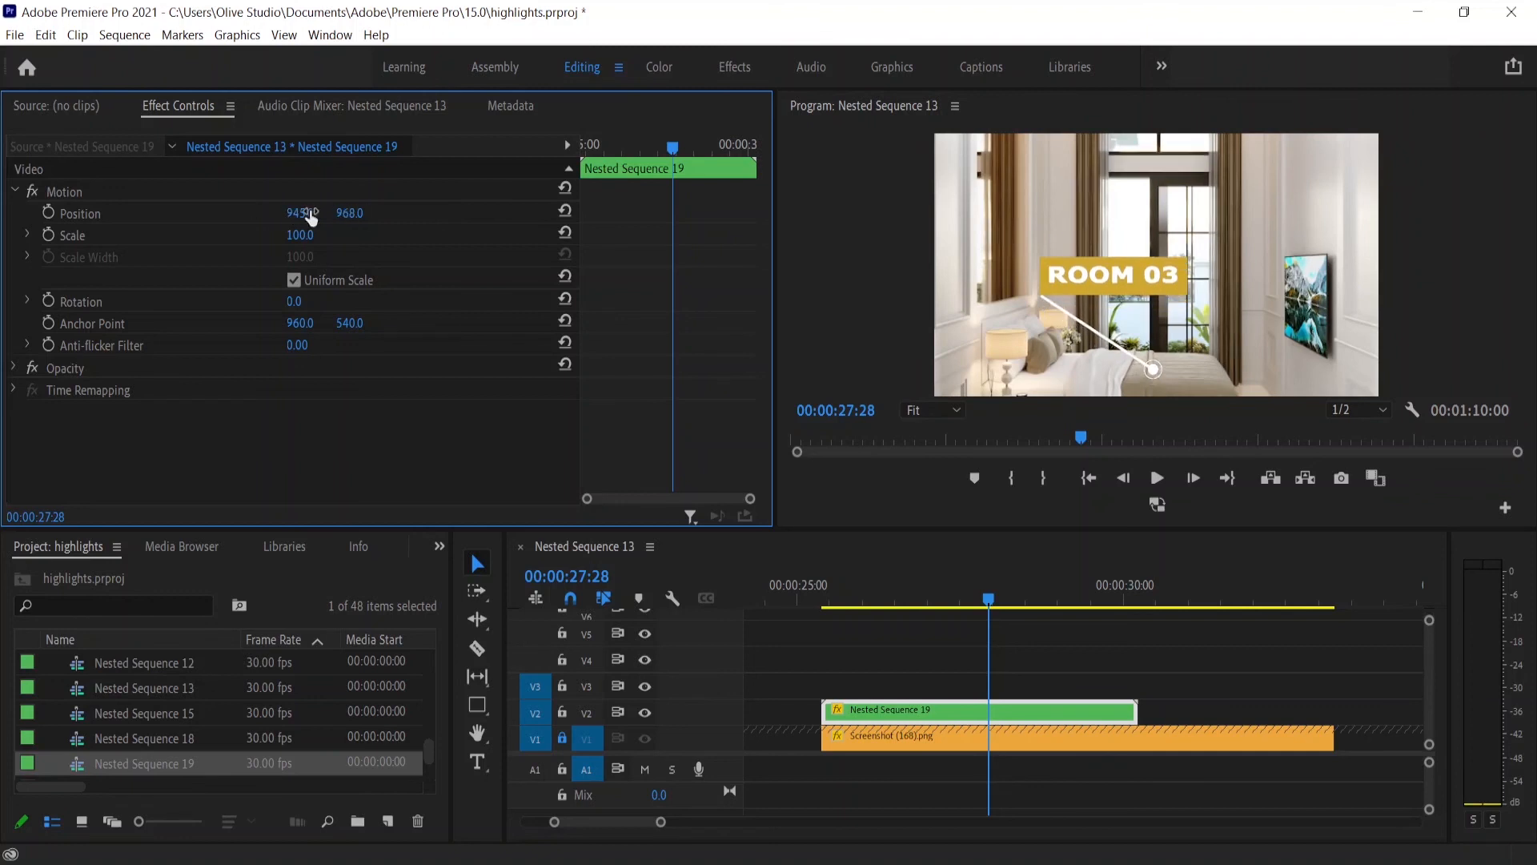
pyautogui.moveTo(309, 214); pyautogui.dragTo(59, 214)
pyautogui.moveTo(350, 212); pyautogui.dragTo(1196, 222)
pyautogui.moveTo(349, 212); pyautogui.dragTo(100, 212)
pyautogui.click(825, 588)
pyautogui.press('space')
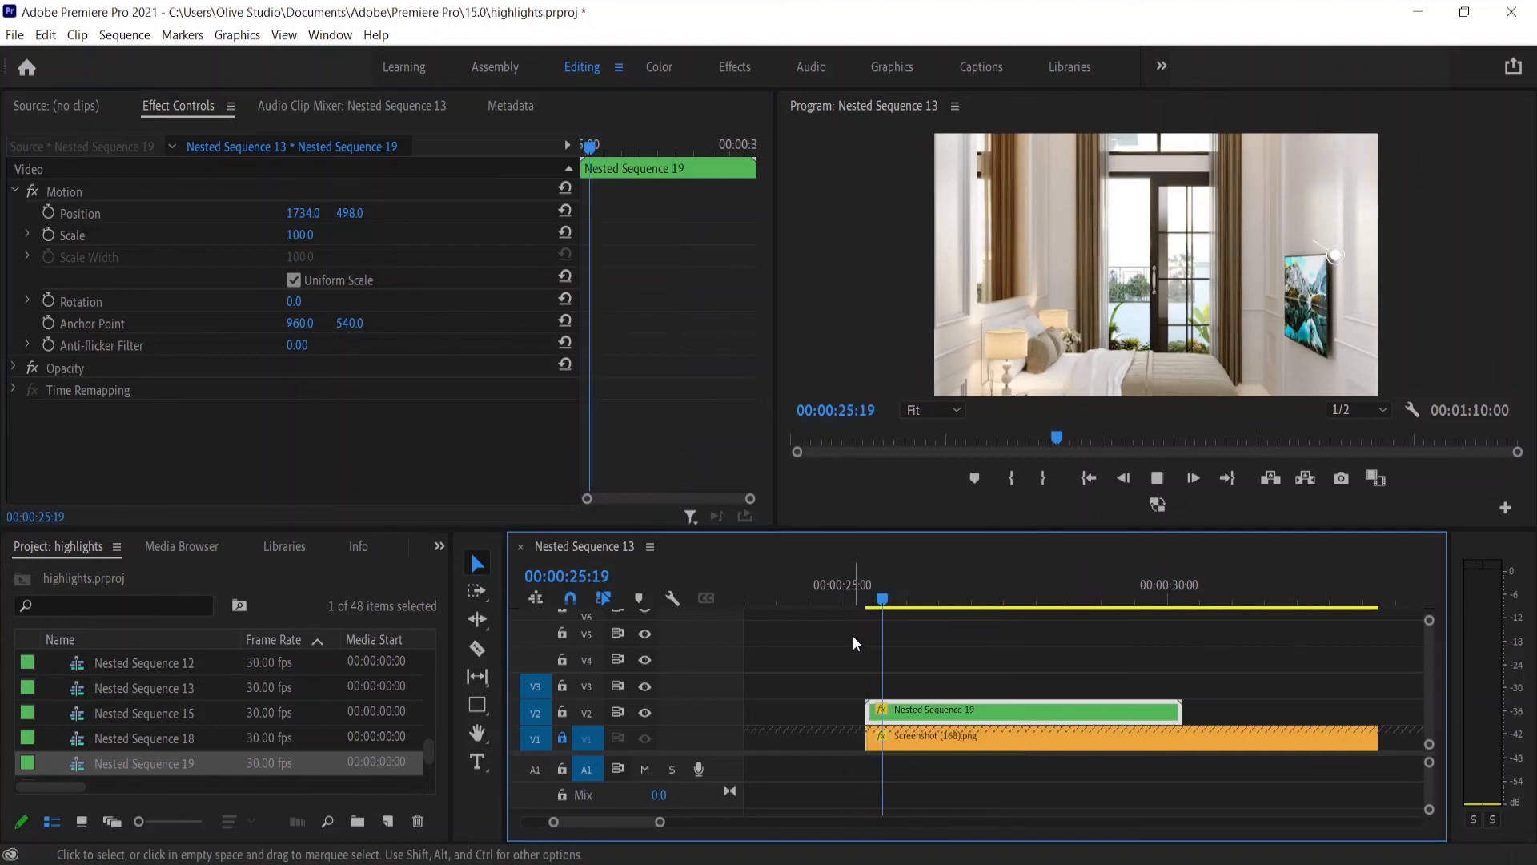